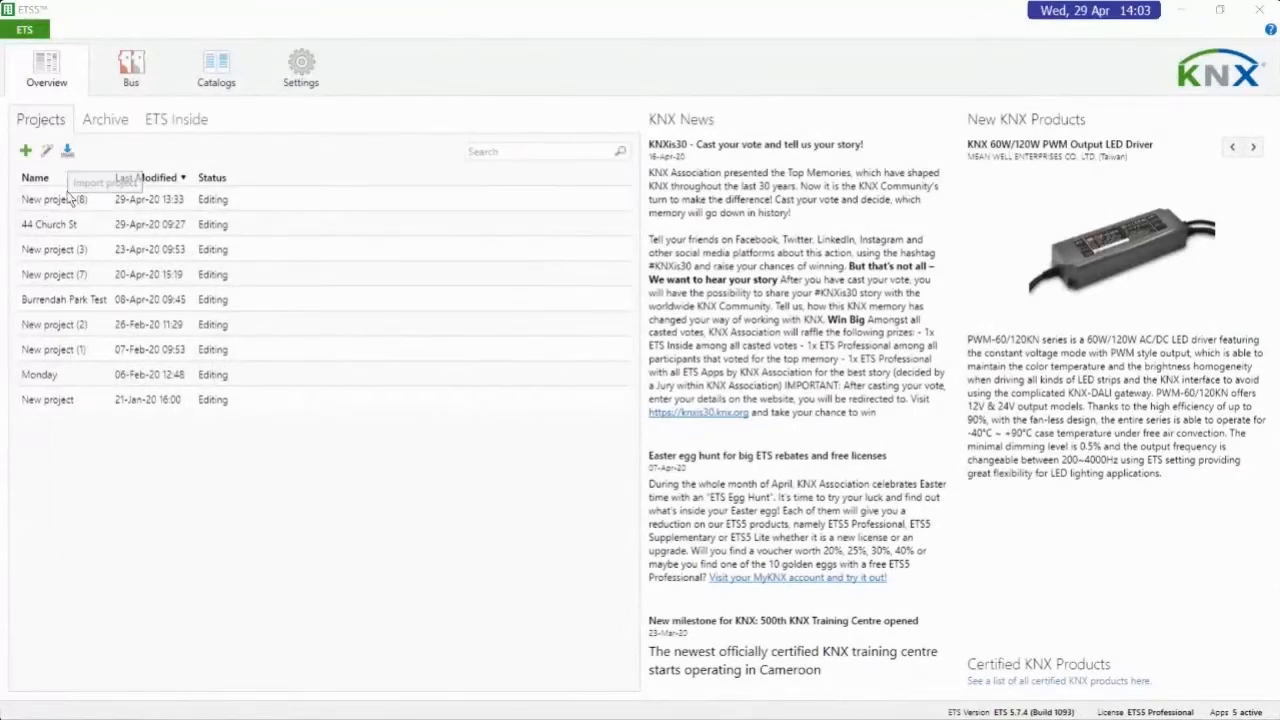
click(100, 232)
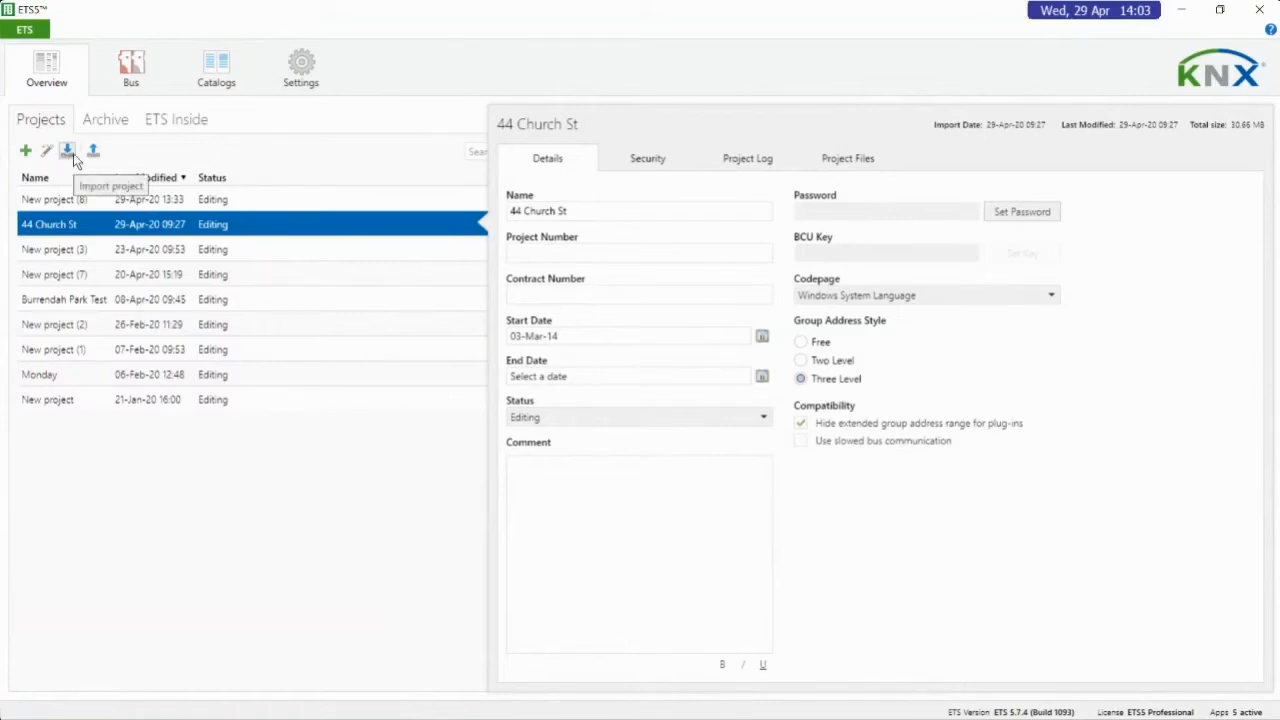
click(70, 152)
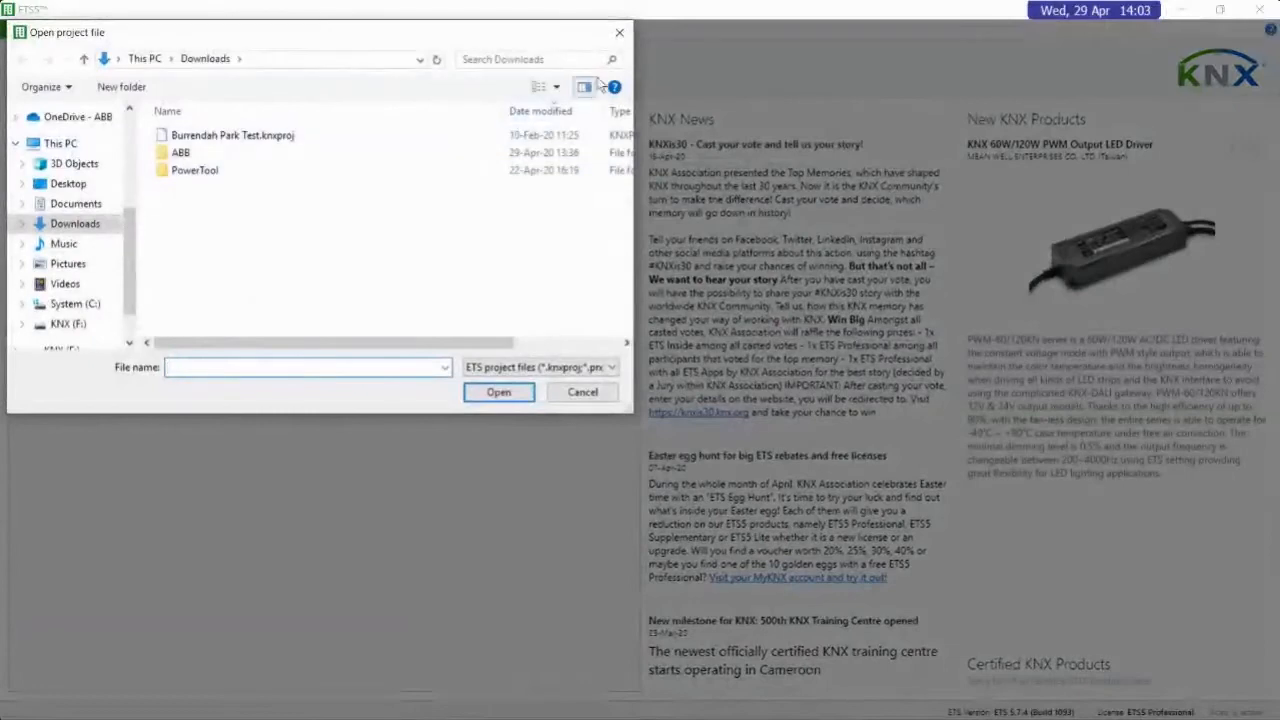
click(578, 394)
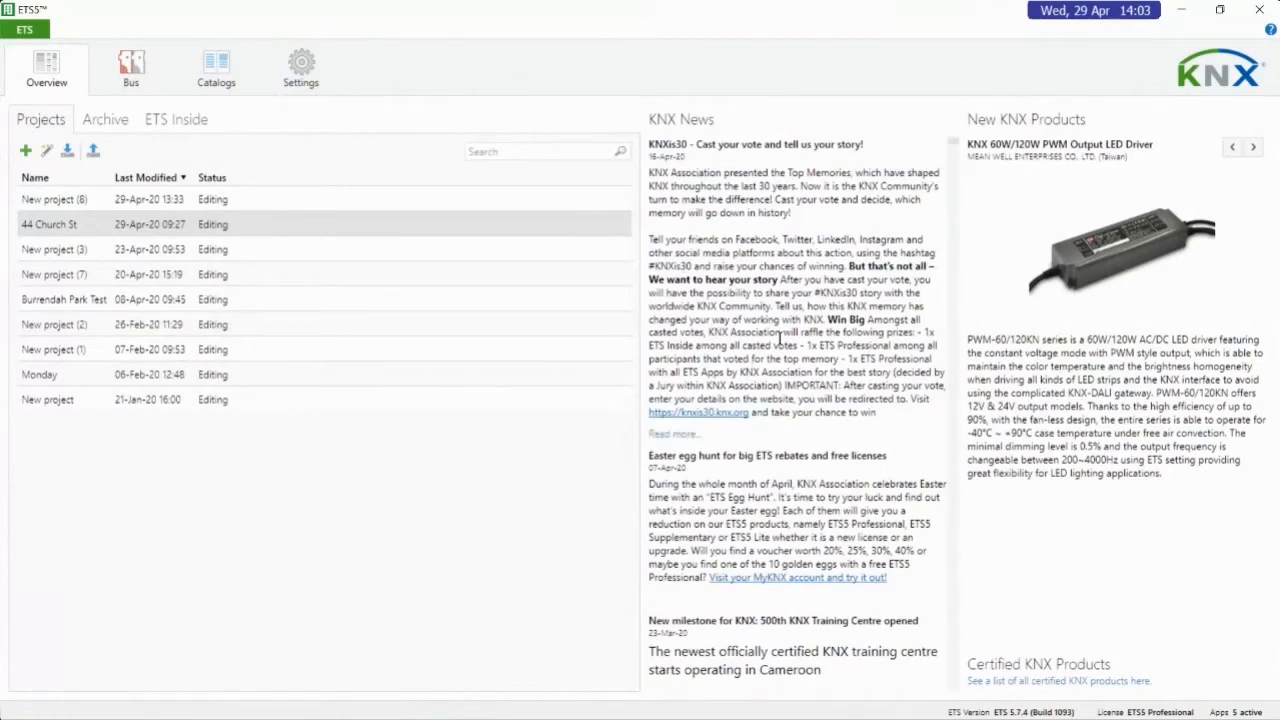
Look over the KNX News and browse through four further entries in New KNX Products
scroll(780, 336, down, 4)
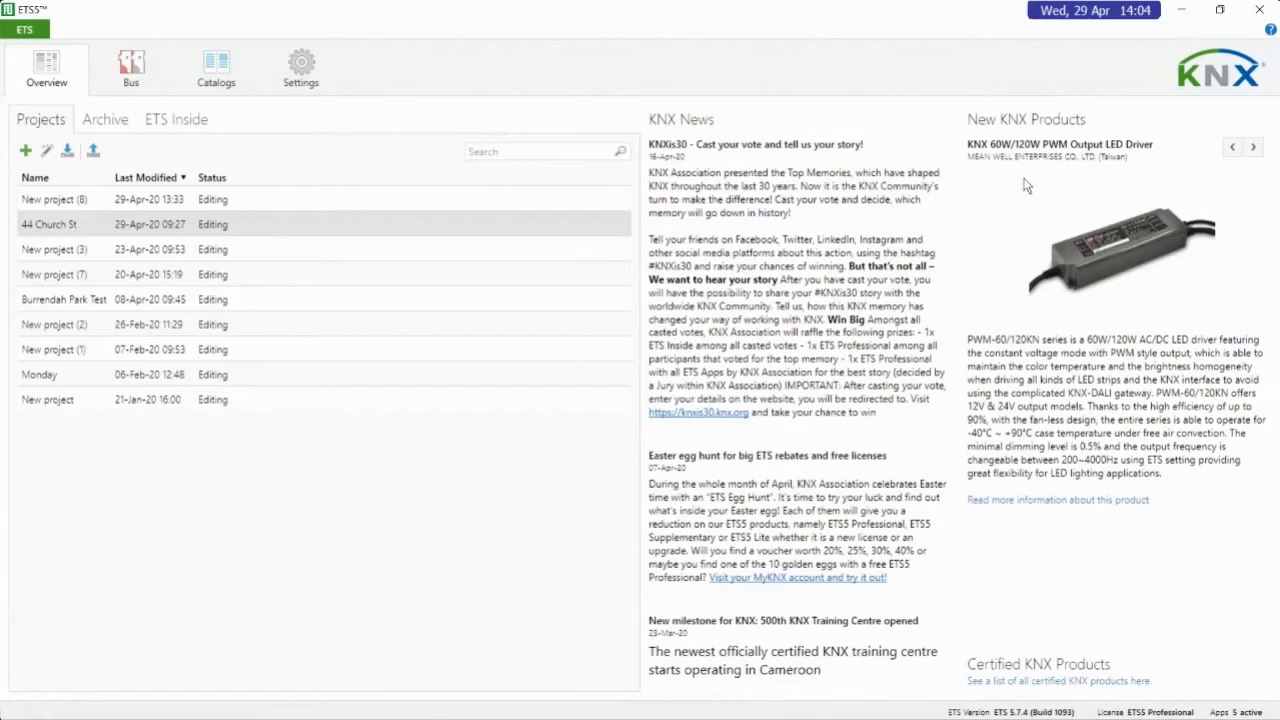
click(1254, 148)
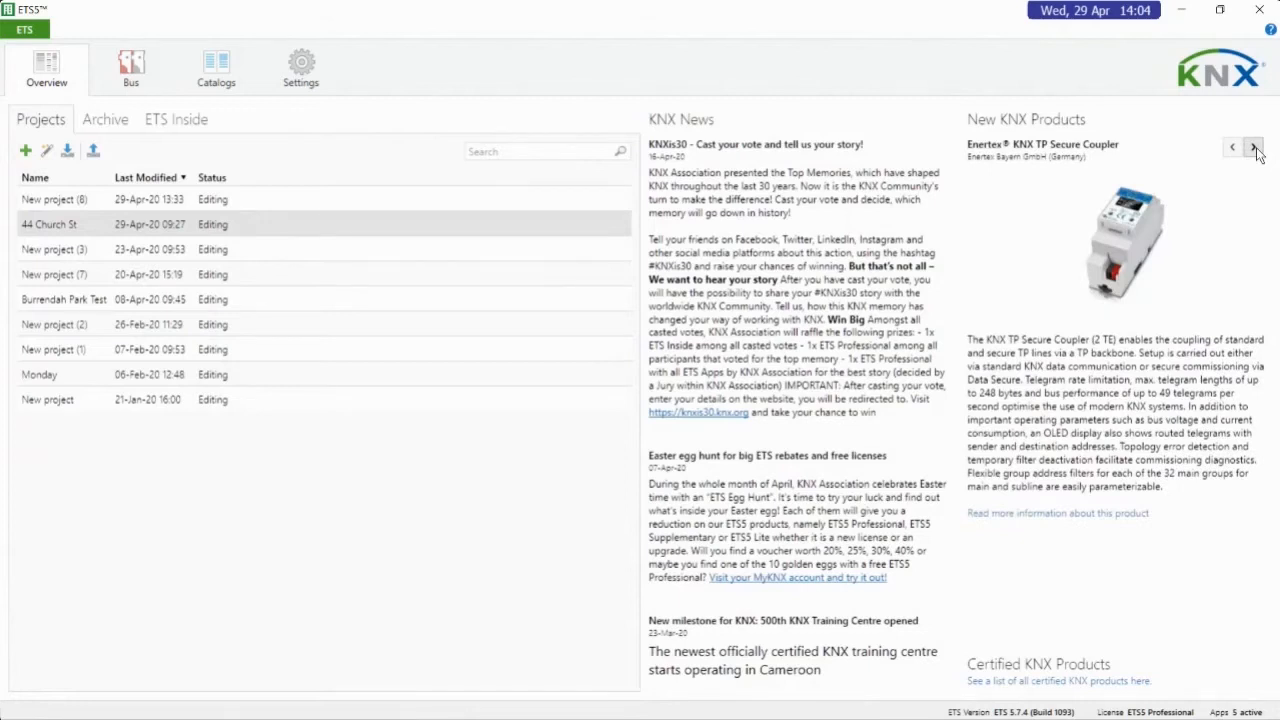
click(1254, 148)
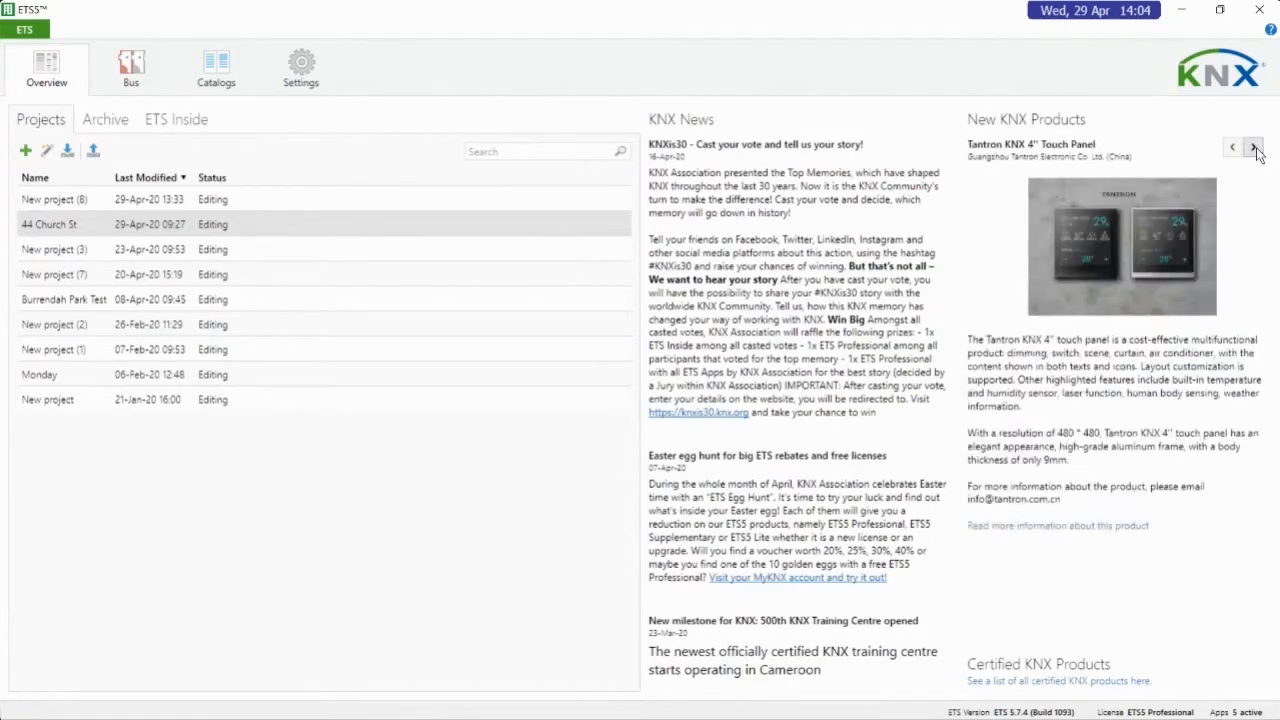
click(1254, 148)
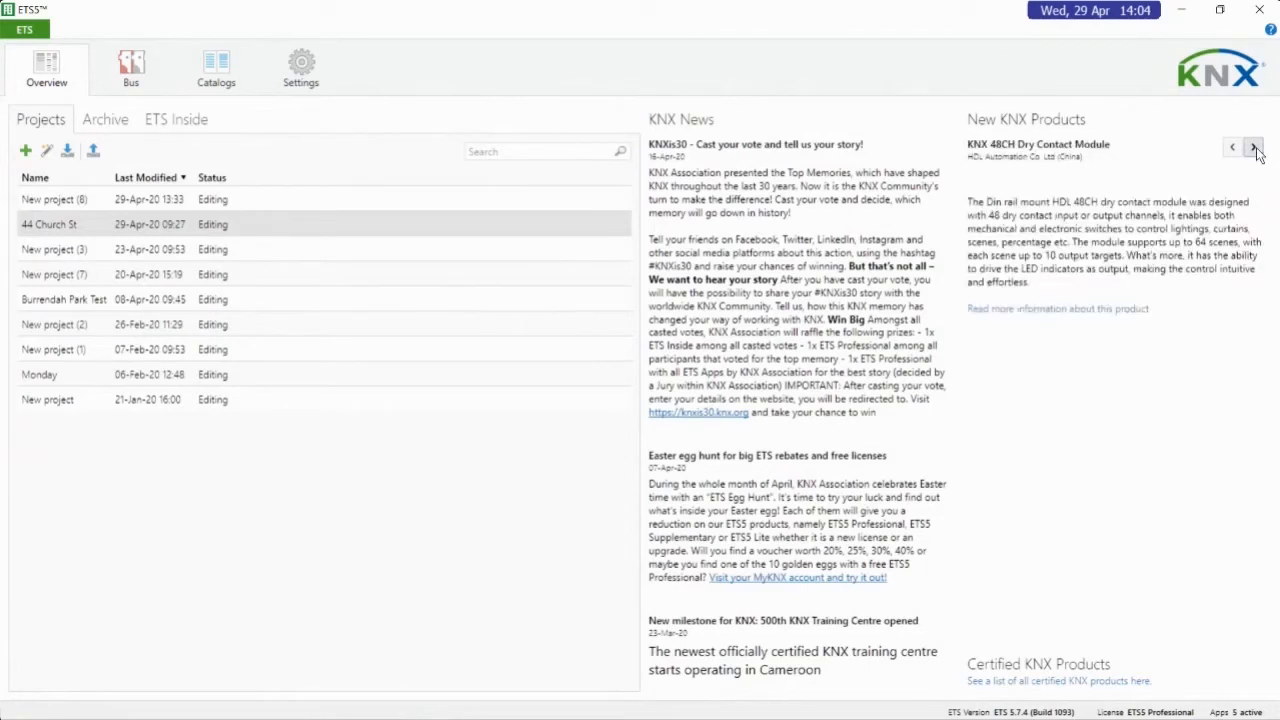
click(1254, 148)
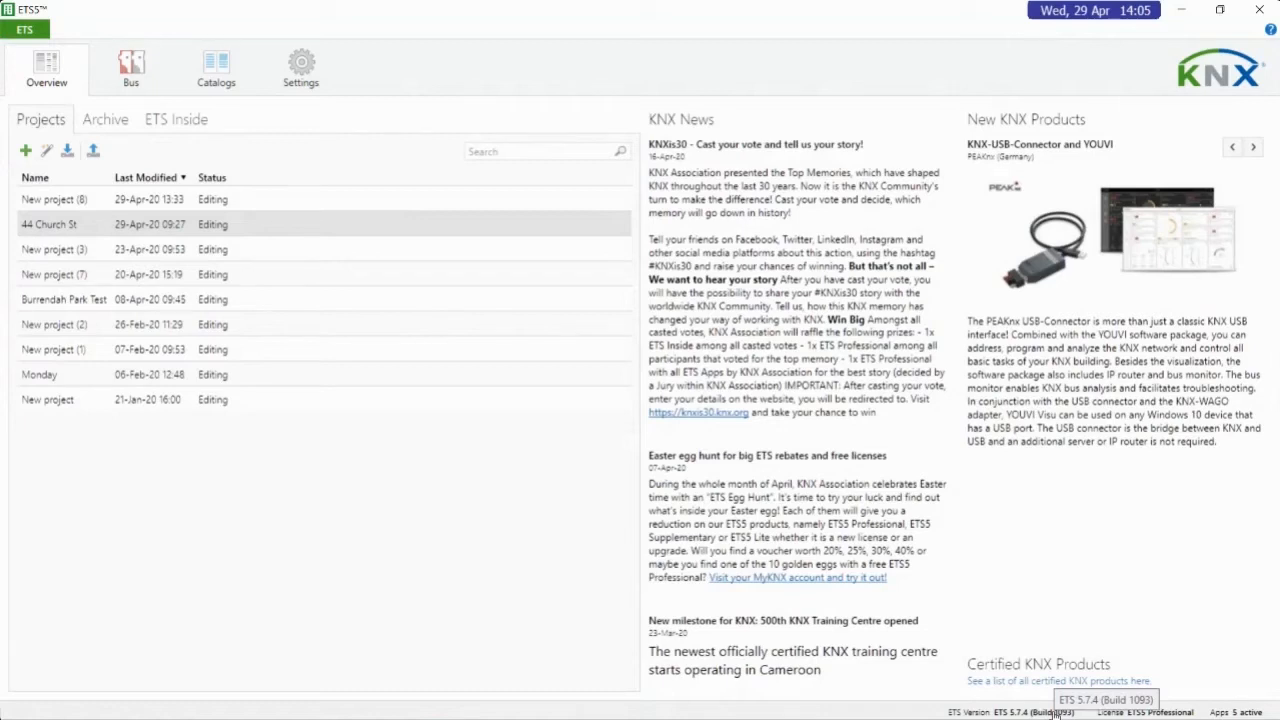
Review the list of ETS licenses and the list of installed apps, closing each overview again
click(1056, 712)
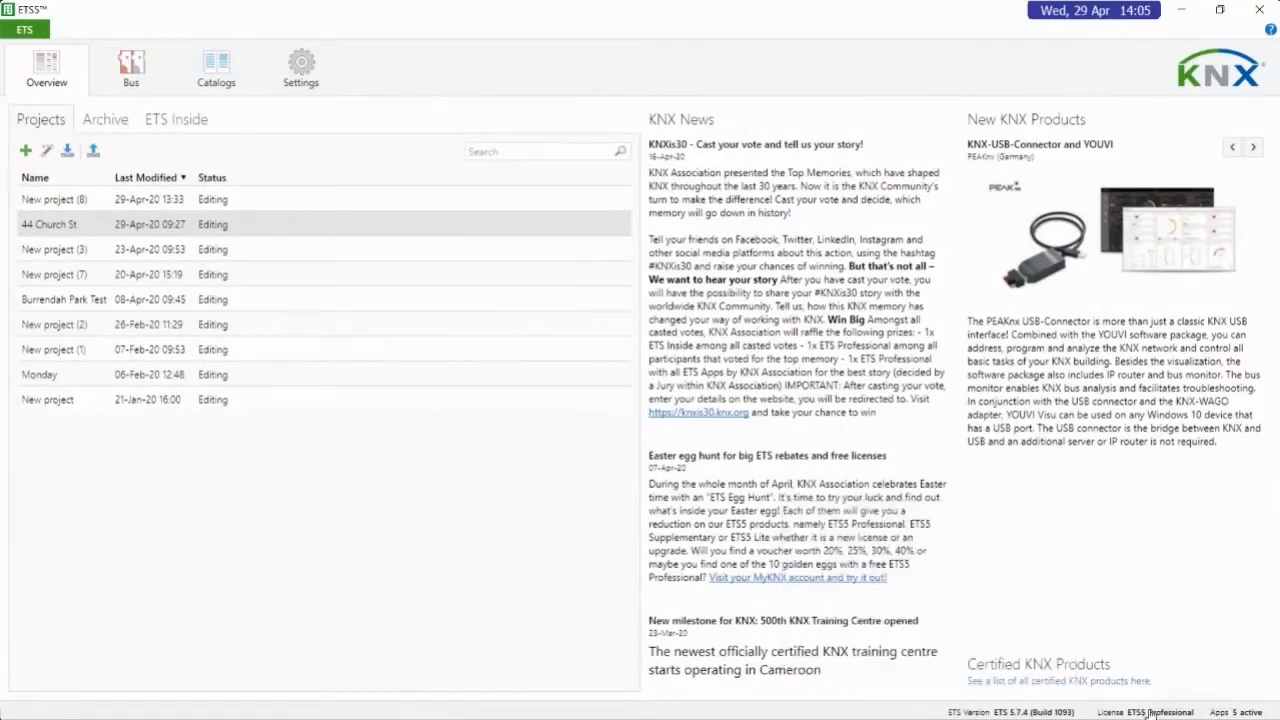
mouse_move(1150, 712)
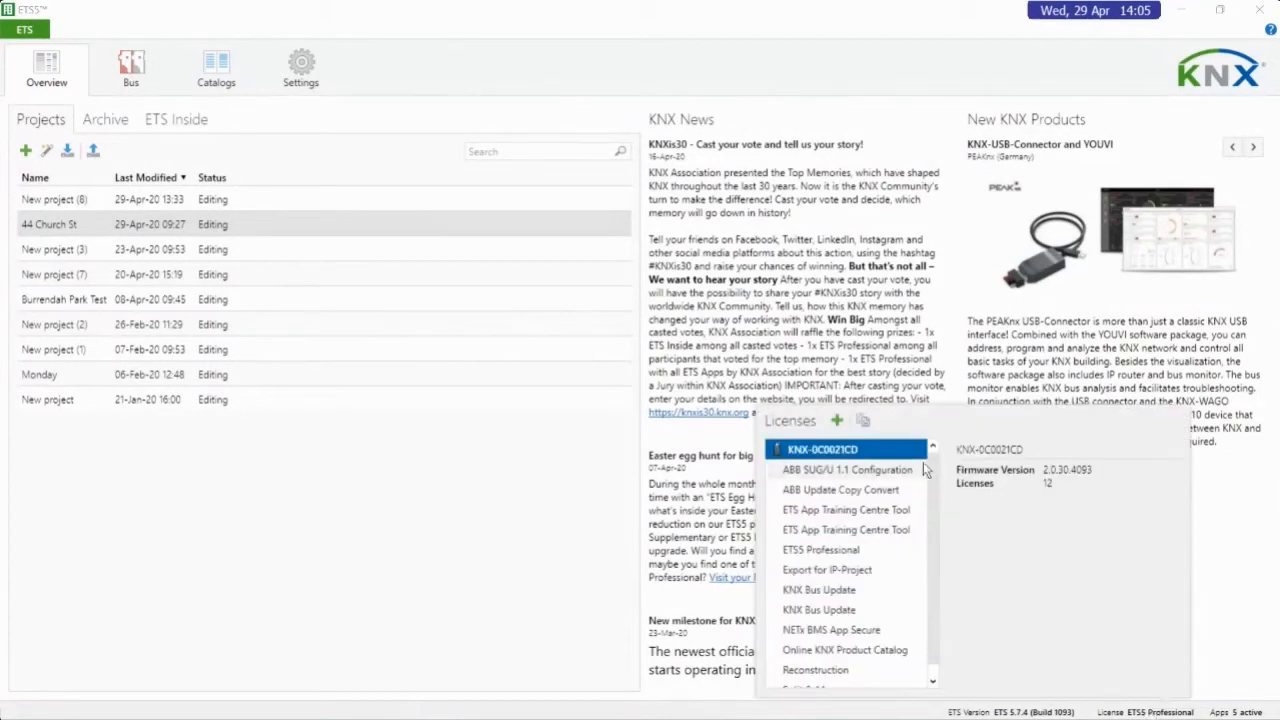
scroll(933, 535, down, 1)
scroll(933, 535, up, 1)
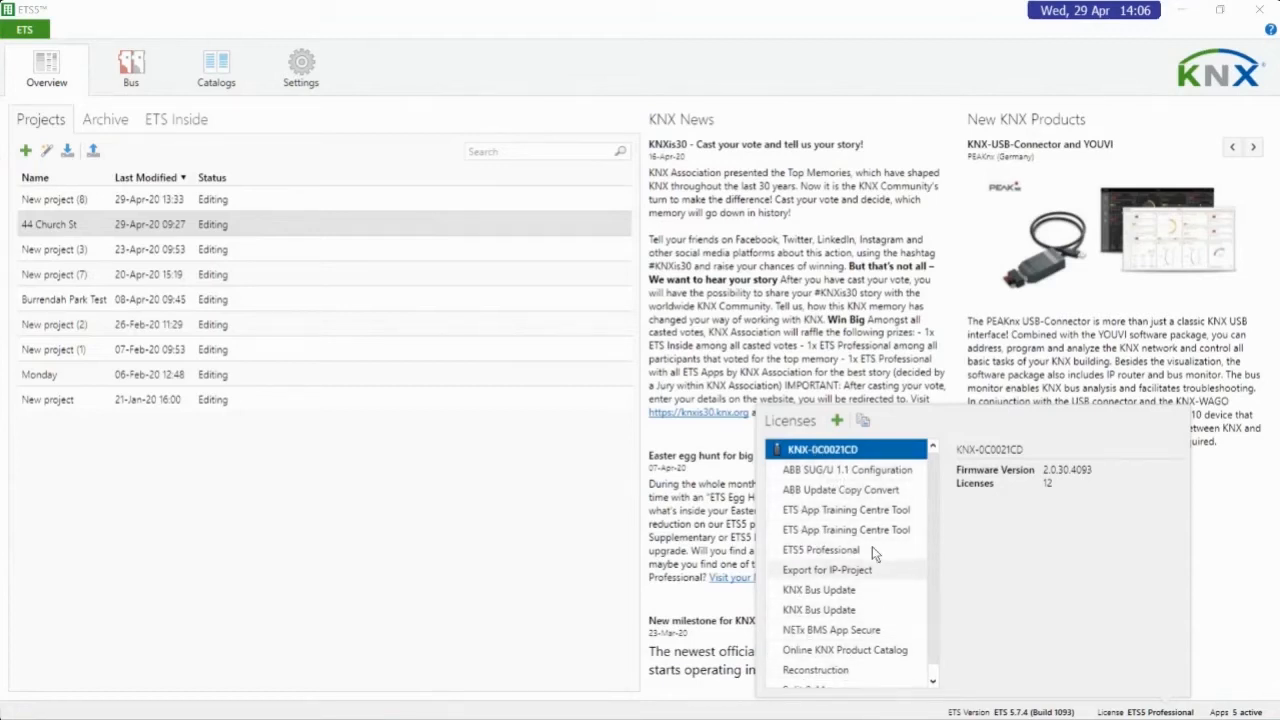
drag(935, 463, 936, 512)
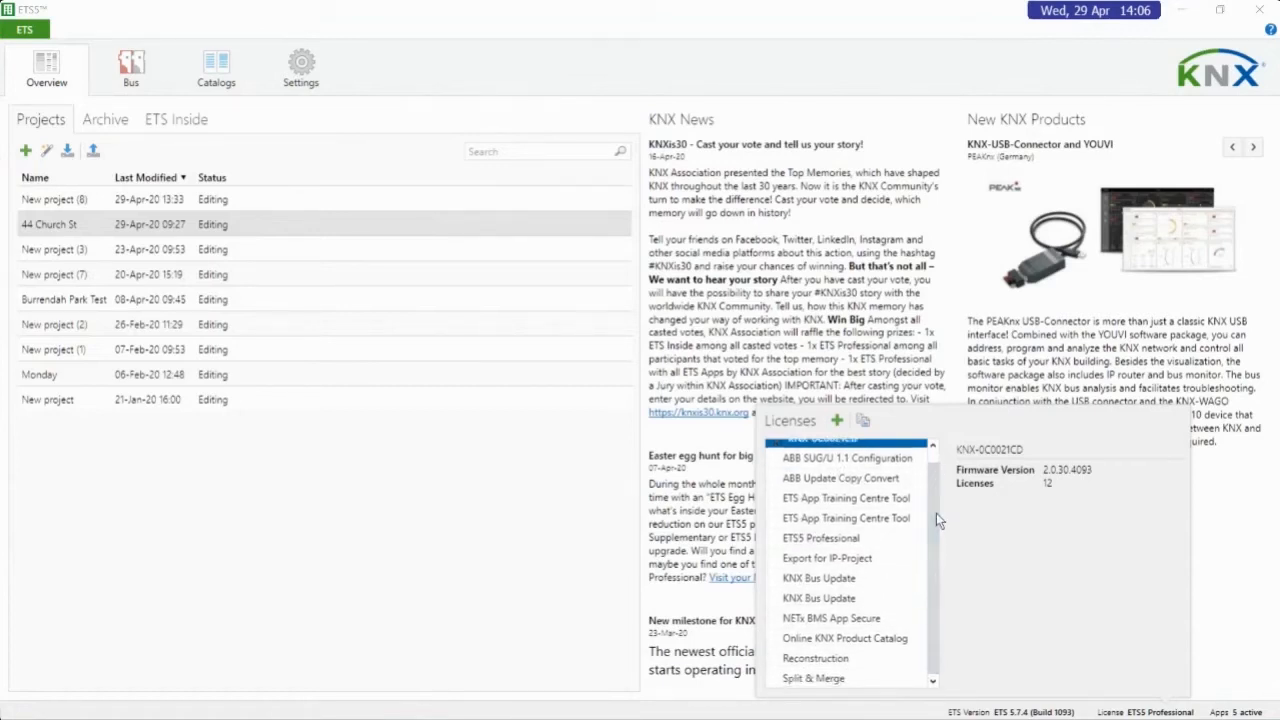
scroll(896, 493, up, 1)
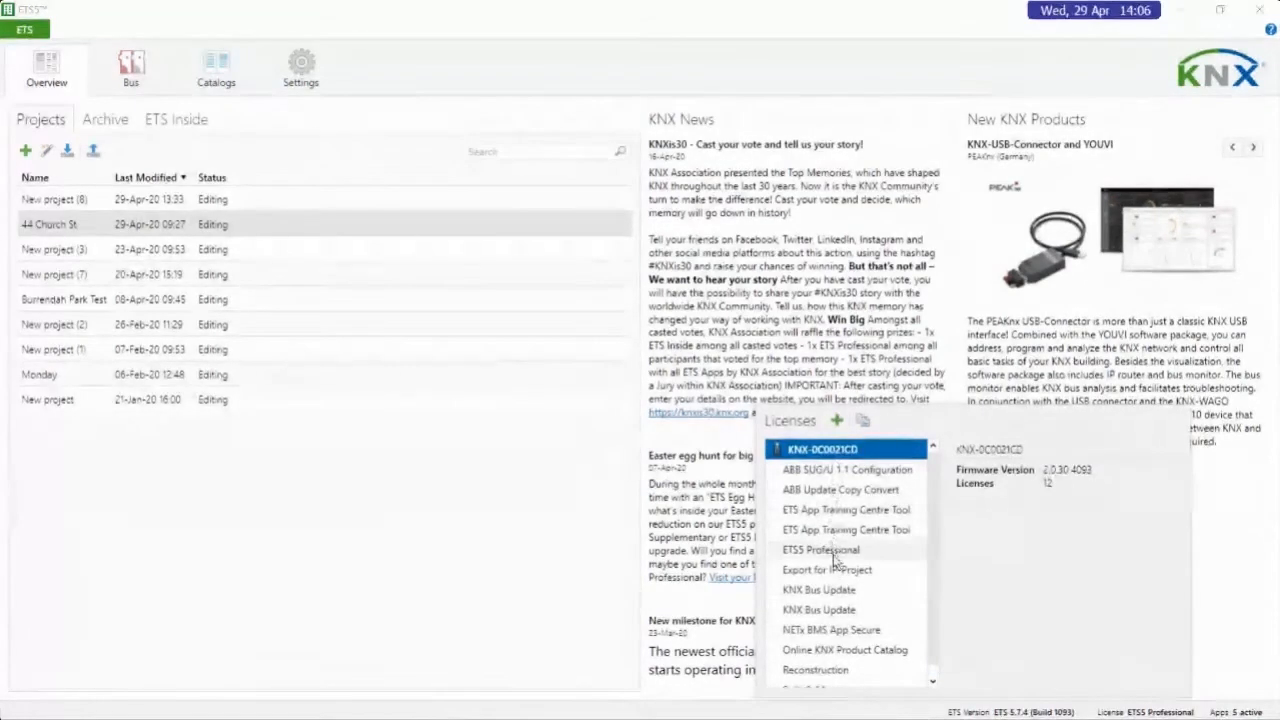
click(1145, 713)
click(1163, 709)
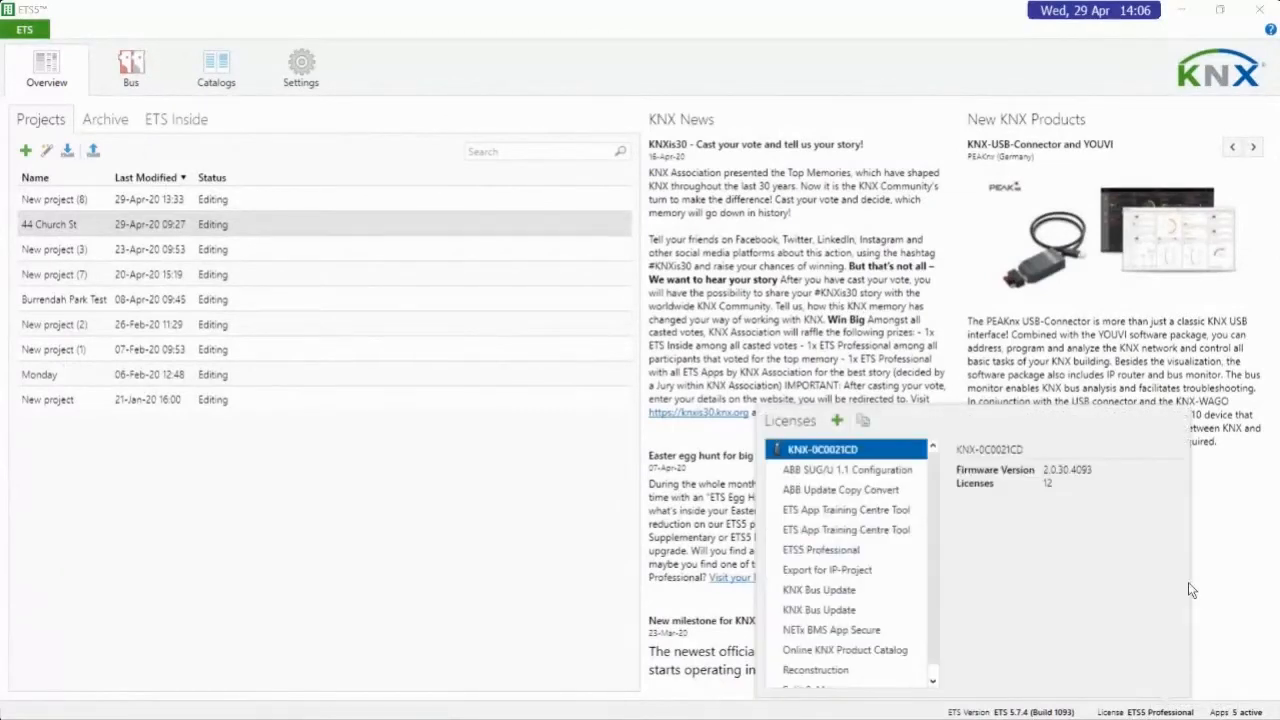
click(1225, 596)
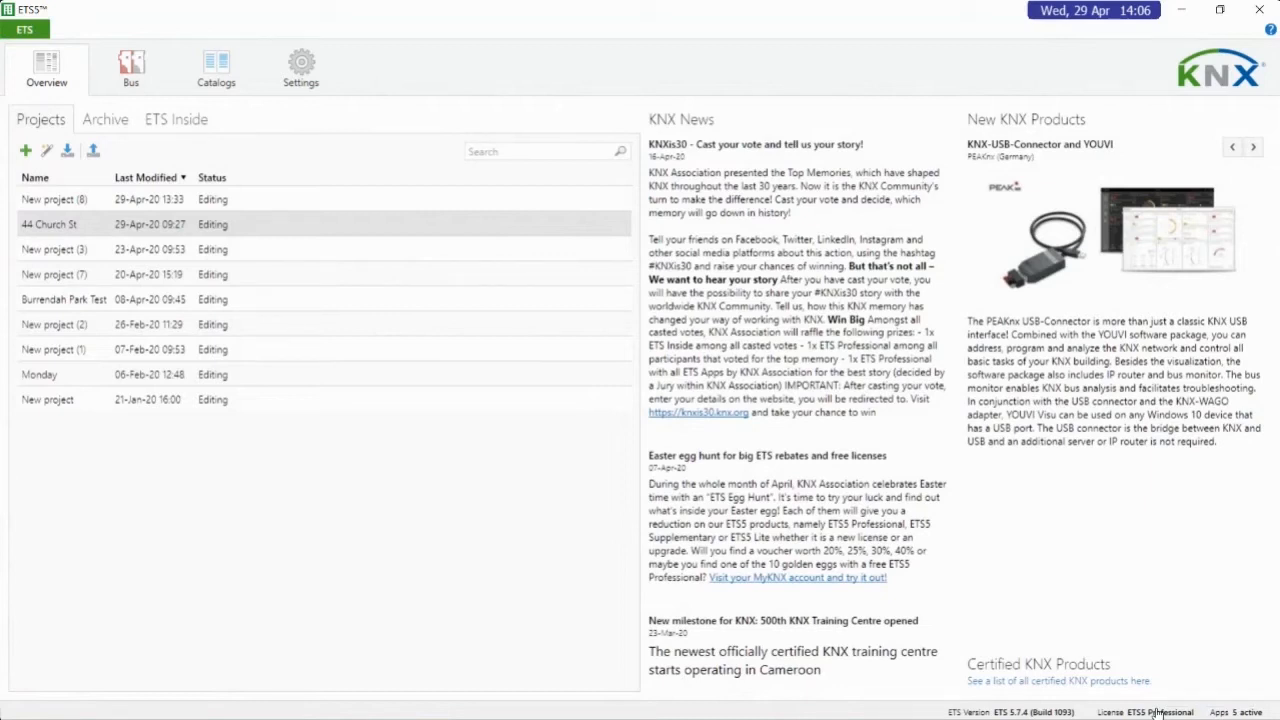
click(1244, 712)
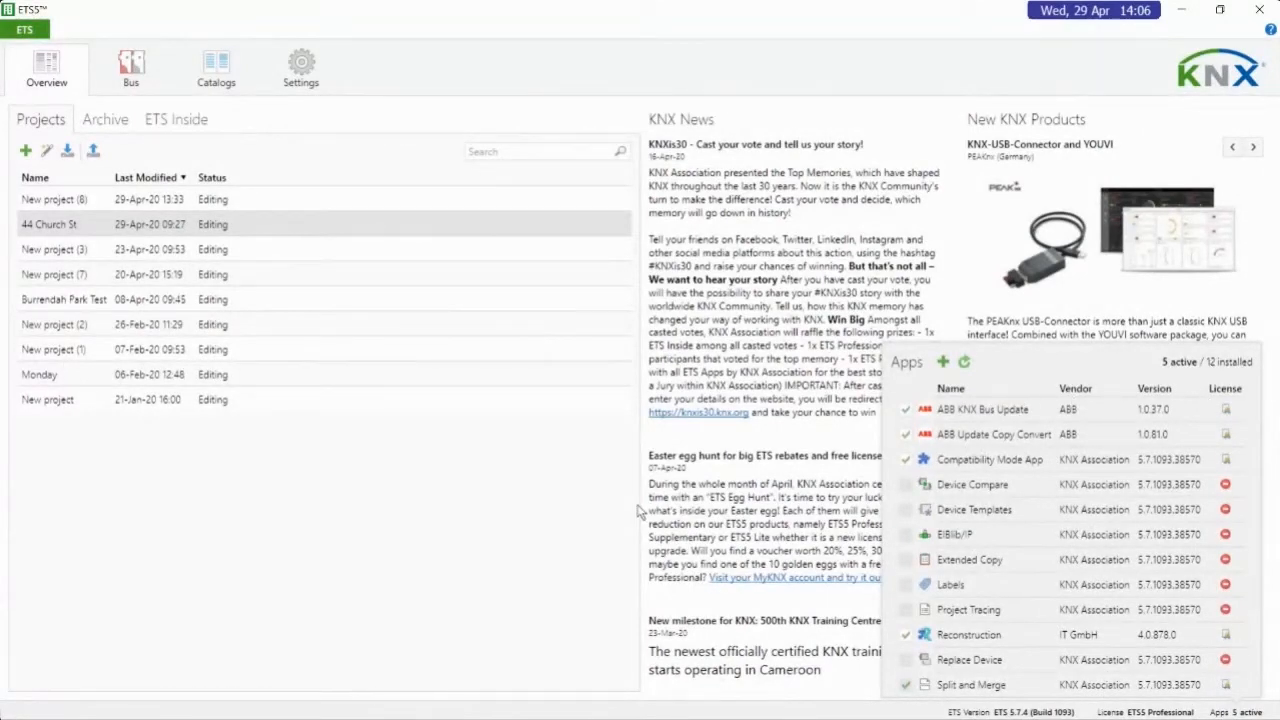
click(571, 534)
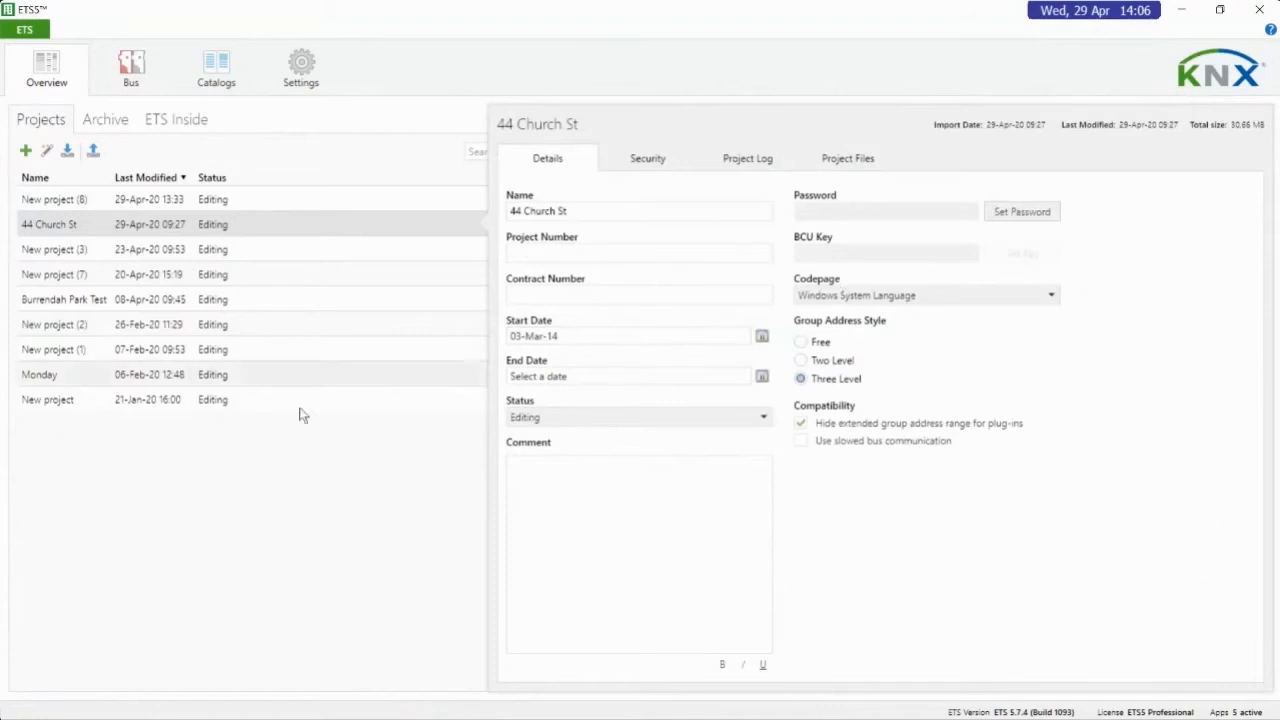
click(91, 224)
click(91, 224)
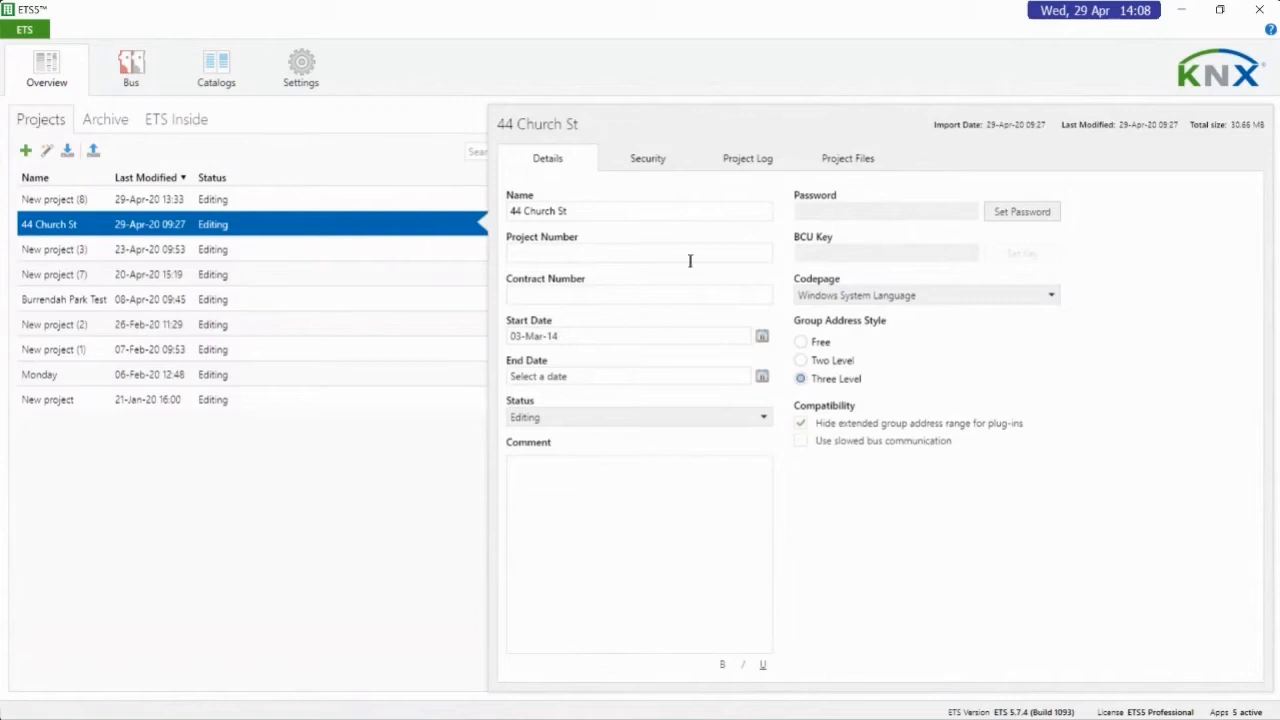
click(645, 165)
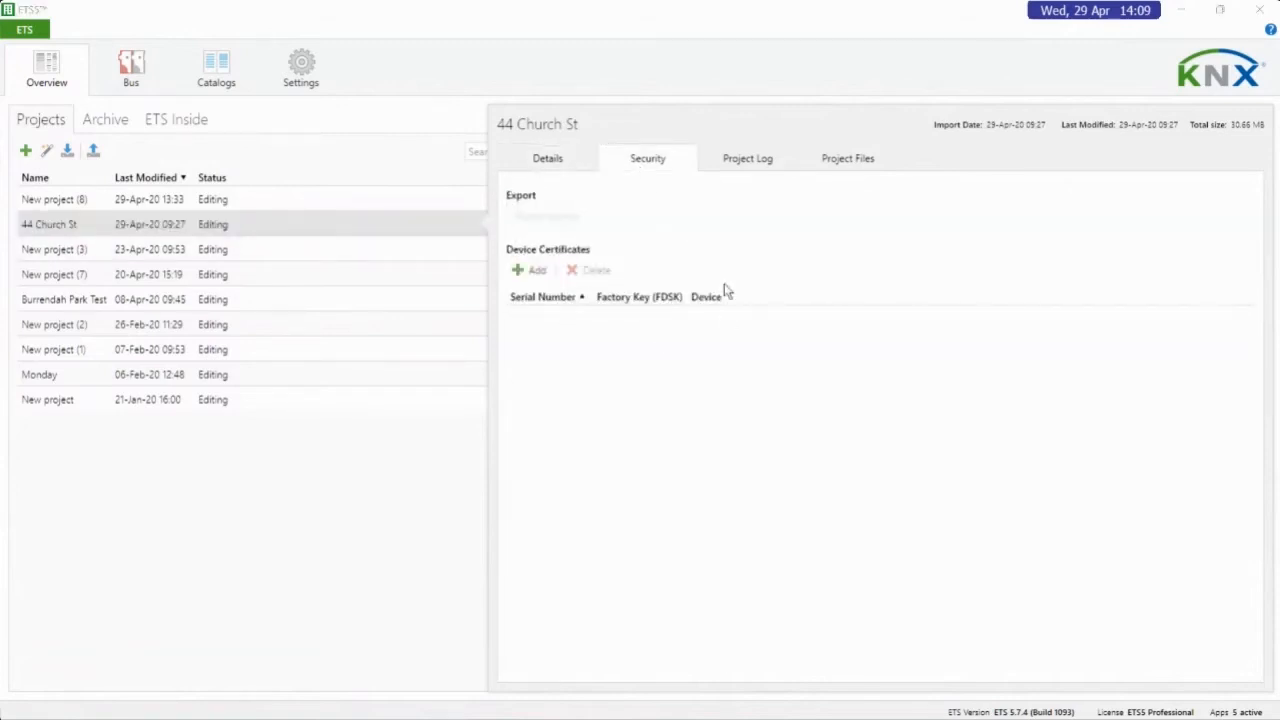
click(752, 170)
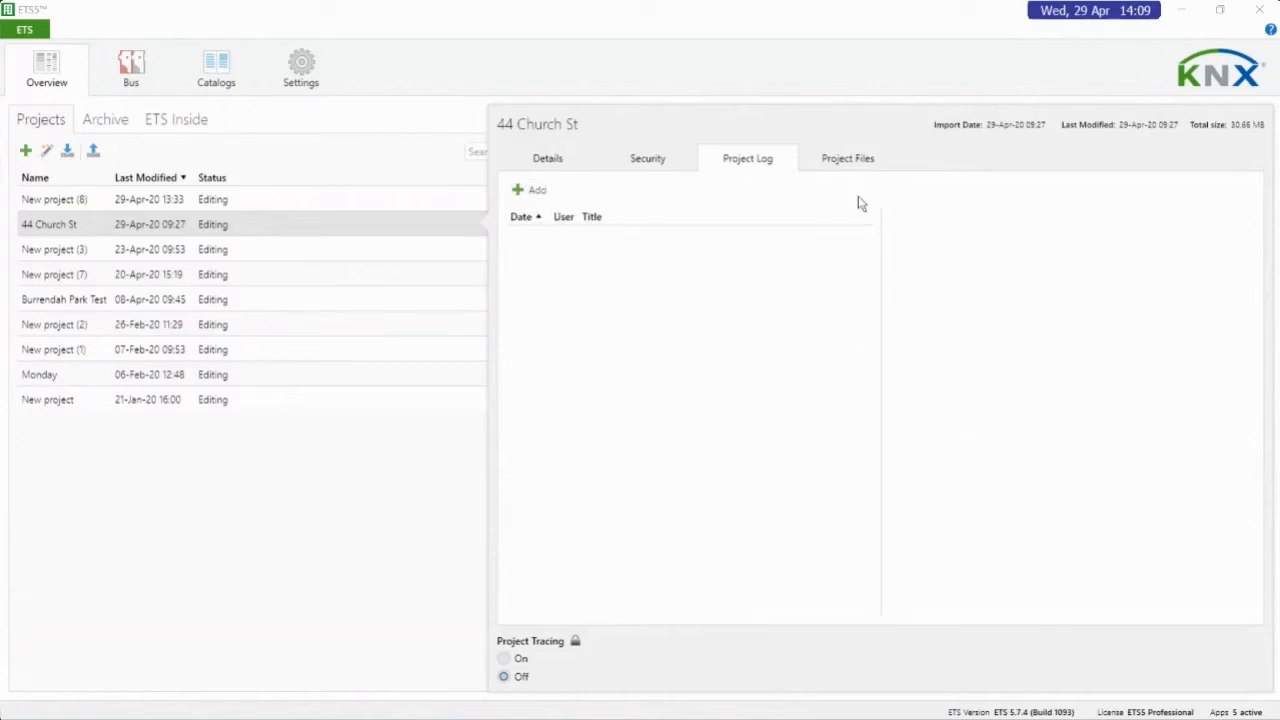
click(860, 160)
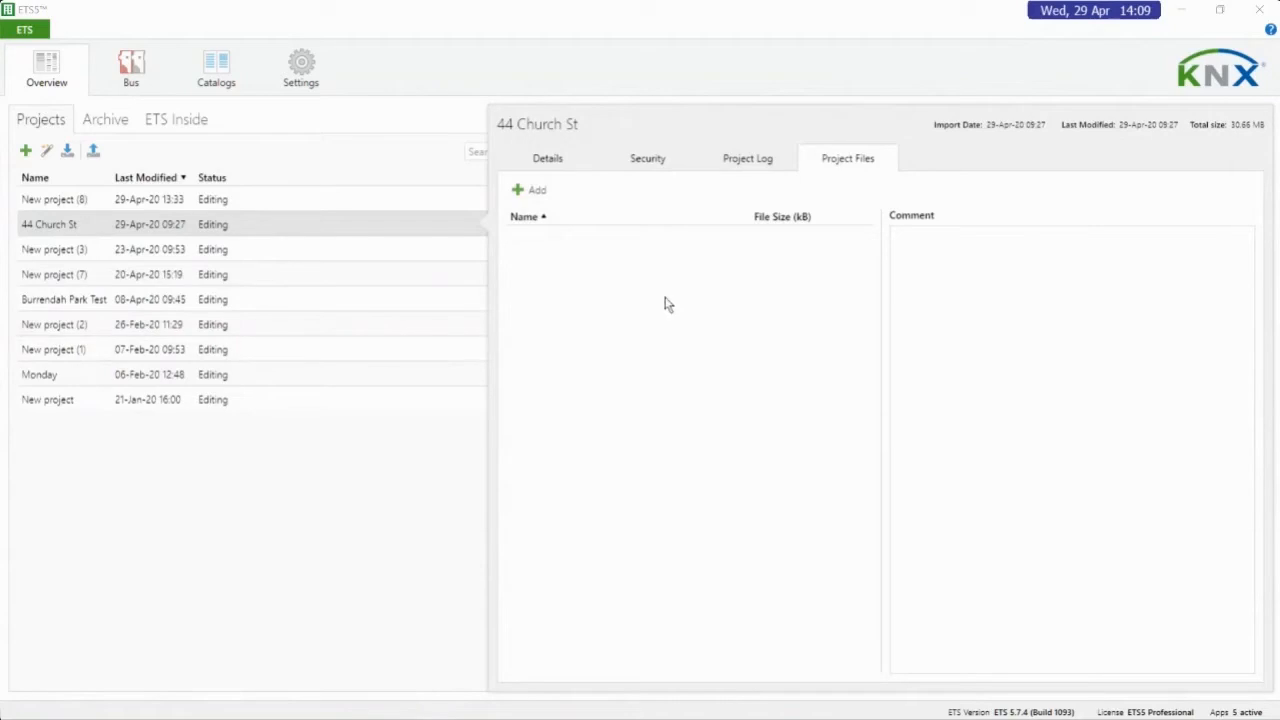
View the Archive and ETS Inside overviews and return to the list of projects
click(127, 122)
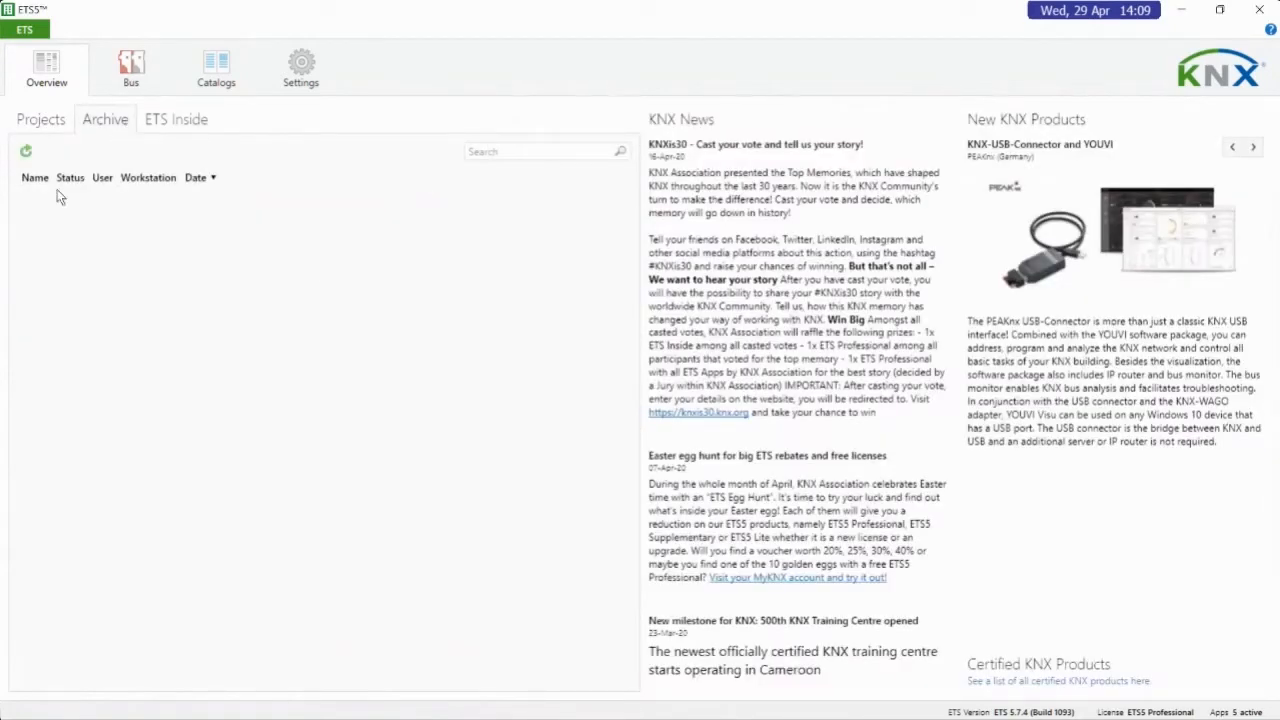
click(187, 124)
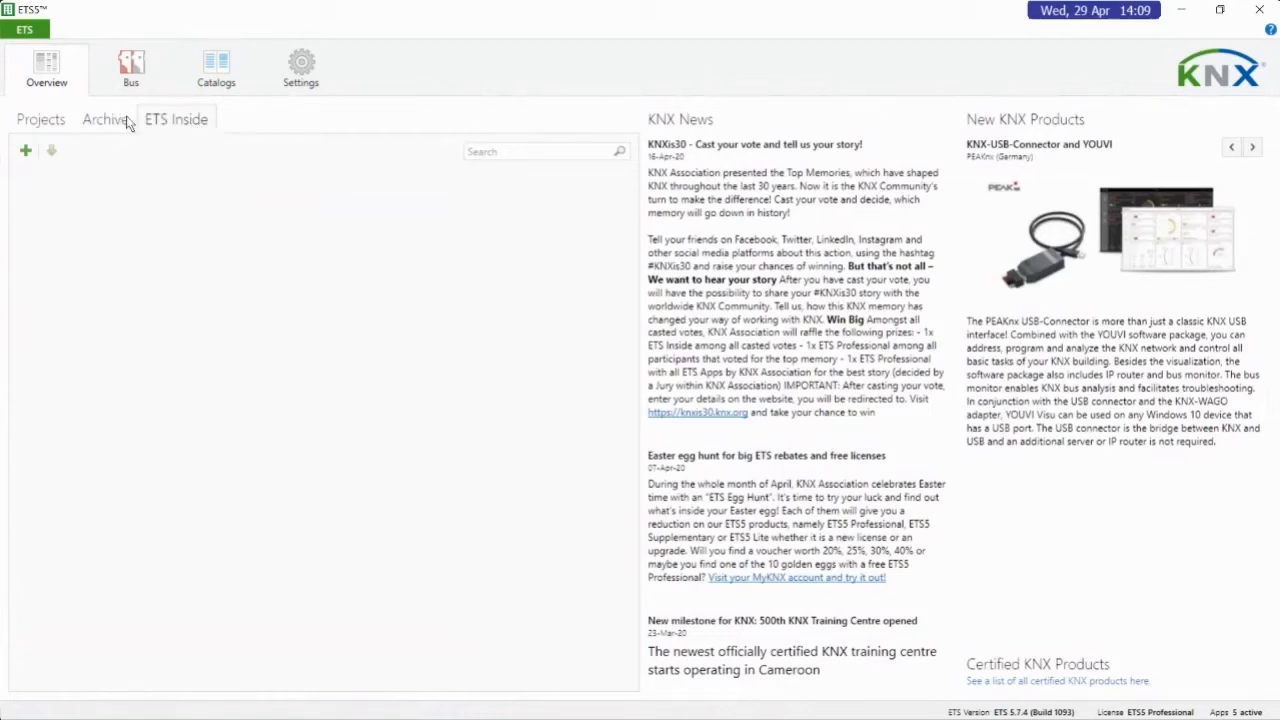
click(44, 126)
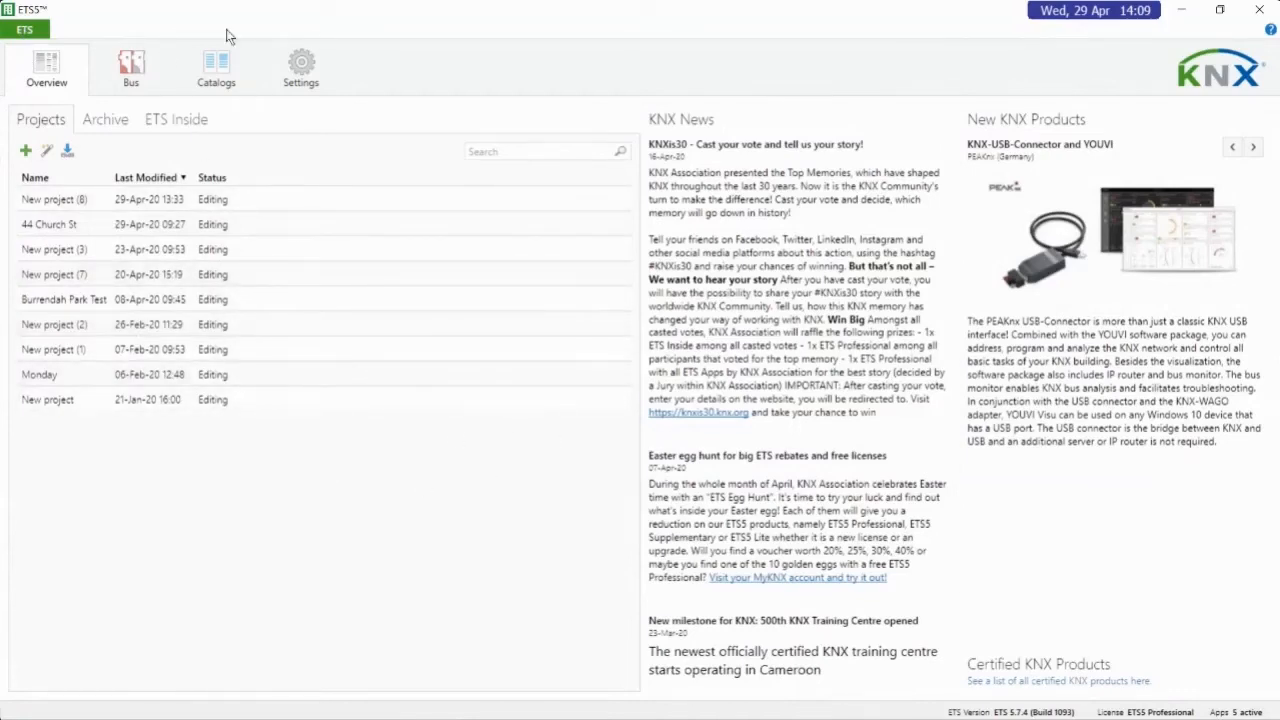
Check whether the individual address of the current USB Interface (MDRC) bus connection is free and test the interface
click(138, 60)
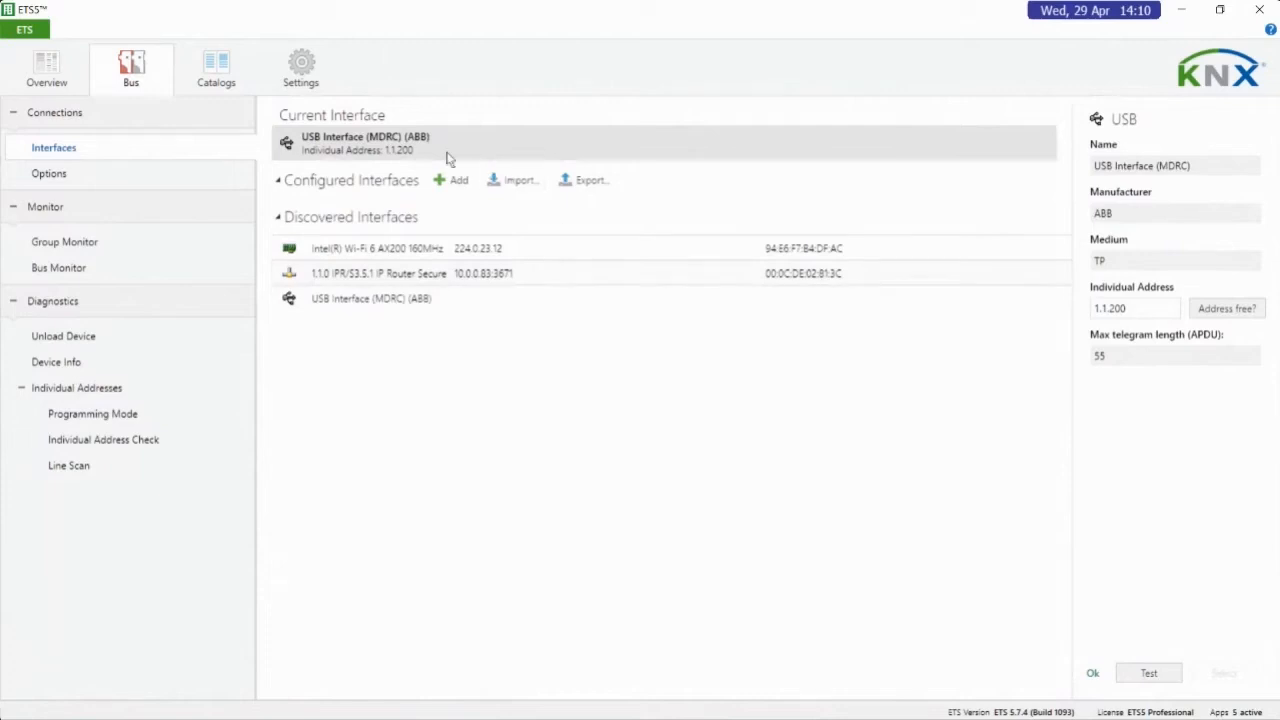
click(398, 153)
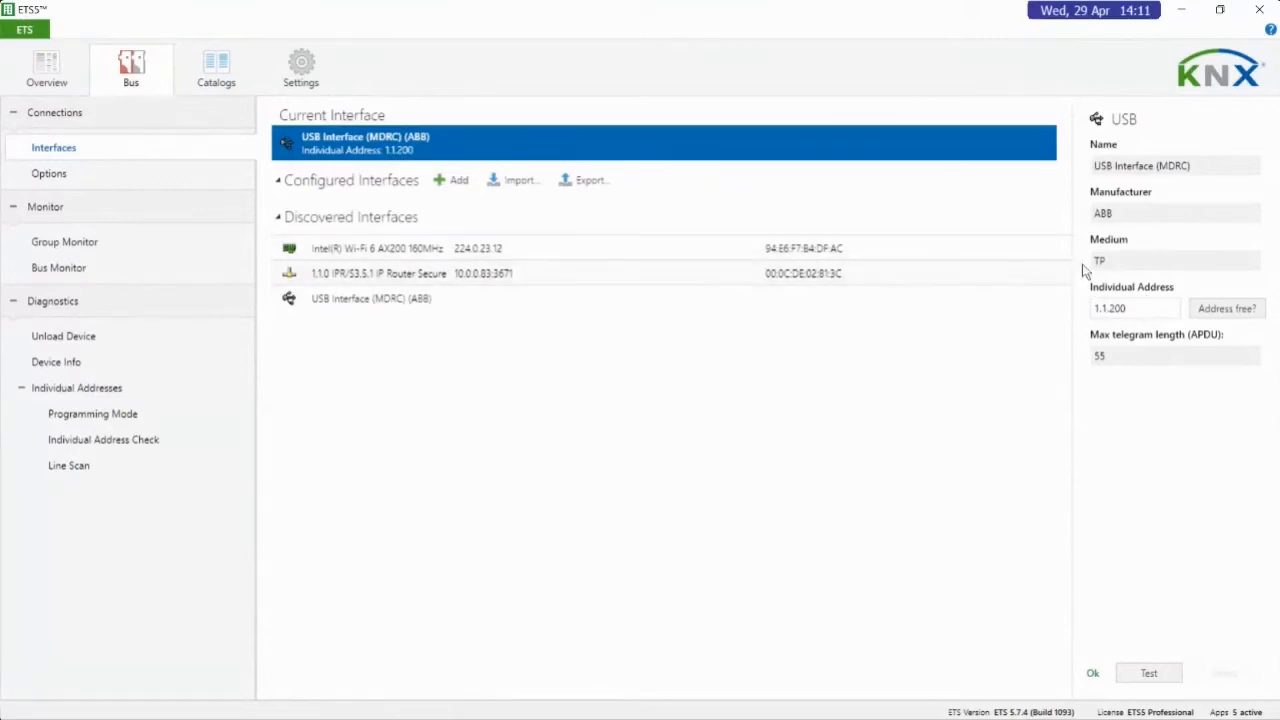
click(1227, 310)
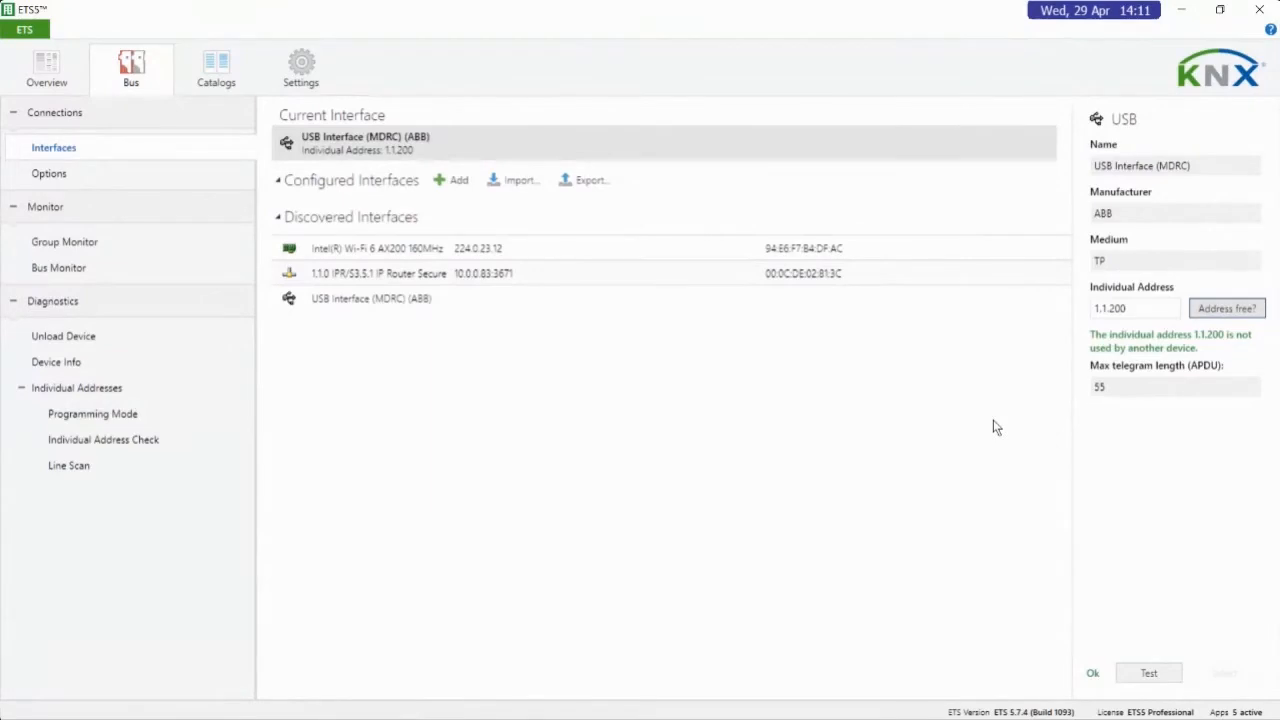
click(1135, 670)
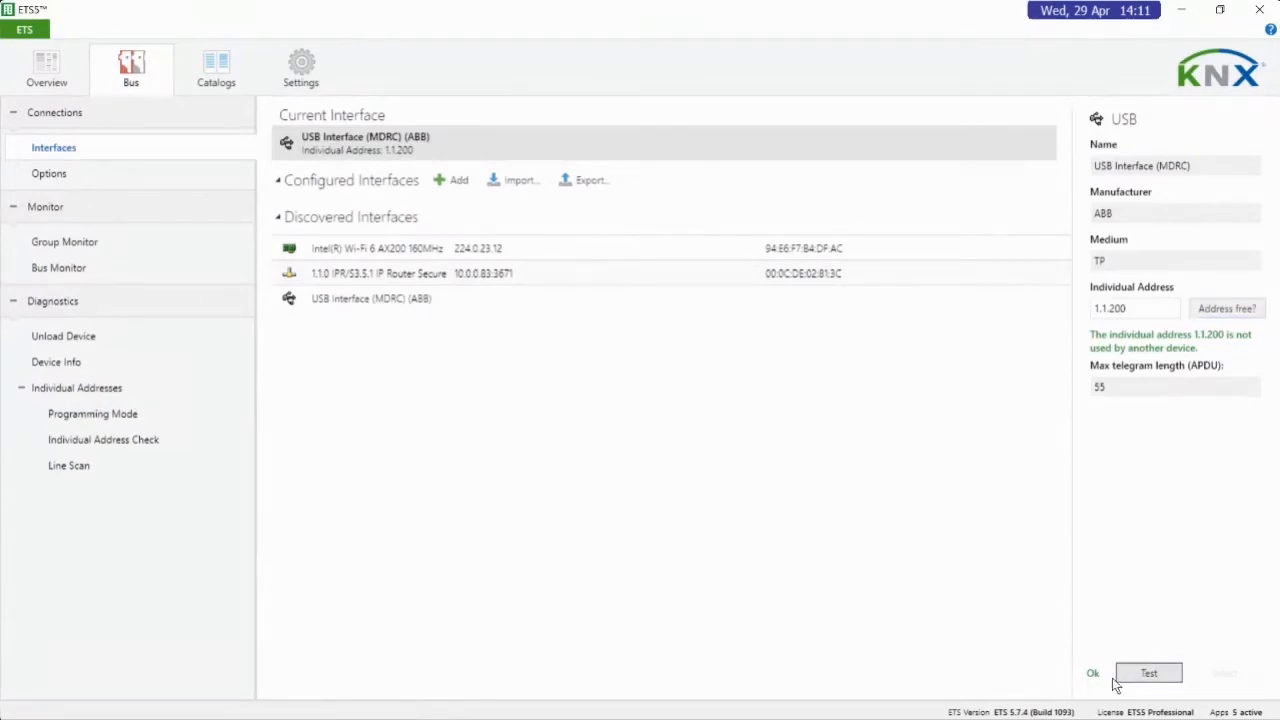
View the IPR/S3.5.1 IP Router Secure's tunneling details, and test the current USB Interface (MDRC) again
click(449, 279)
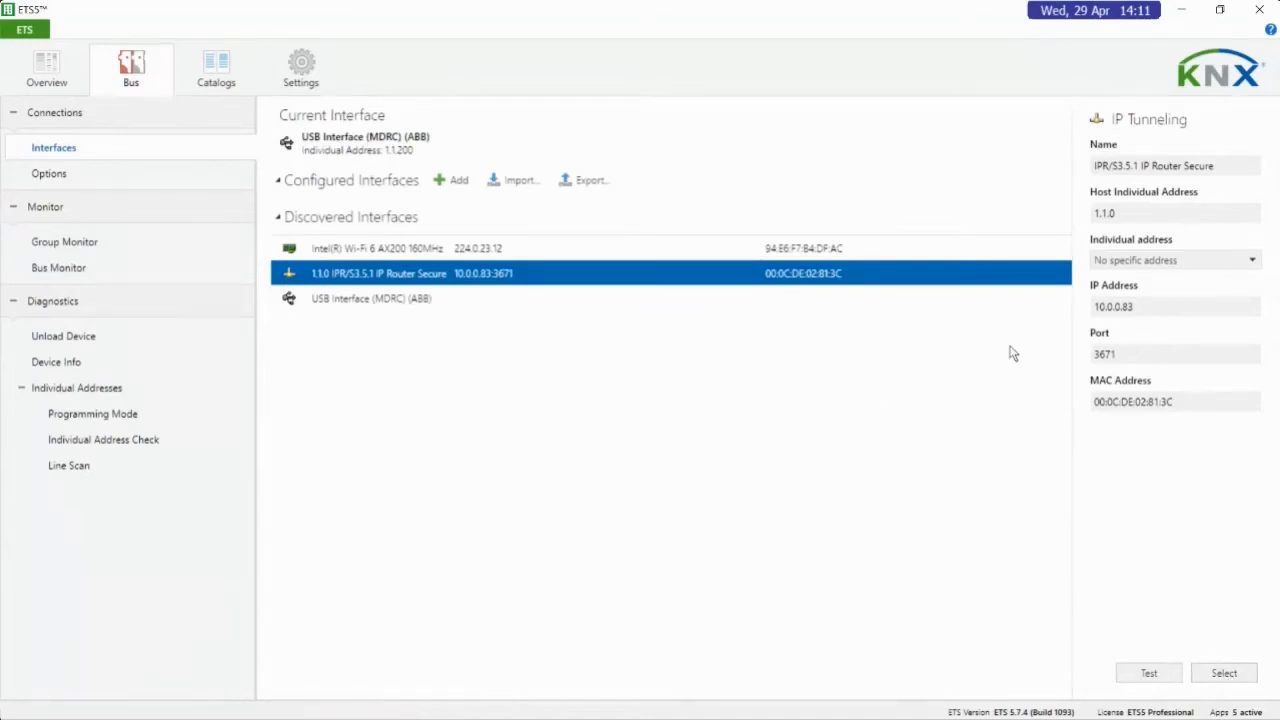
click(400, 148)
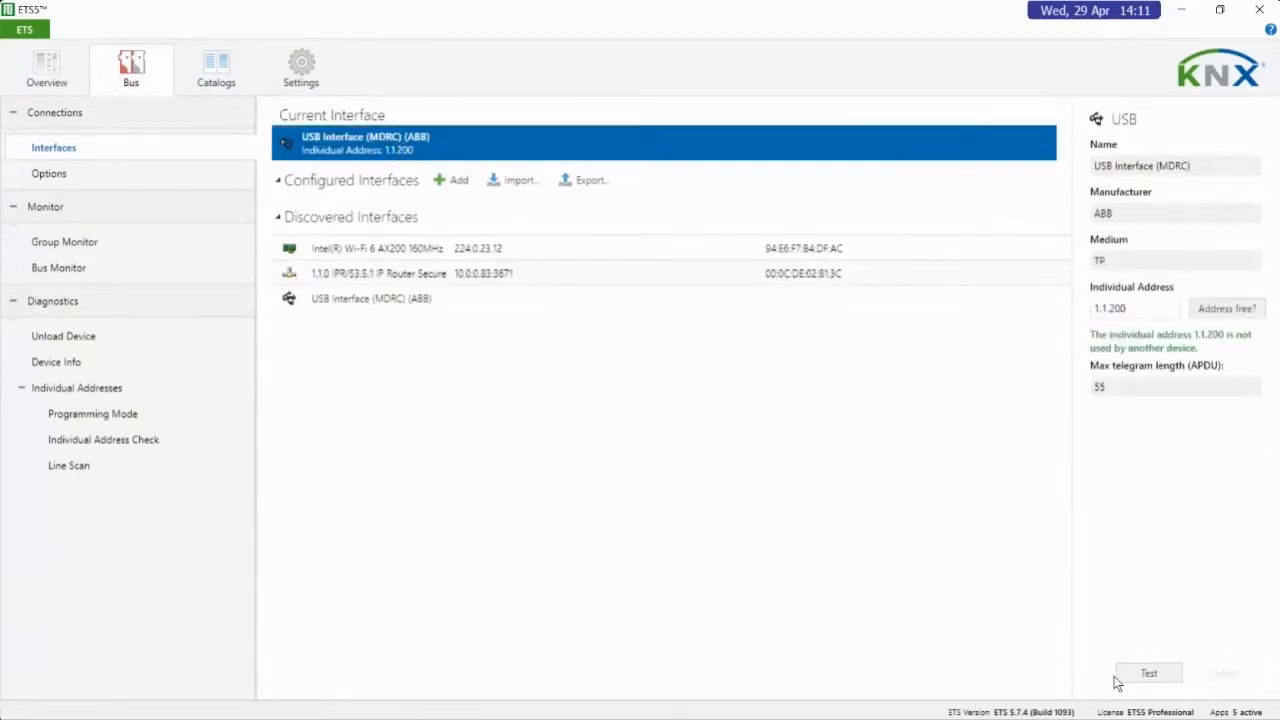
click(1149, 674)
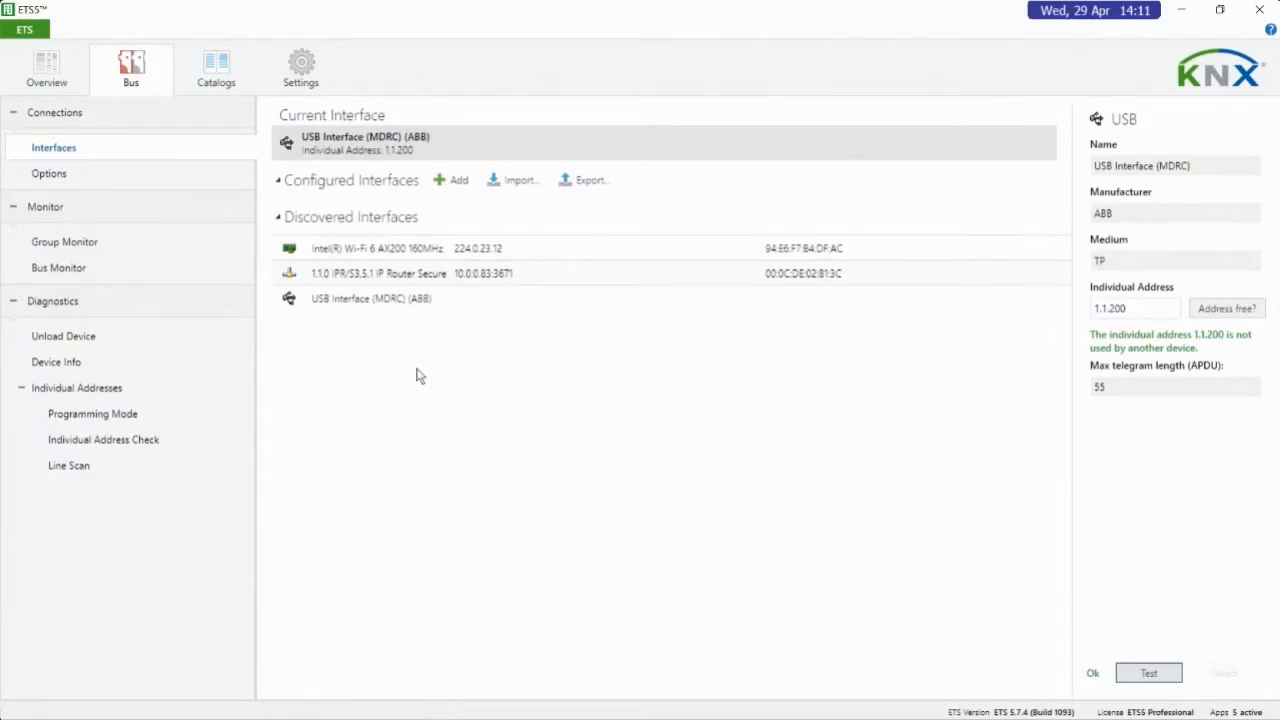
View the bus connection options and look at the Group Monitor and Bus Monitor
click(64, 172)
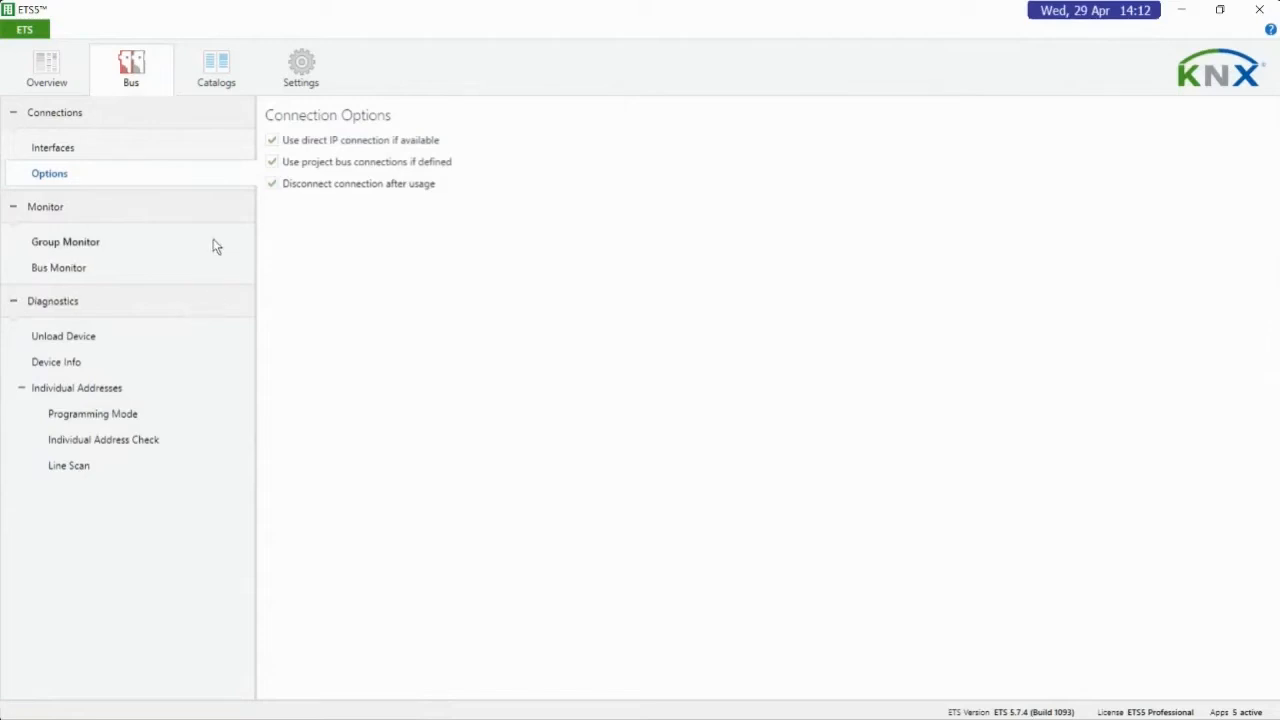
click(79, 252)
click(40, 270)
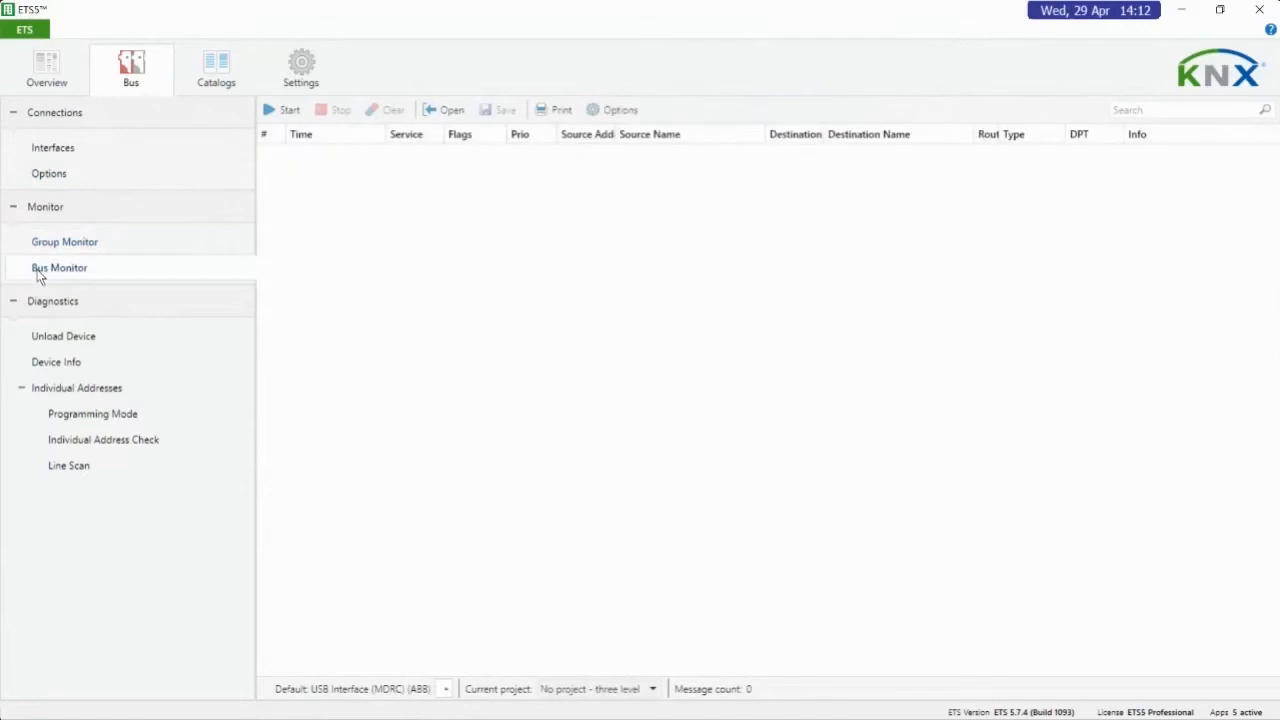
Record telegrams in the Group Monitor, look at the Off/On values for data point type 1.001 switch, and stop the recording
click(60, 244)
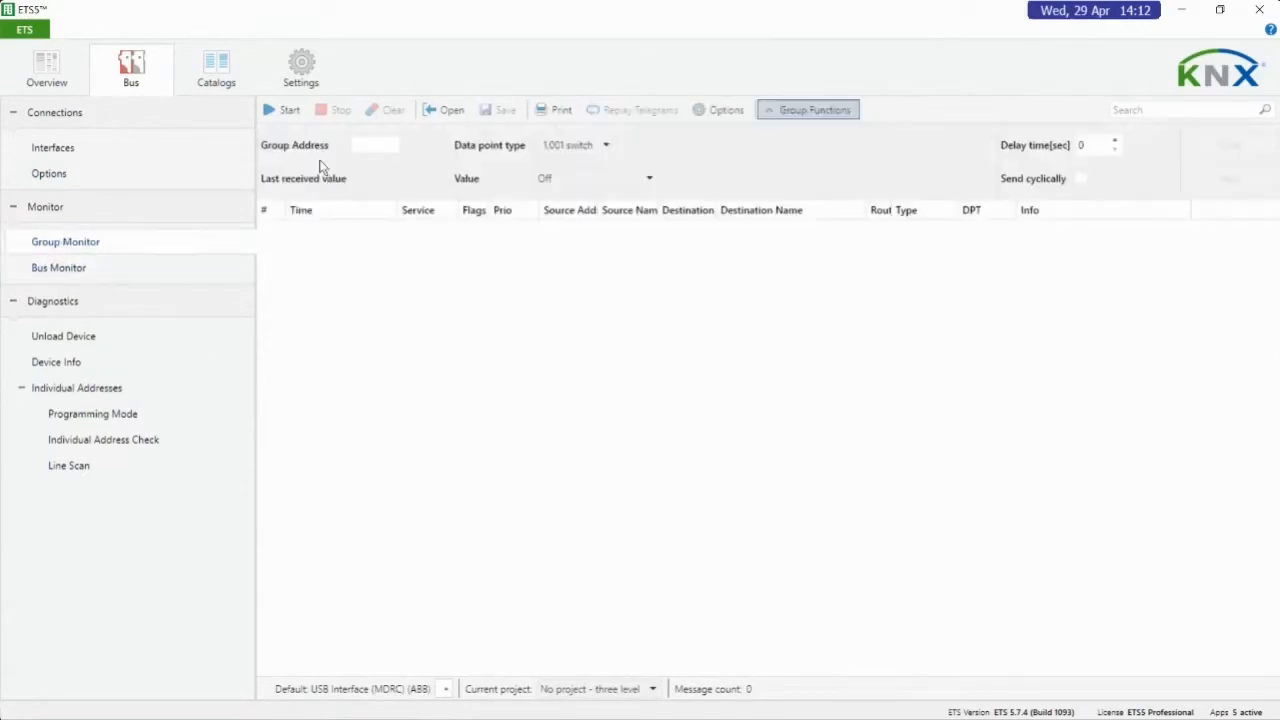
click(283, 110)
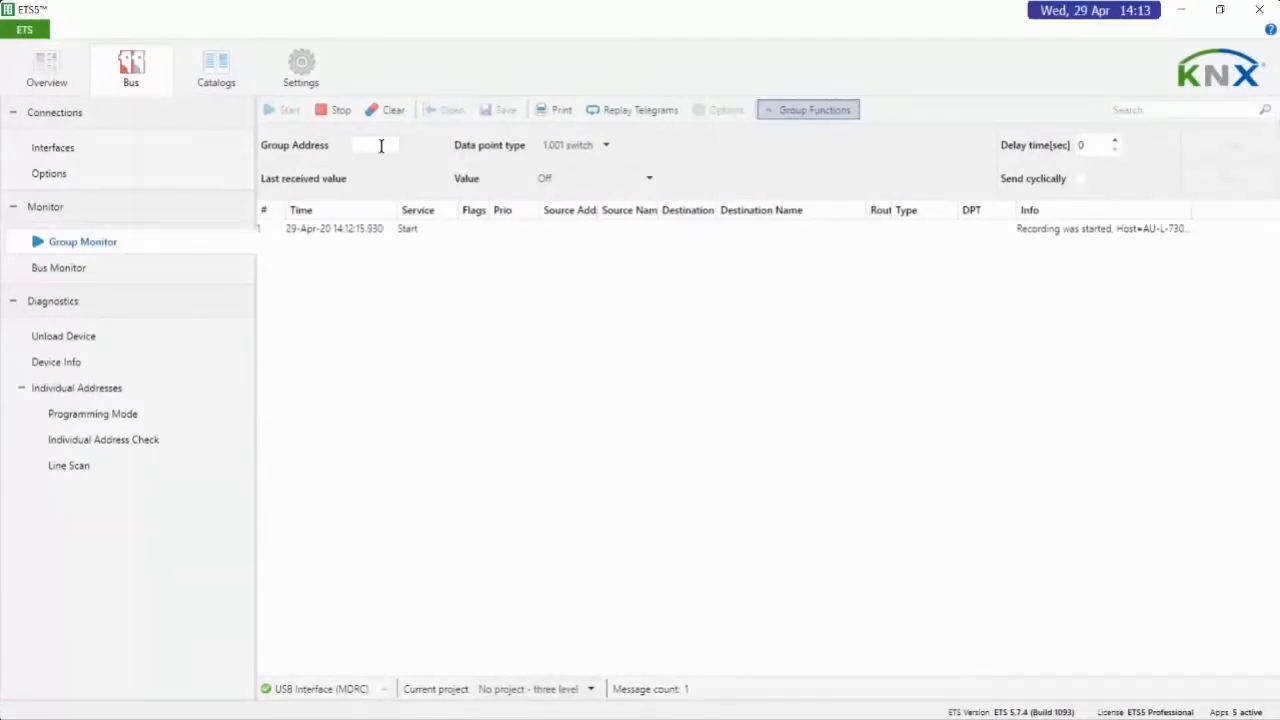
click(610, 181)
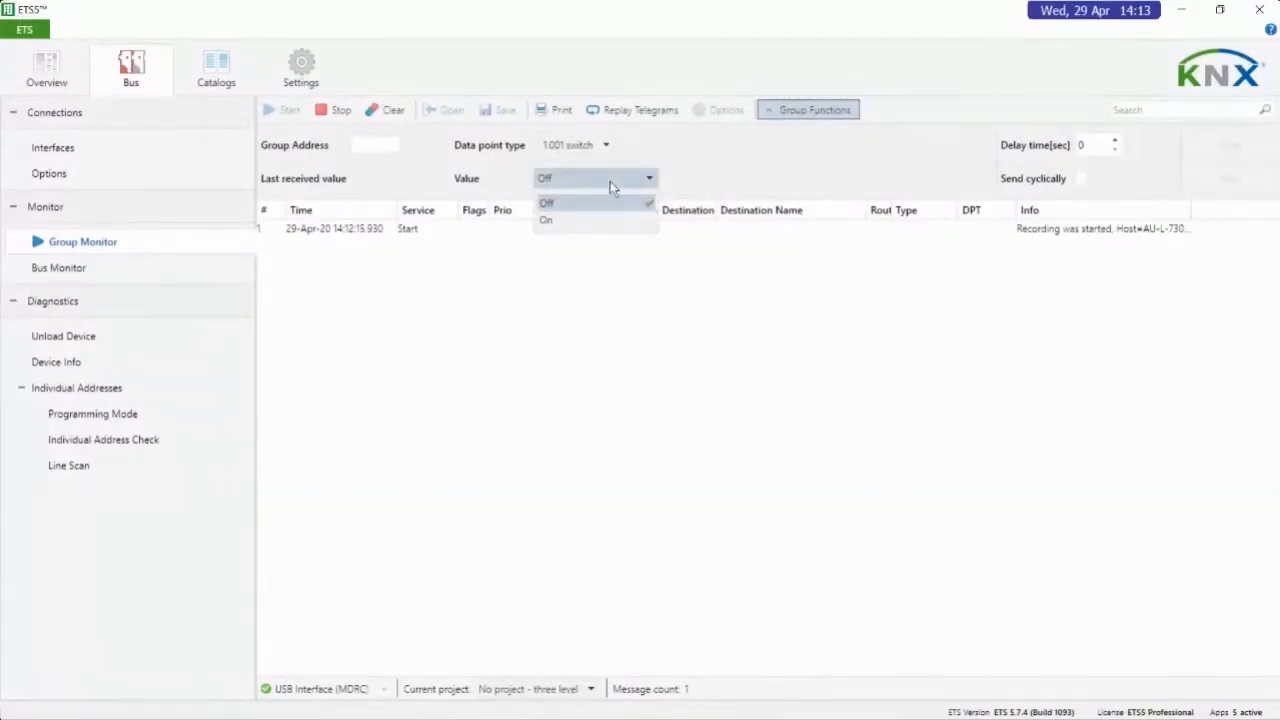
click(722, 147)
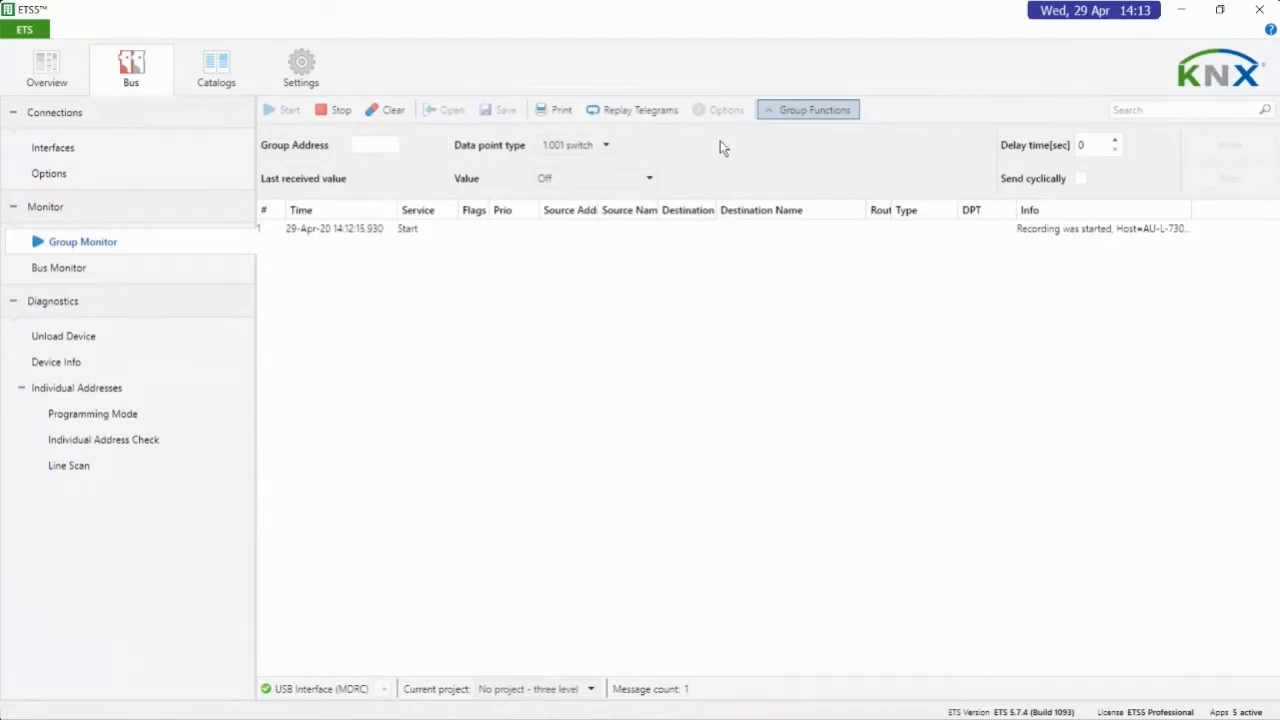
click(340, 112)
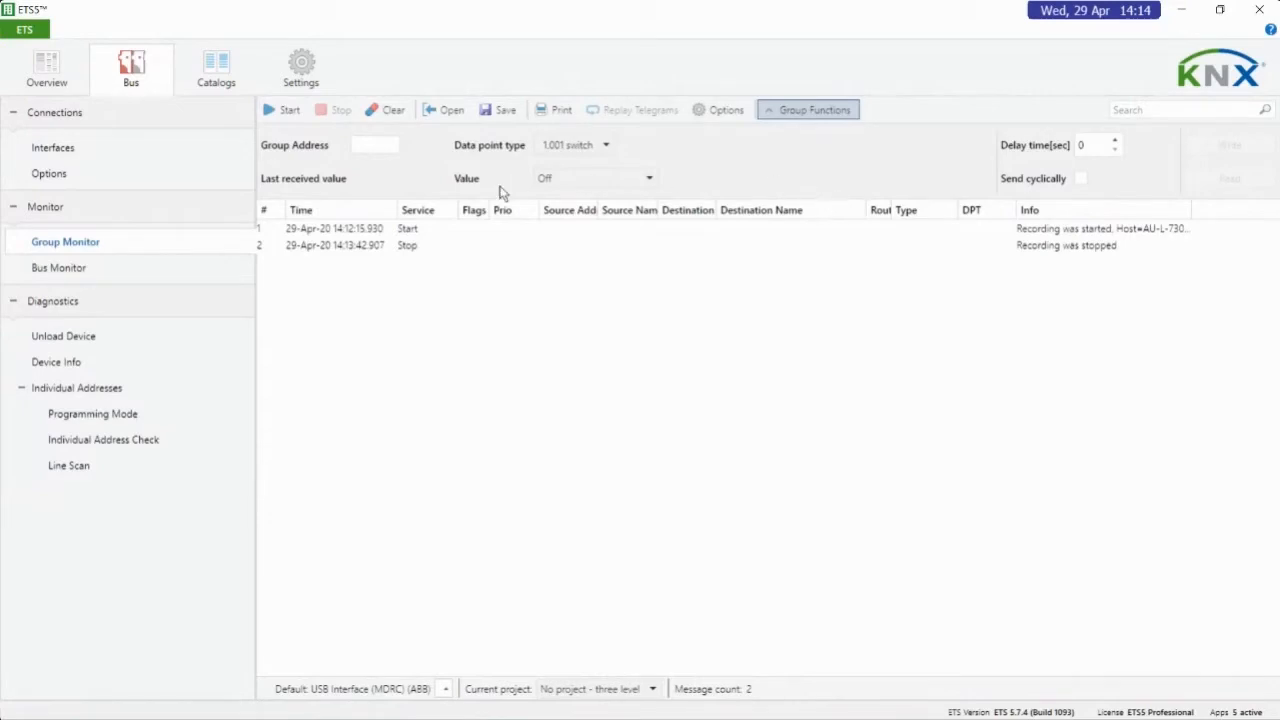
View the dialogs for saving and opening telegram files from the Group Monitor, and leave both without choosing a file
click(485, 113)
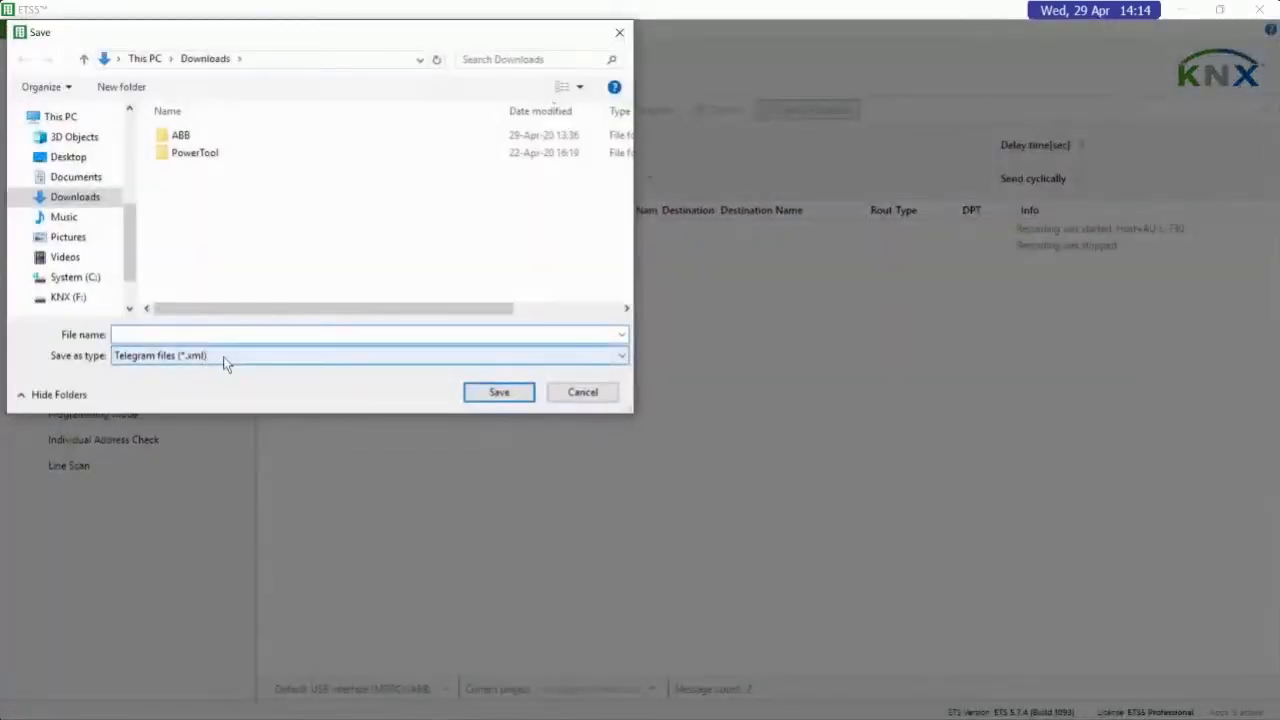
click(564, 395)
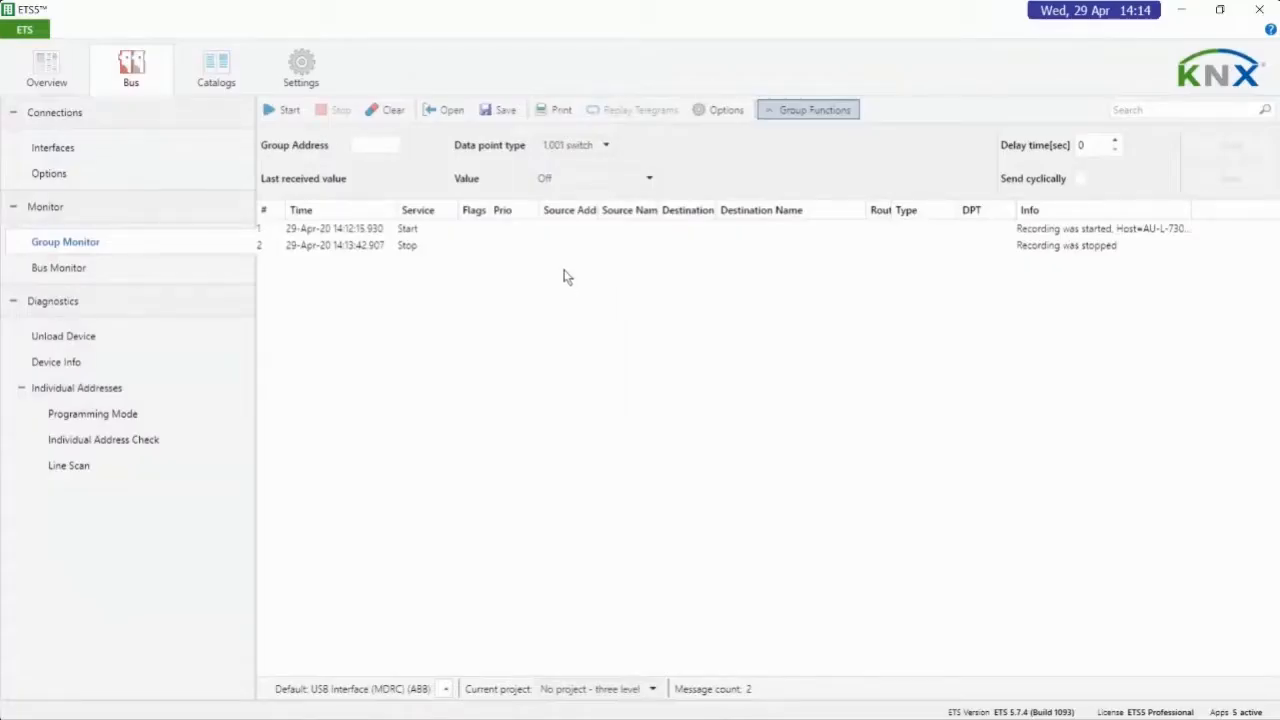
click(448, 109)
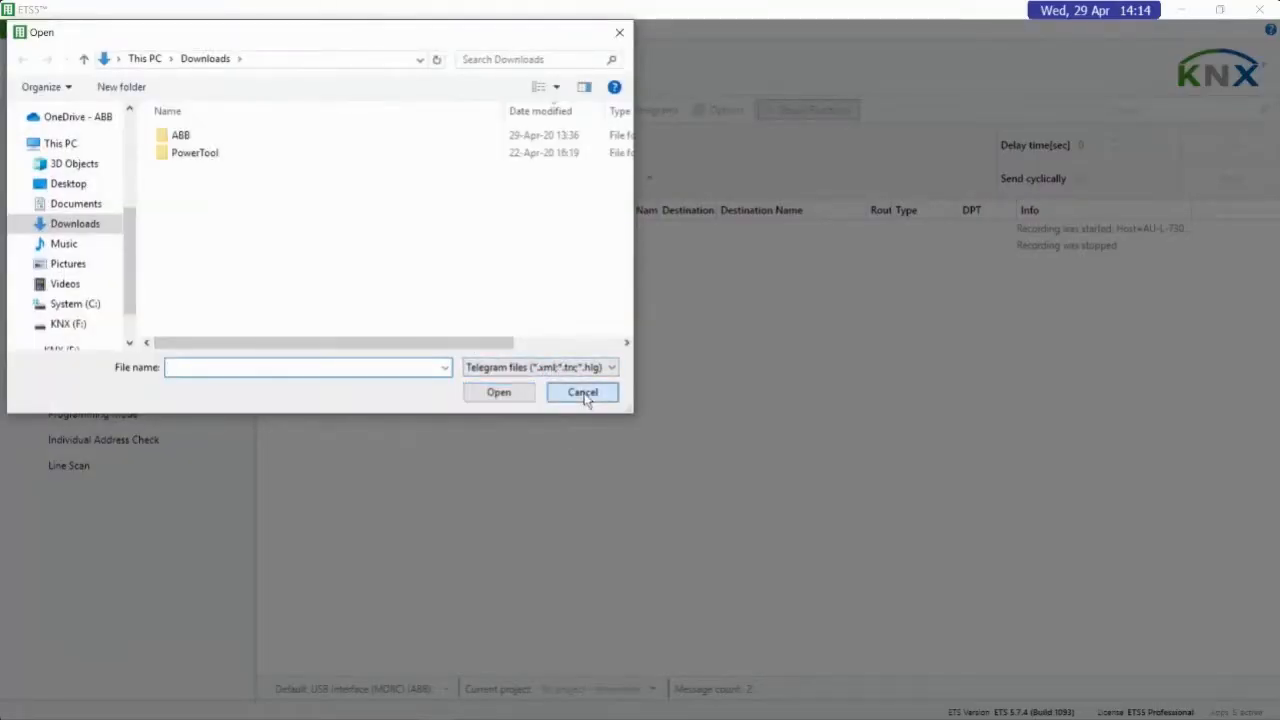
click(583, 393)
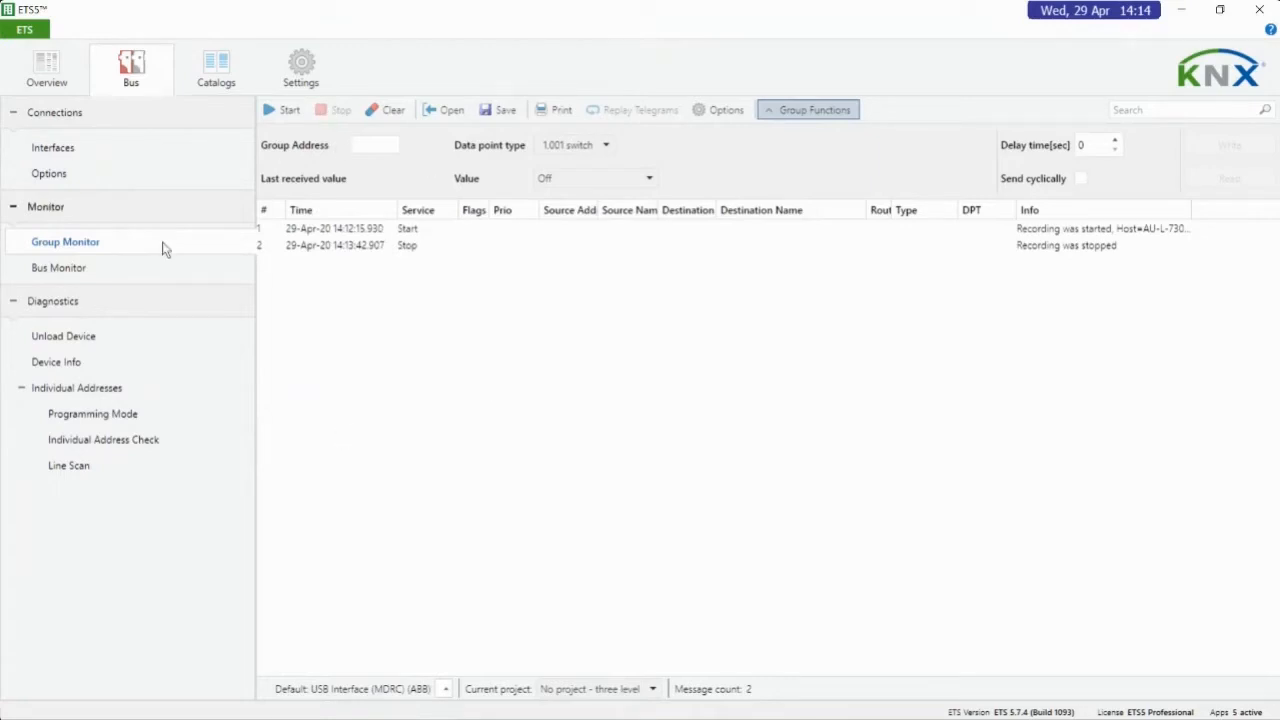
Start a recording in the Bus Monitor and stop it
click(156, 270)
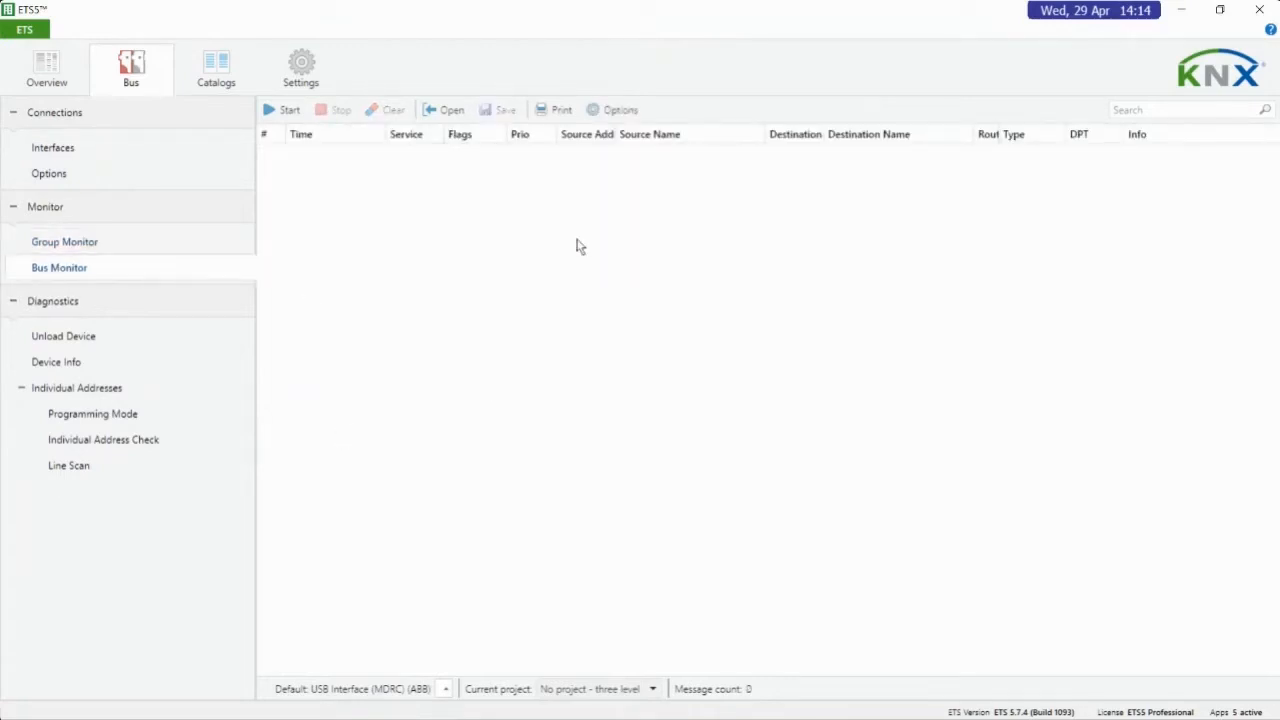
click(283, 110)
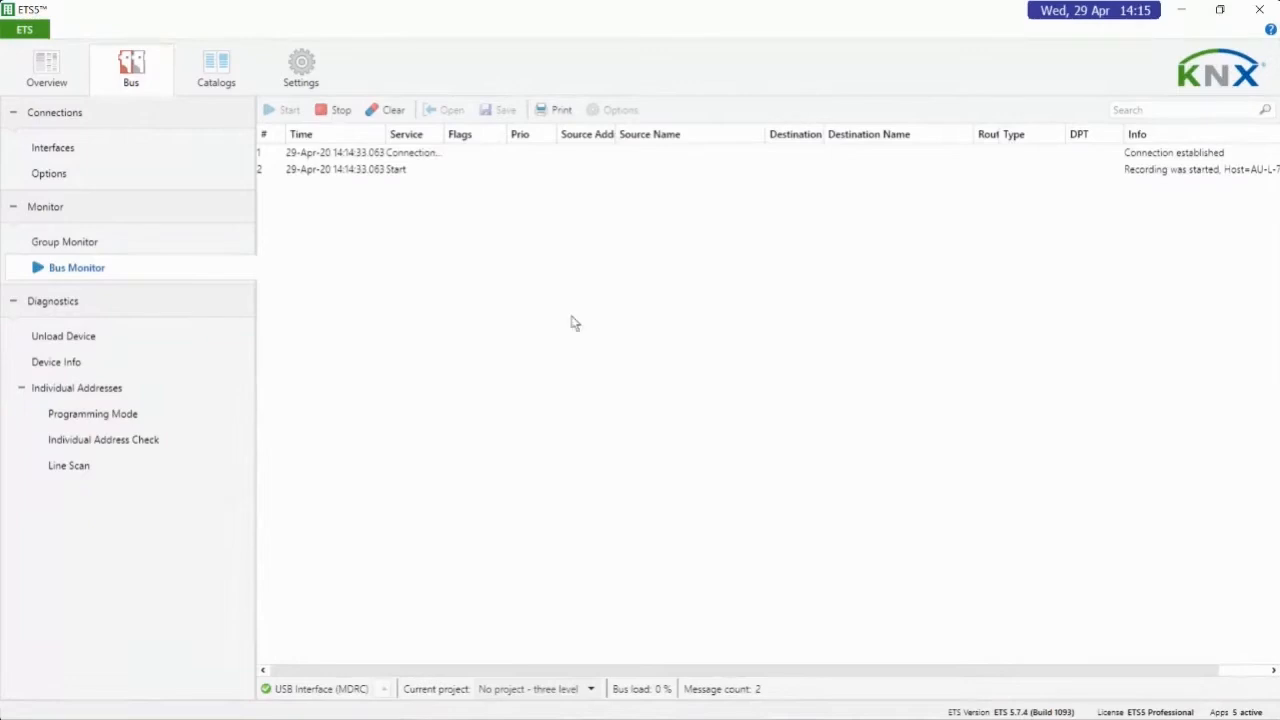
click(336, 111)
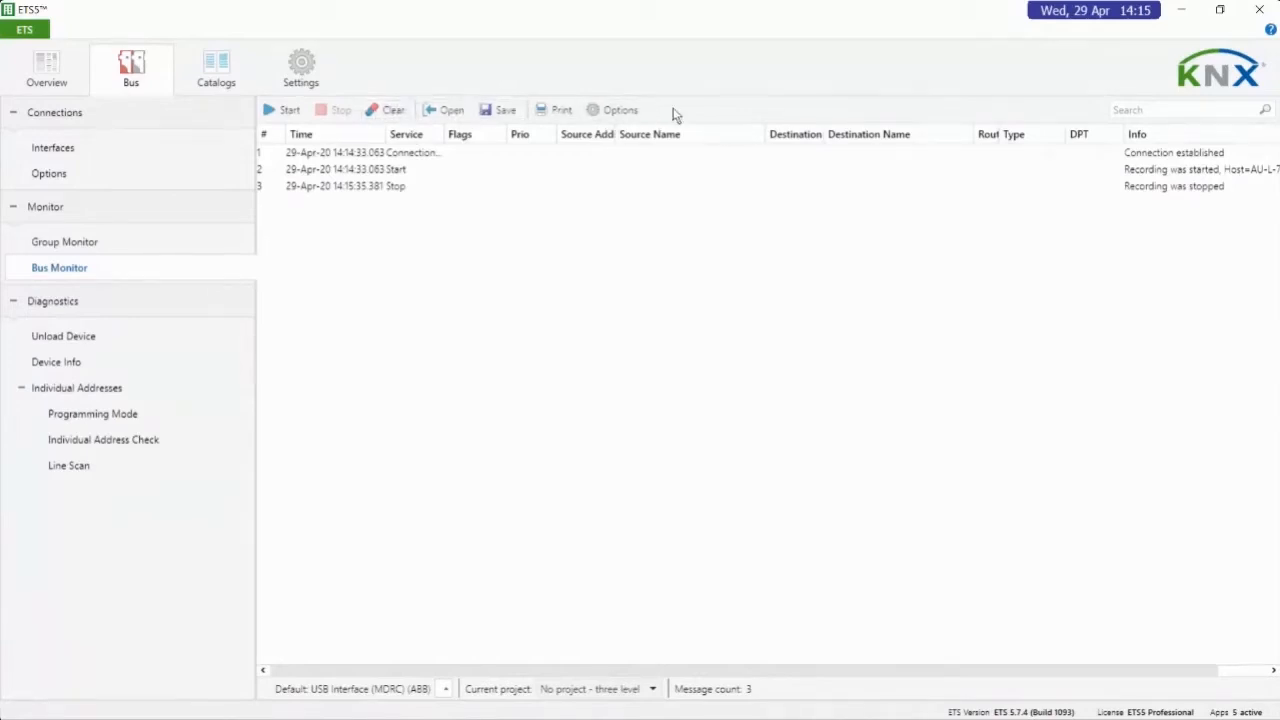
Examine the conditional telegram coloring in the monitor options, from Repetition to Unknown destination address, and leave without changes
click(613, 110)
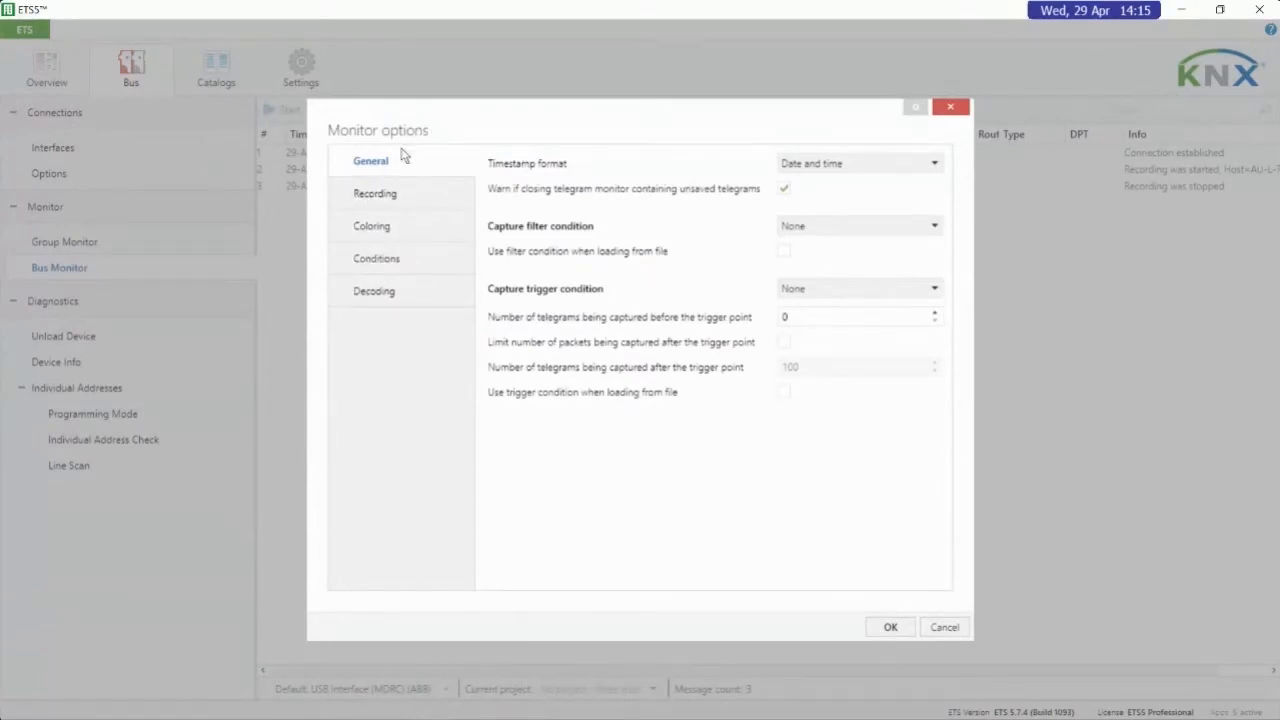
click(391, 224)
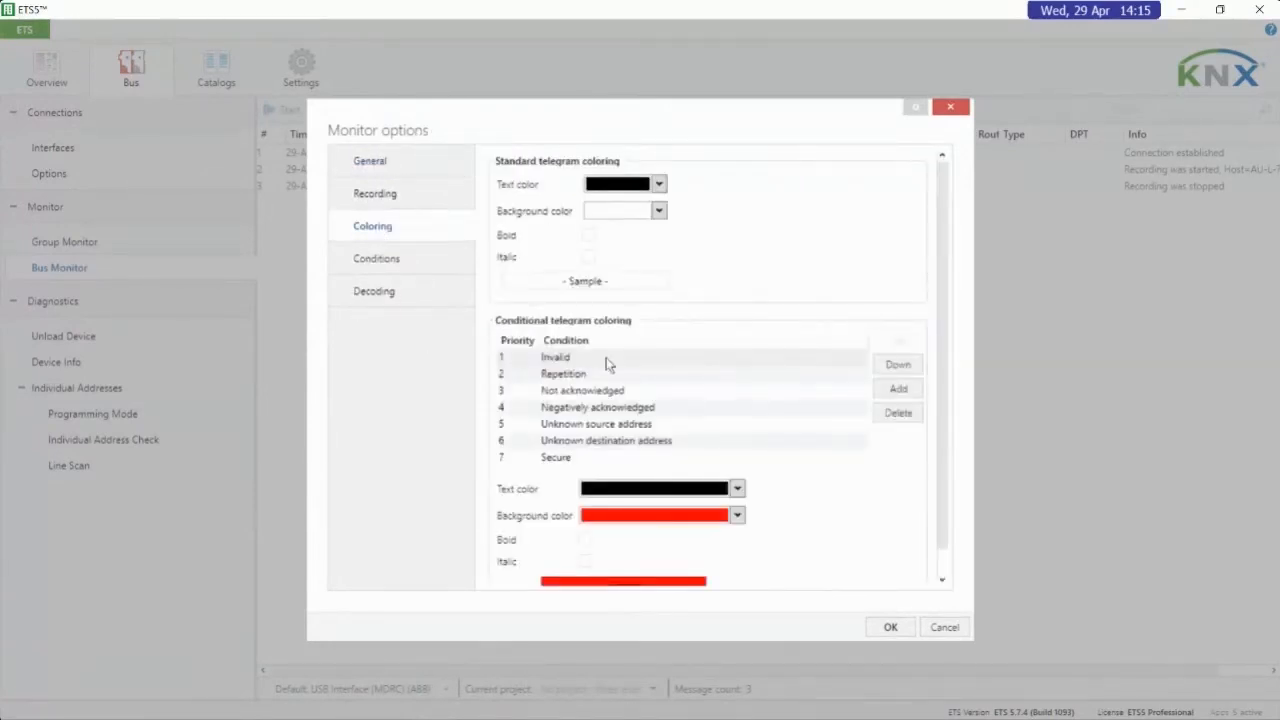
scroll(866, 213, down, 1)
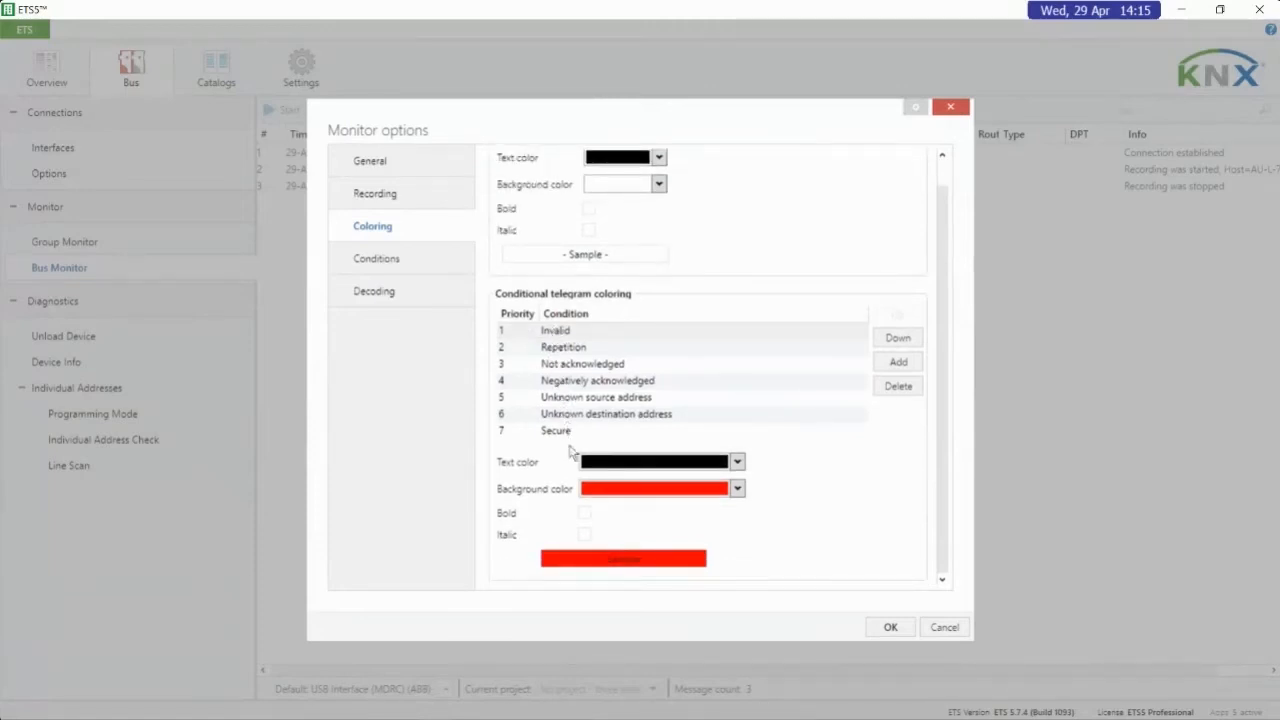
click(726, 350)
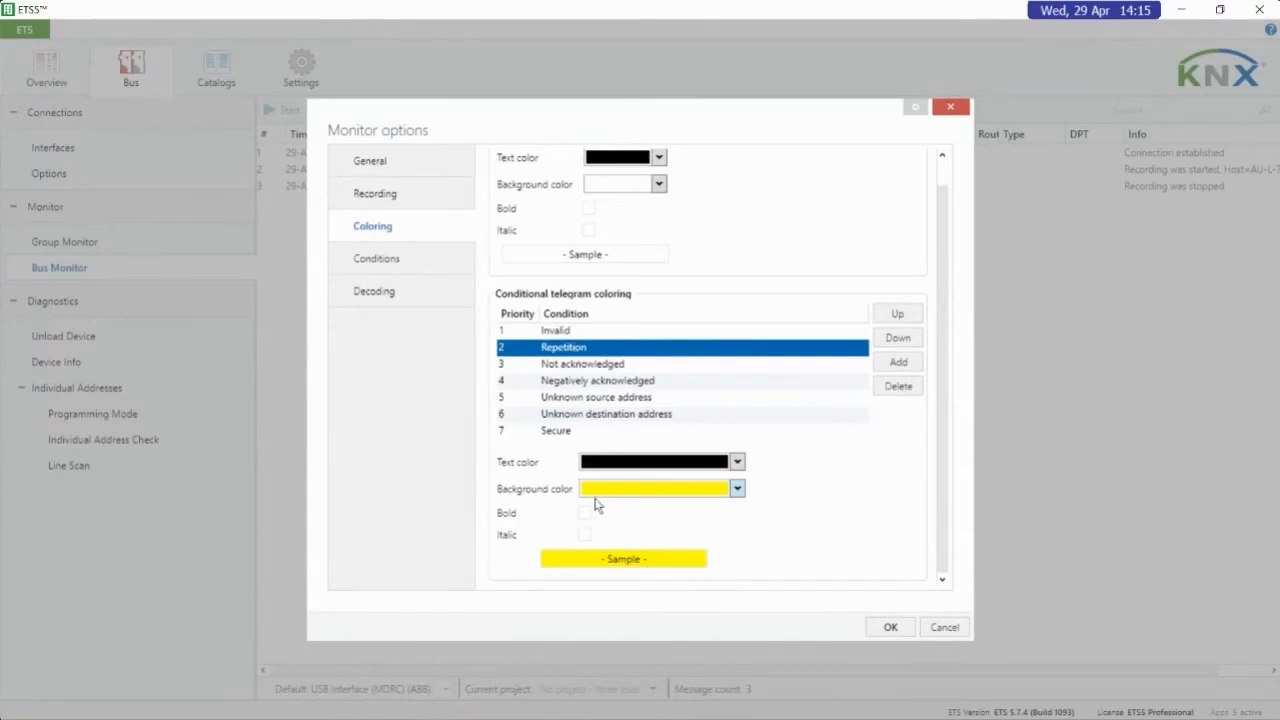
click(577, 366)
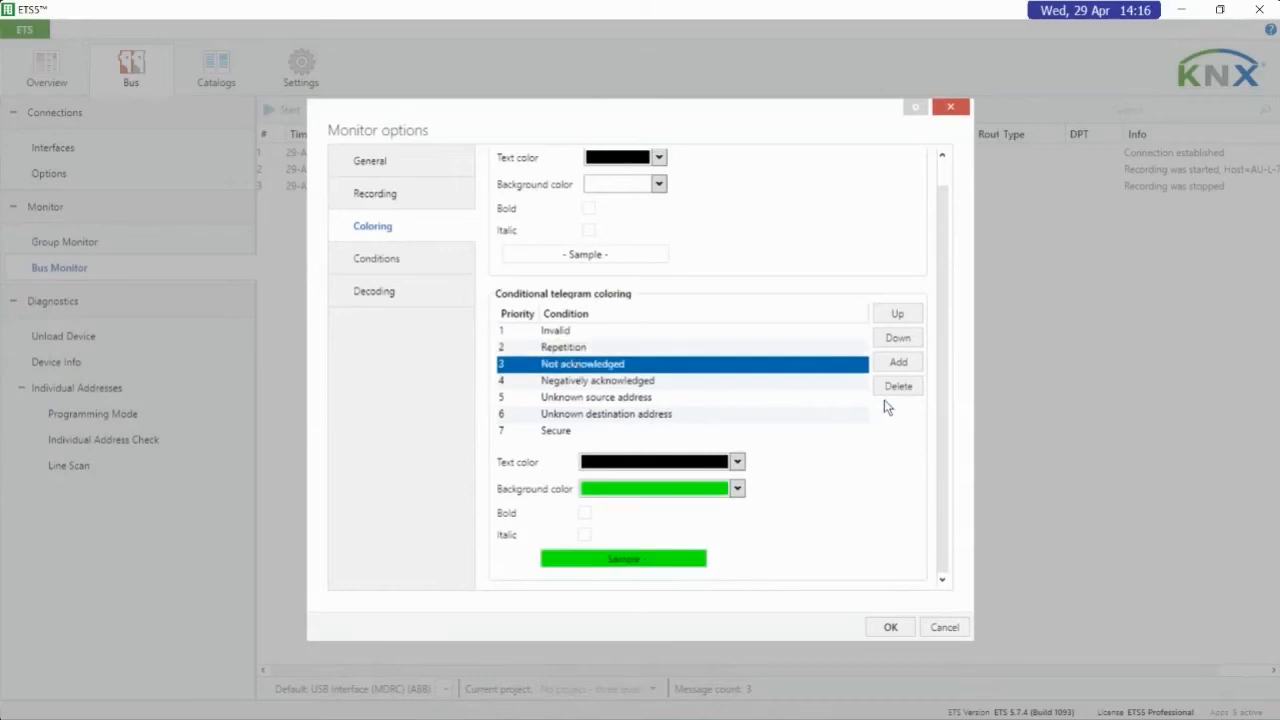
click(748, 381)
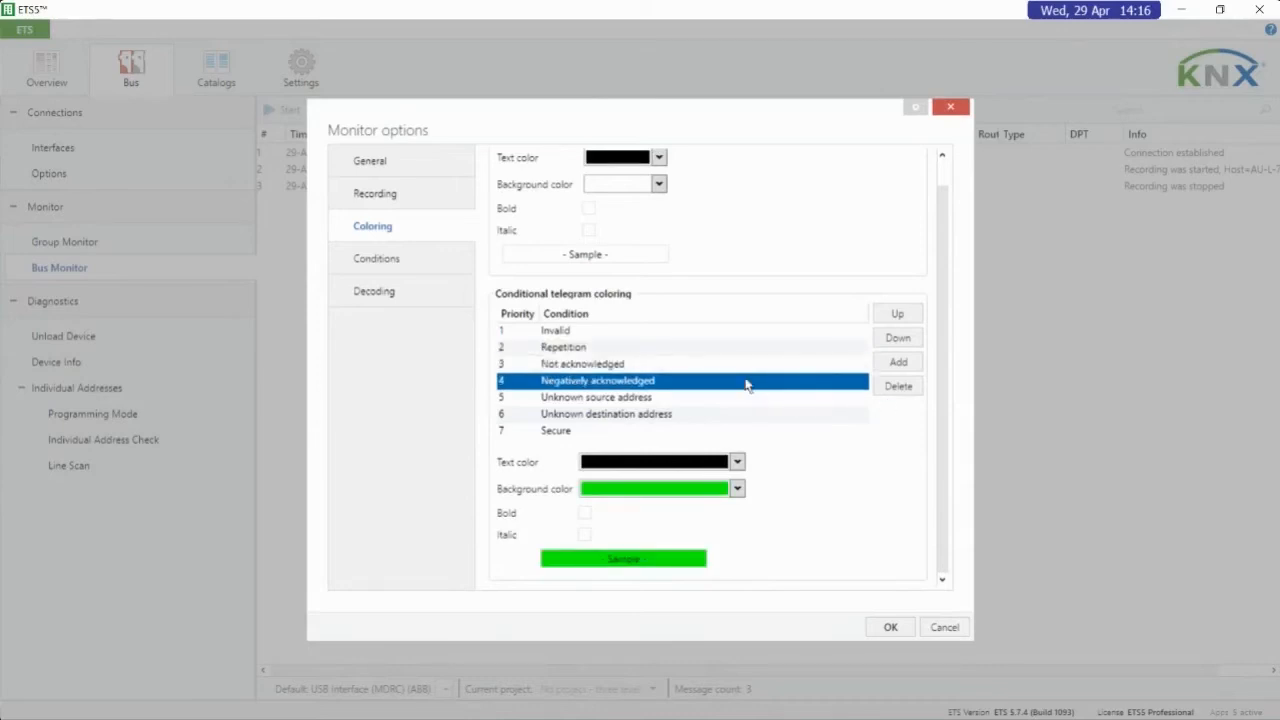
click(760, 401)
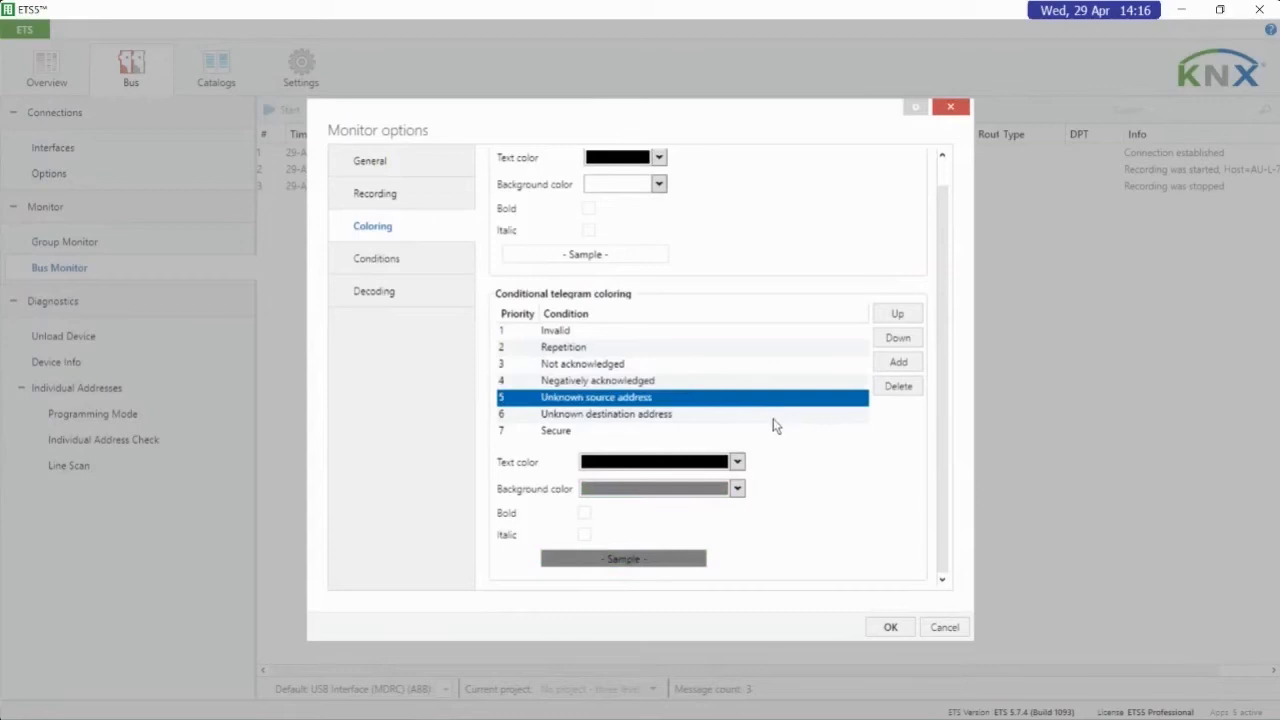
click(773, 418)
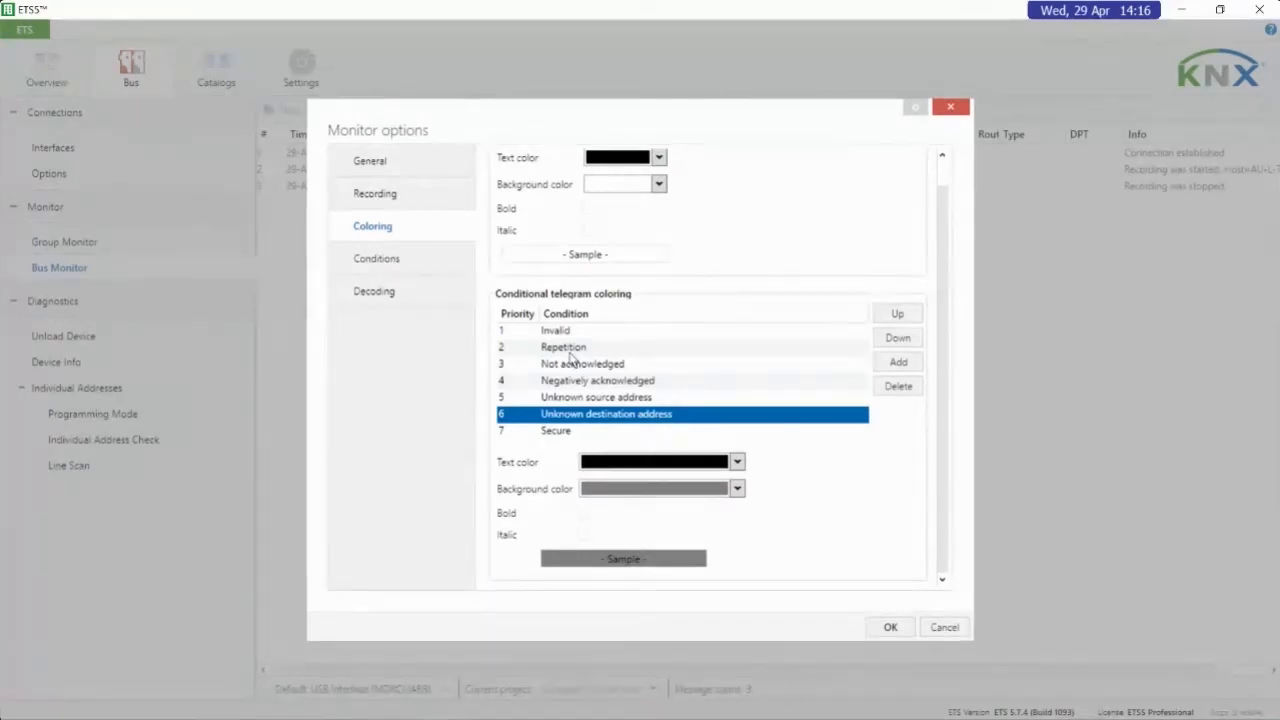
click(570, 350)
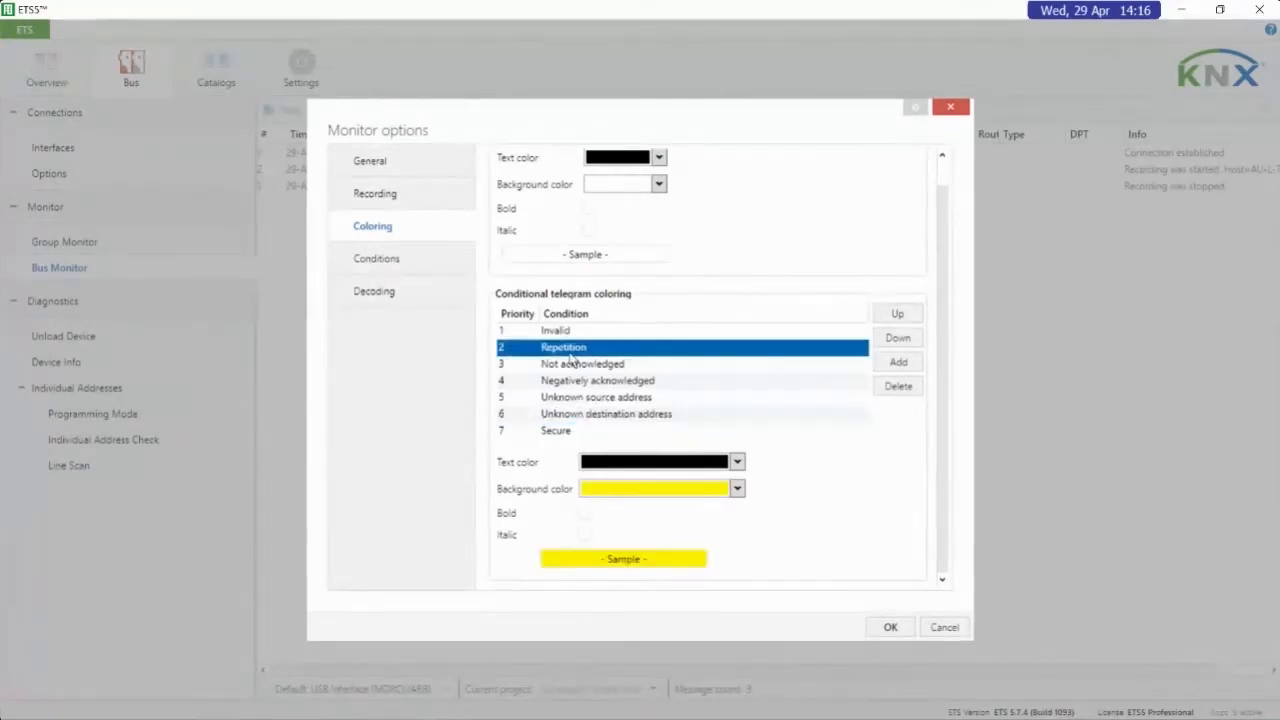
click(700, 365)
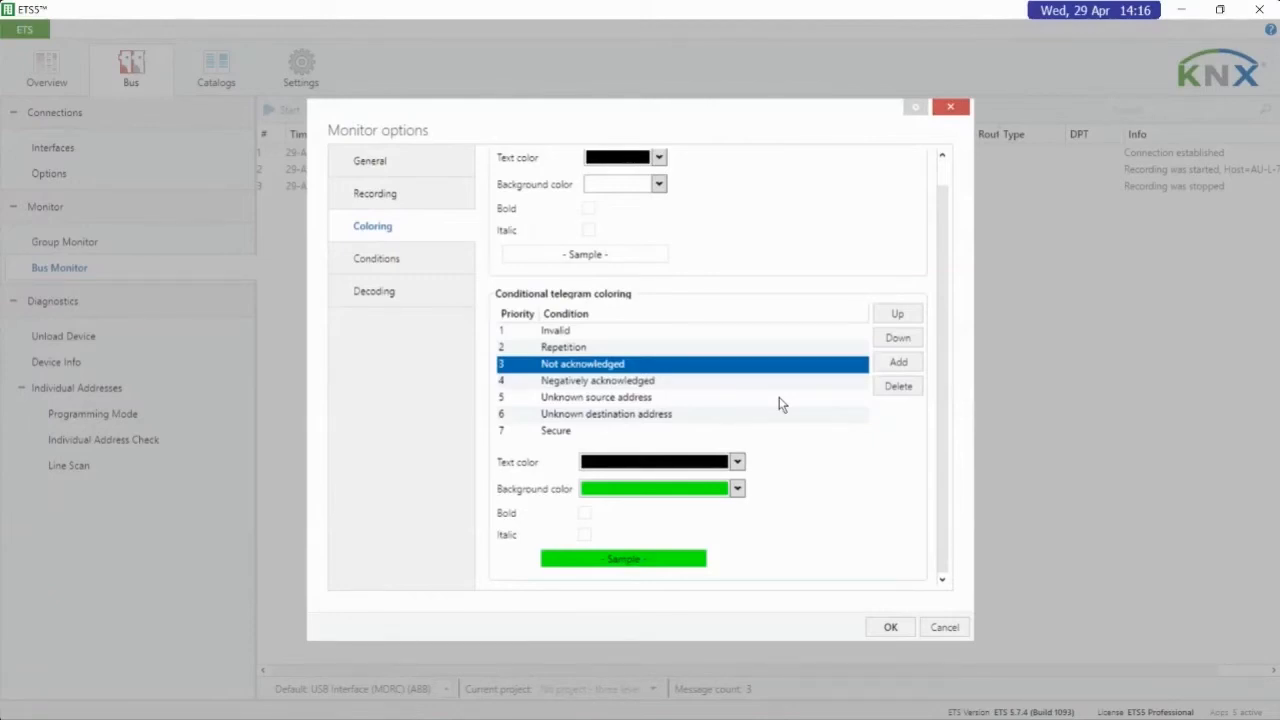
click(944, 627)
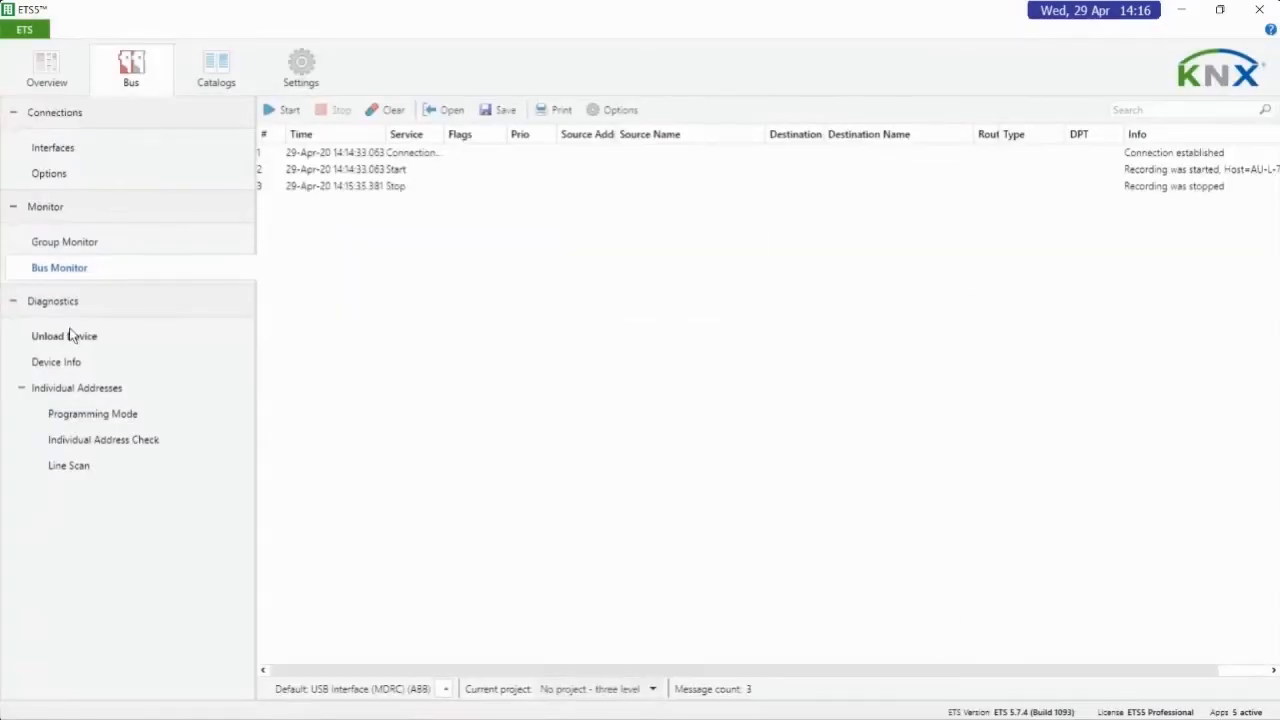
View the Unload Device function, and read the device info for individual address 1.1.100
click(98, 338)
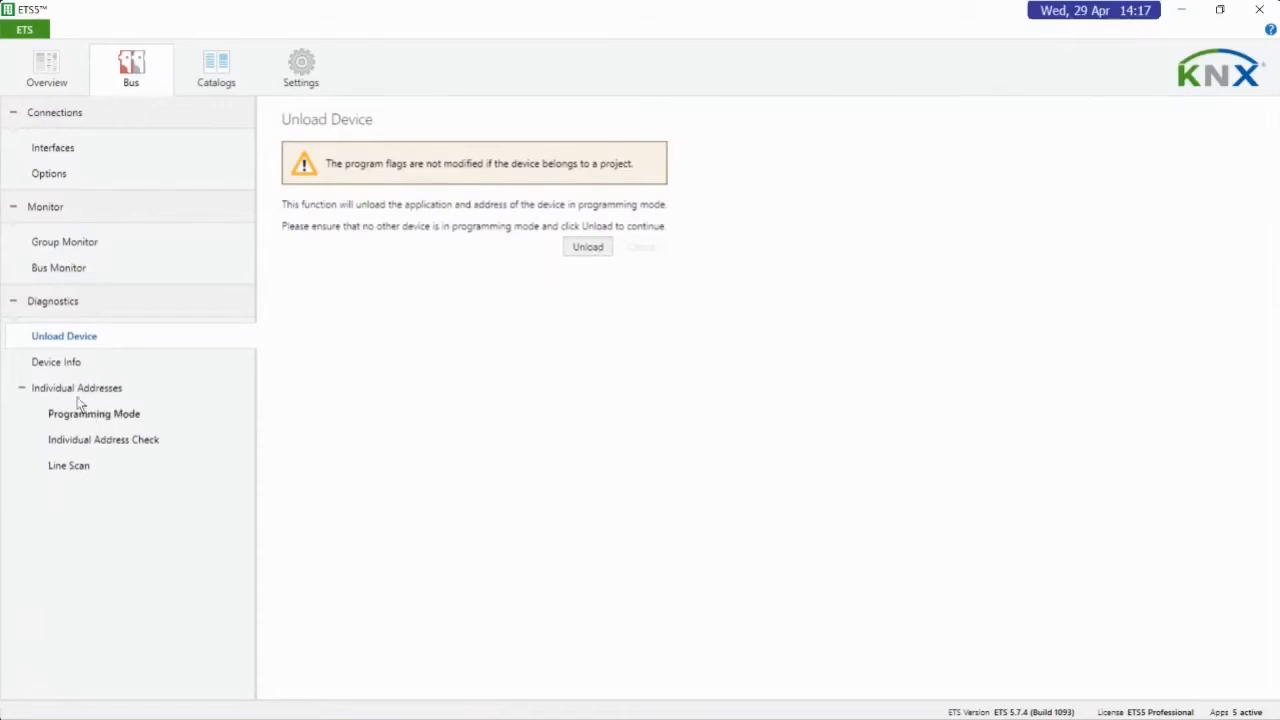
click(44, 370)
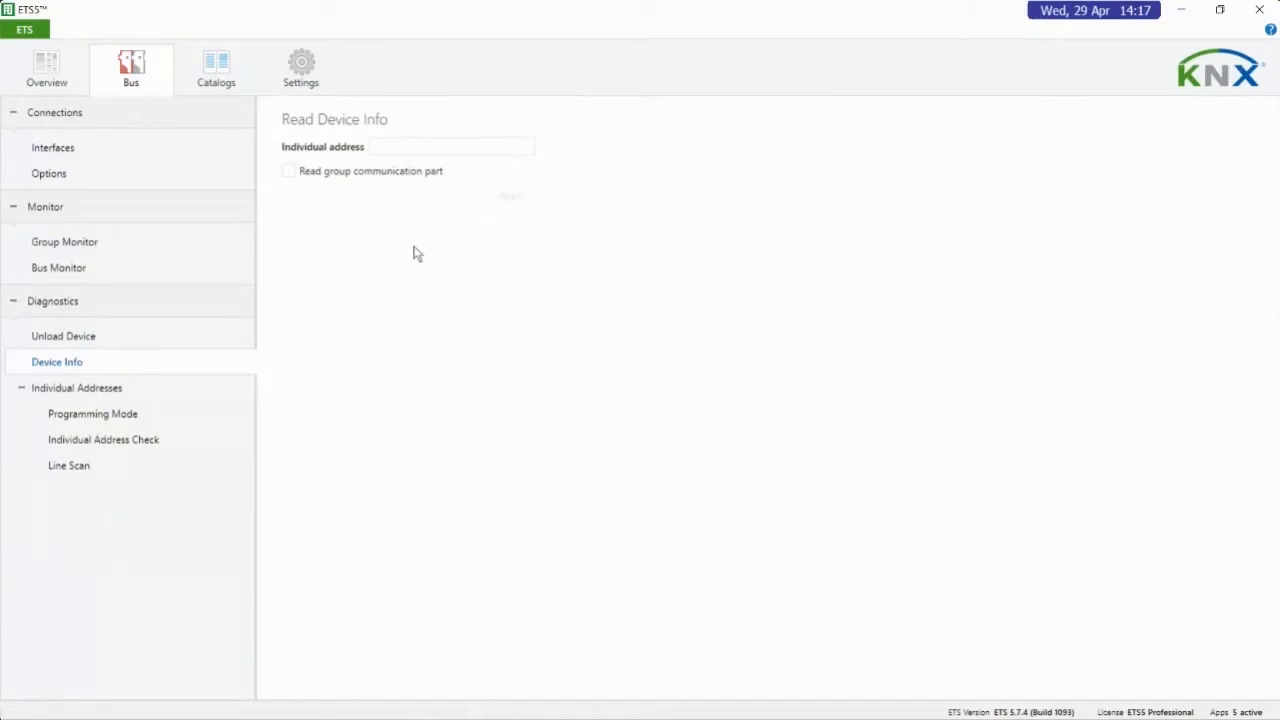
click(374, 147)
text(1.1.100)
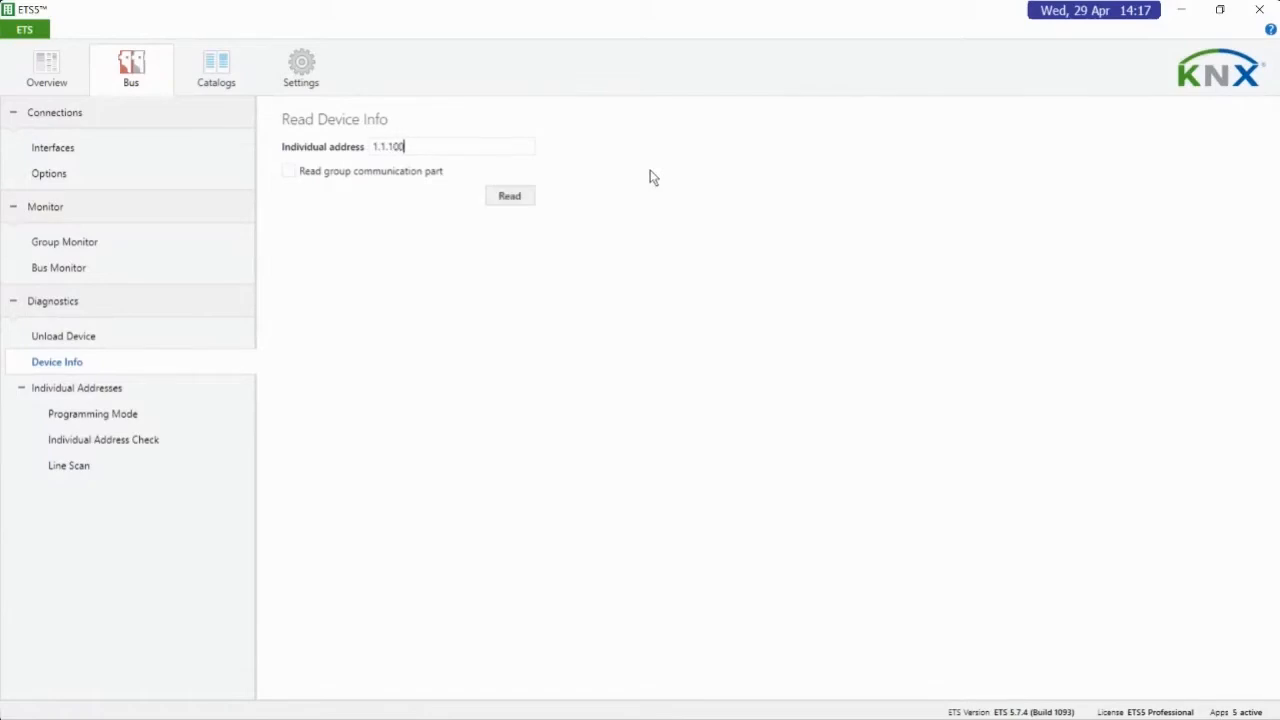
click(518, 202)
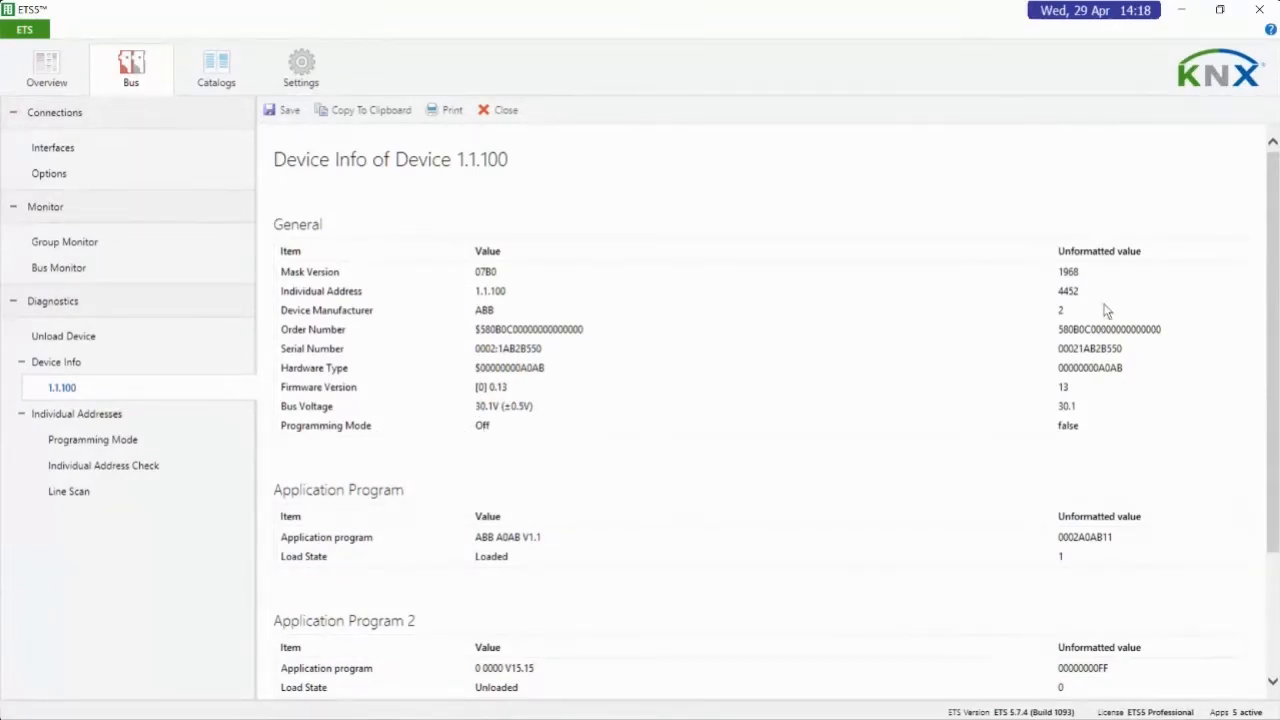
Review the general, application program and group communication details in the device info of 1.1.100, and close the report
scroll(760, 406, down, 3)
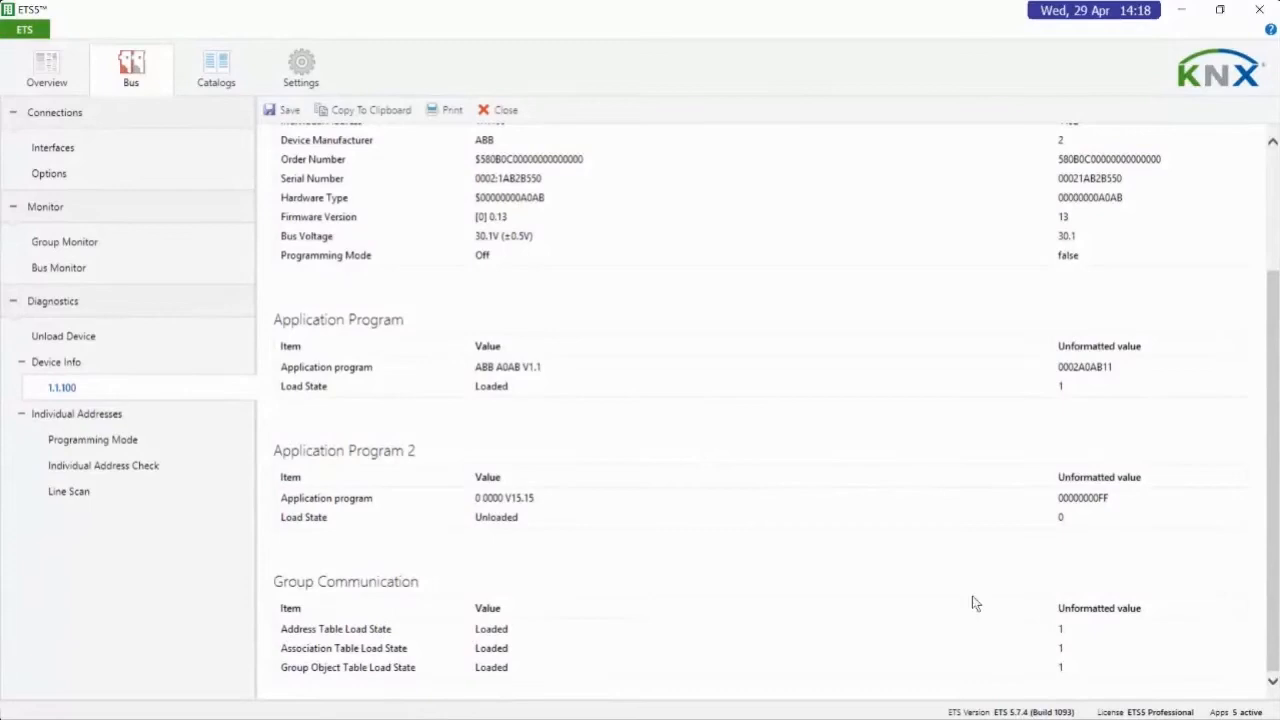
scroll(855, 448, up, 3)
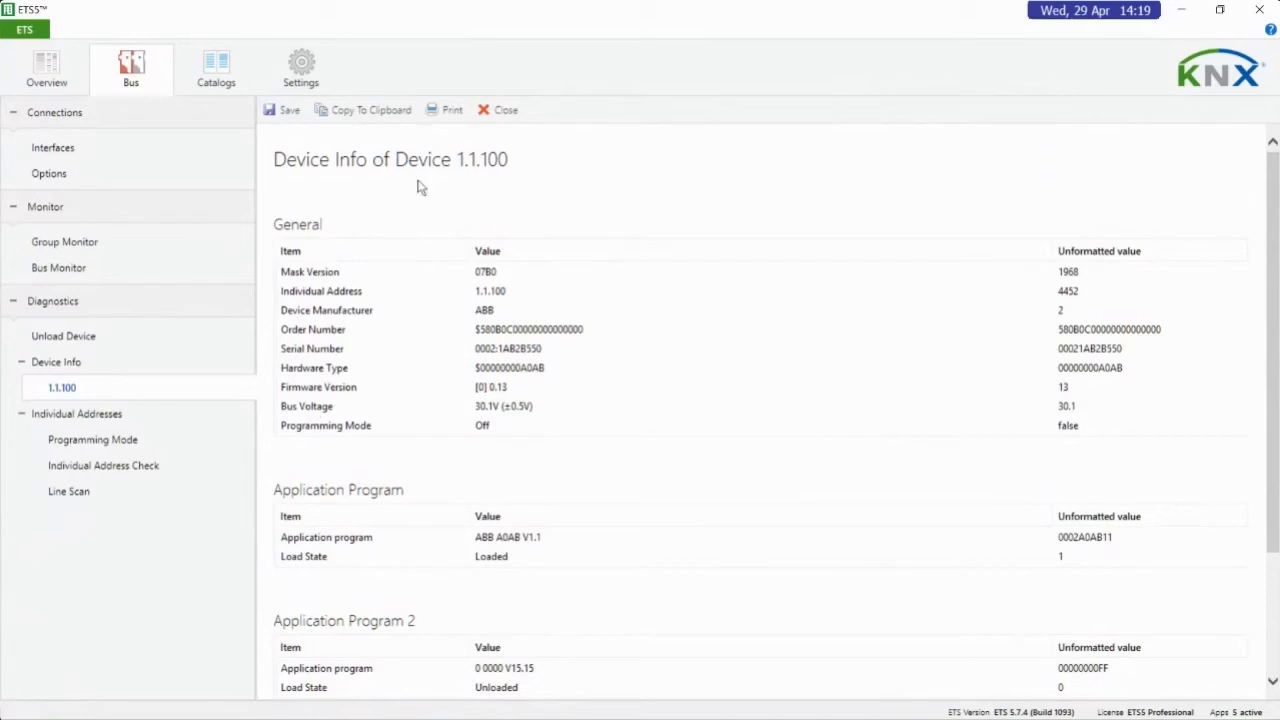
click(508, 113)
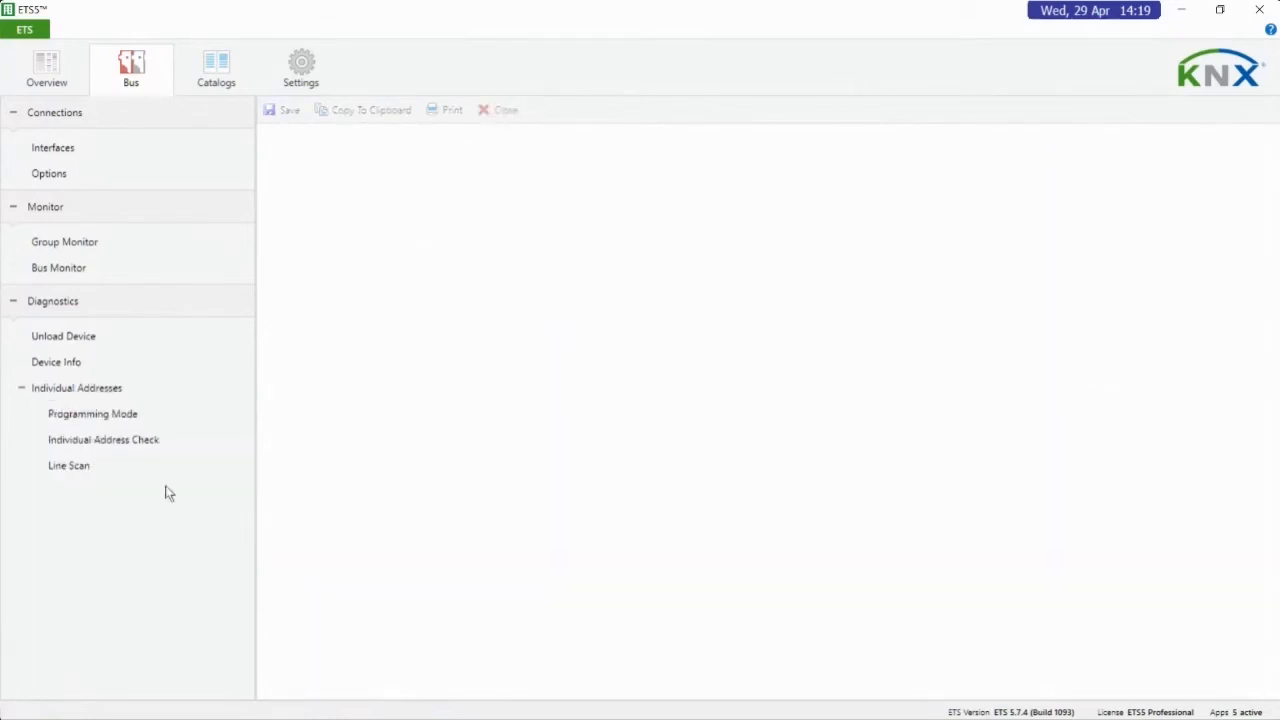
Run the search for devices in programming mode and stop it
click(52, 406)
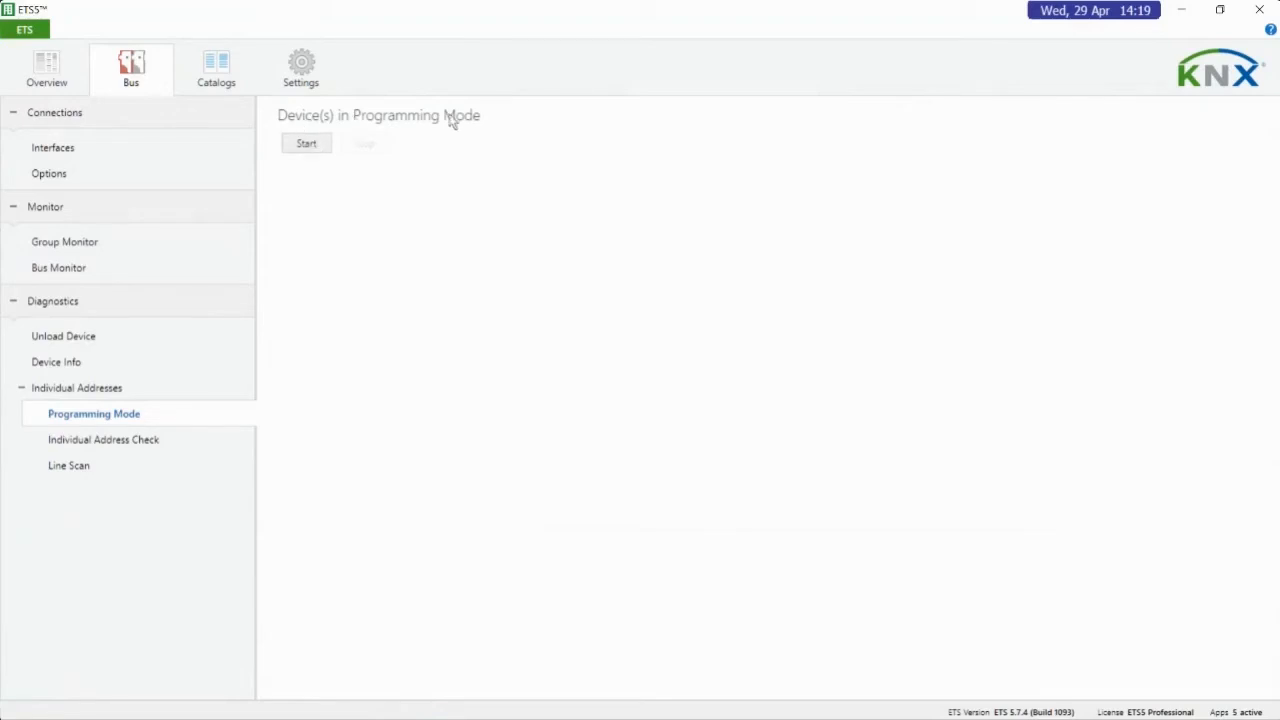
click(306, 145)
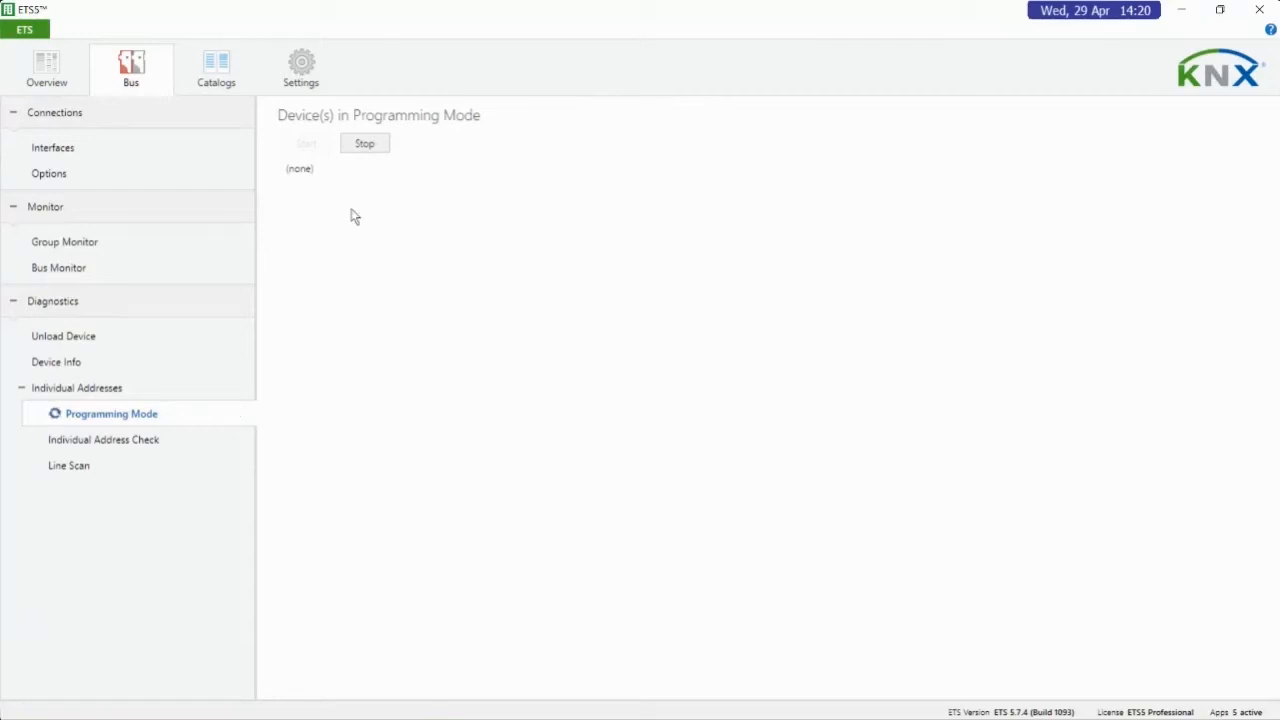
click(368, 145)
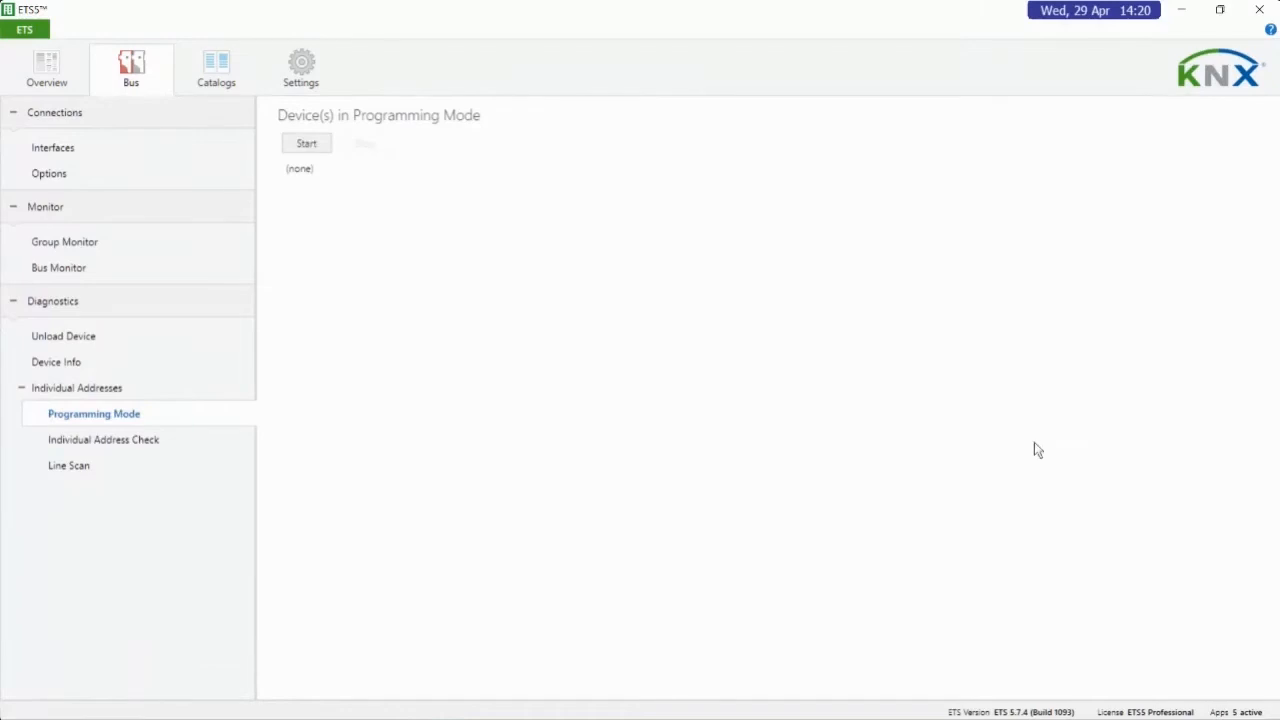
Check whether a device with individual address 1.1.25 exists on the bus
click(88, 448)
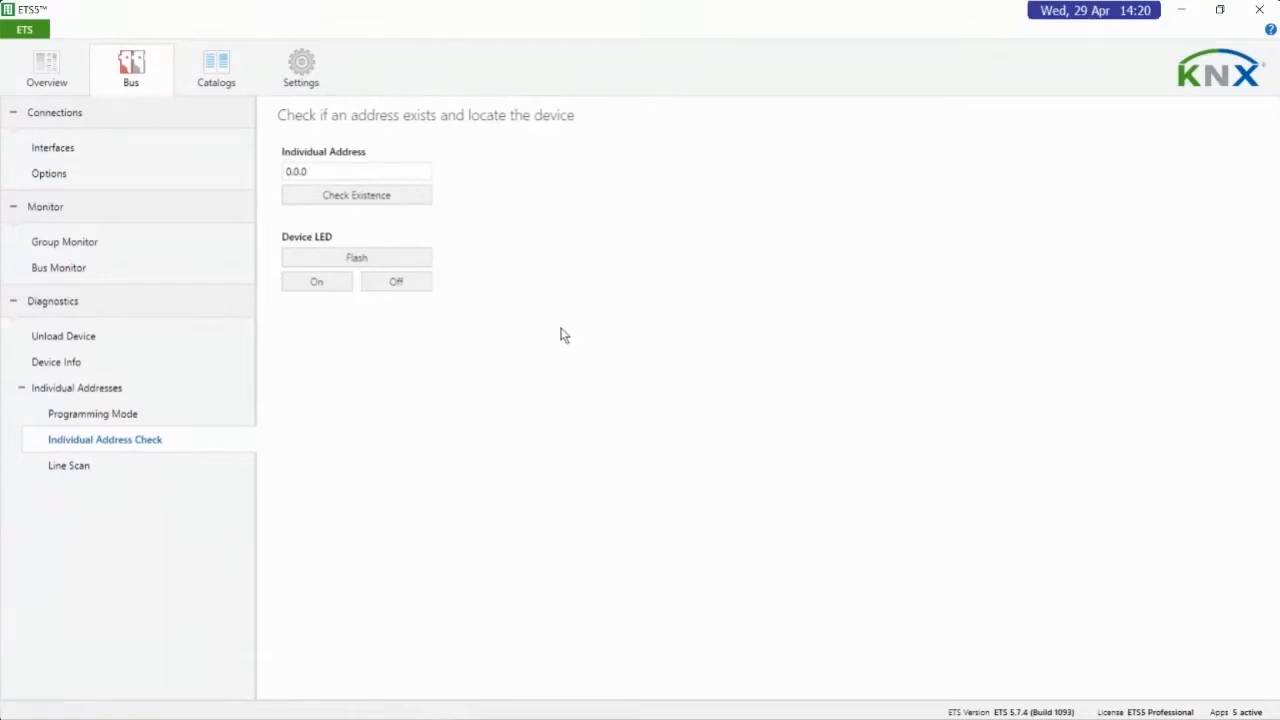
drag(330, 171, 277, 180)
text(1.1.25)
click(340, 201)
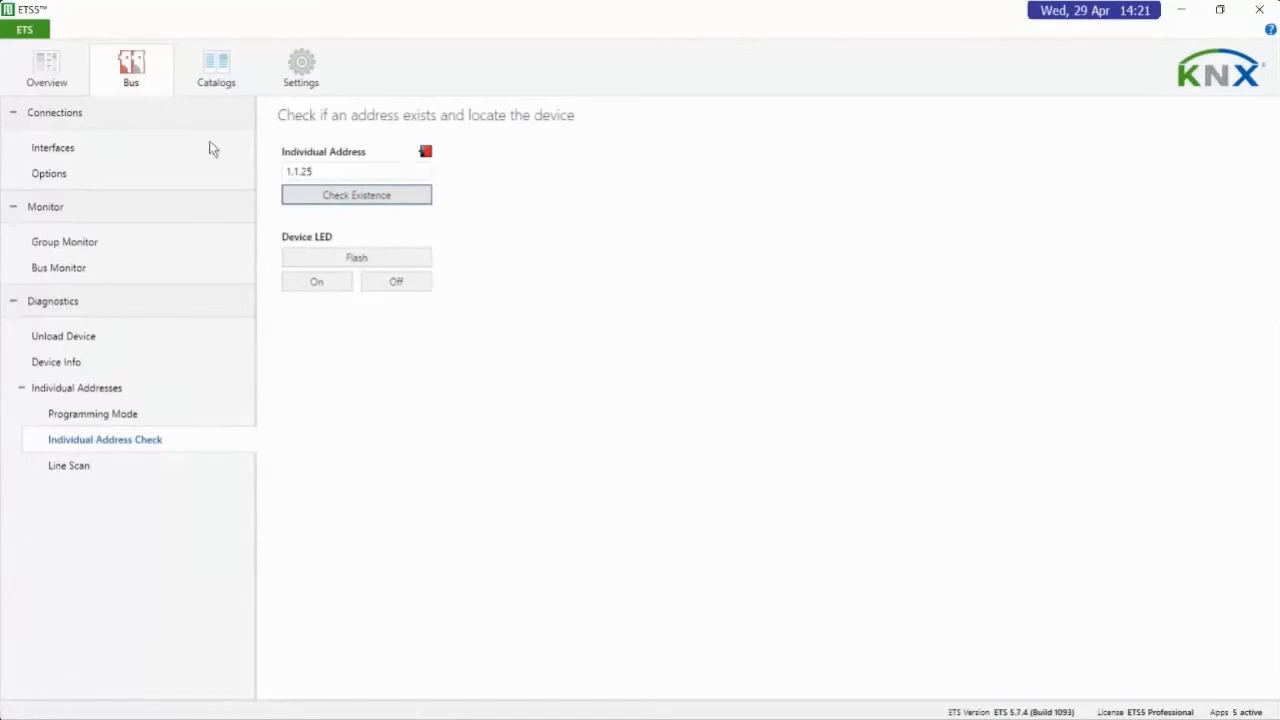
Check whether a device with individual address 1.1.100 exists on the bus, and flash its LED briefly
click(319, 172)
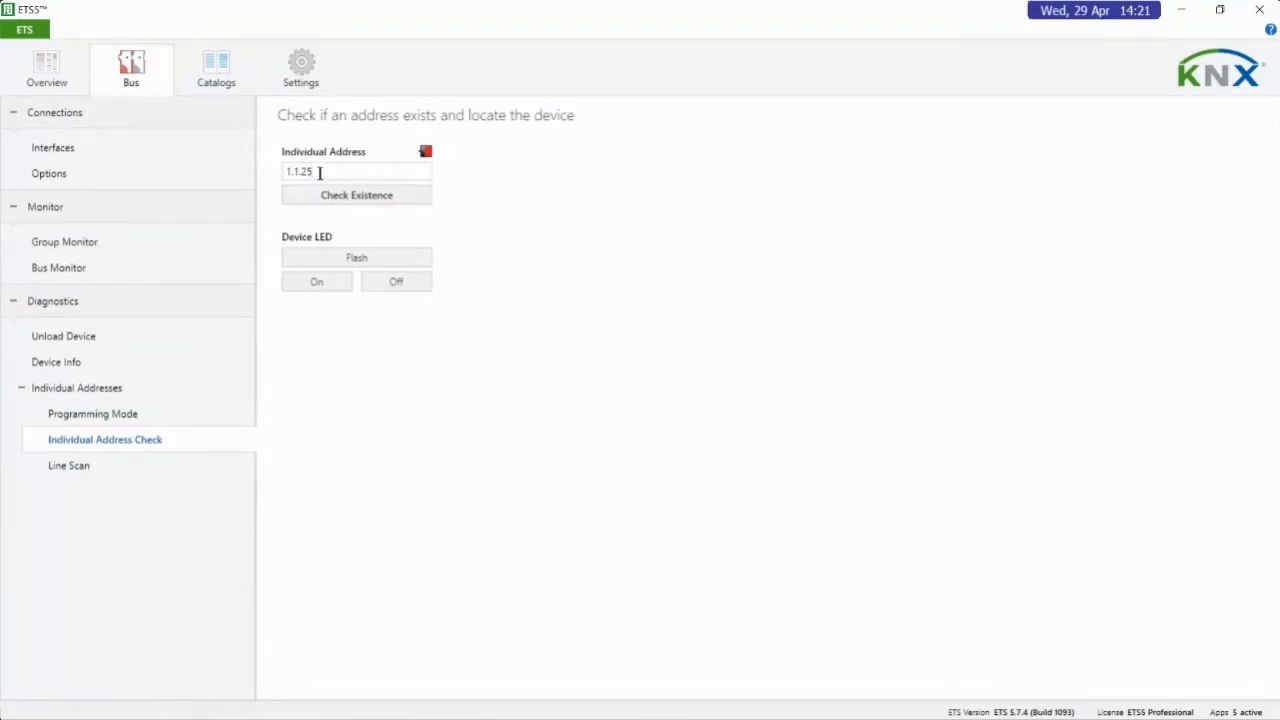
key(BackSpace)
key(BackSpace)
text(100)
click(355, 200)
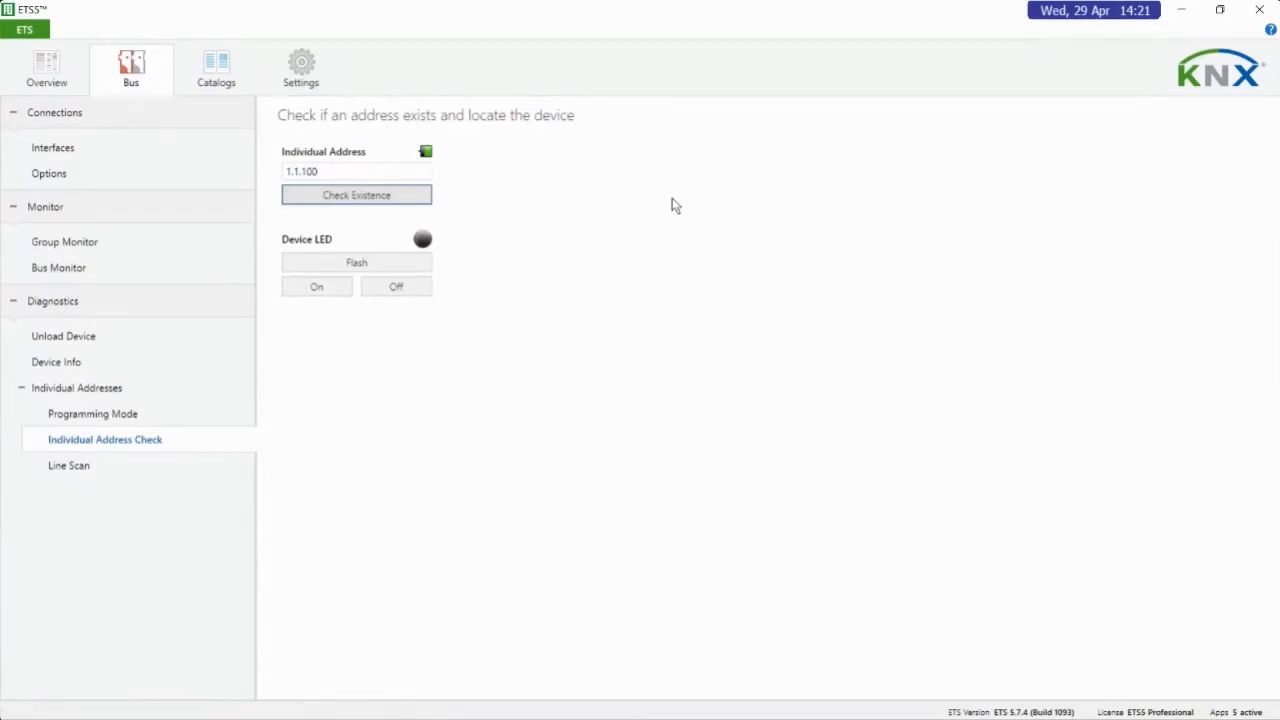
click(367, 264)
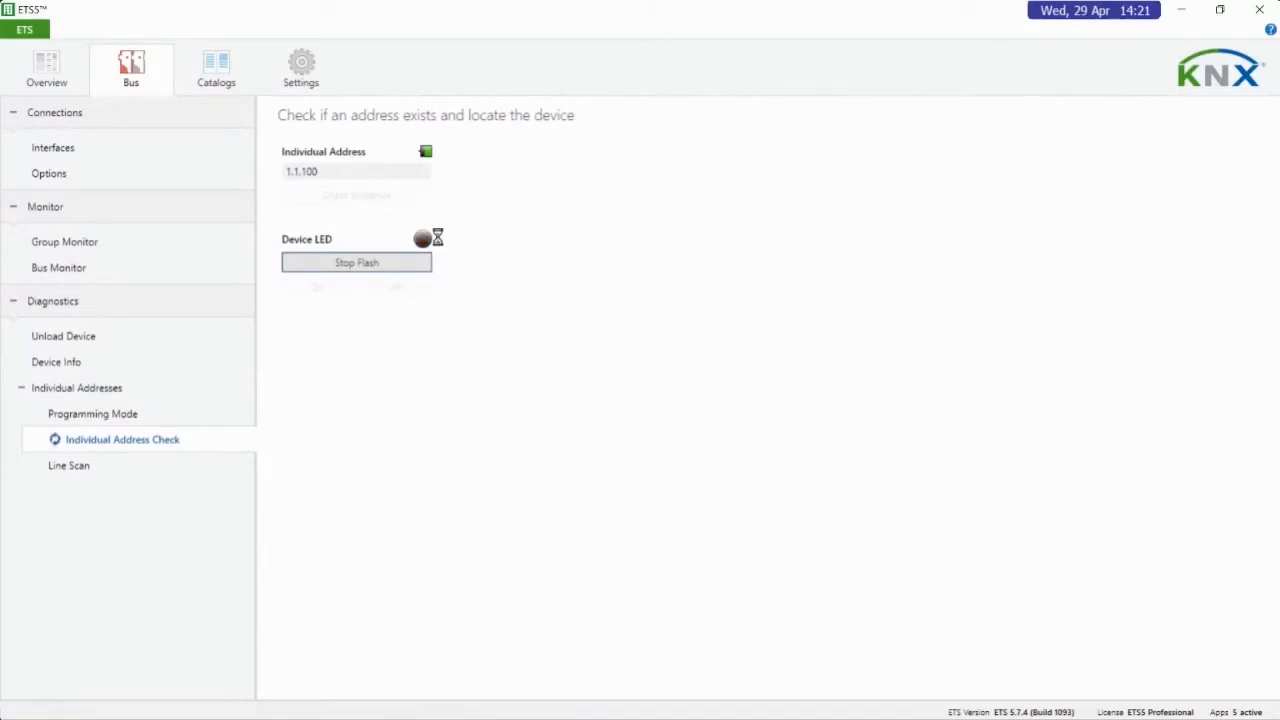
click(368, 262)
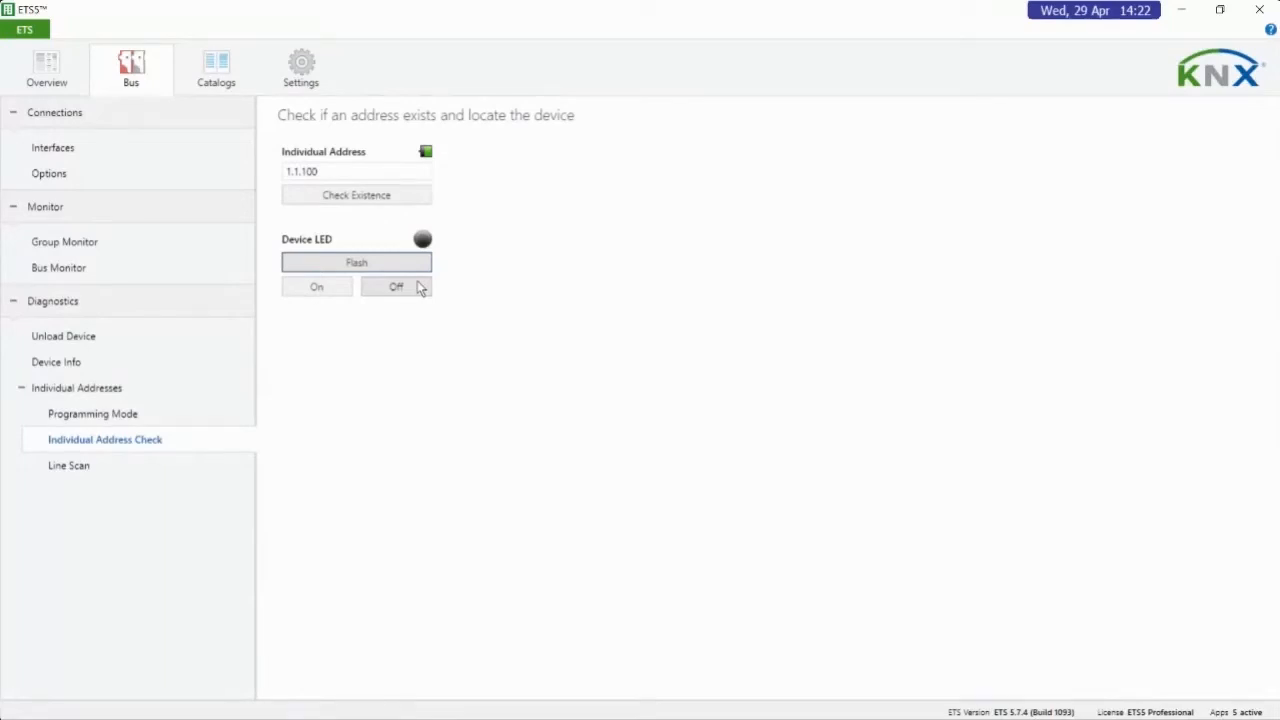
Scan line 1.1 for all existing addresses using the TwistedPair scan mode
click(70, 466)
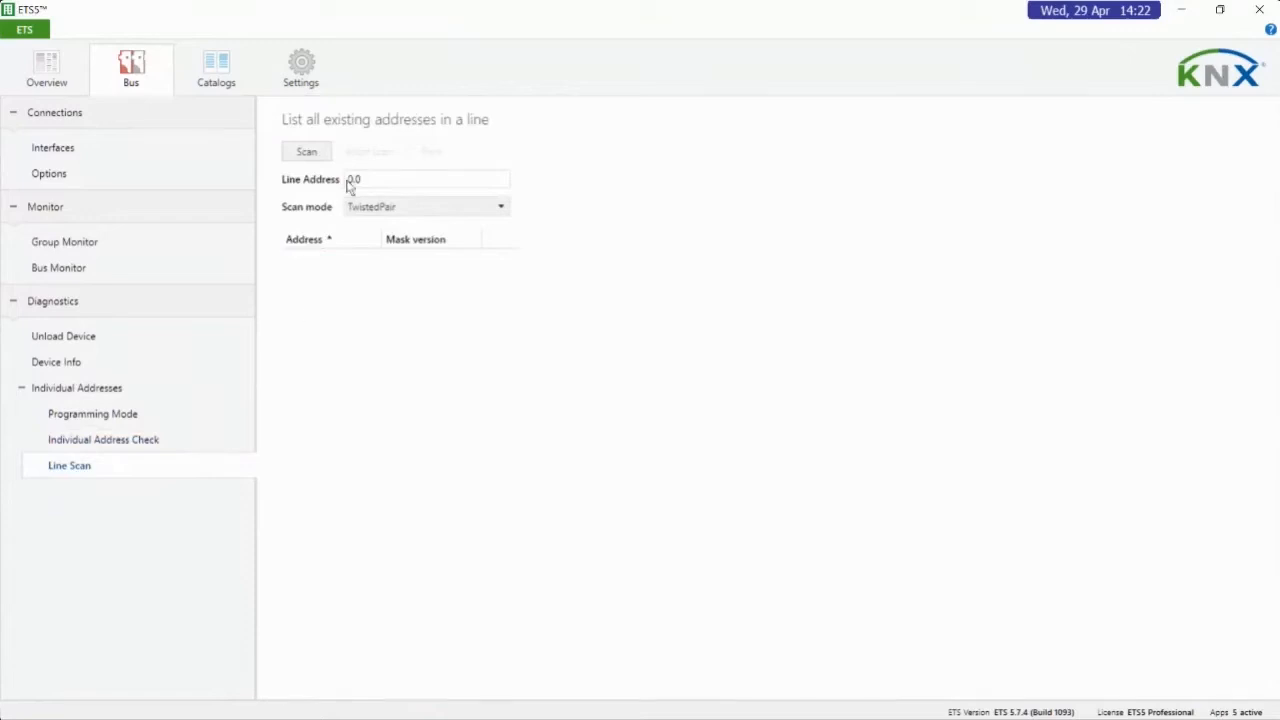
drag(368, 181, 330, 181)
text(1.1)
click(363, 217)
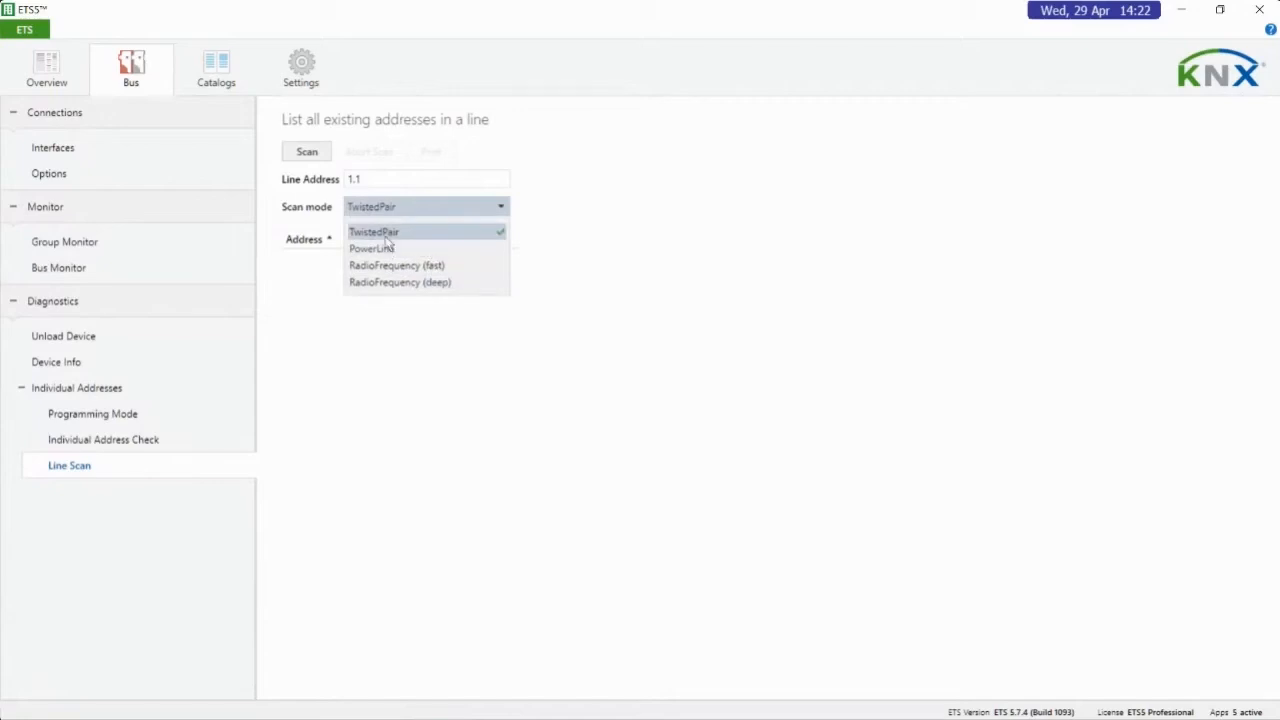
click(386, 238)
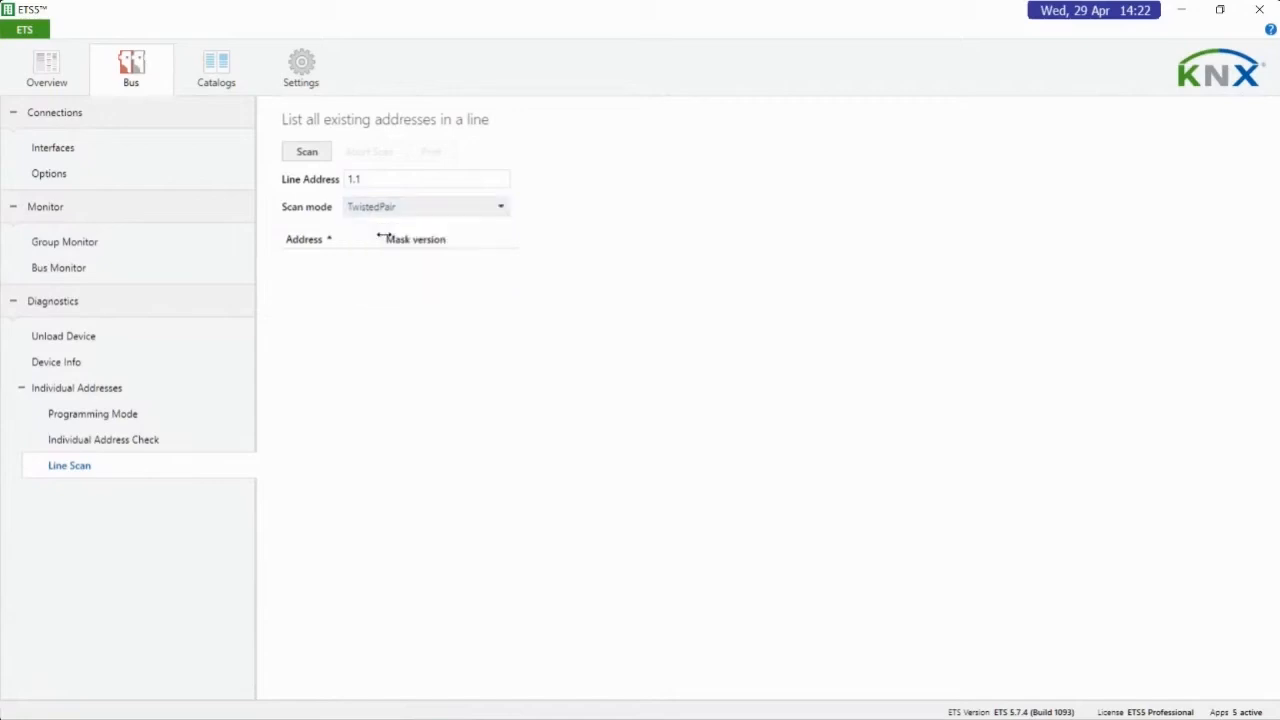
click(306, 153)
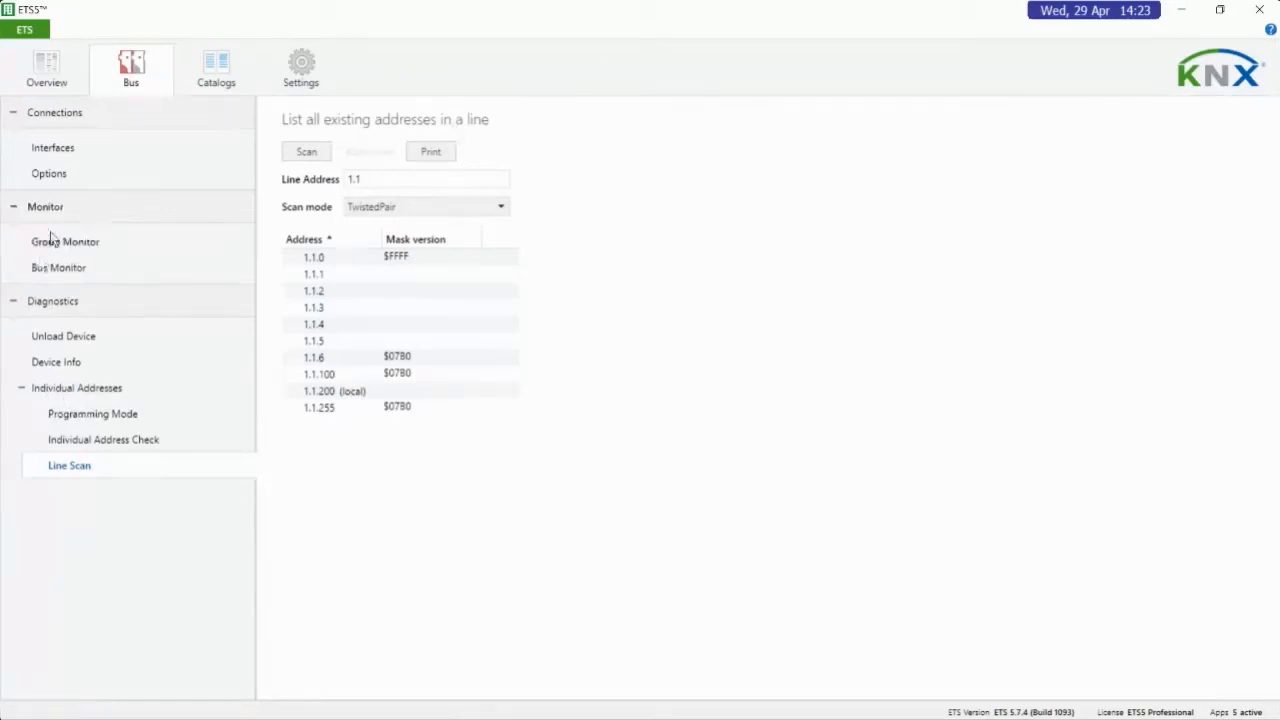
Review the bus interfaces, and look at the product file import in the catalogs without importing anything
click(54, 147)
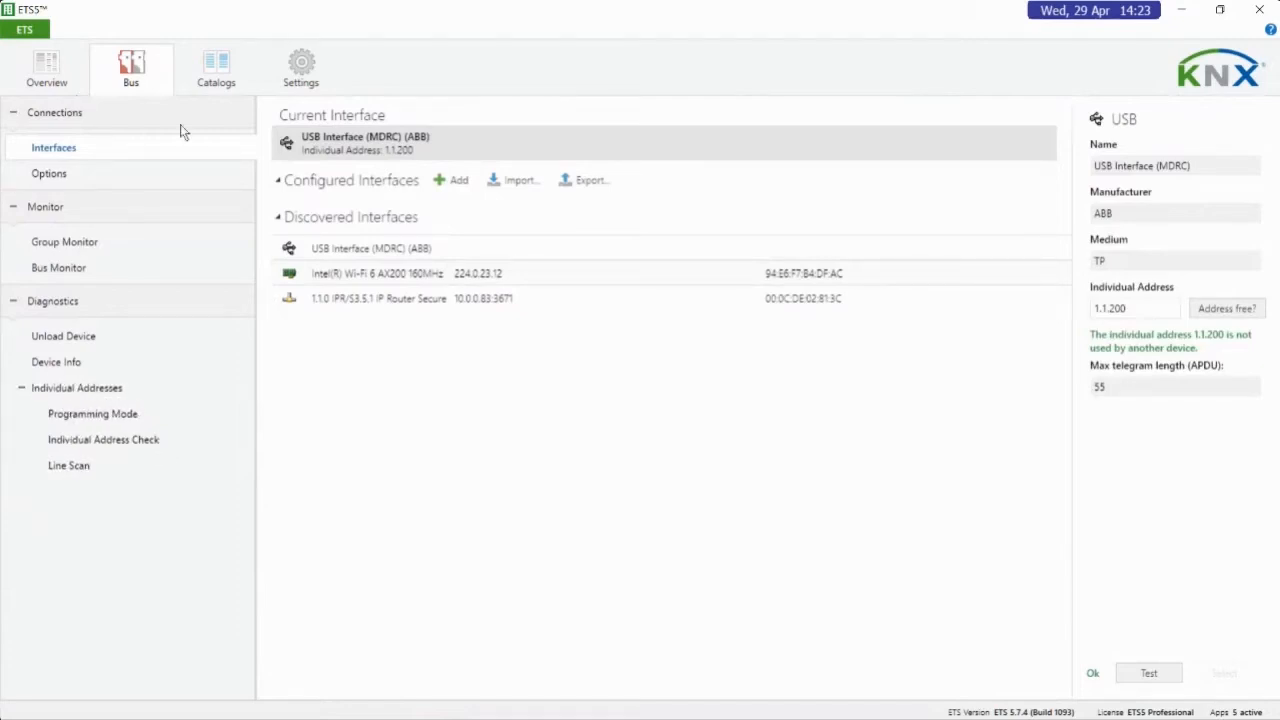
click(215, 72)
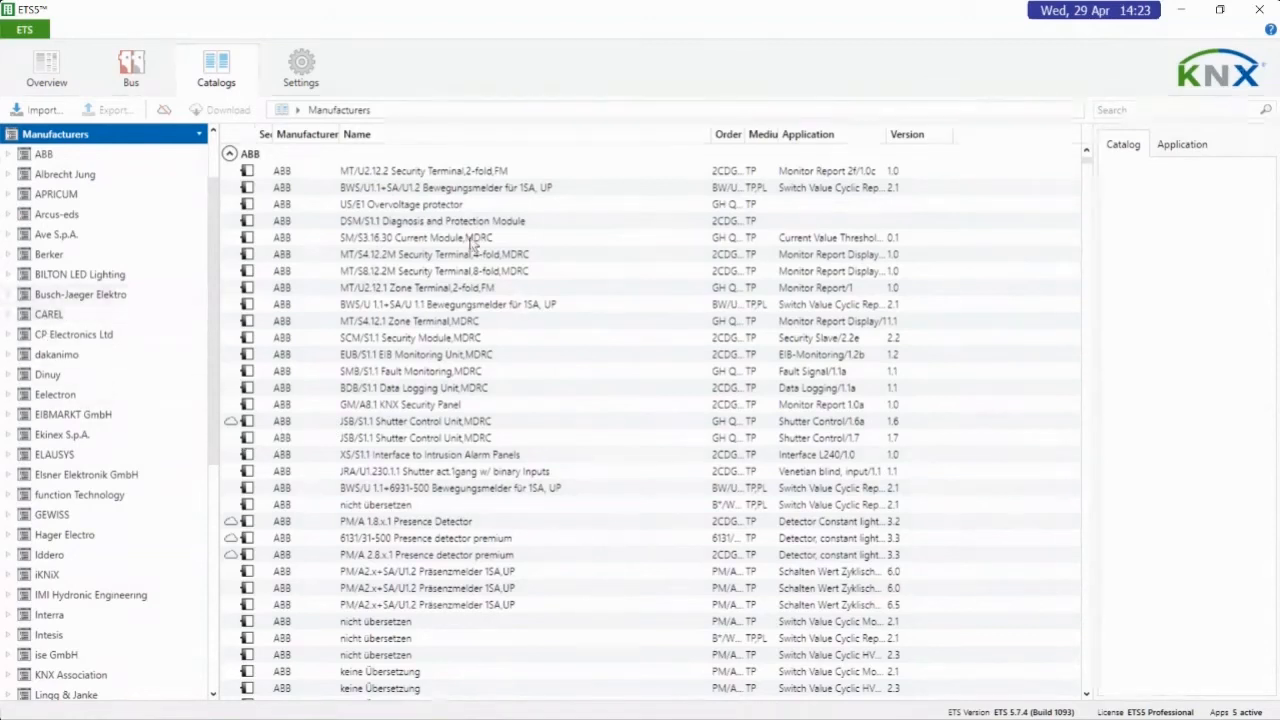
click(38, 110)
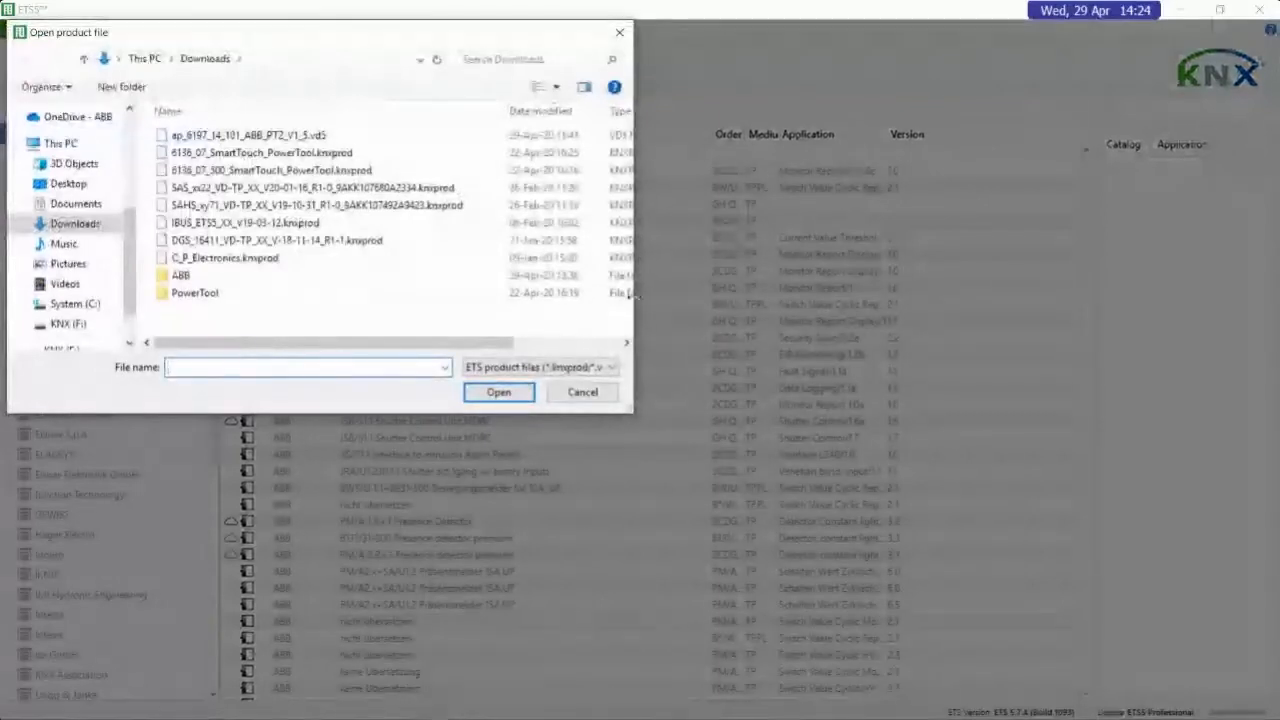
click(598, 395)
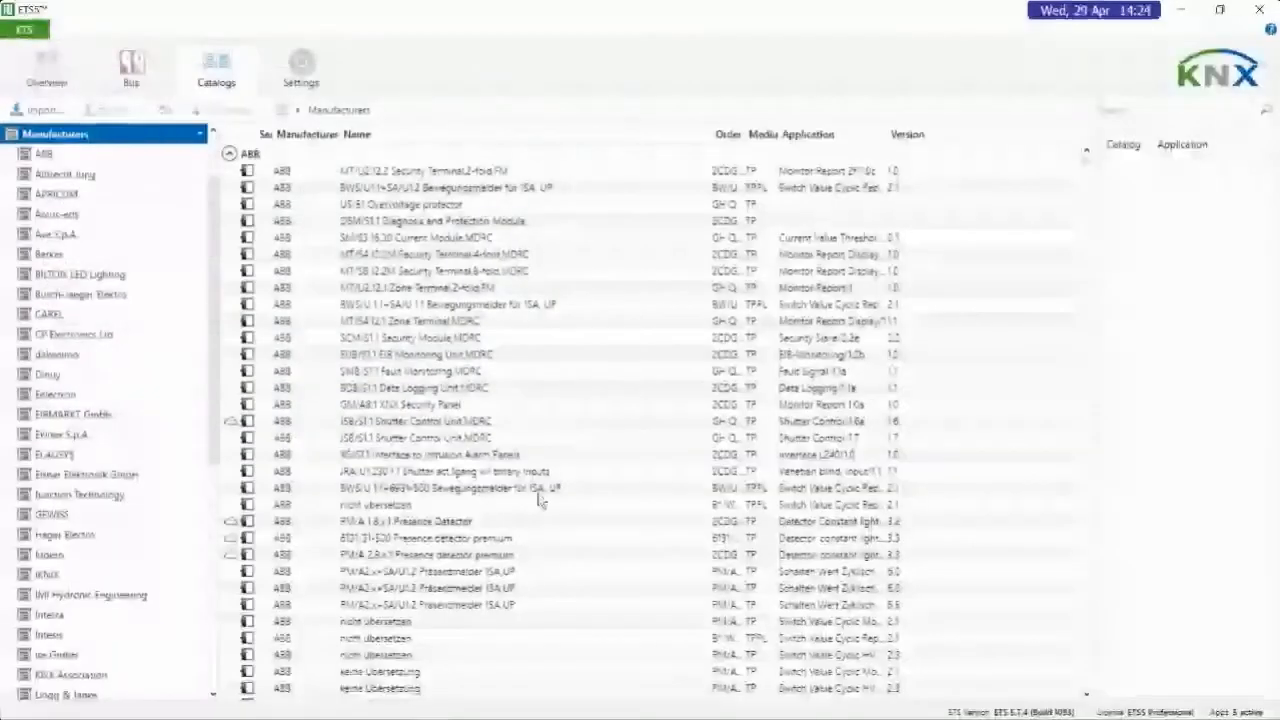
mouse_move(268, 705)
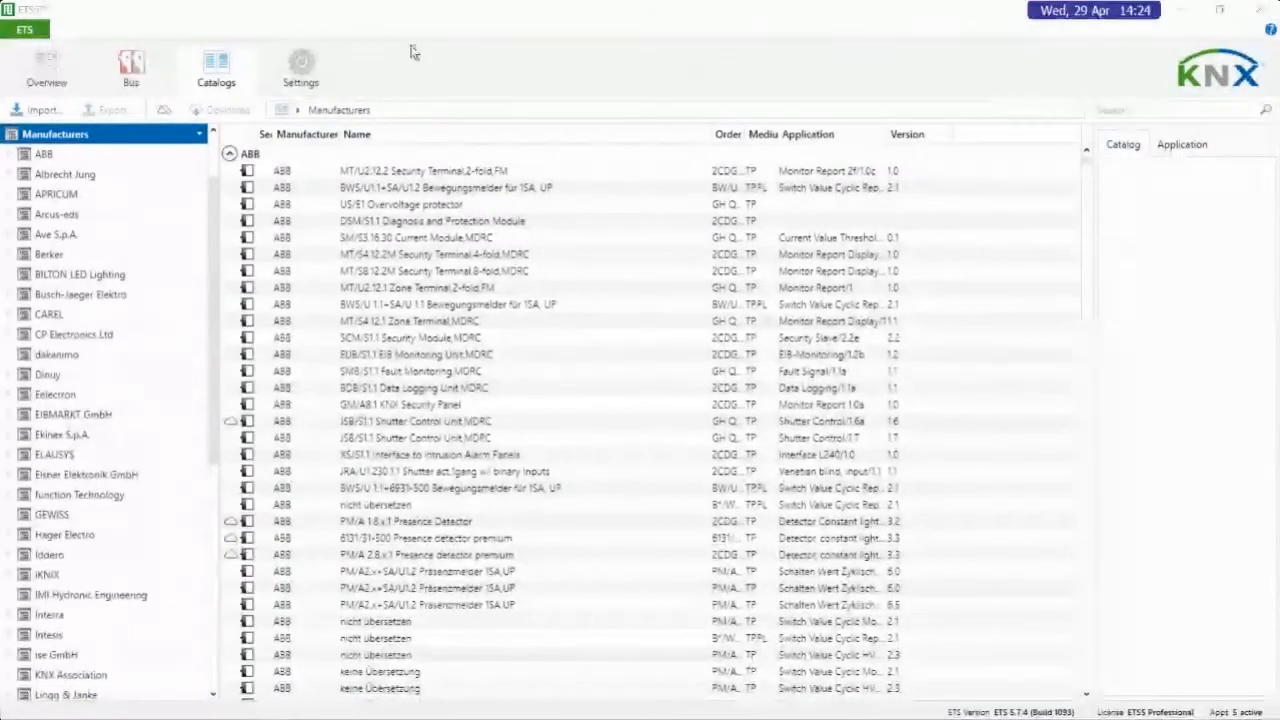
mouse_move(350, 713)
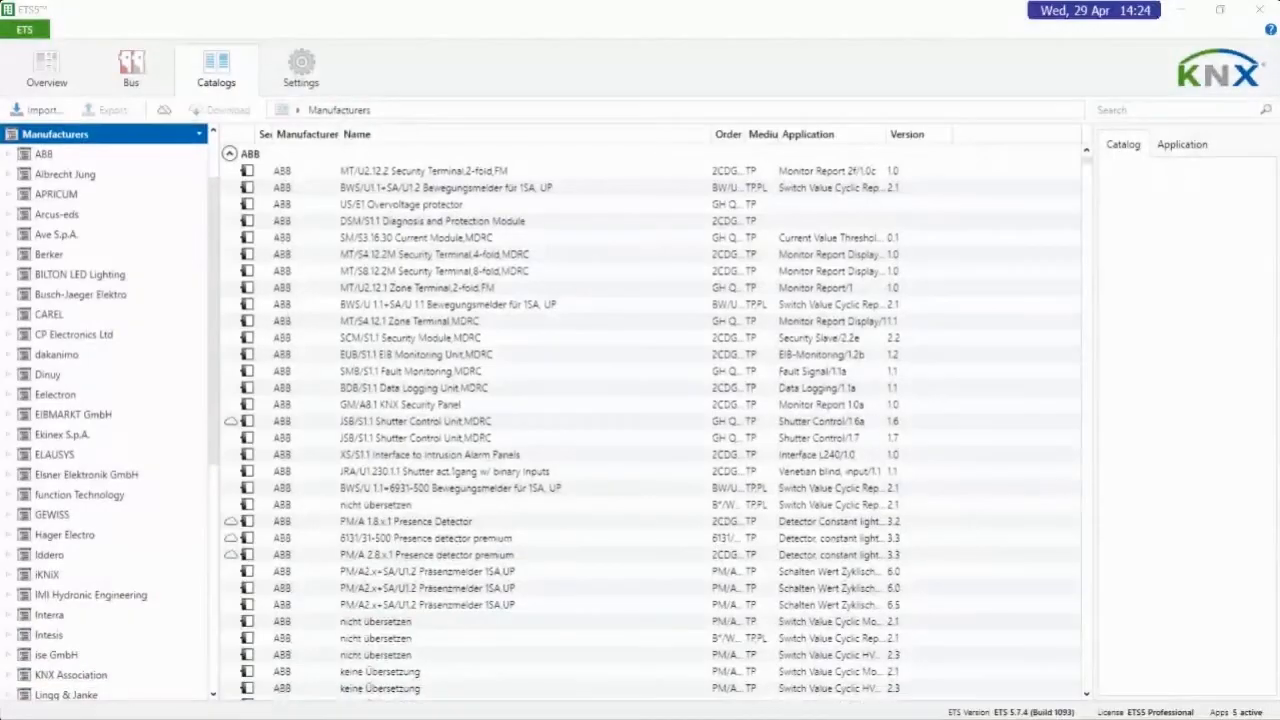
drag(738, 718, 492, 6)
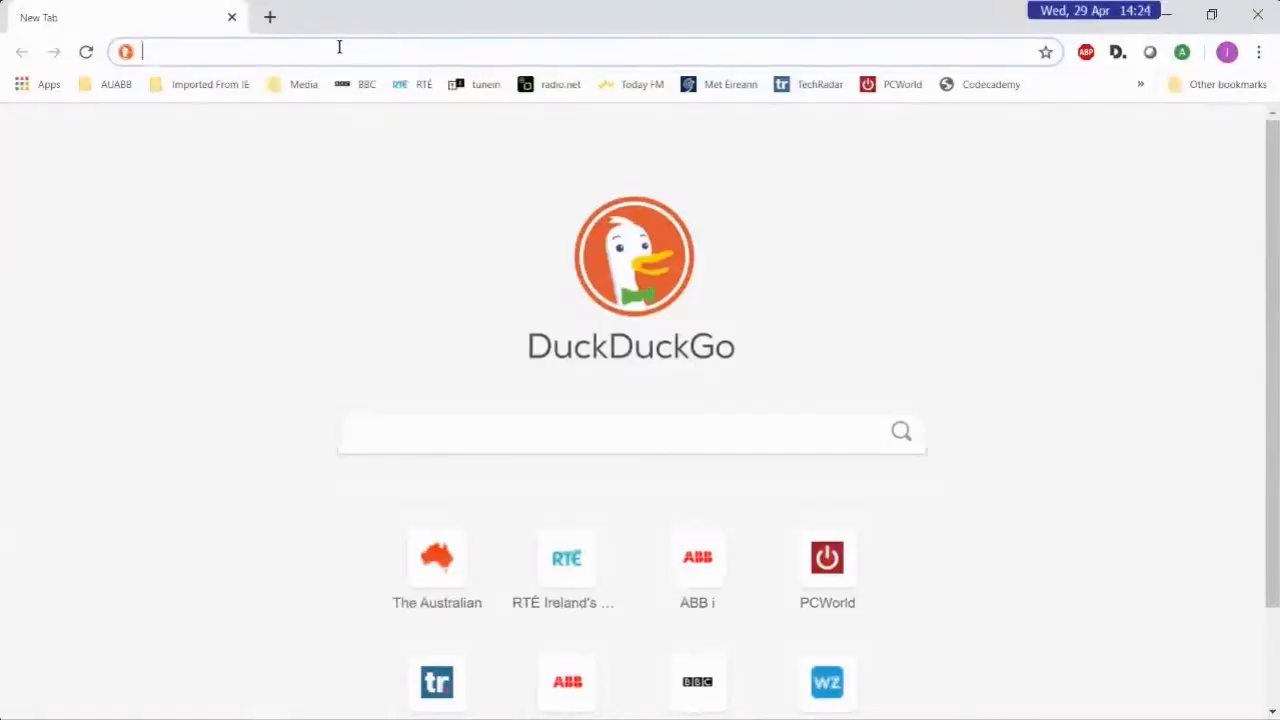
text(www.)
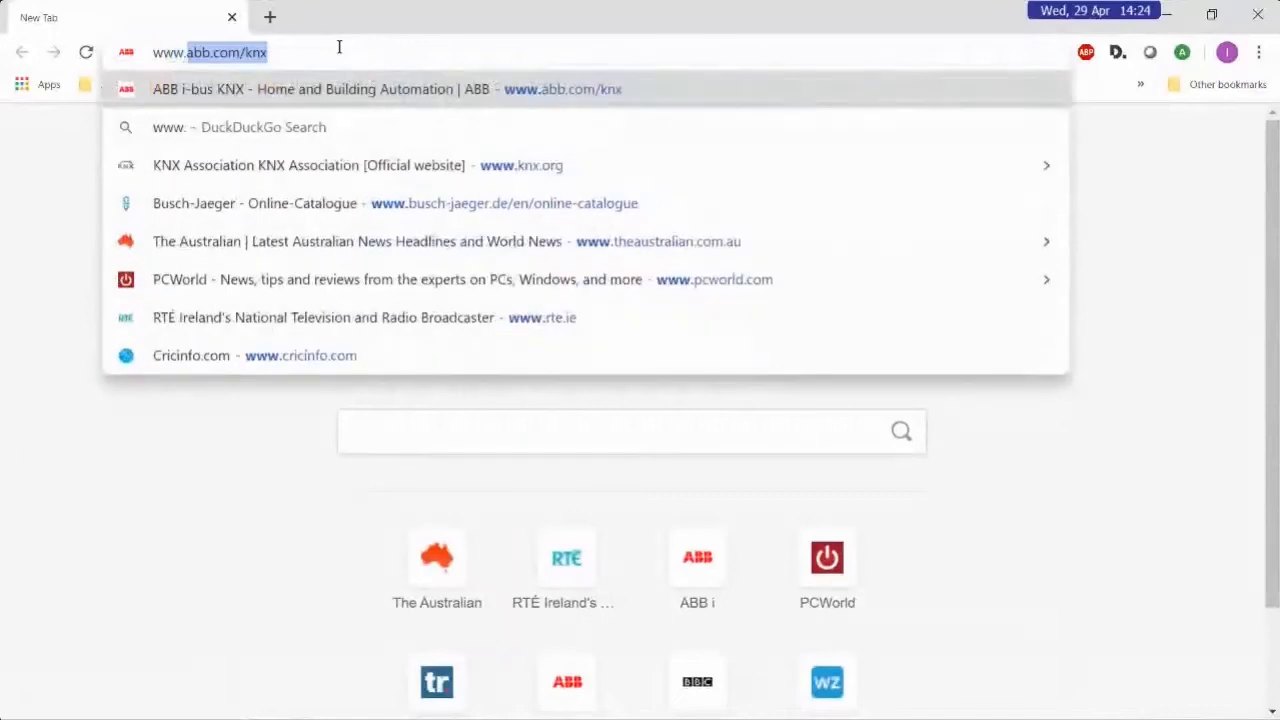
text(abb.com/kn)
key(Return)
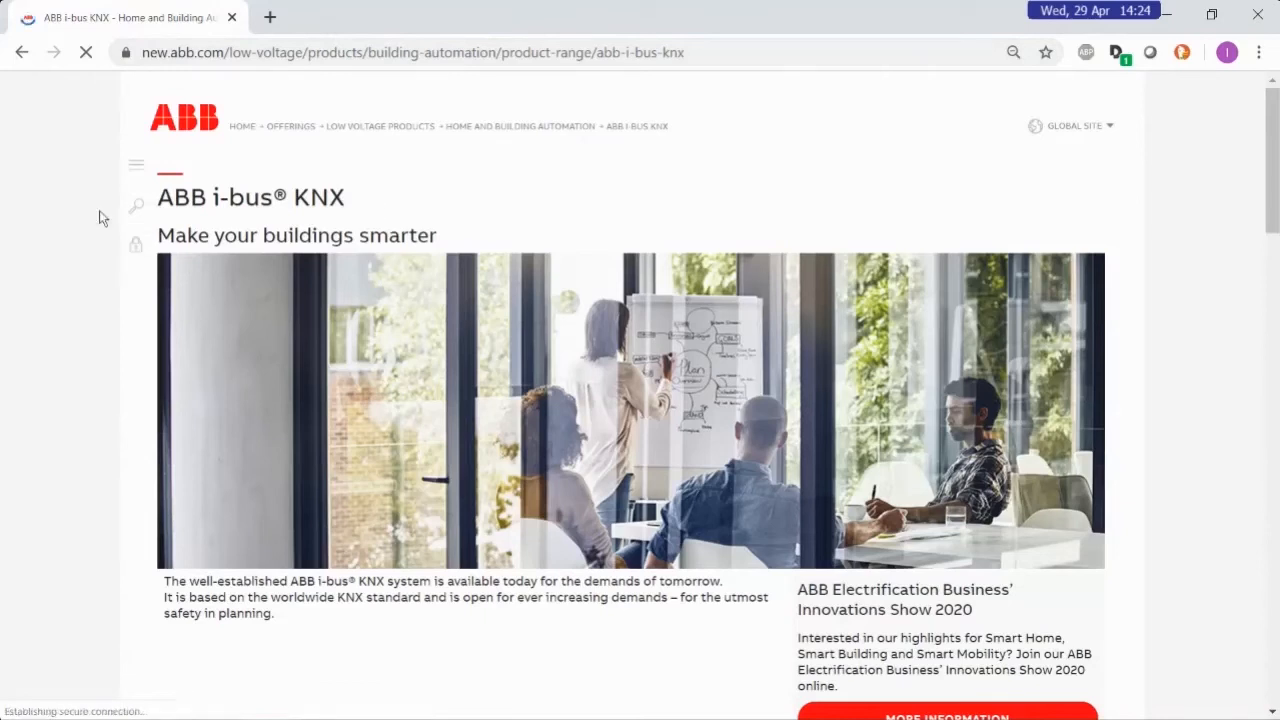
List the Switch Actuators 10 A within the Outputs product category
scroll(99, 218, down, 5)
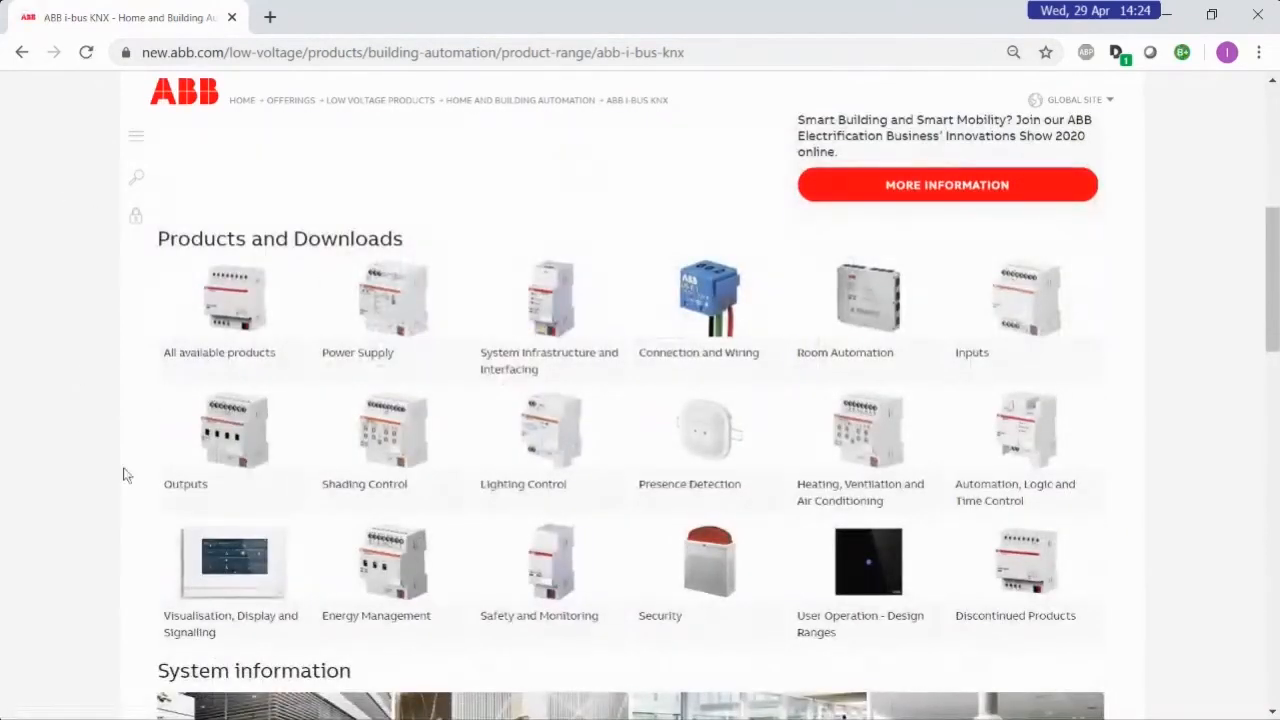
click(204, 443)
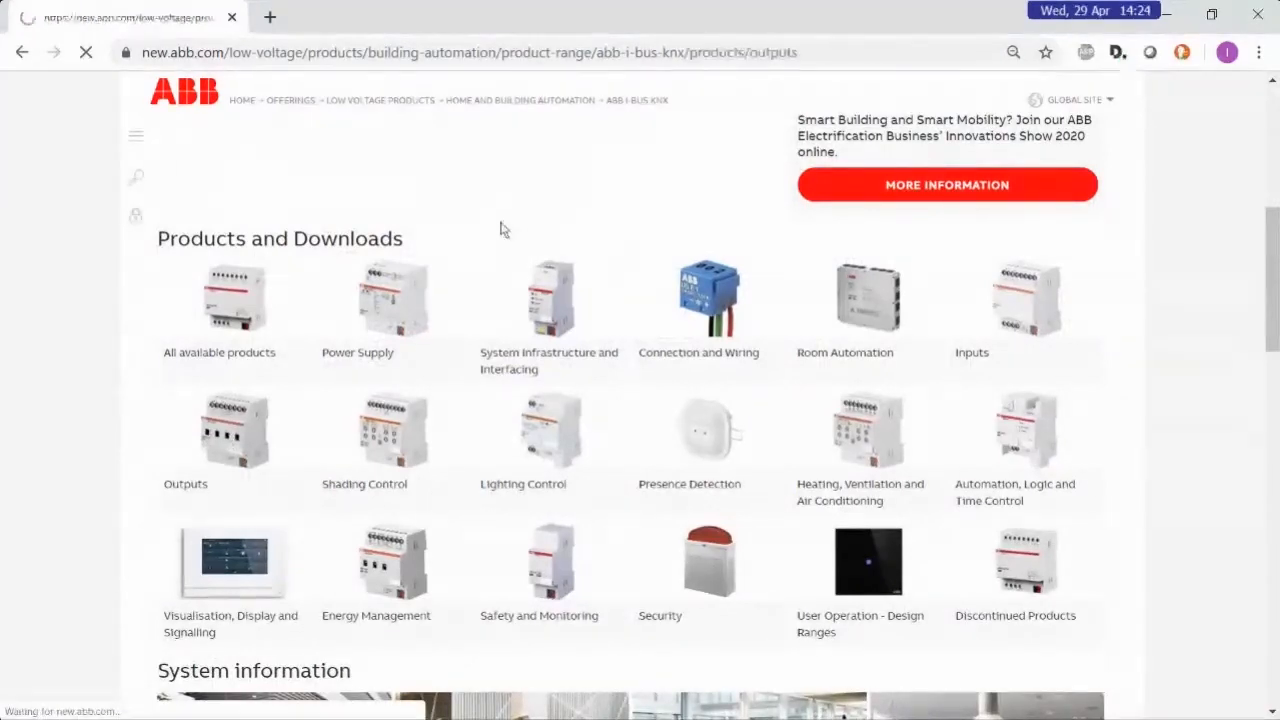
scroll(503, 228, down, 4)
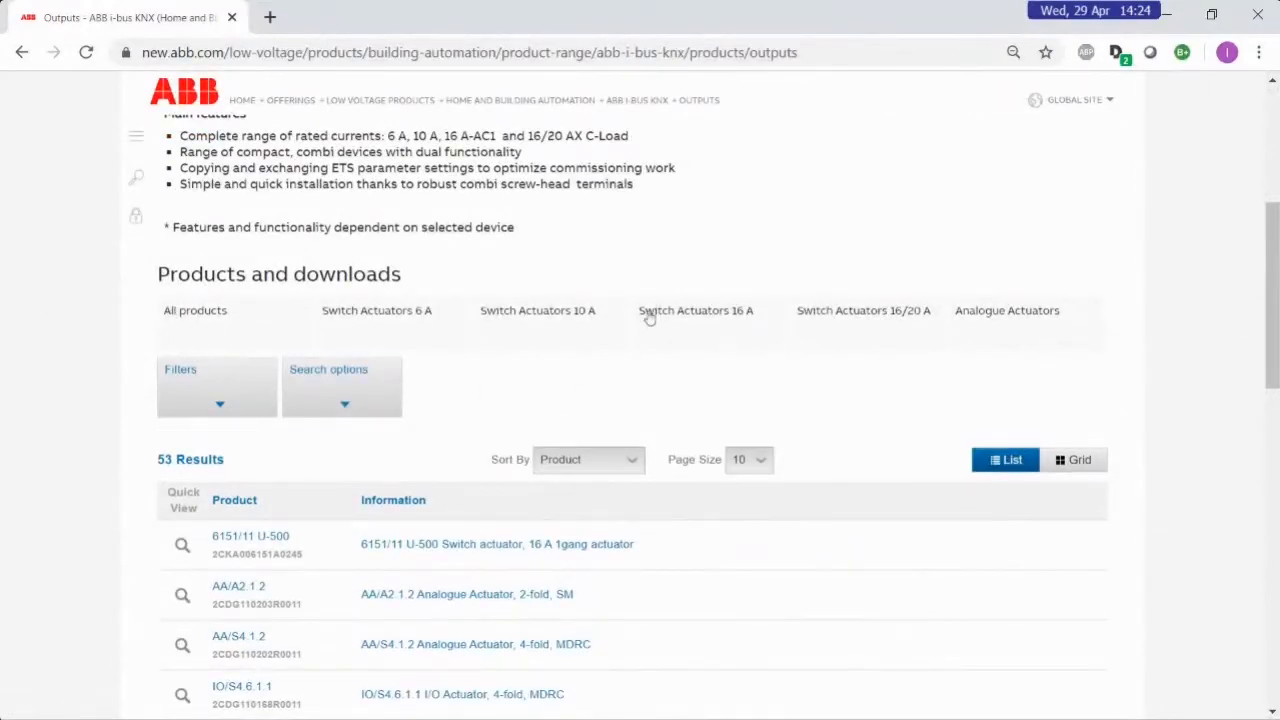
click(576, 322)
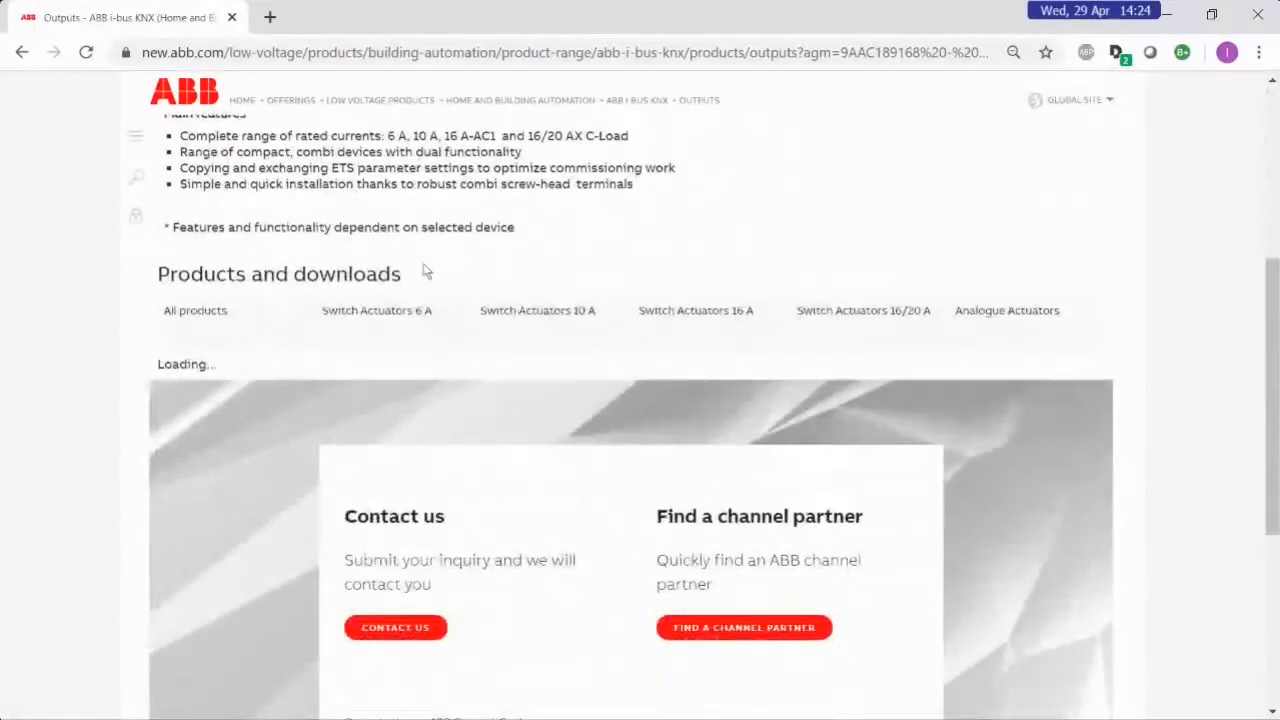
scroll(572, 212, down, 2)
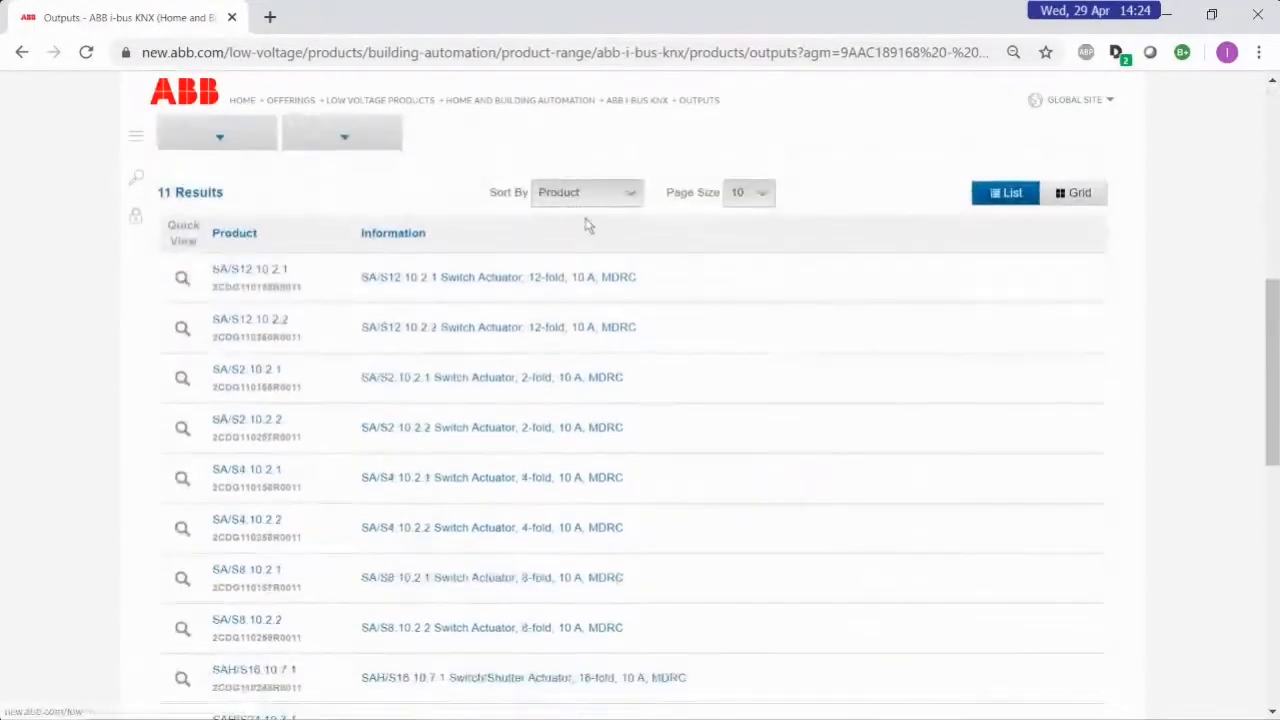
Go to the product page of switch actuator SA/S12.10.2.2 and review its data sheet, including ordering details and dimensions
click(258, 327)
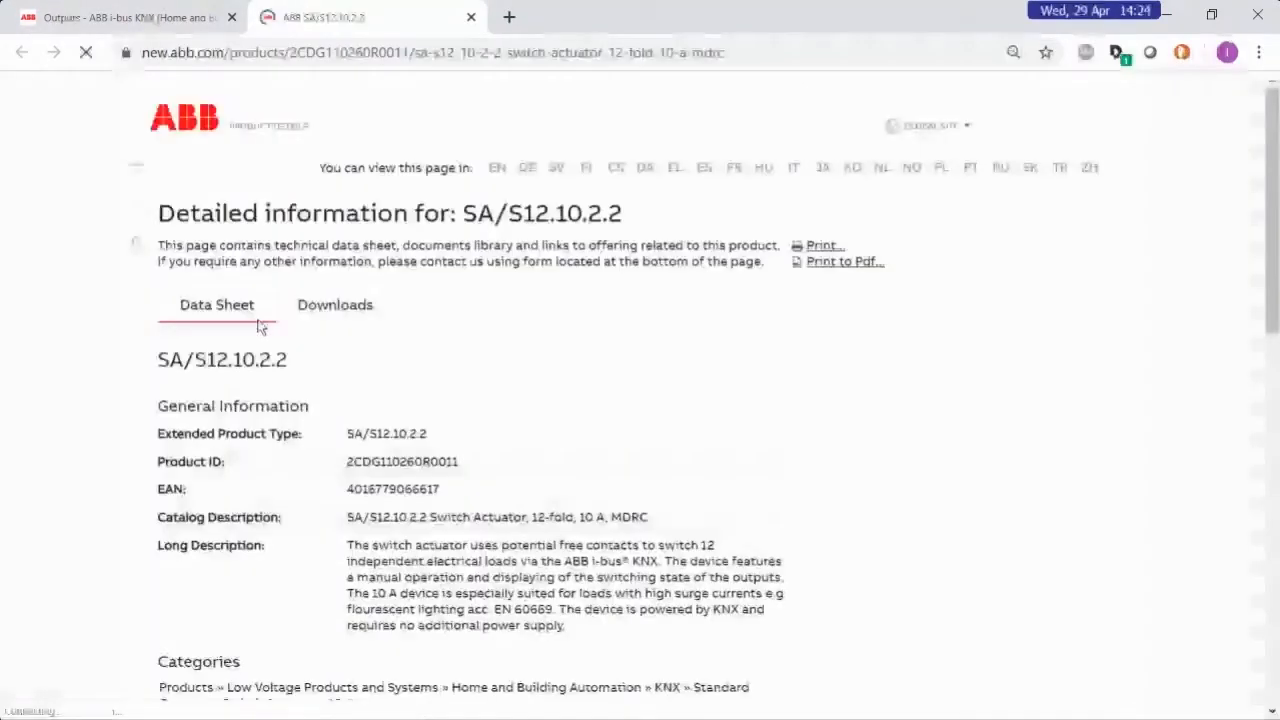
scroll(714, 451, down, 9)
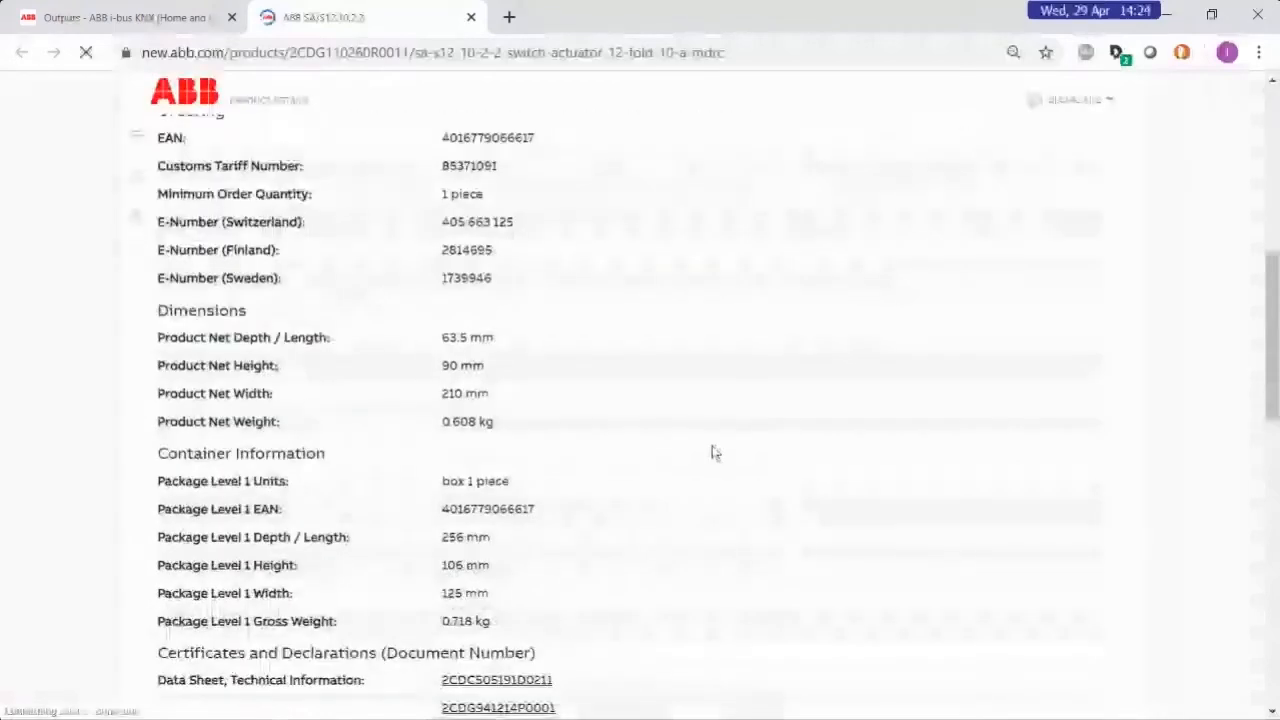
scroll(702, 437, up, 9)
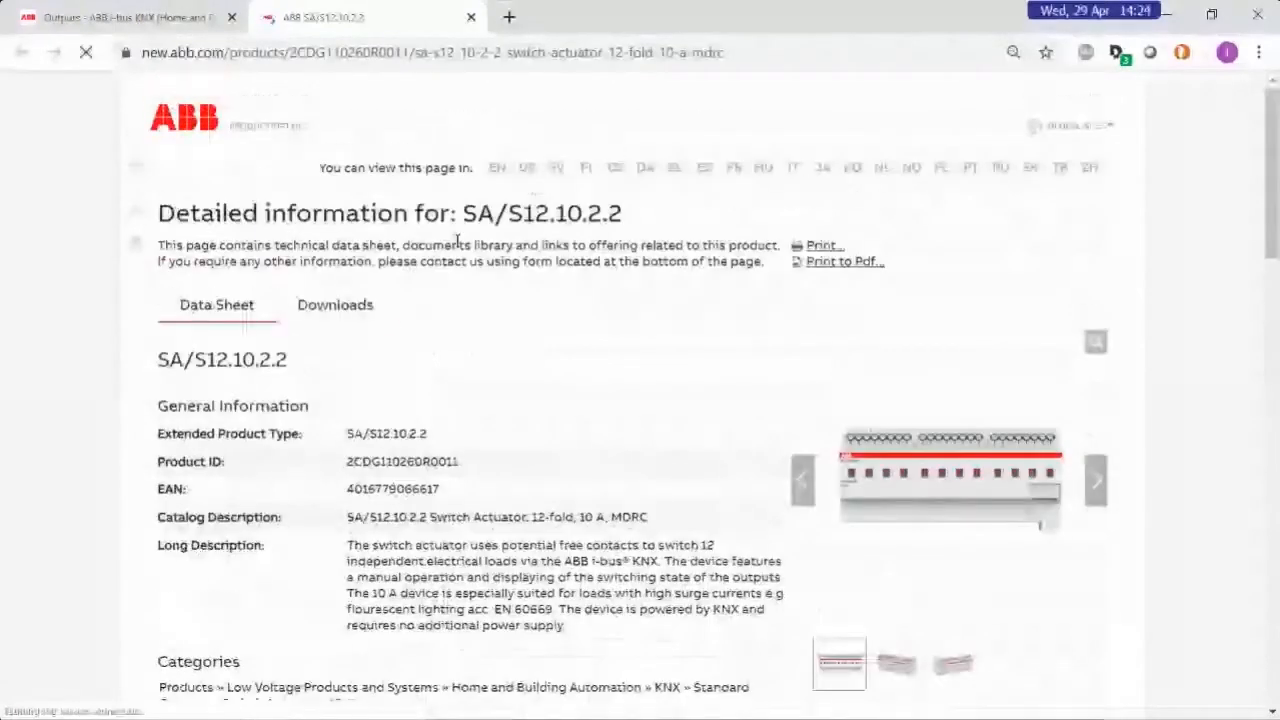
scroll(640, 248, down, 2)
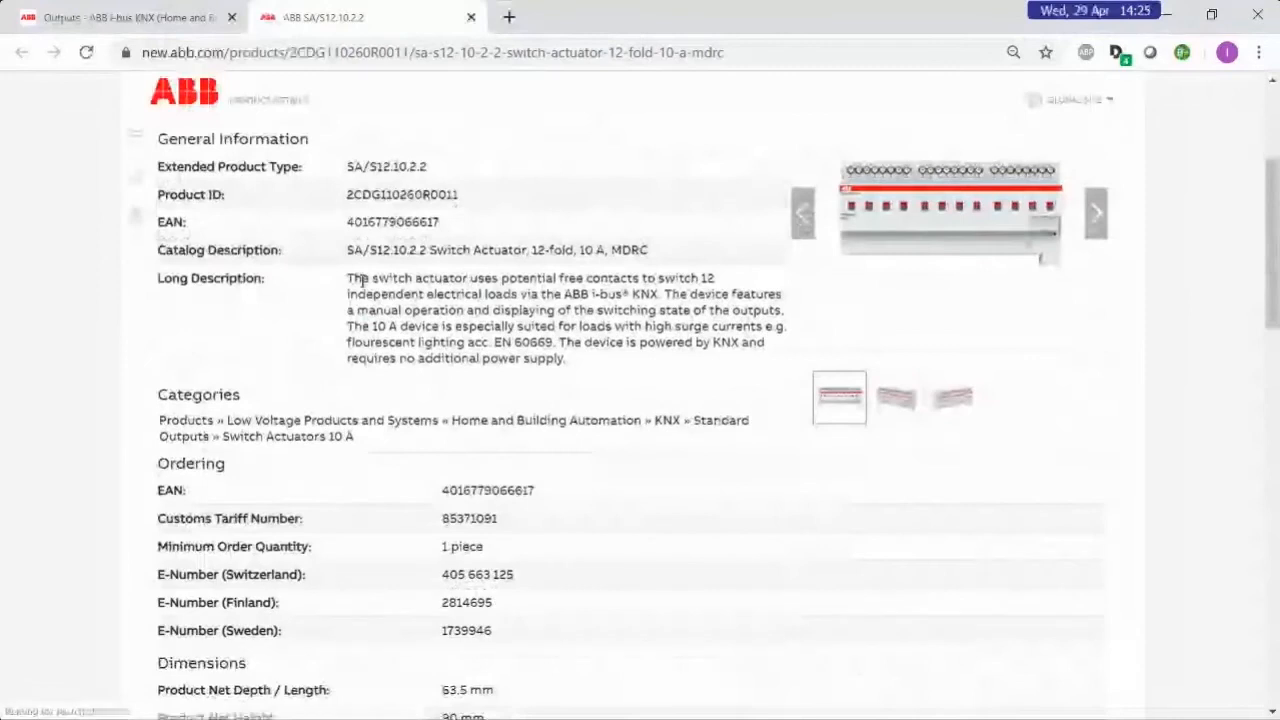
scroll(565, 450, down, 3)
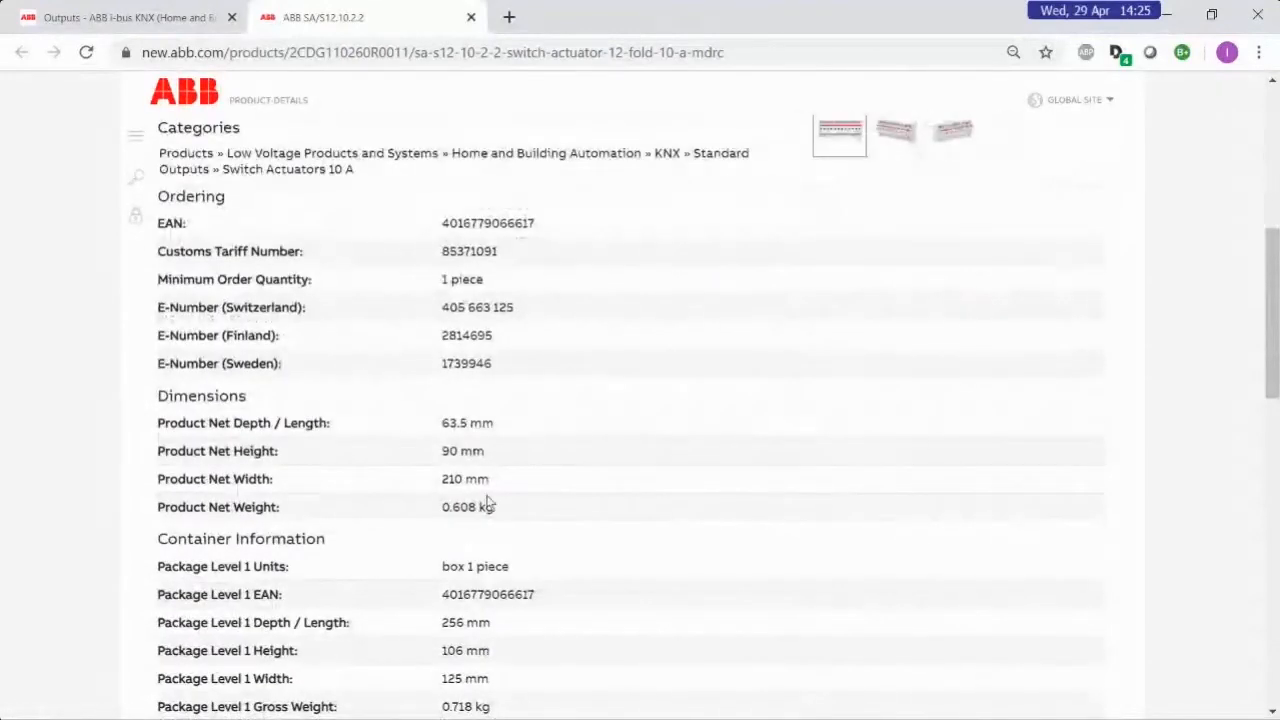
scroll(487, 500, down, 4)
scroll(487, 494, up, 6)
scroll(487, 494, up, 5)
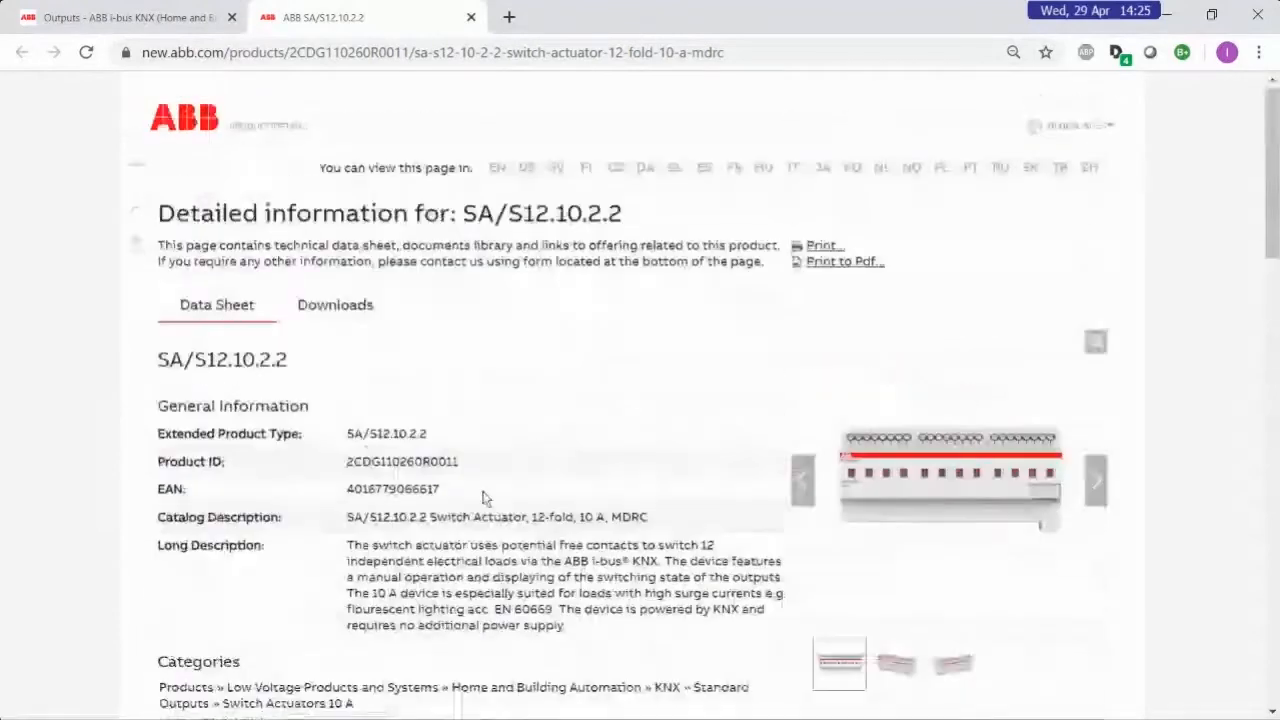
Download the SA/S x.x.2.2 ETS application (.knxprod) from the software downloads of the SA/S12.10.2.2
click(340, 306)
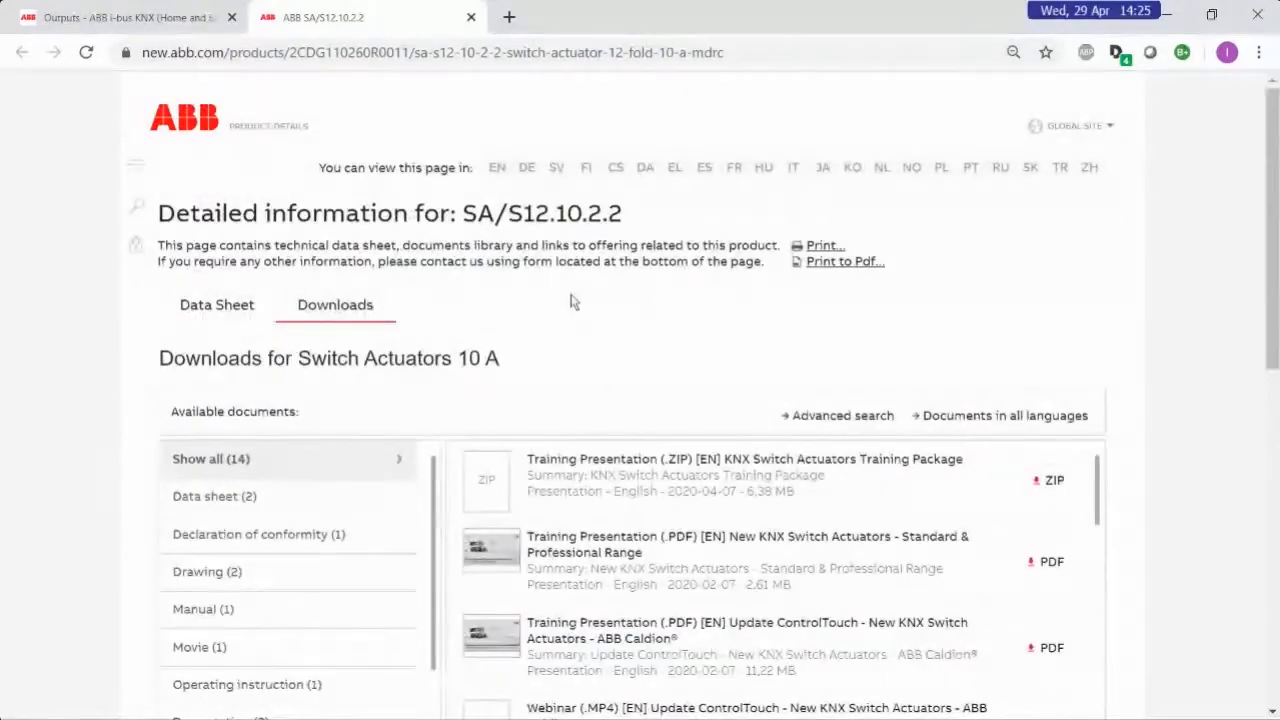
scroll(86, 306, down, 3)
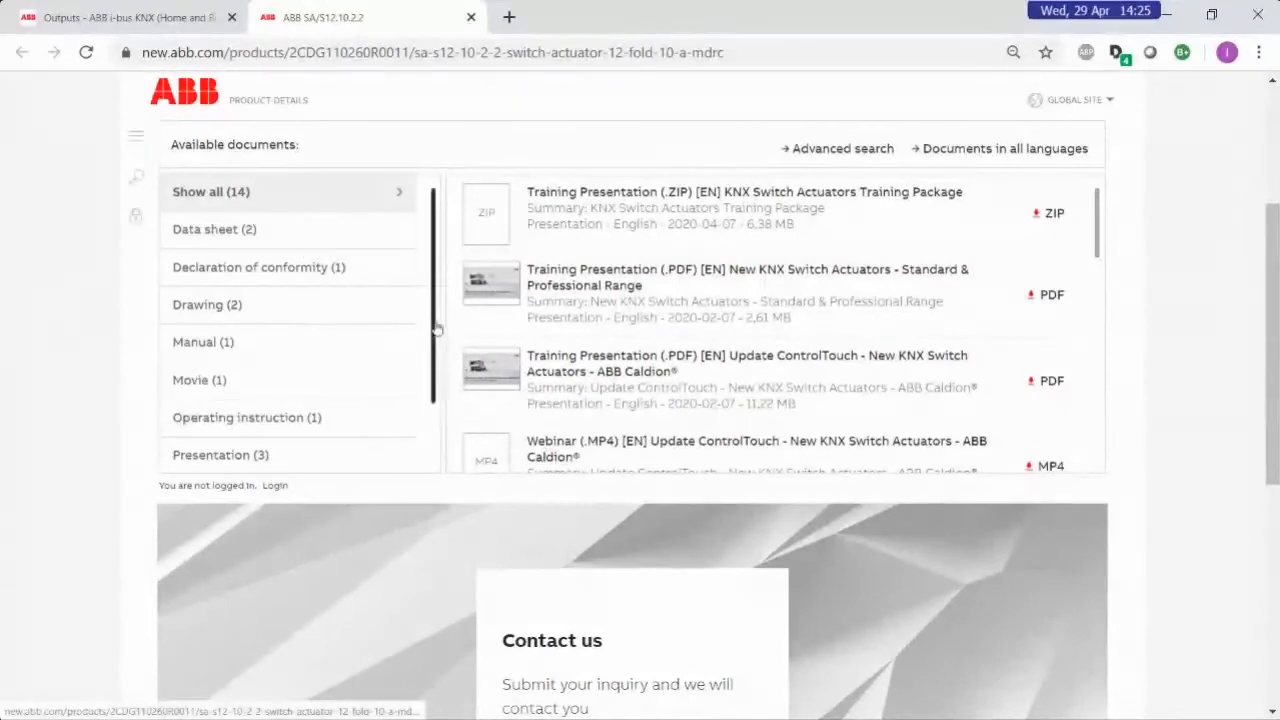
drag(435, 320, 431, 391)
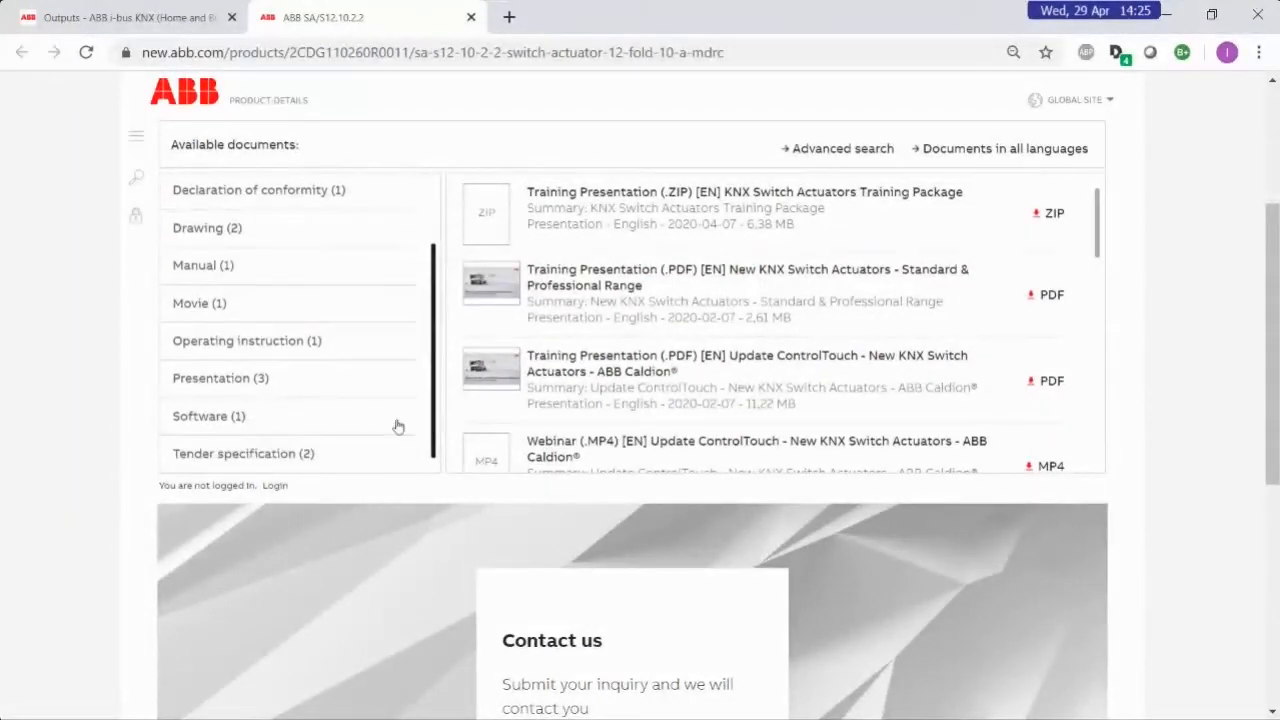
click(397, 417)
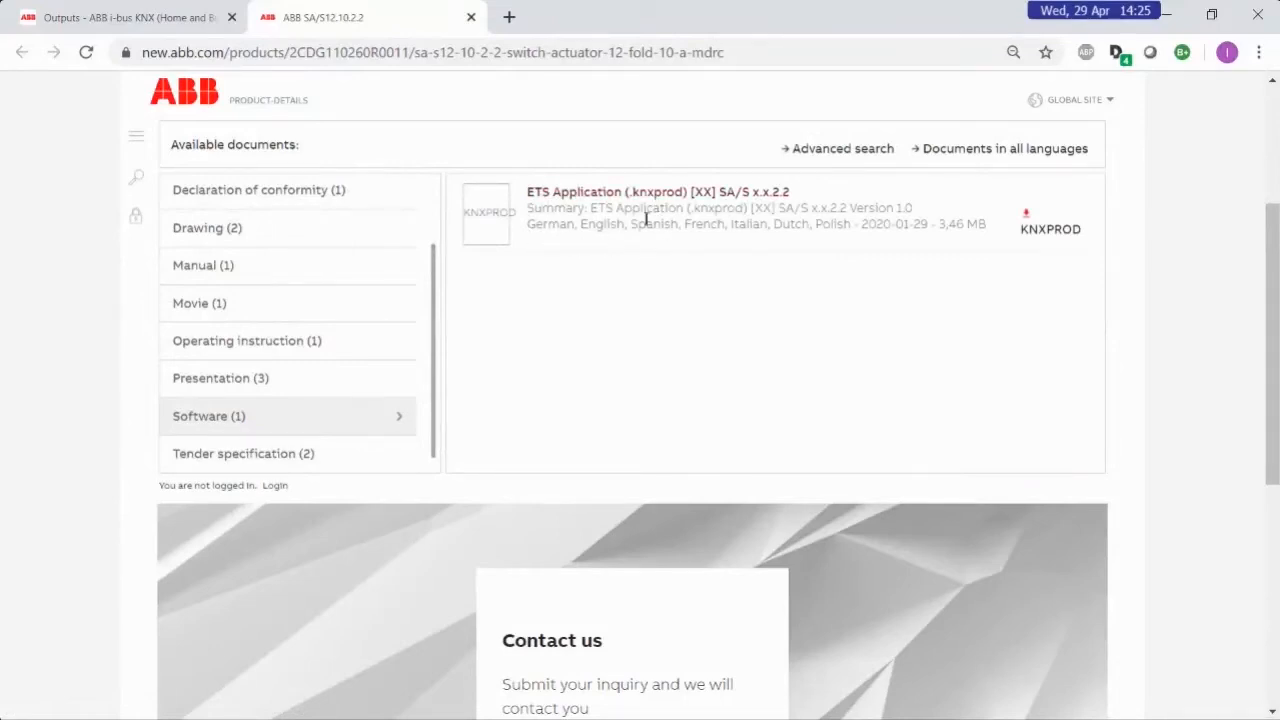
click(1043, 233)
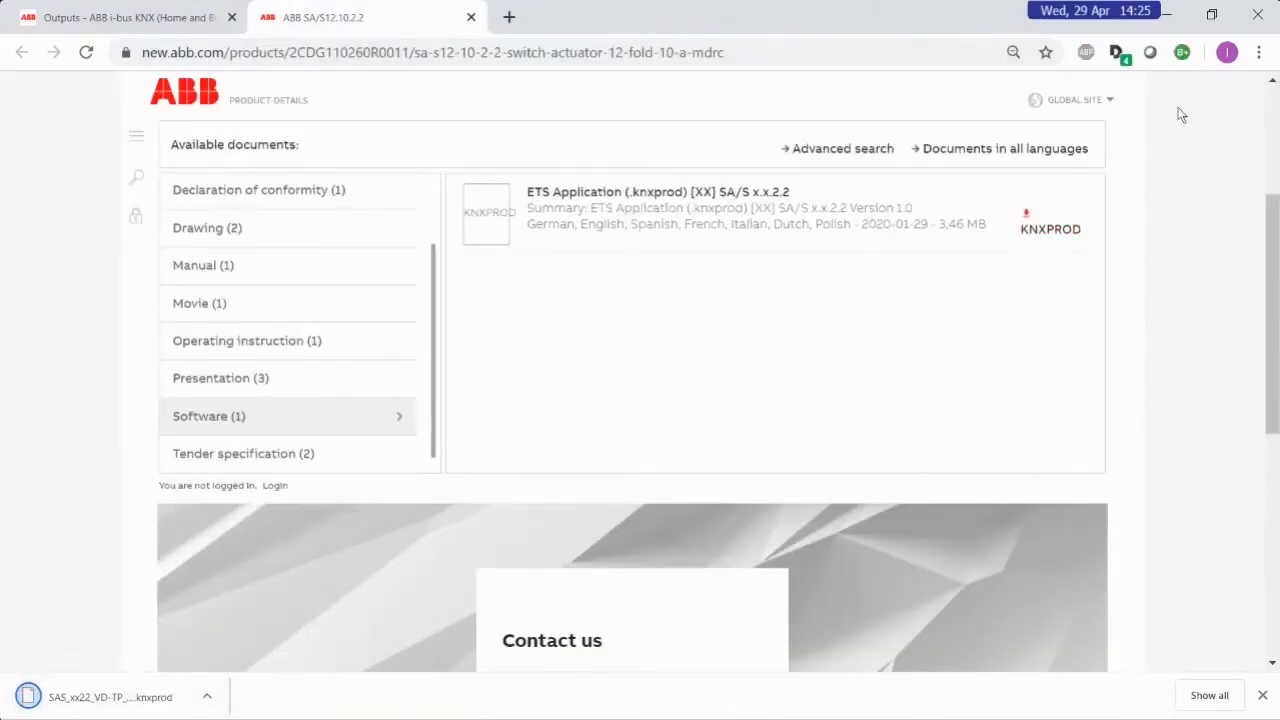
Switch to ETS5 and import all products and languages from SAS_xx22_VD-TP_XX_V20-01-16_R1-0_9AKK107680A2334 (1).knxprod into the catalogs
click(1167, 18)
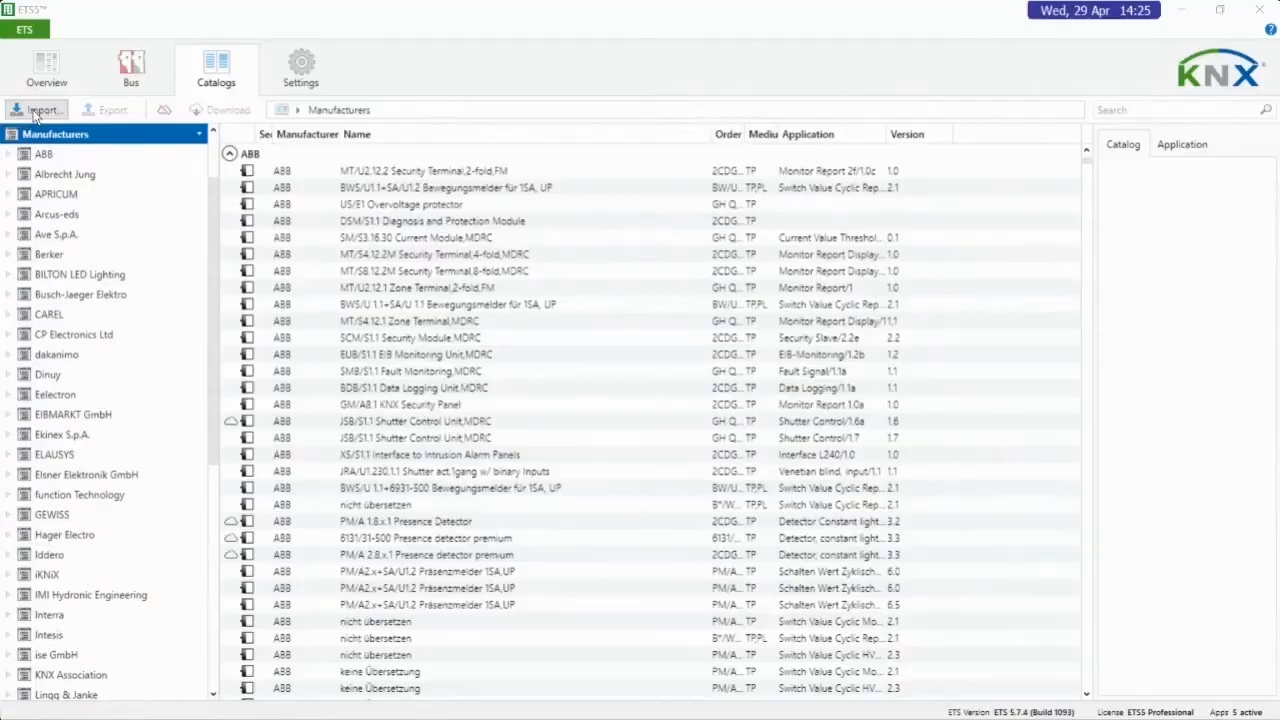
click(35, 111)
click(195, 137)
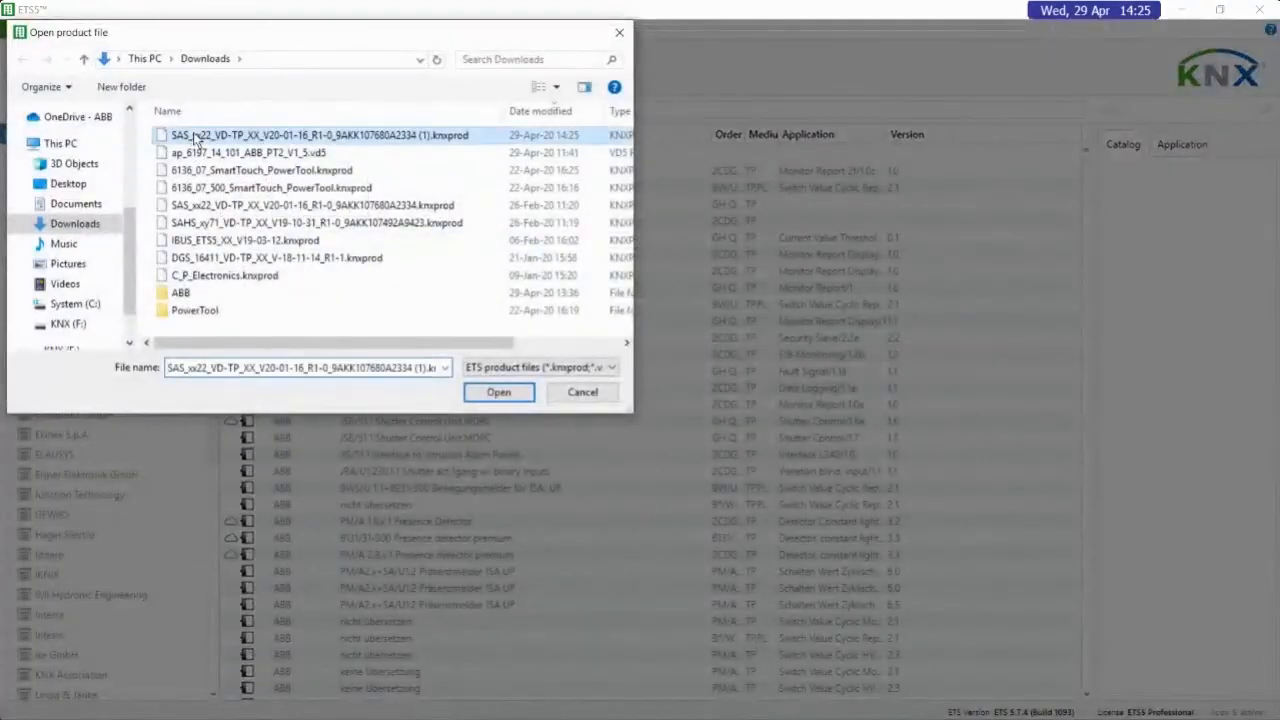
click(500, 392)
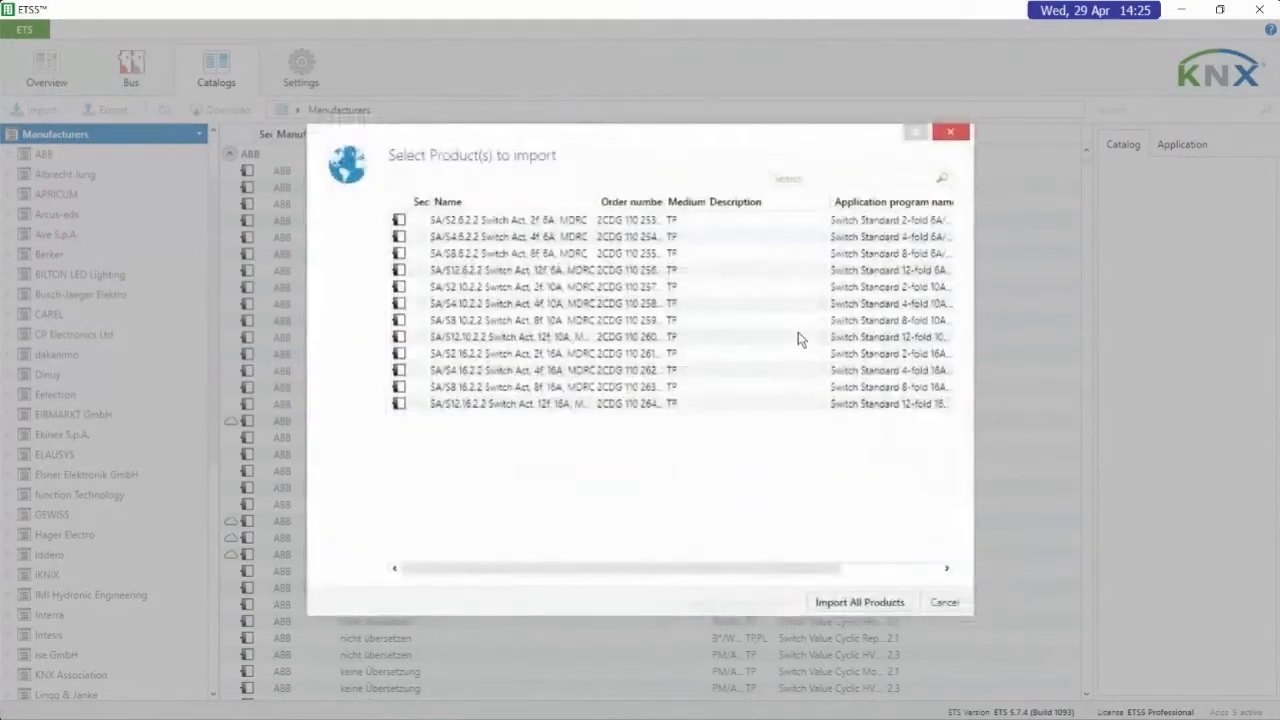
click(855, 604)
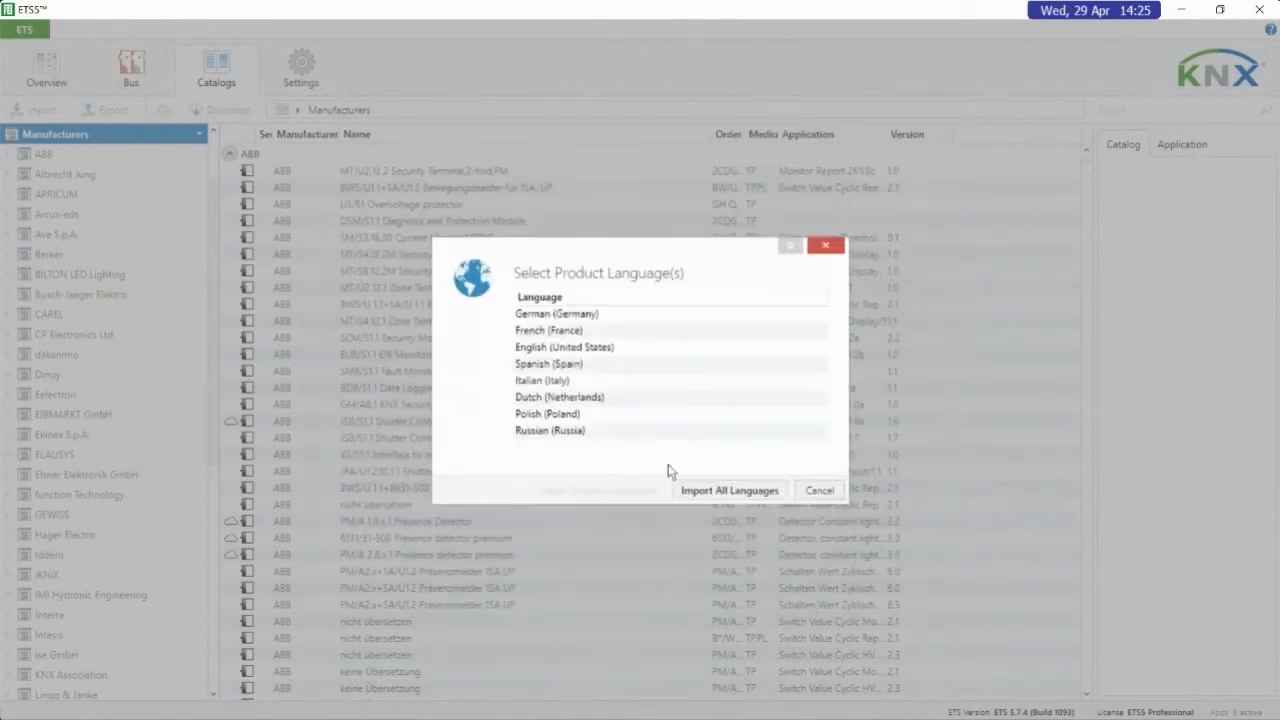
click(730, 493)
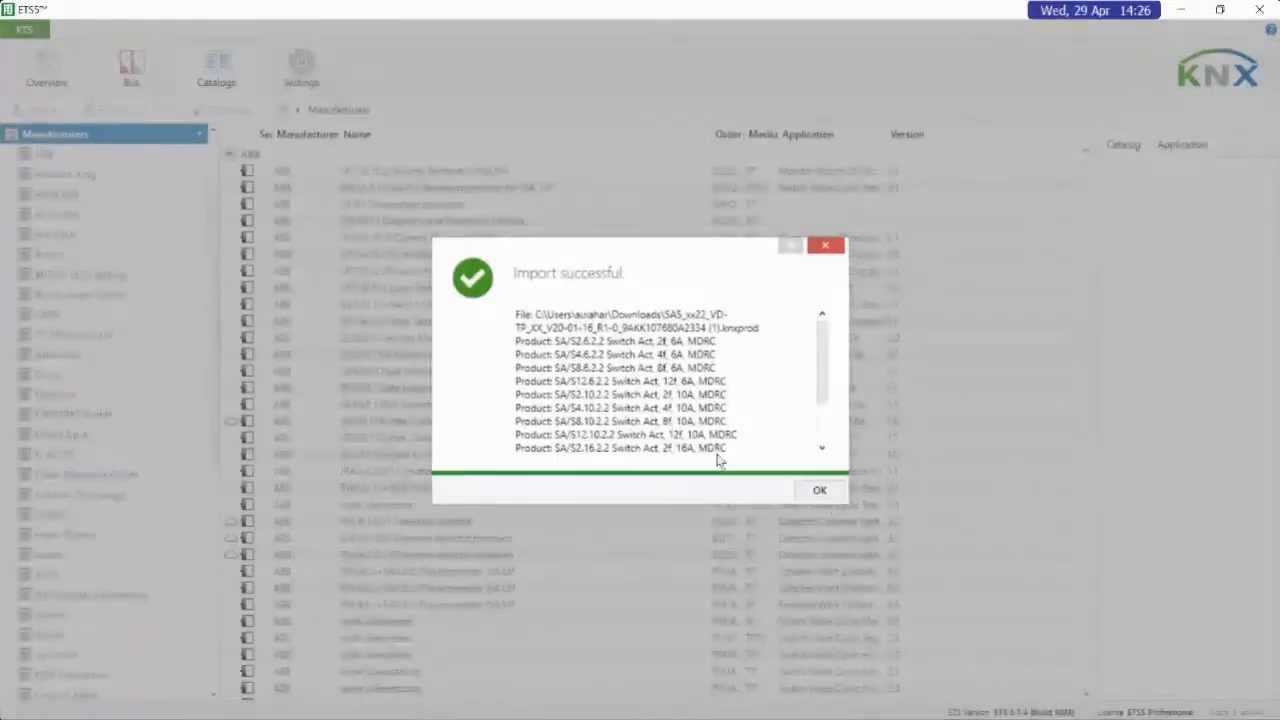
drag(826, 365, 813, 299)
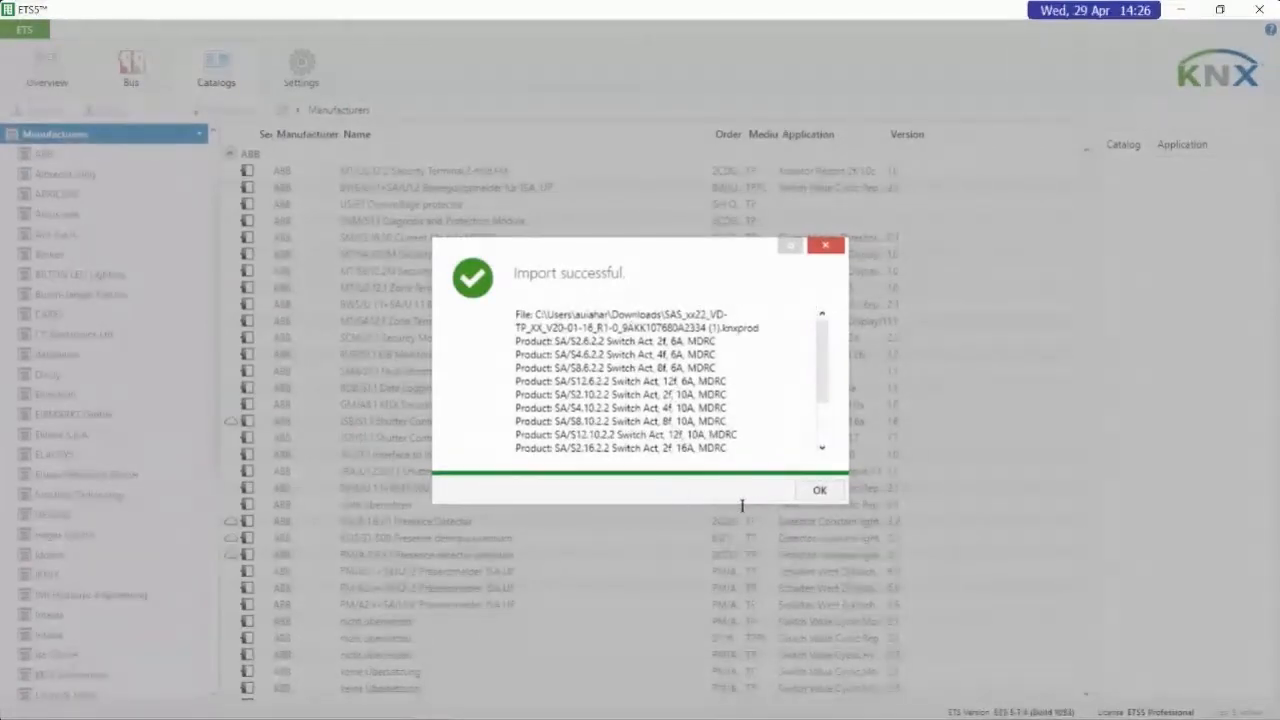
click(818, 492)
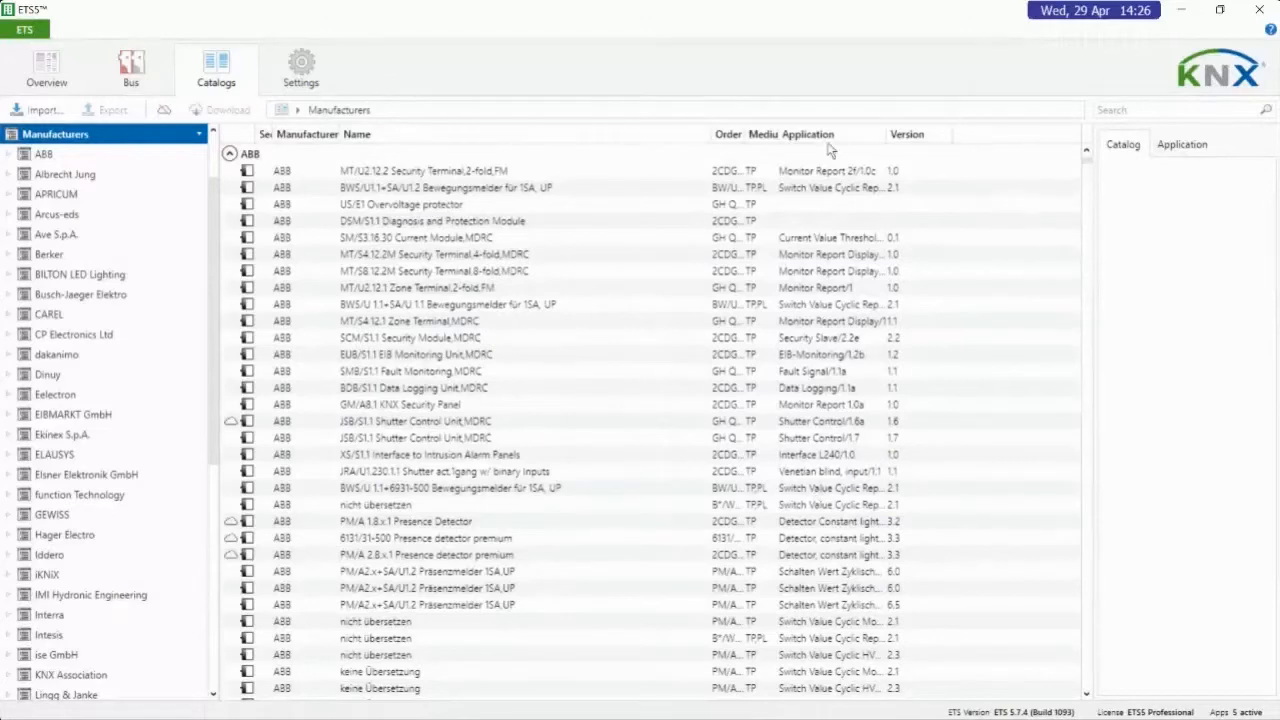
Search the catalogs for sa/s8.16
click(1118, 112)
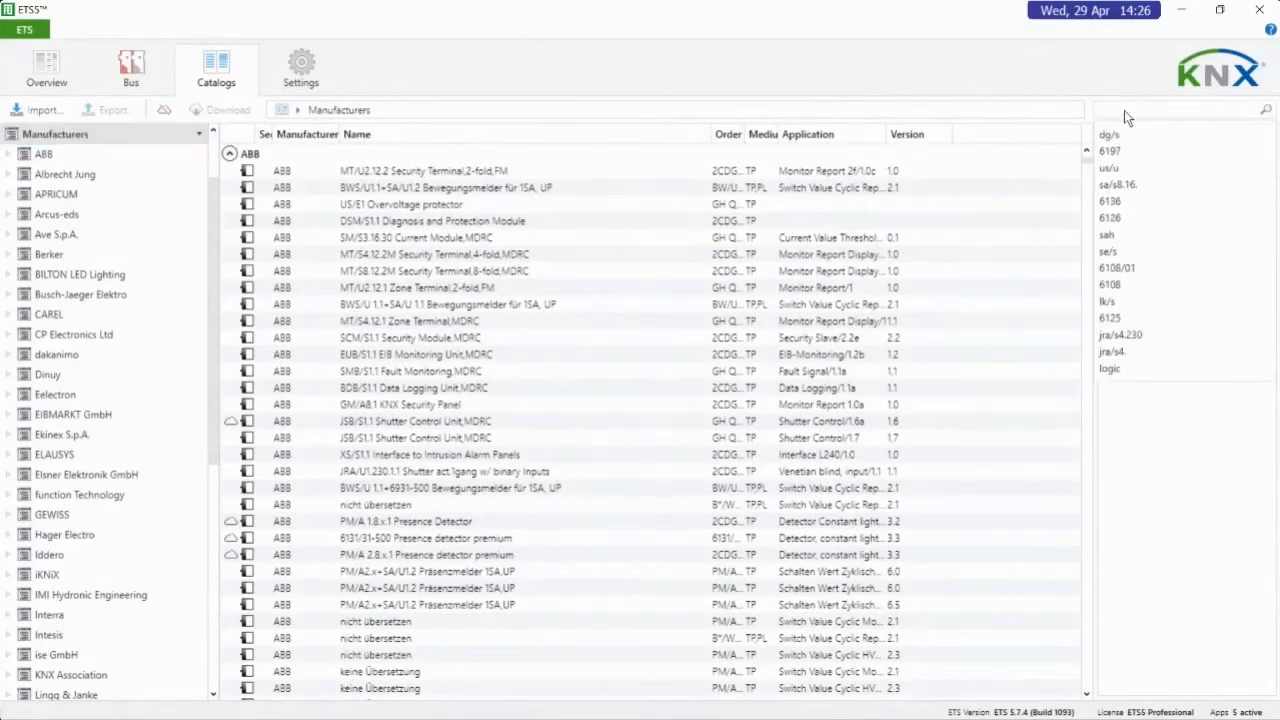
text(sa/s8.16)
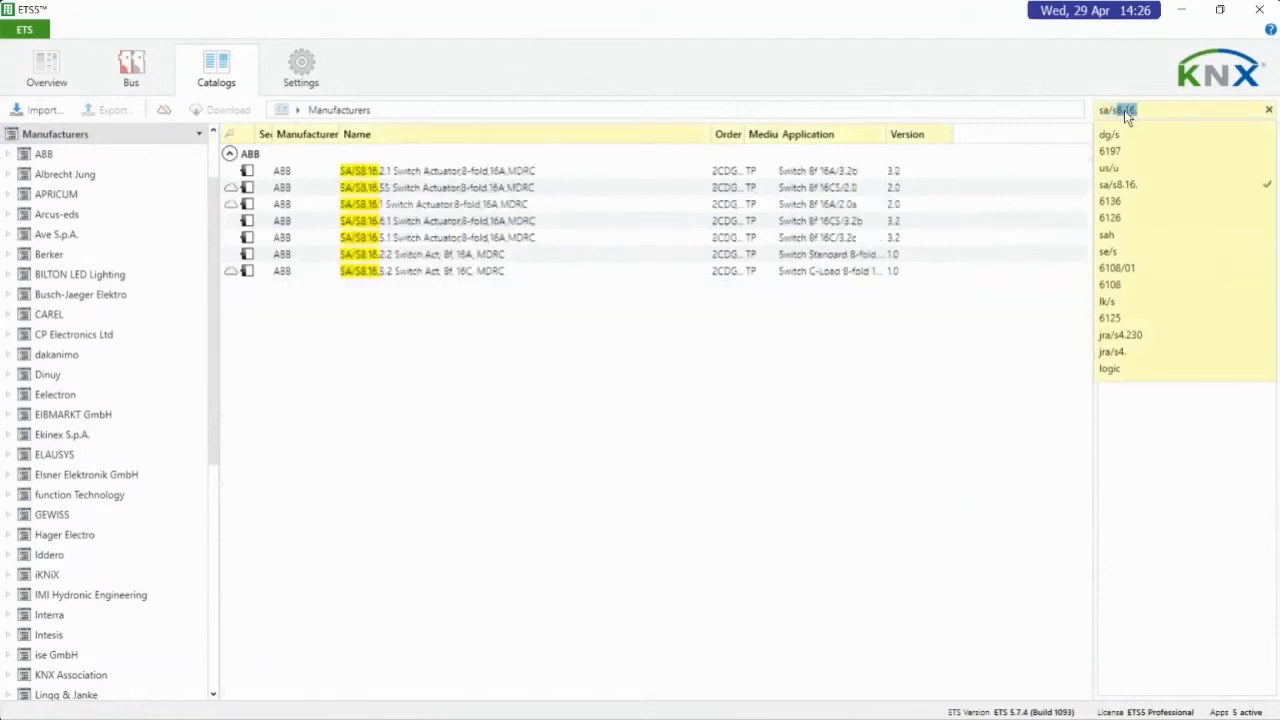
click(398, 280)
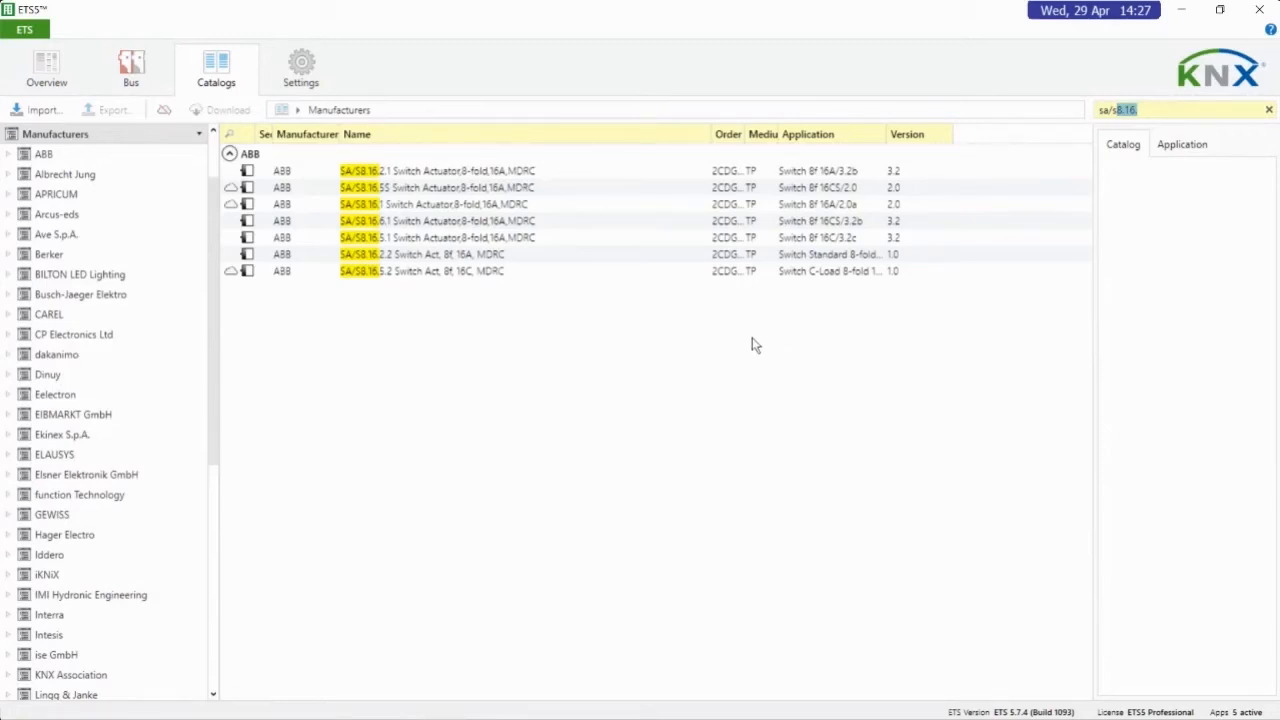
Start a product file export of switch actuators SA/S8.16.6.1, SA/S8.16.5.1 and SA/S8.16.2.2, and cancel it without saving
click(393, 205)
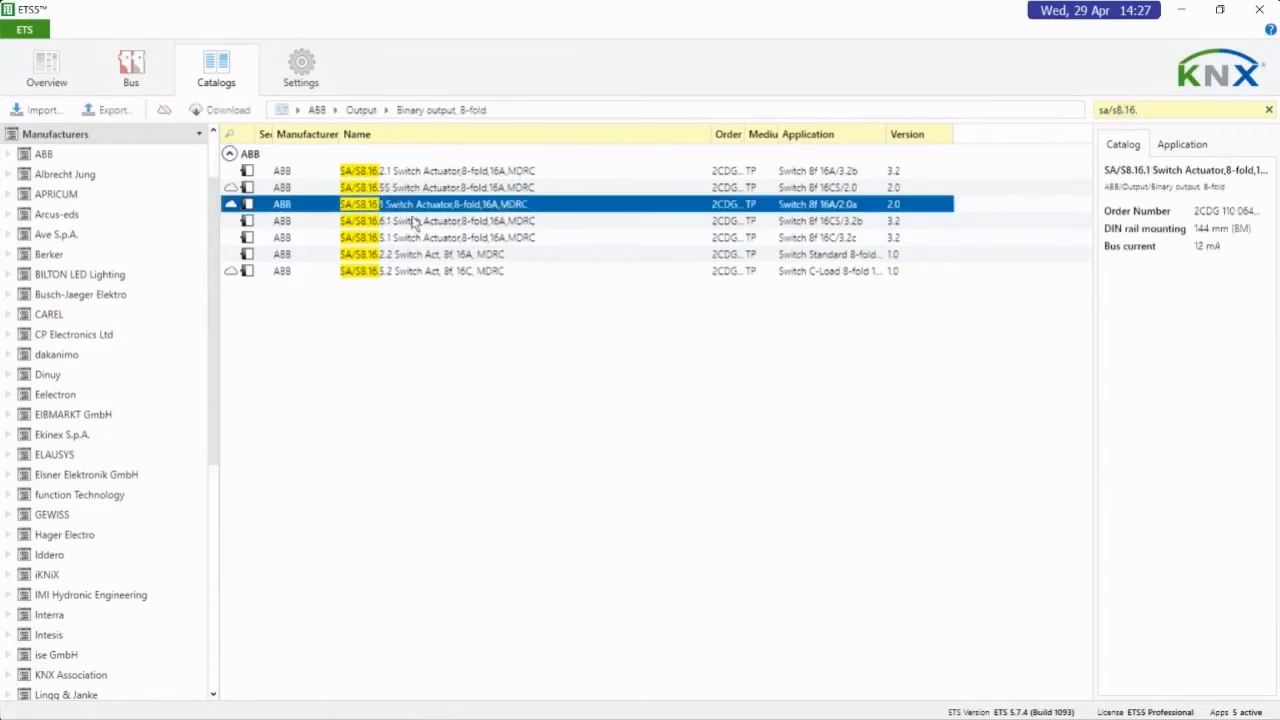
click(414, 224)
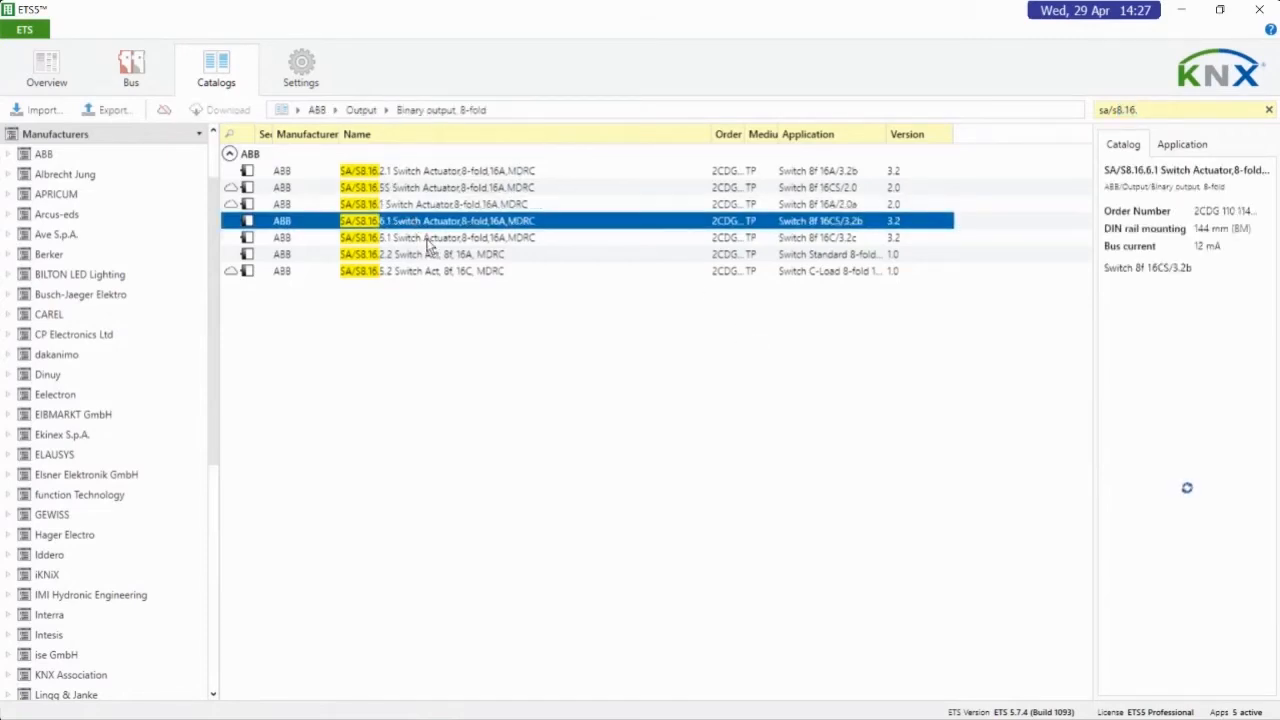
ctrl+click(428, 240)
ctrl+click(425, 256)
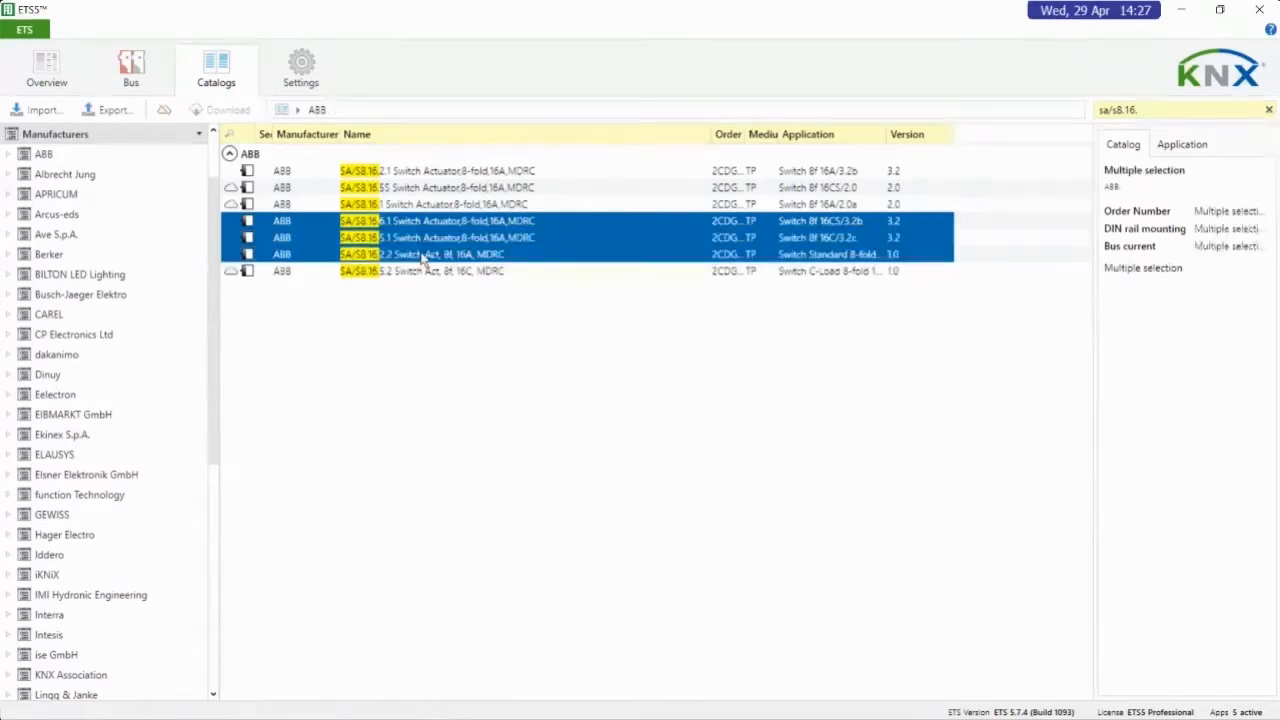
click(107, 112)
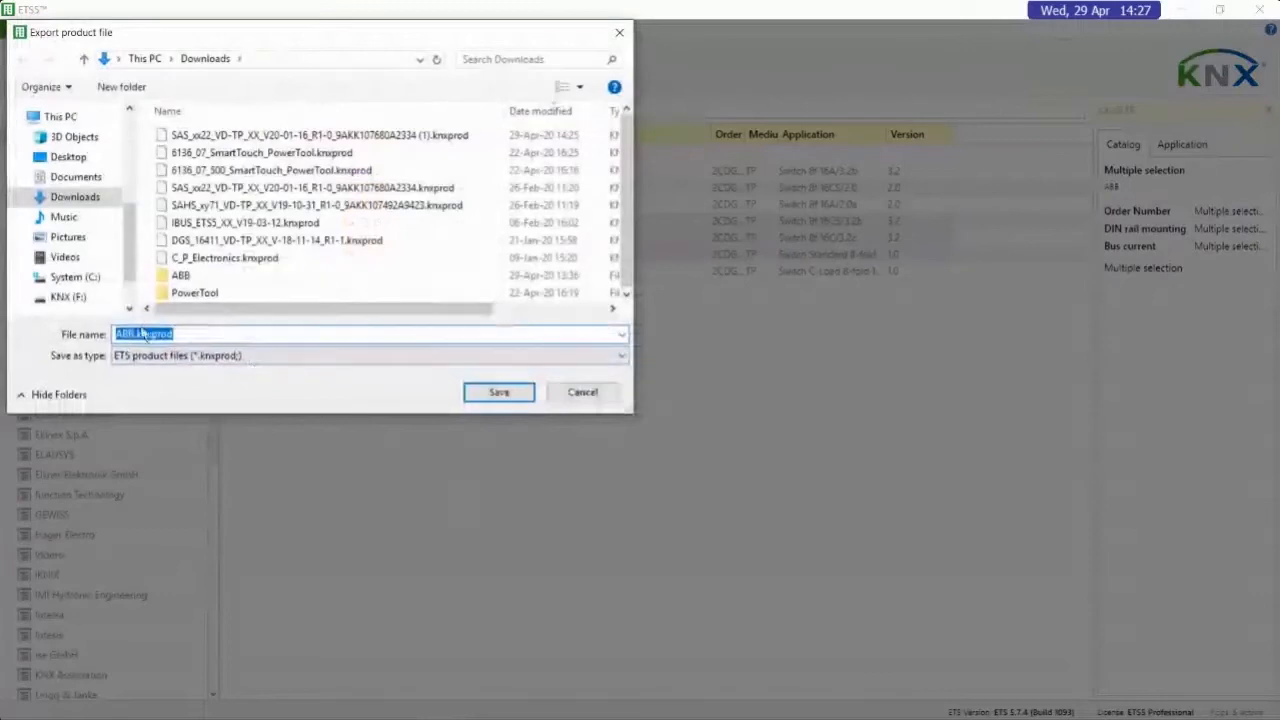
click(593, 392)
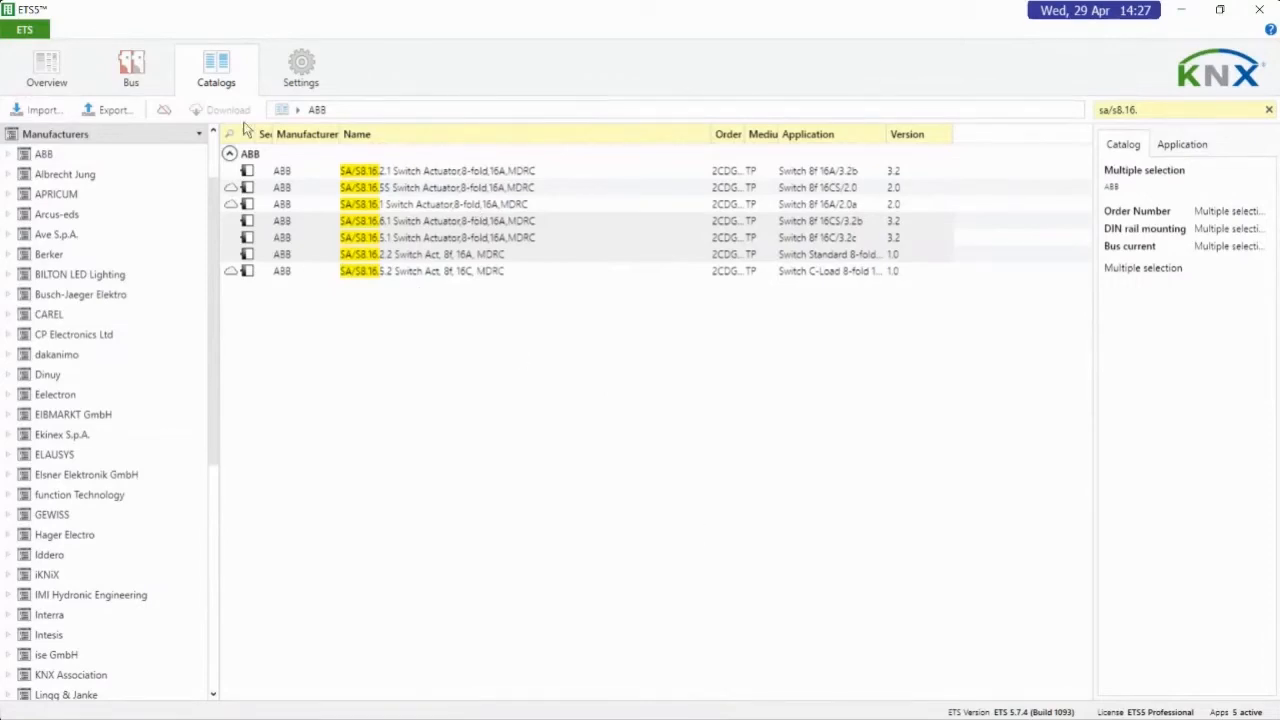
Review the Presentation, Online Catalog, Data Storage and Troubleshooting settings
click(305, 66)
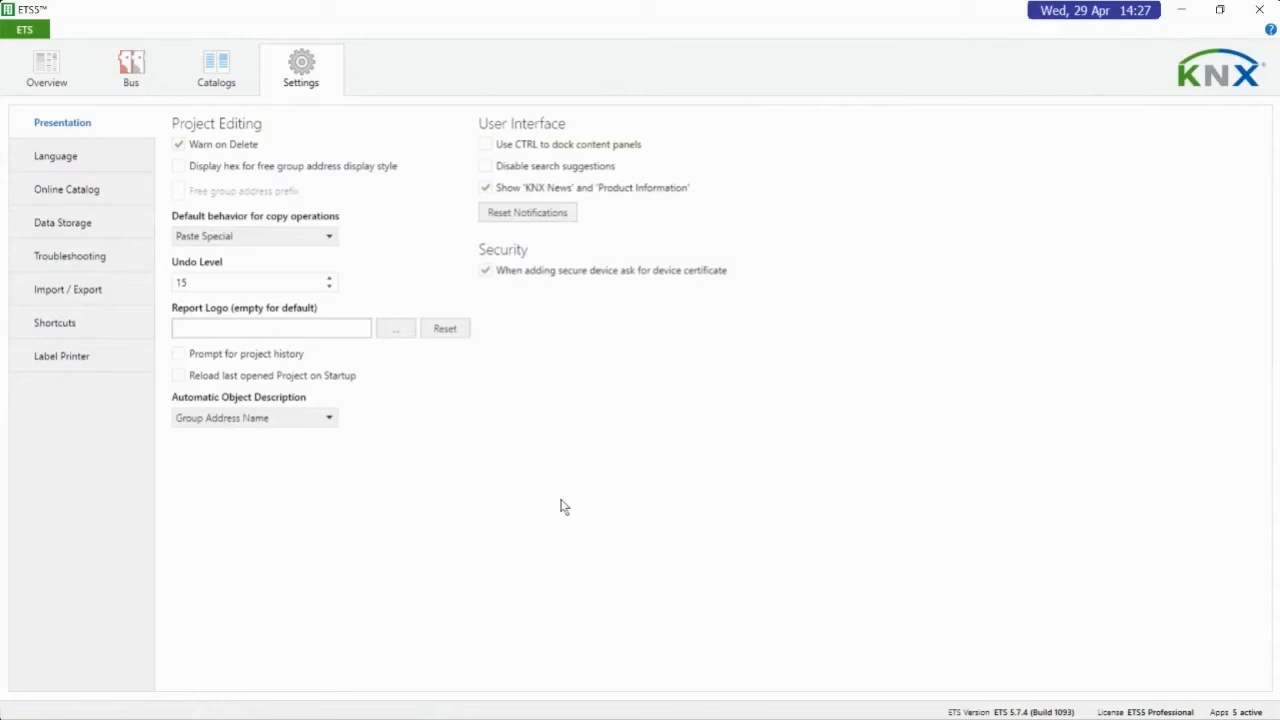
click(96, 205)
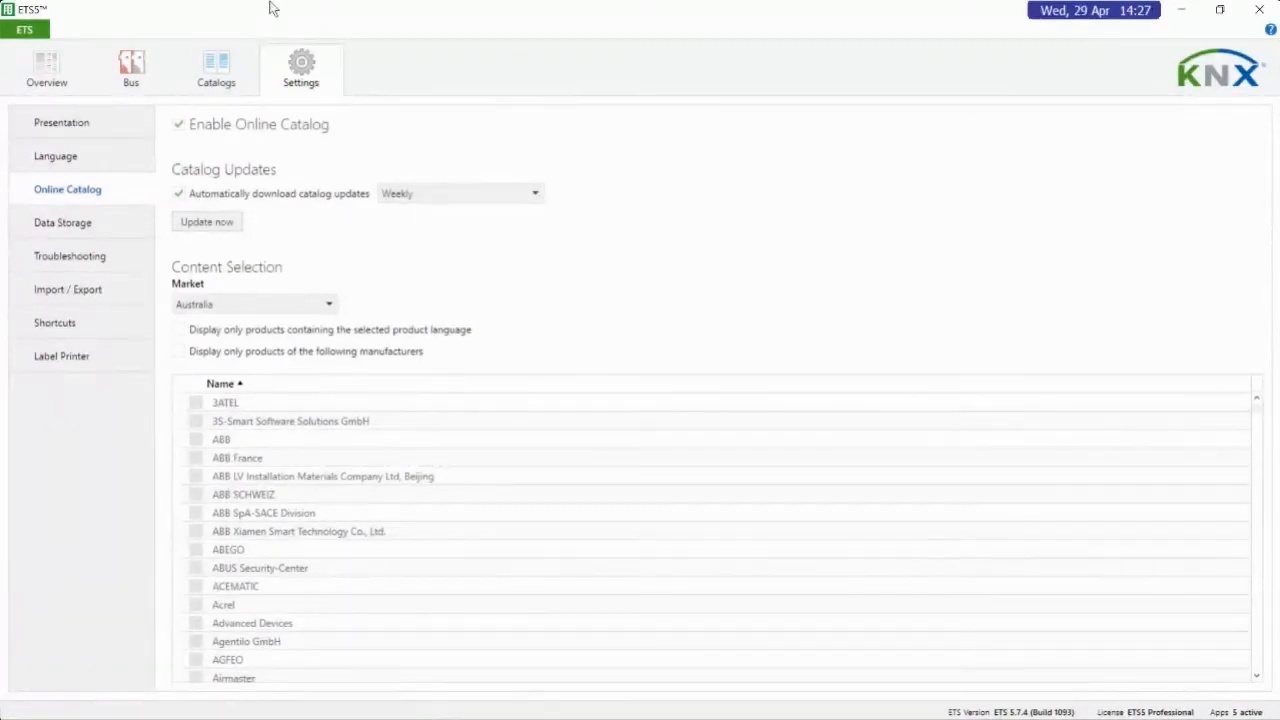
click(78, 224)
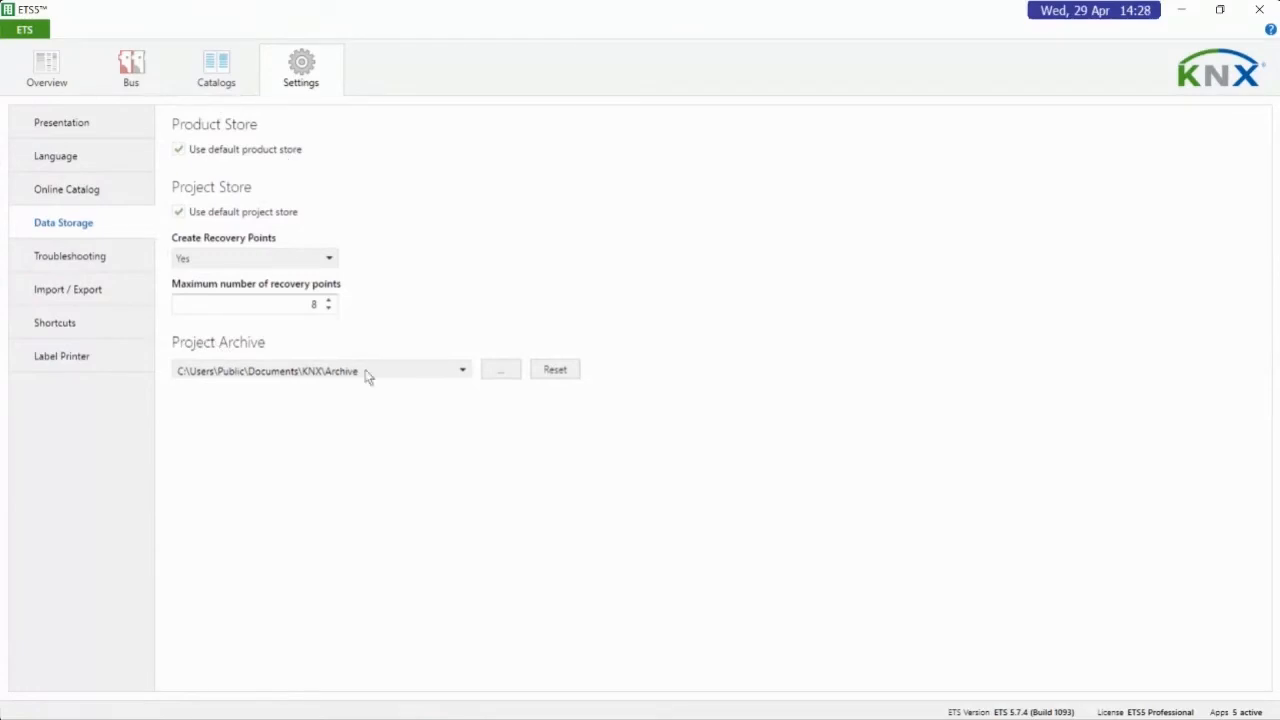
click(112, 262)
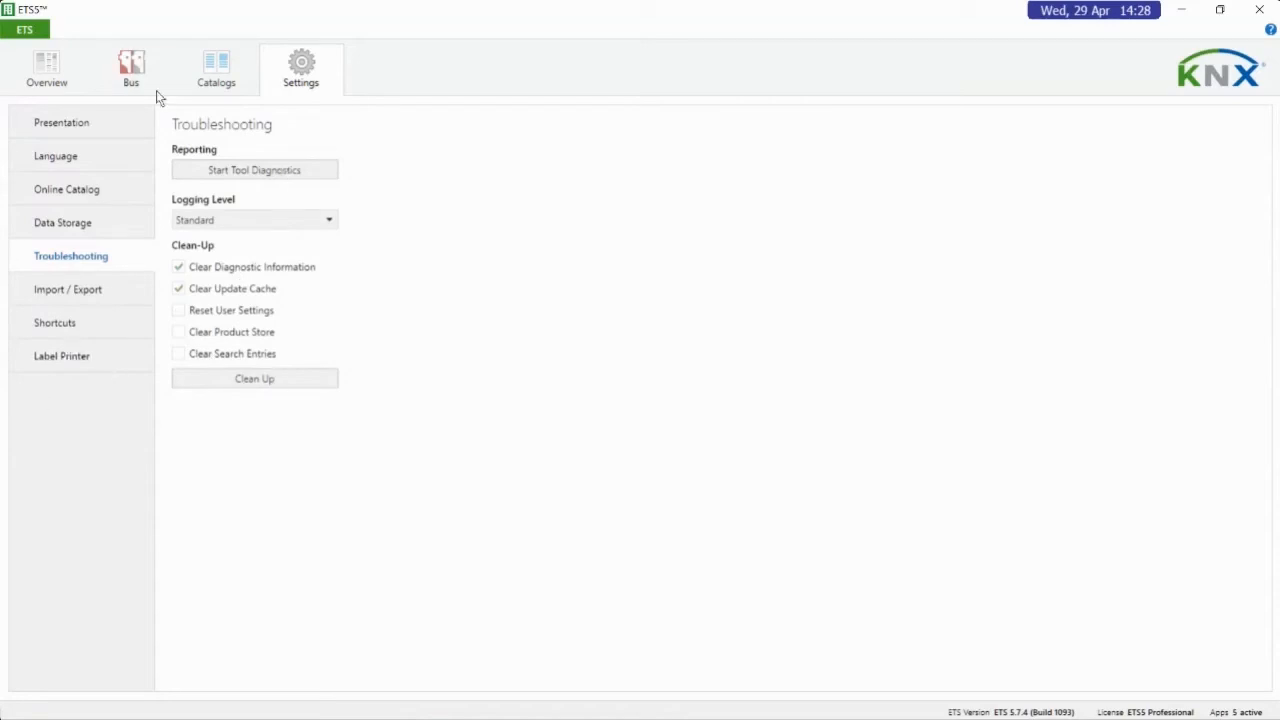
click(71, 128)
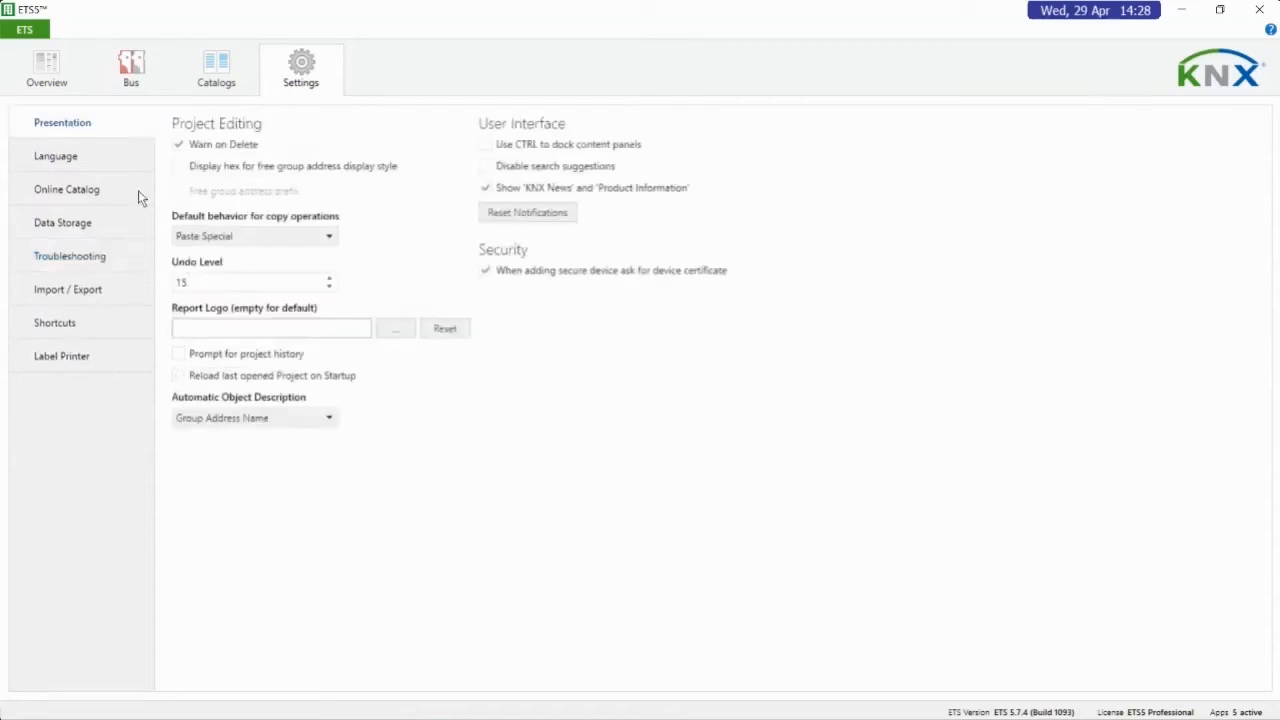
Create a new project named "New project - Wed" with TP as its backbone
click(53, 57)
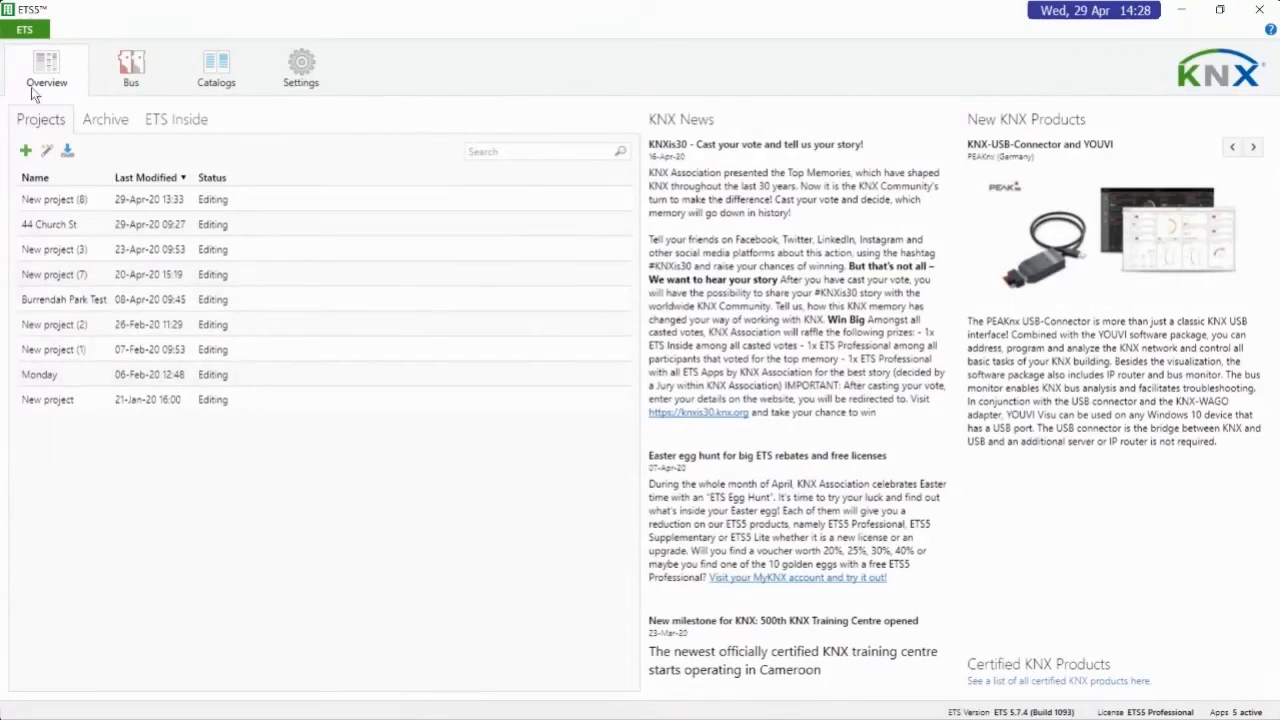
click(26, 151)
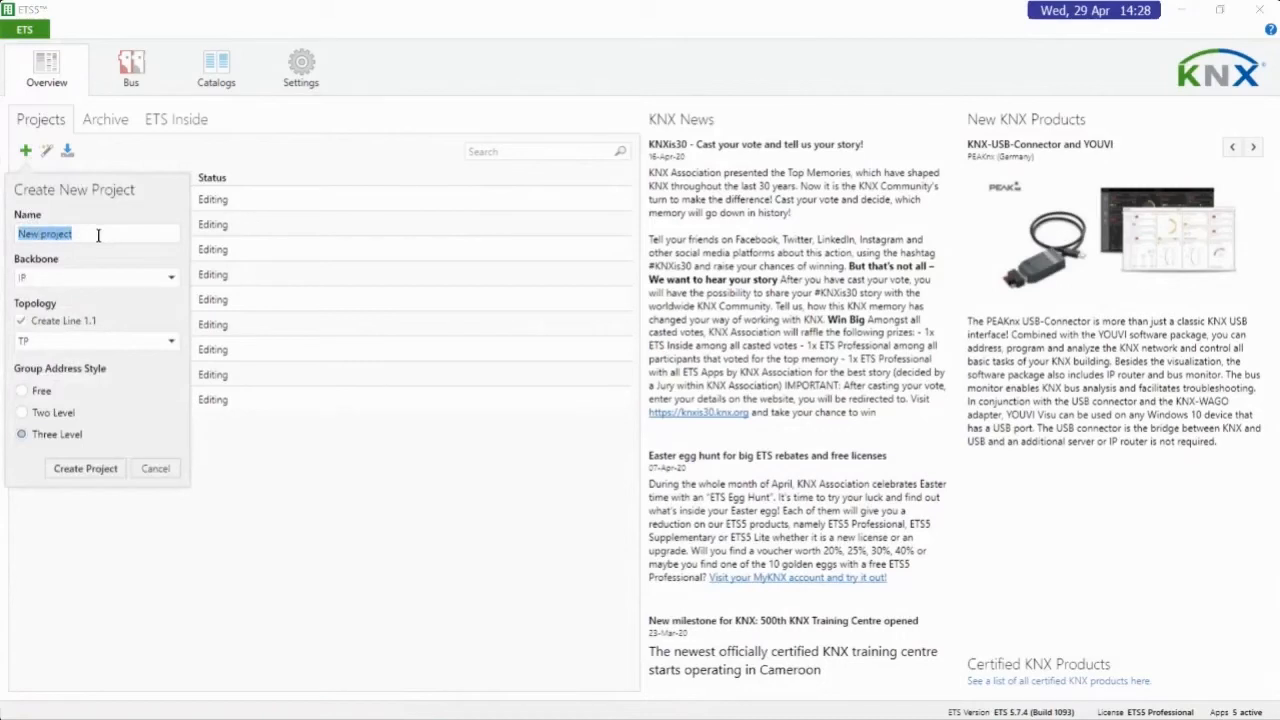
click(98, 235)
text(-)
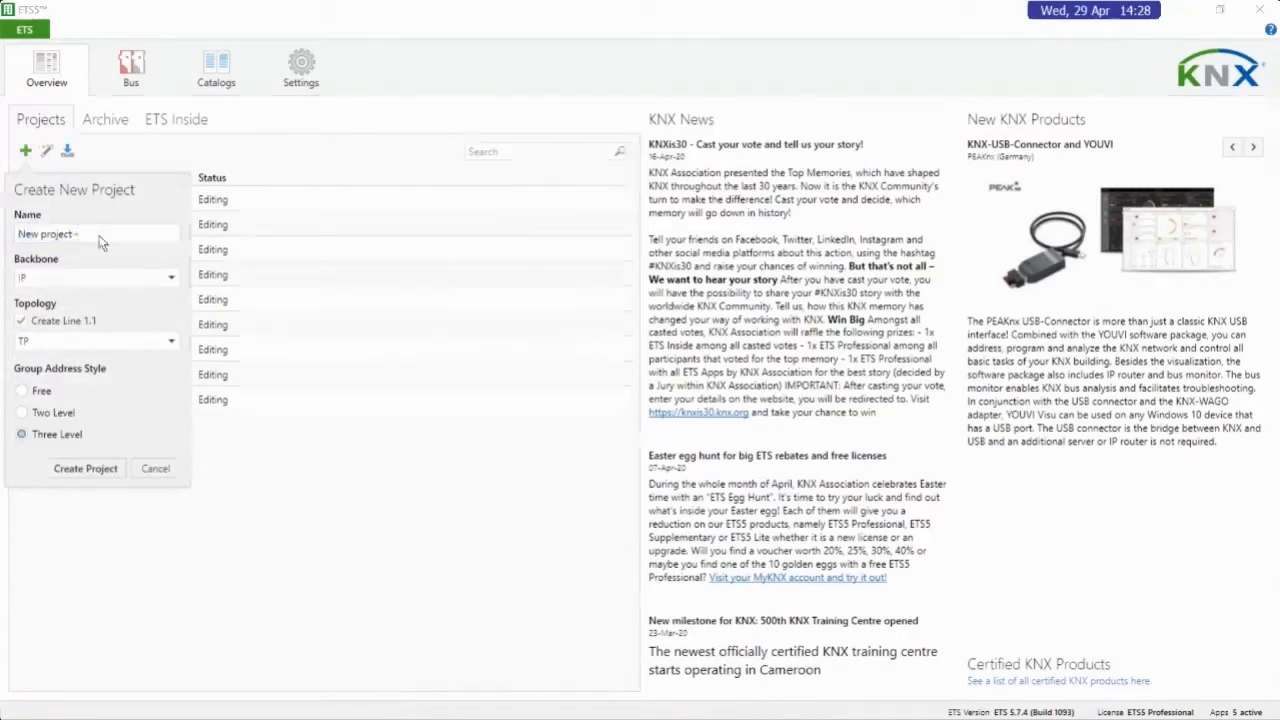
text( Wed)
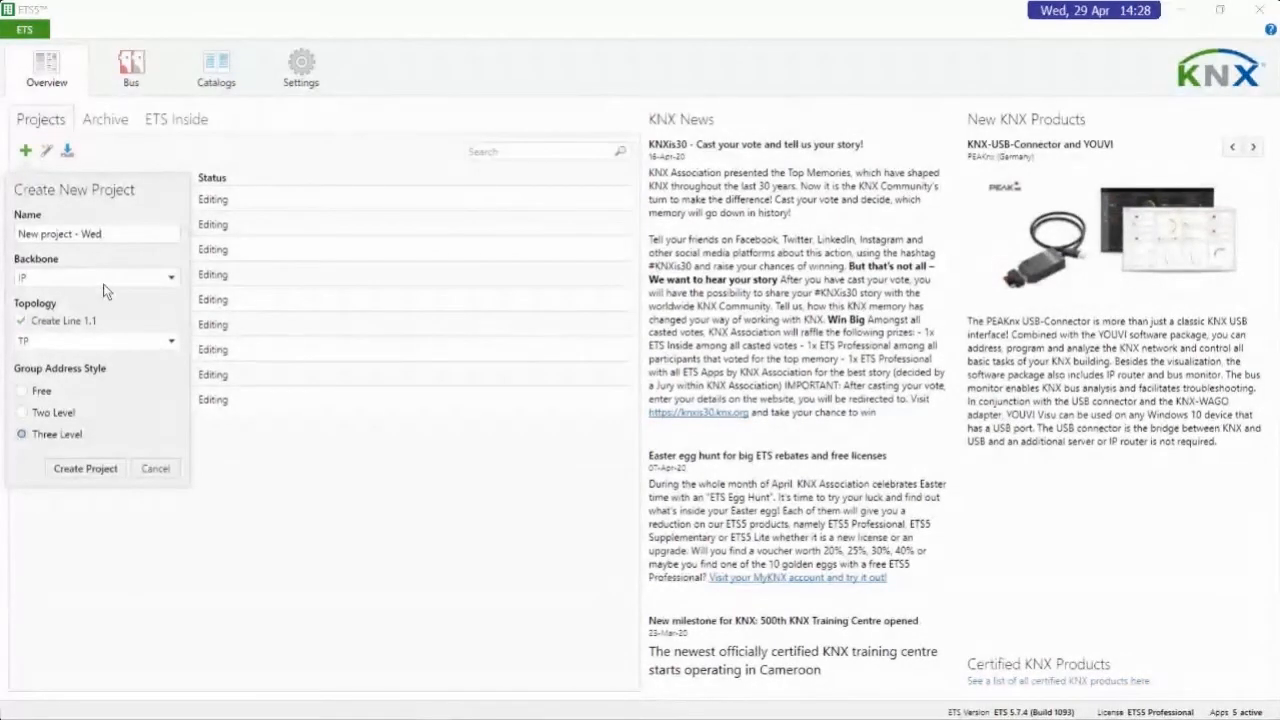
click(107, 278)
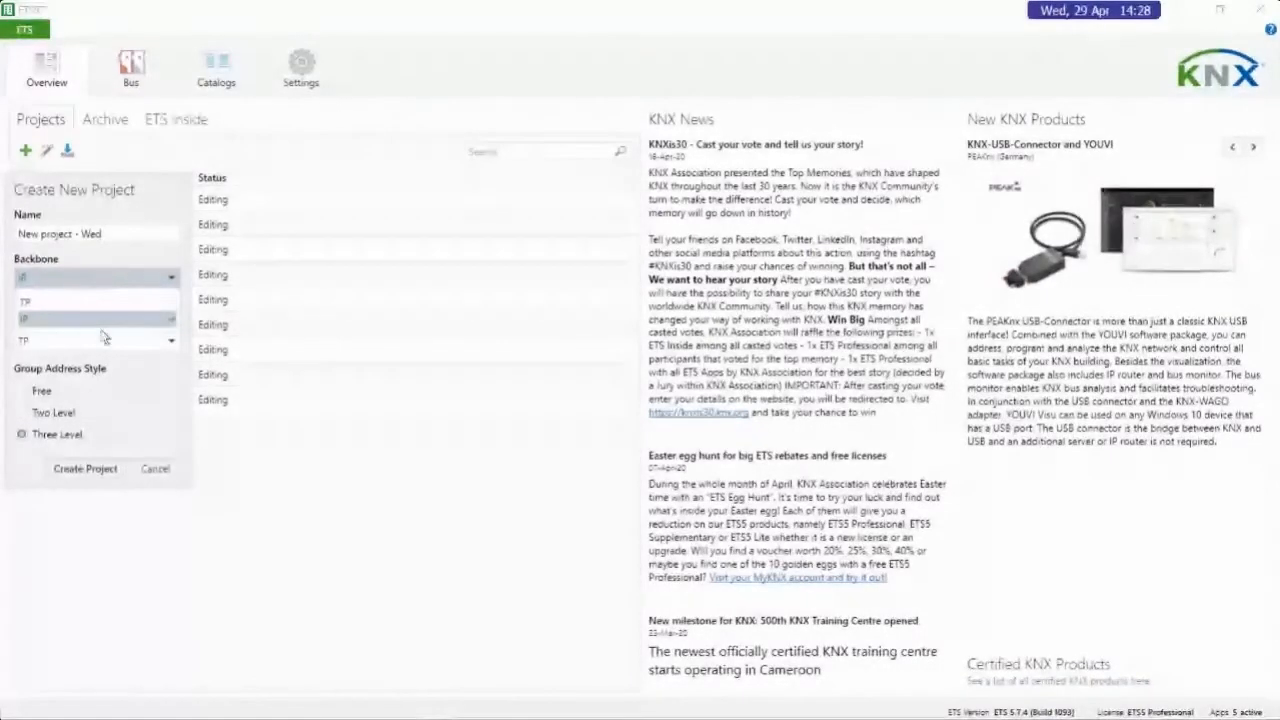
click(60, 301)
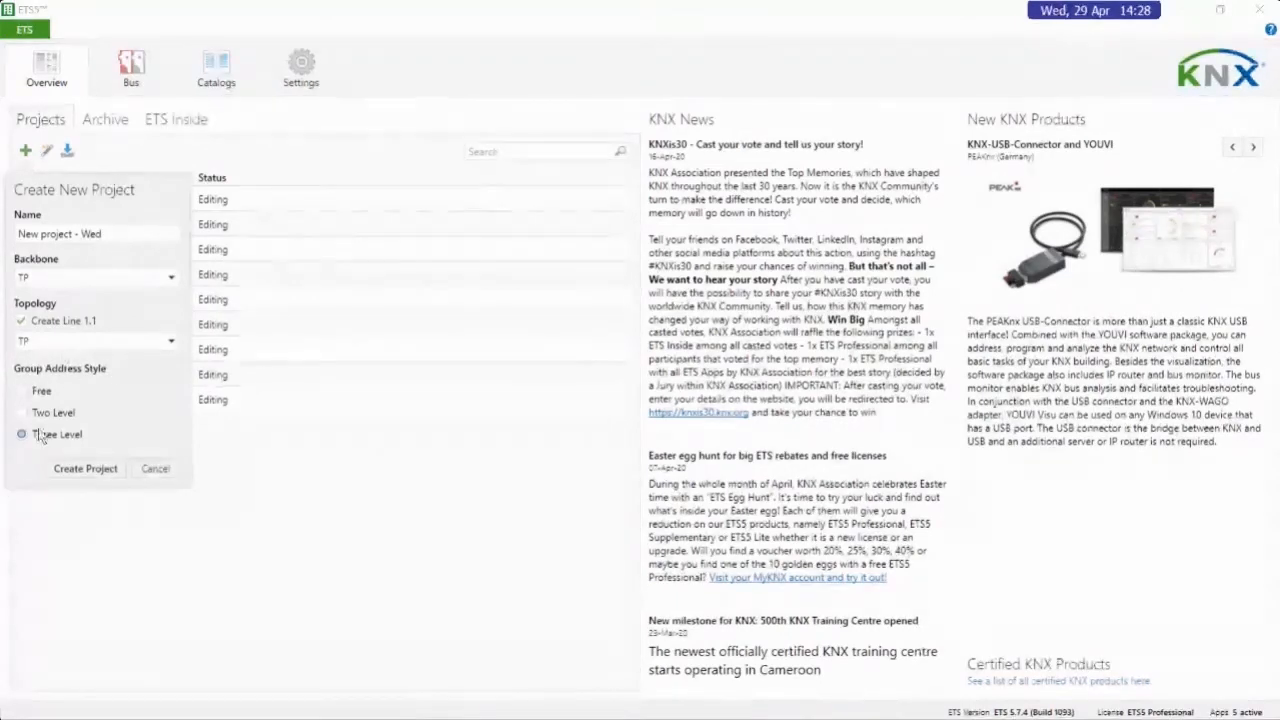
click(89, 467)
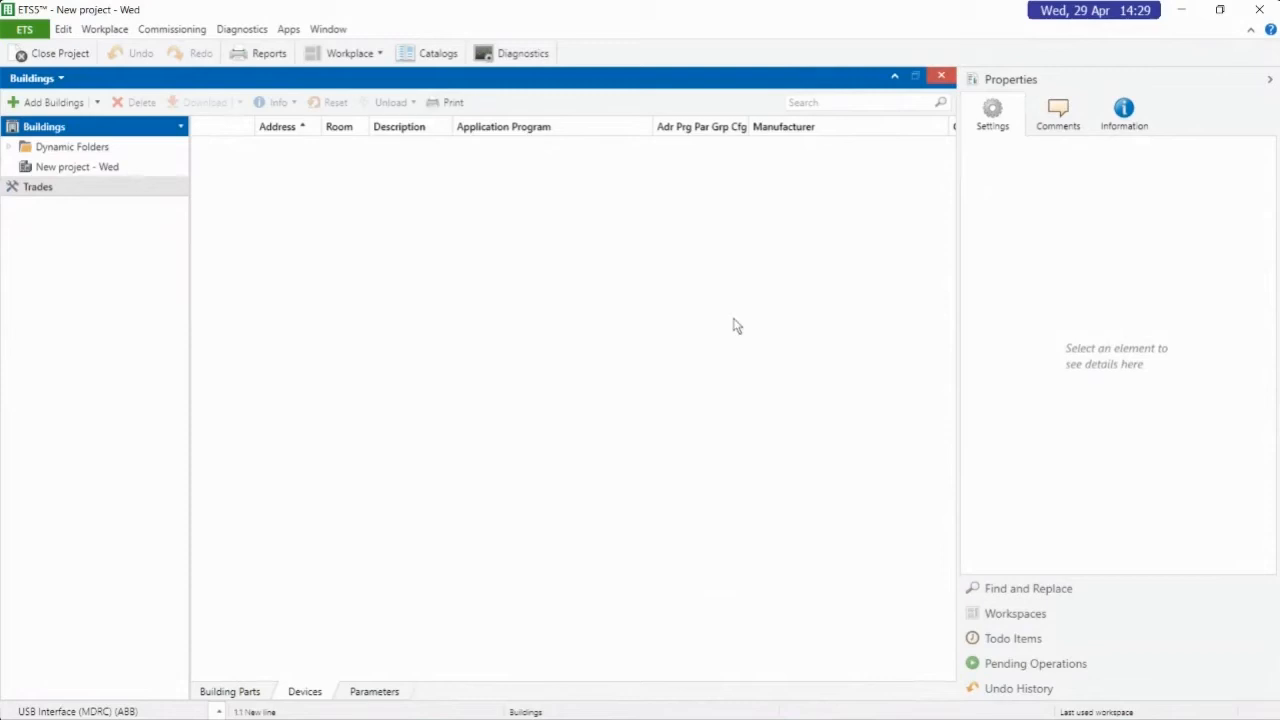
Expand the Dynamic Folders and add one building part named House to New project - Wed
click(9, 148)
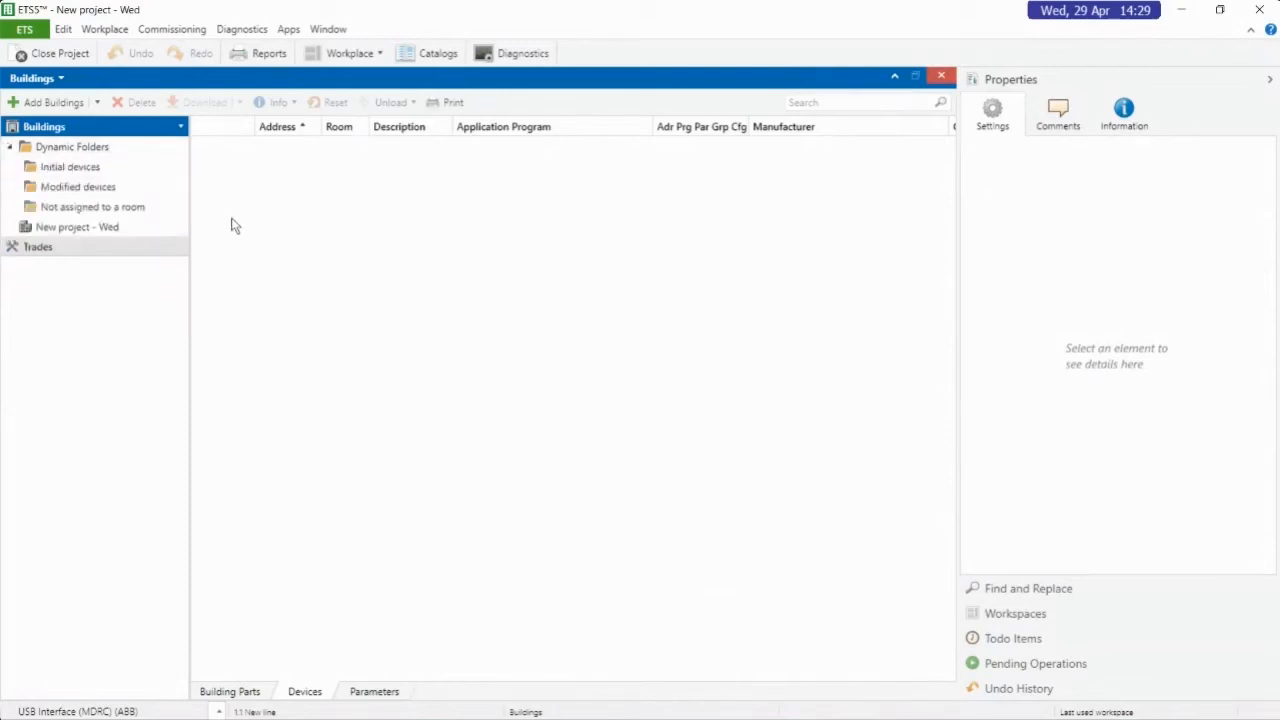
click(116, 227)
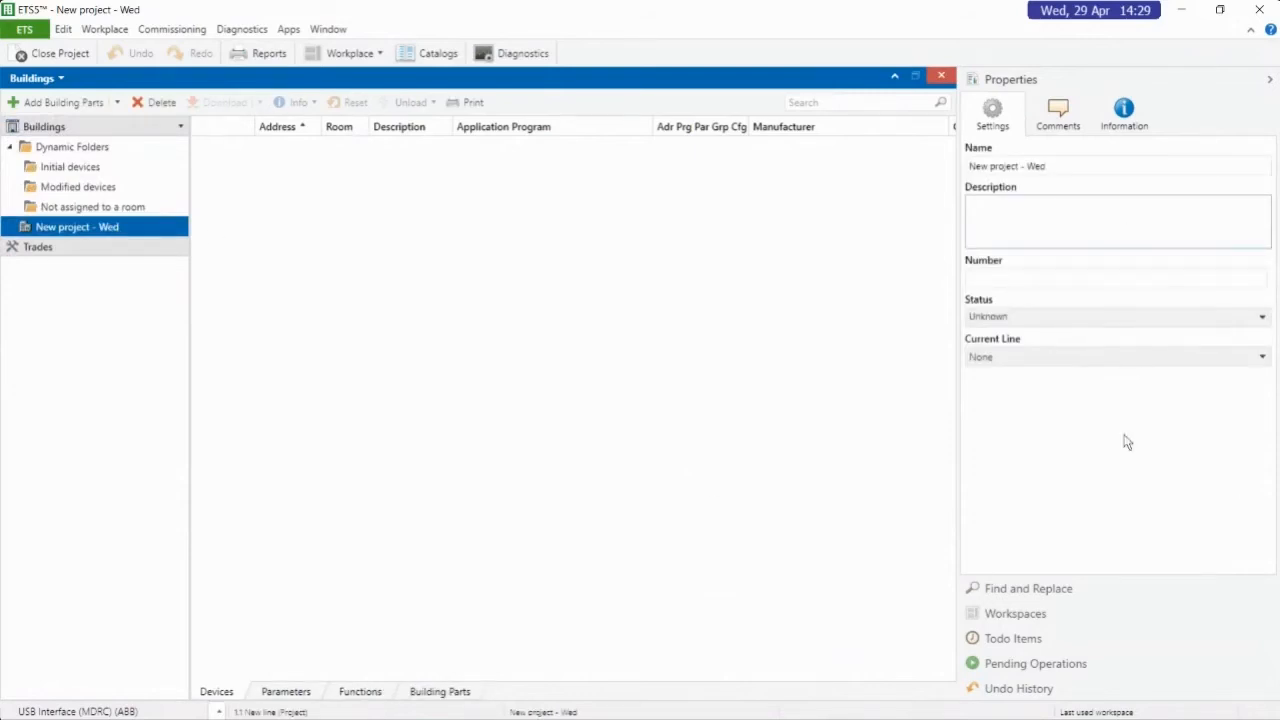
click(56, 103)
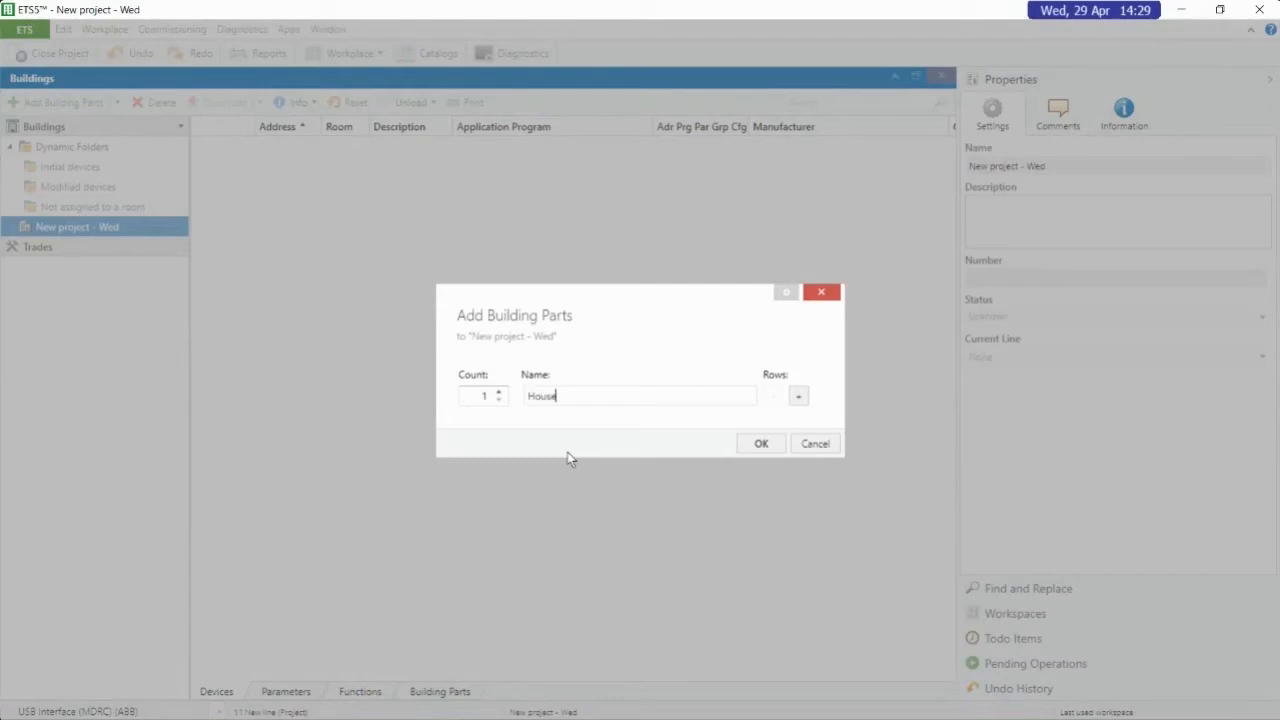
click(756, 450)
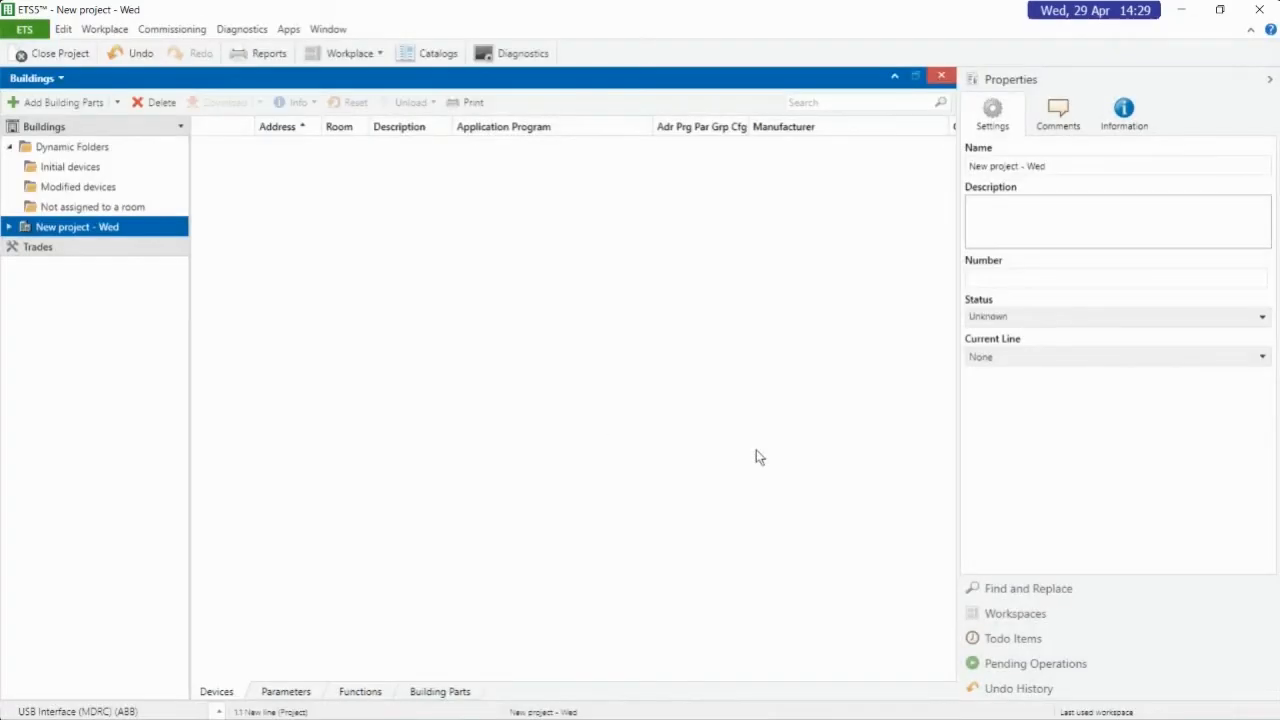
Add one floor named Ground Floor to House, expand House and select the new floor
click(9, 227)
click(57, 248)
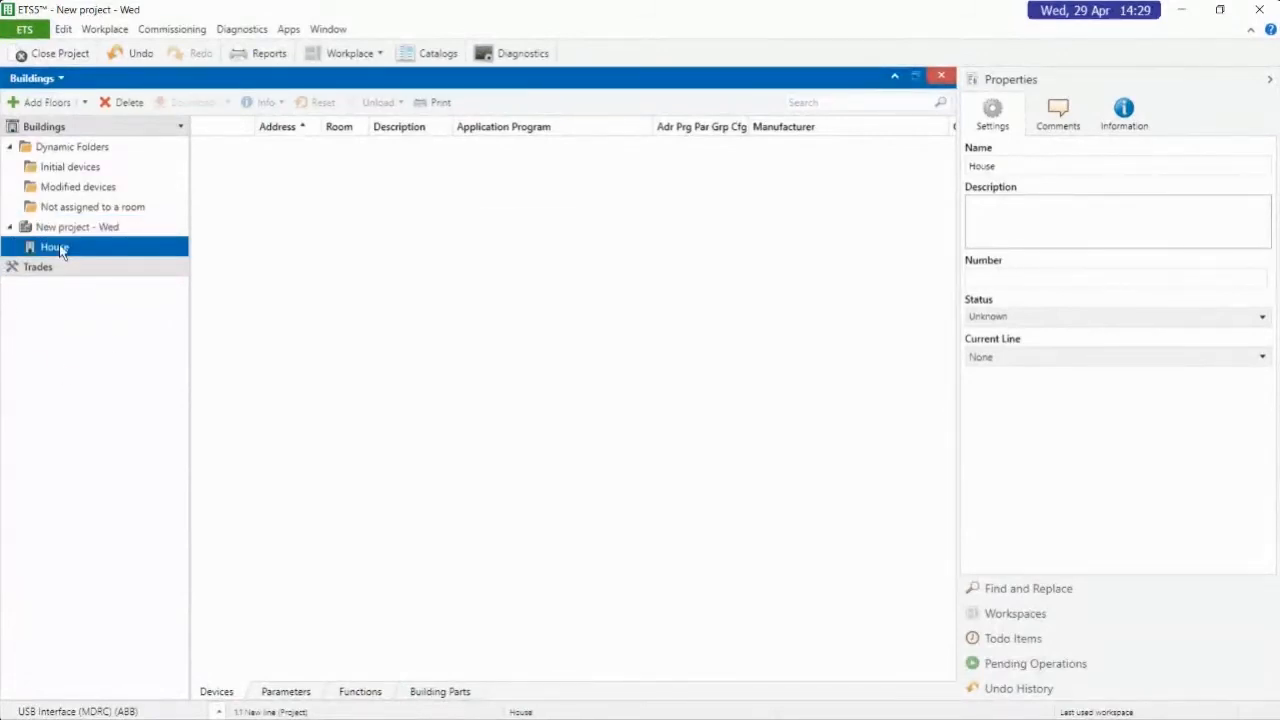
right_click(62, 253)
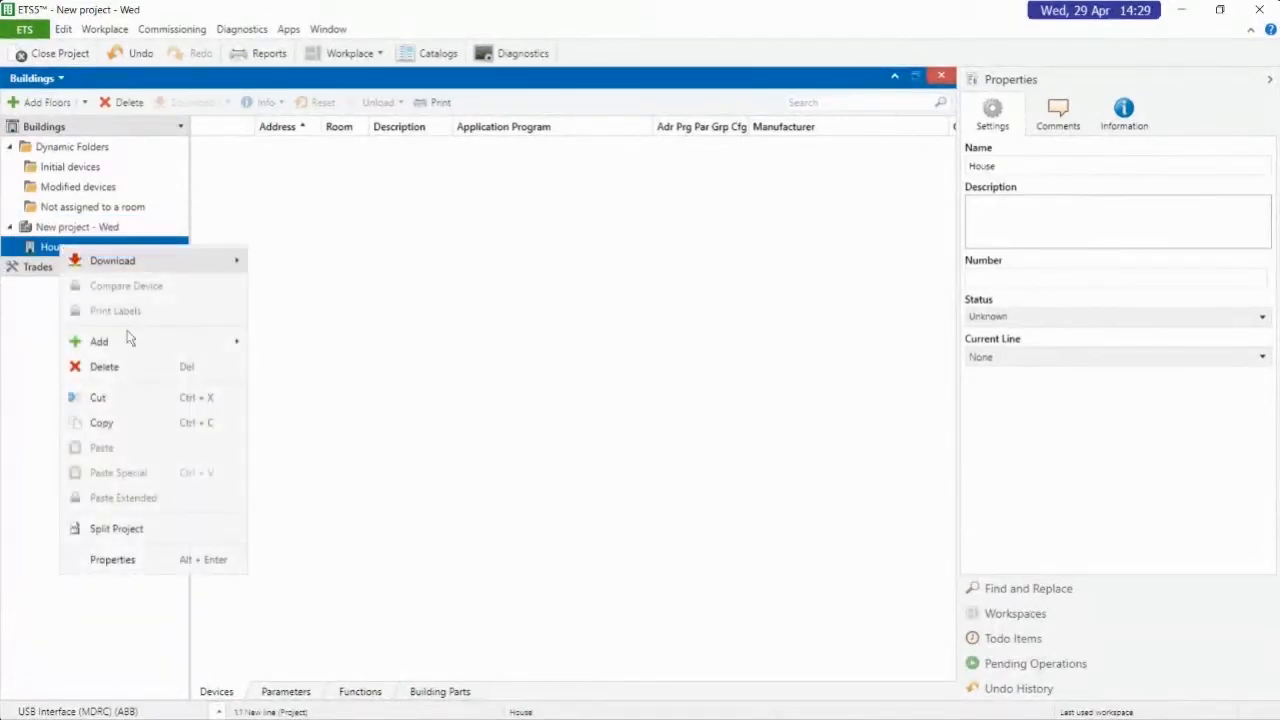
mouse_move(120, 341)
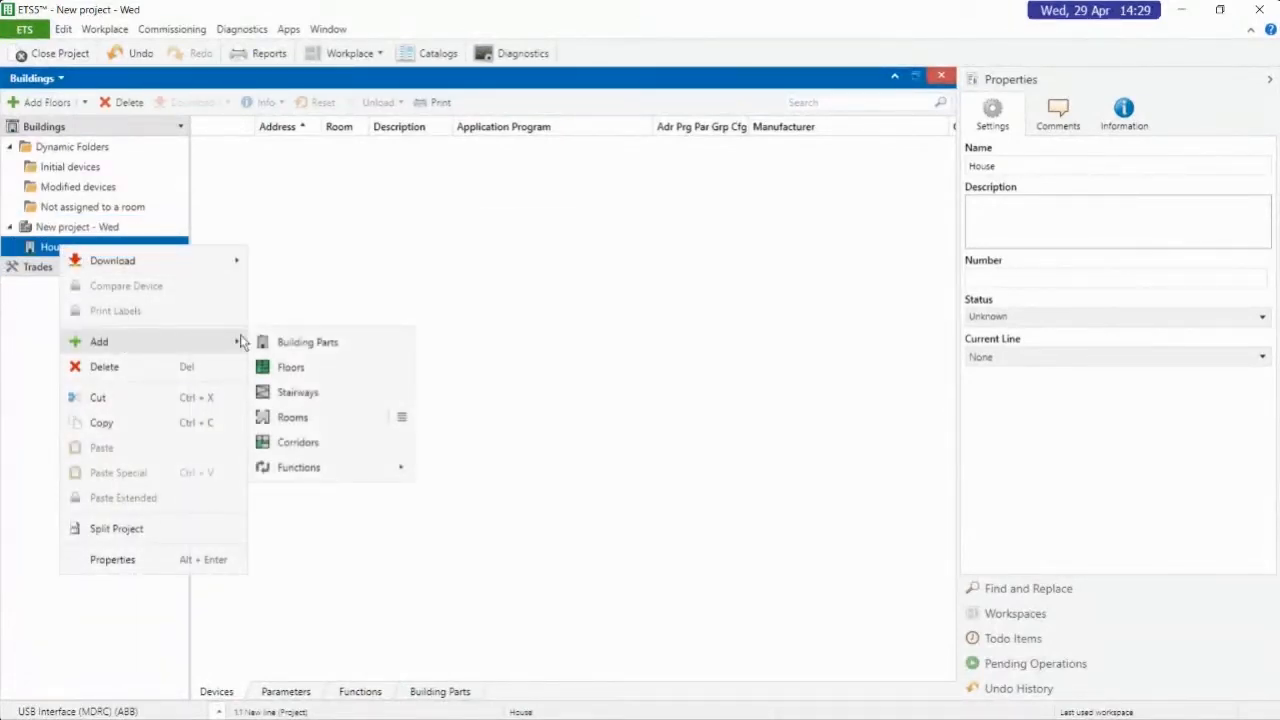
click(318, 366)
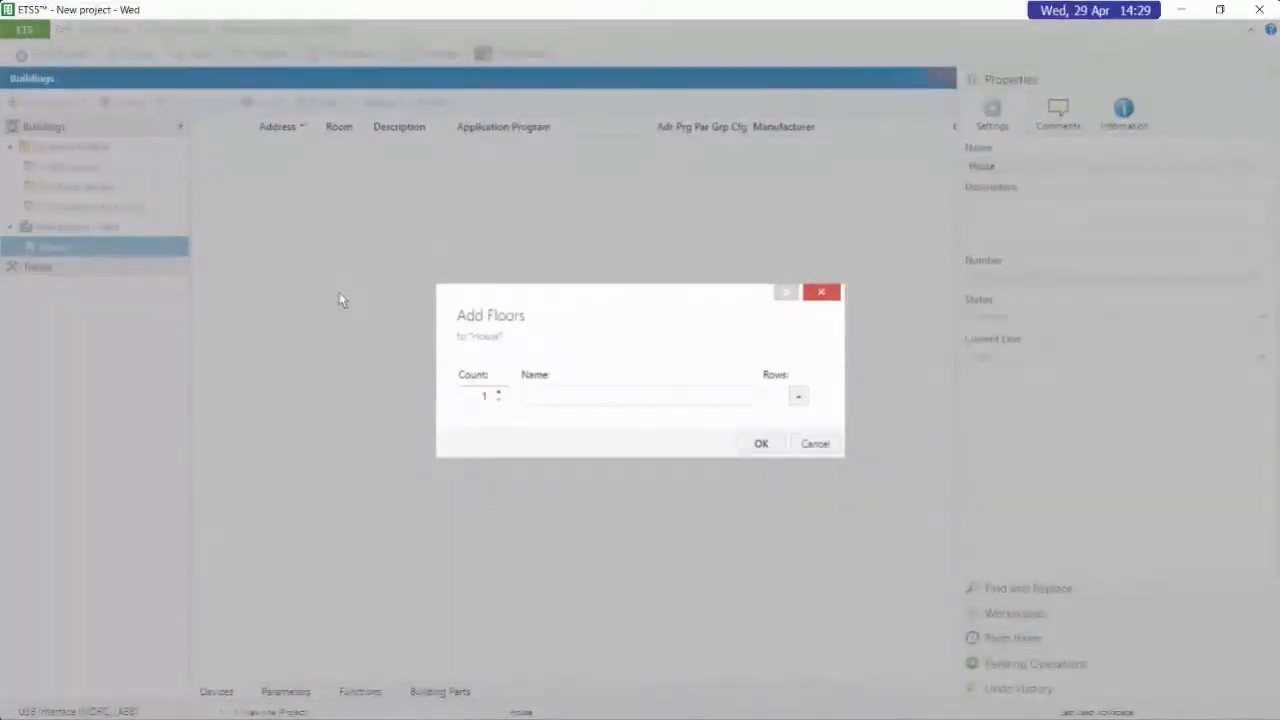
text(Ground)
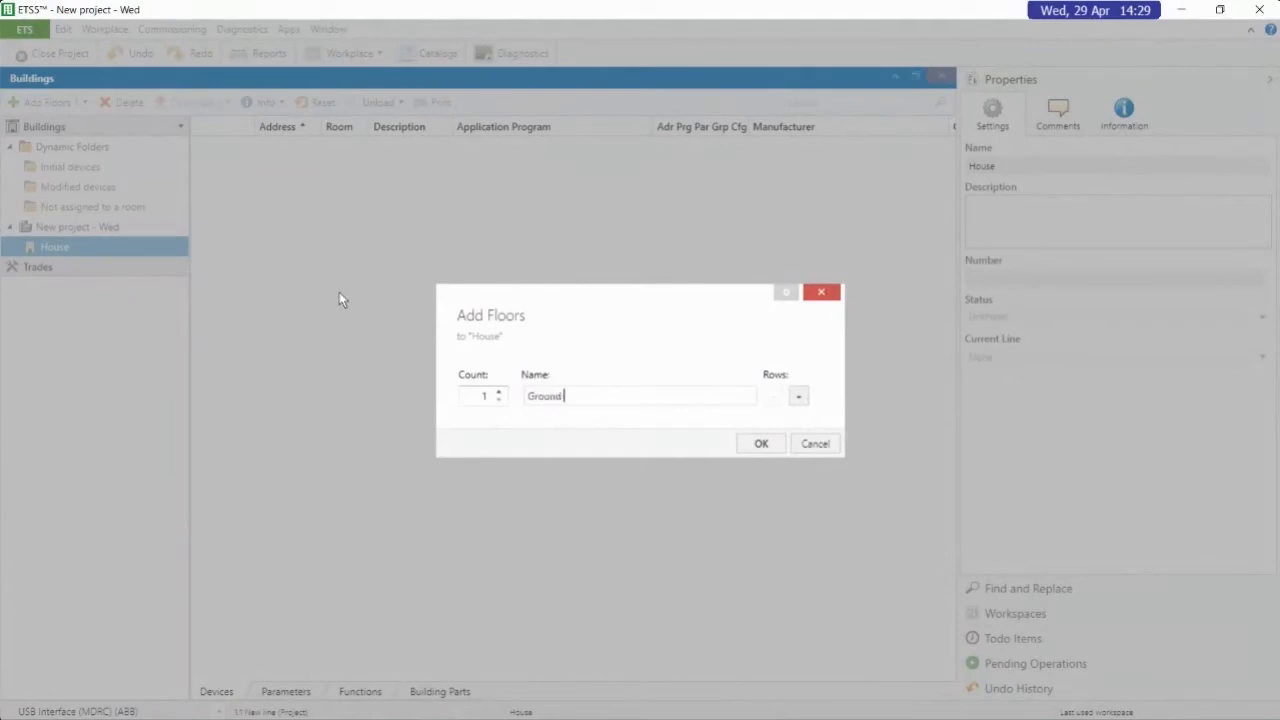
text( Floor)
click(758, 444)
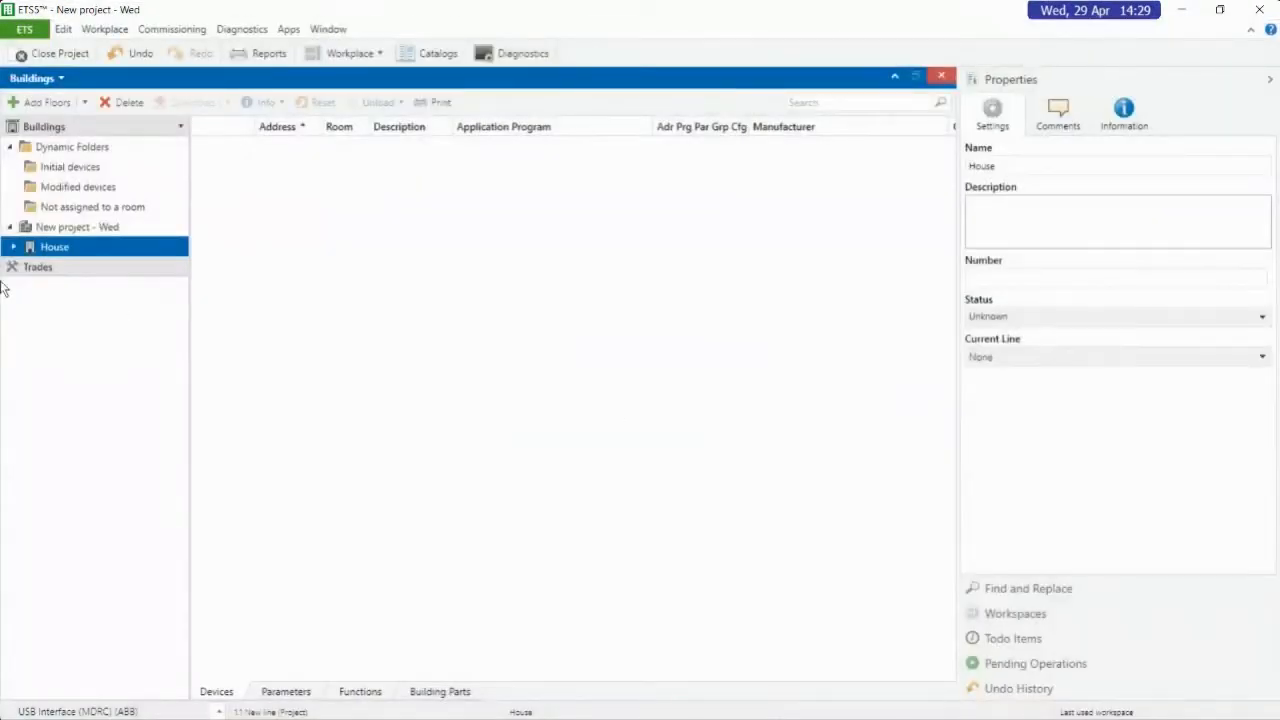
click(13, 246)
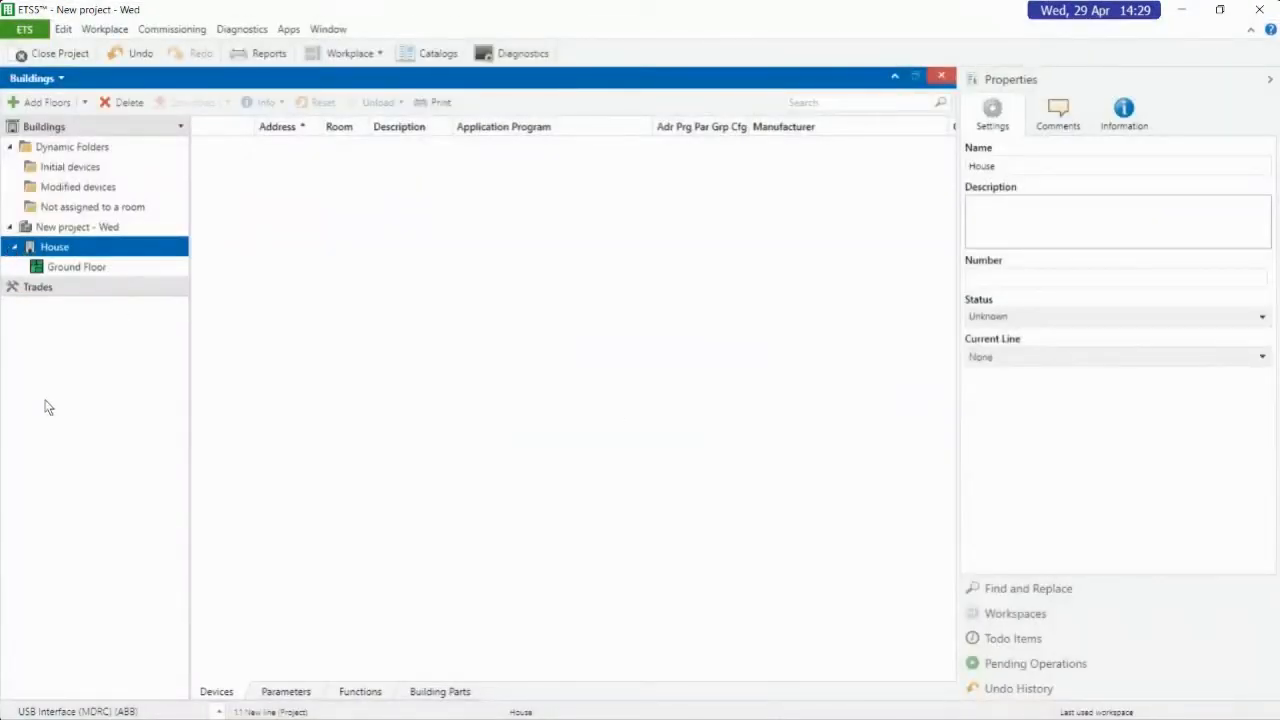
click(69, 270)
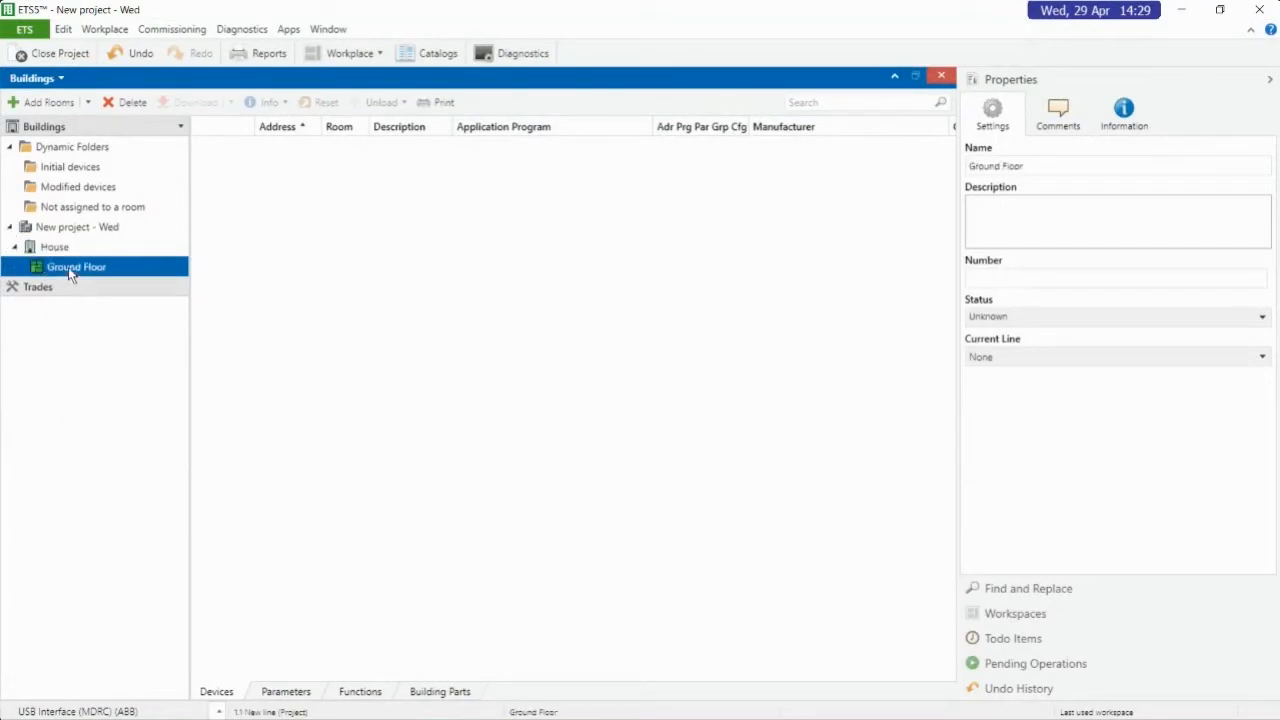
right_click(68, 267)
click(43, 267)
right_click(45, 270)
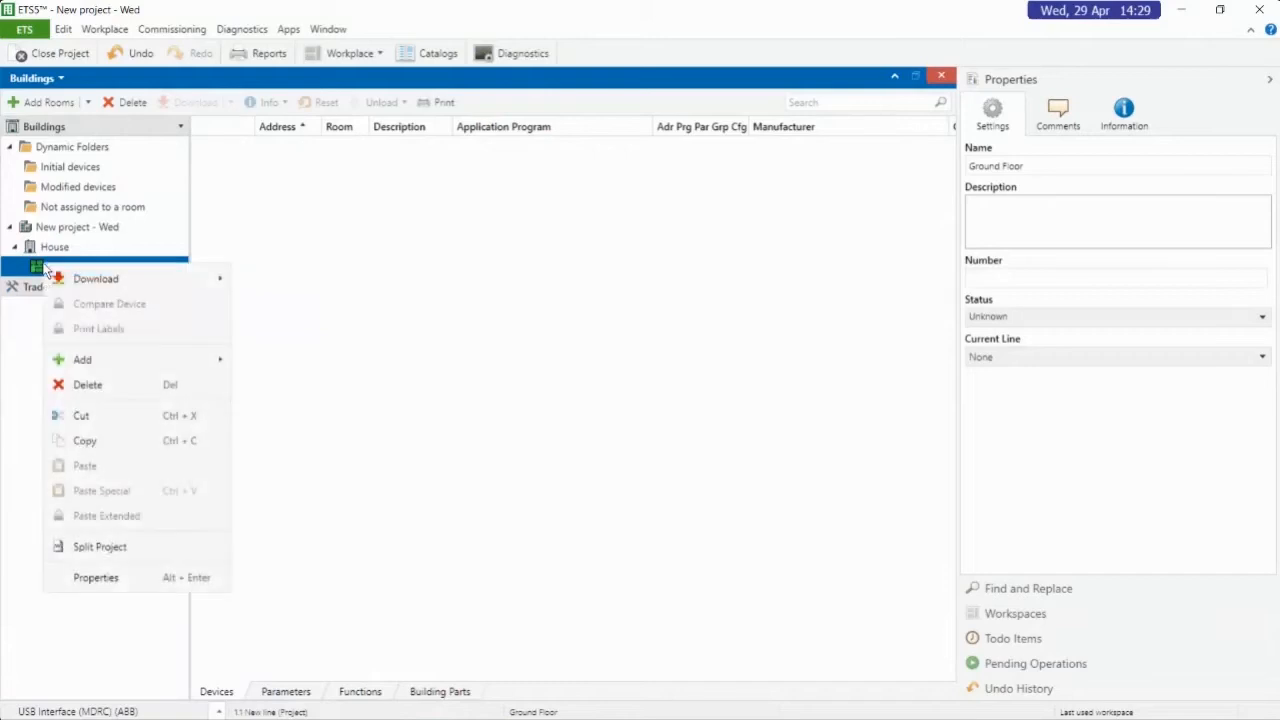
mouse_move(131, 362)
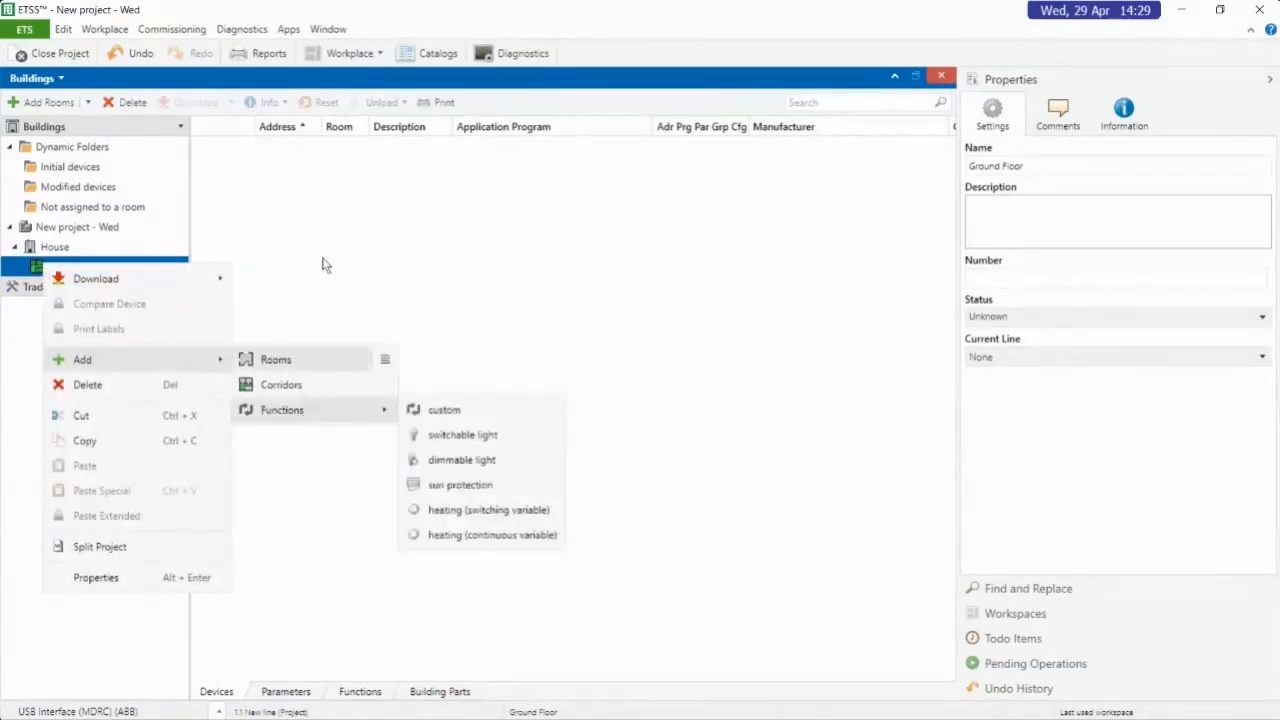
click(361, 240)
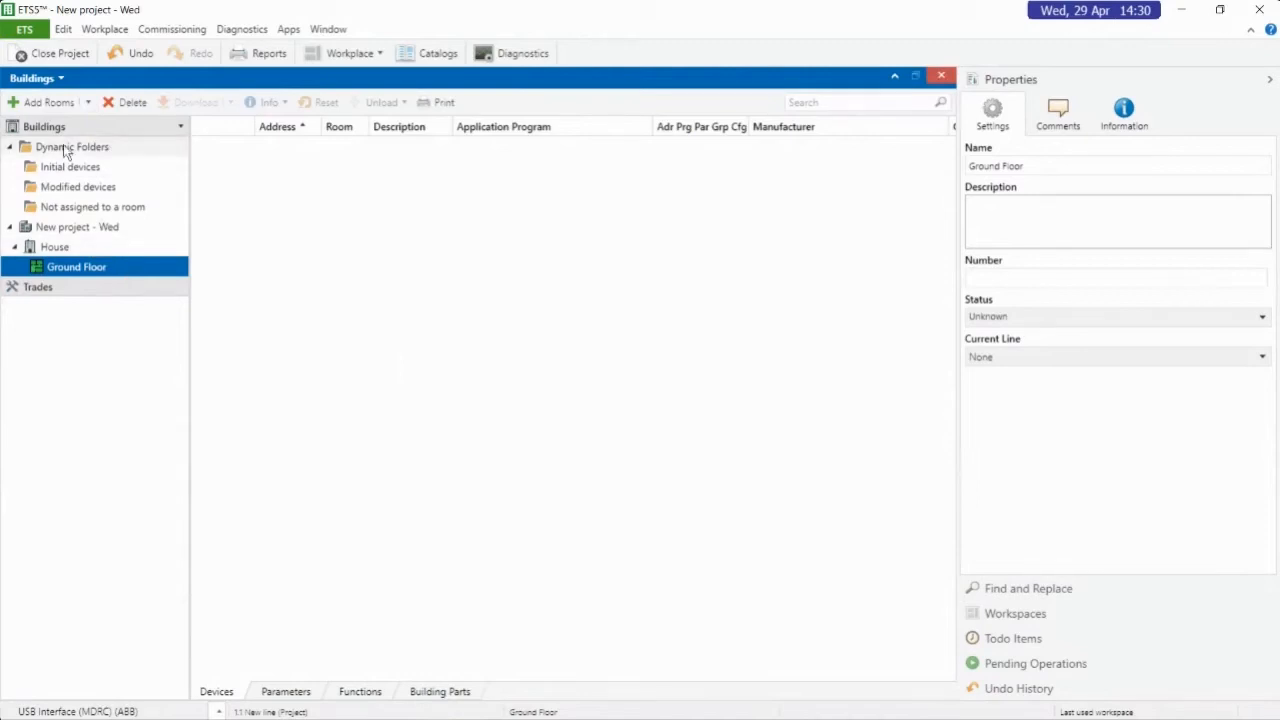
Add one room named Switch Room to Ground Floor and expand the floor in the building tree
click(36, 102)
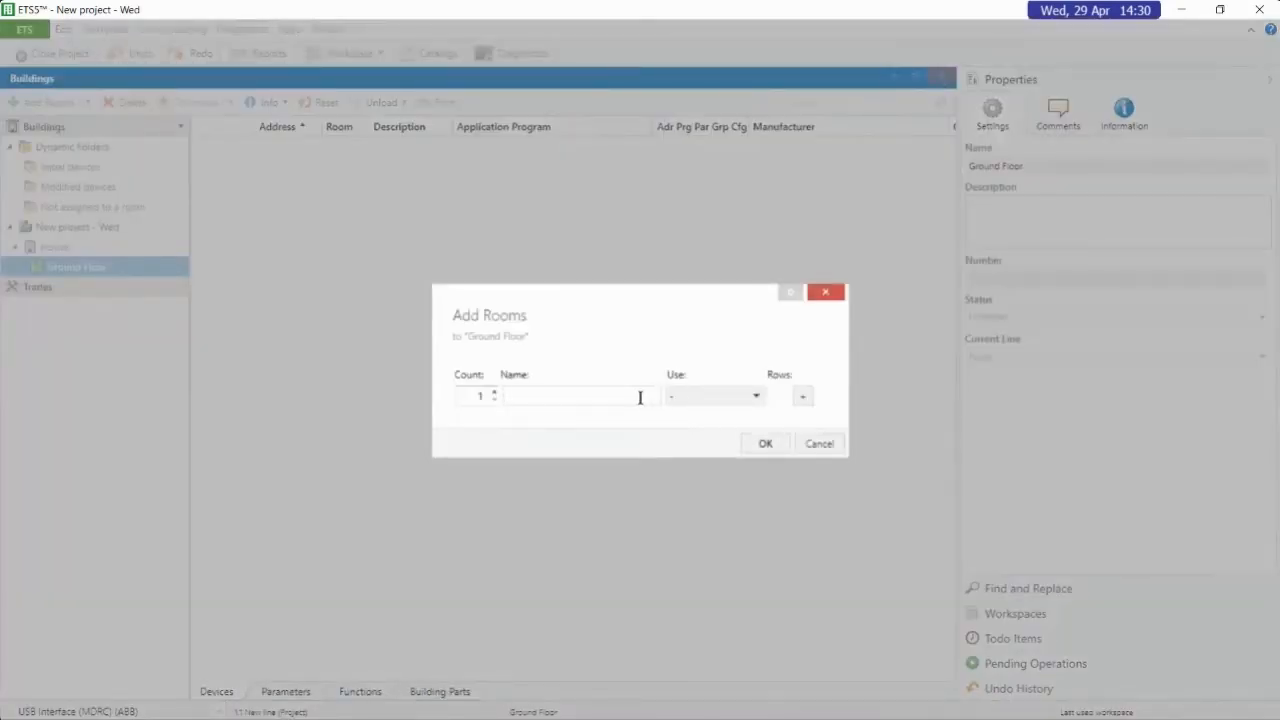
text(Switch Room)
click(755, 450)
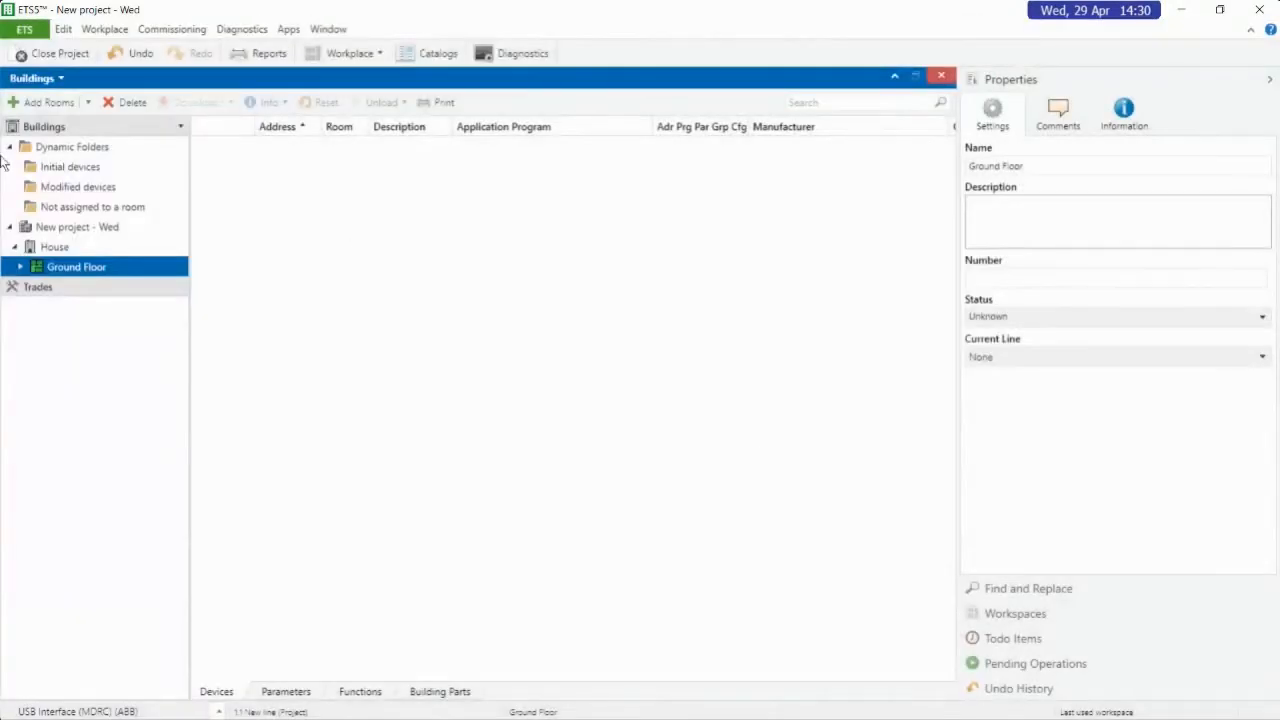
click(20, 267)
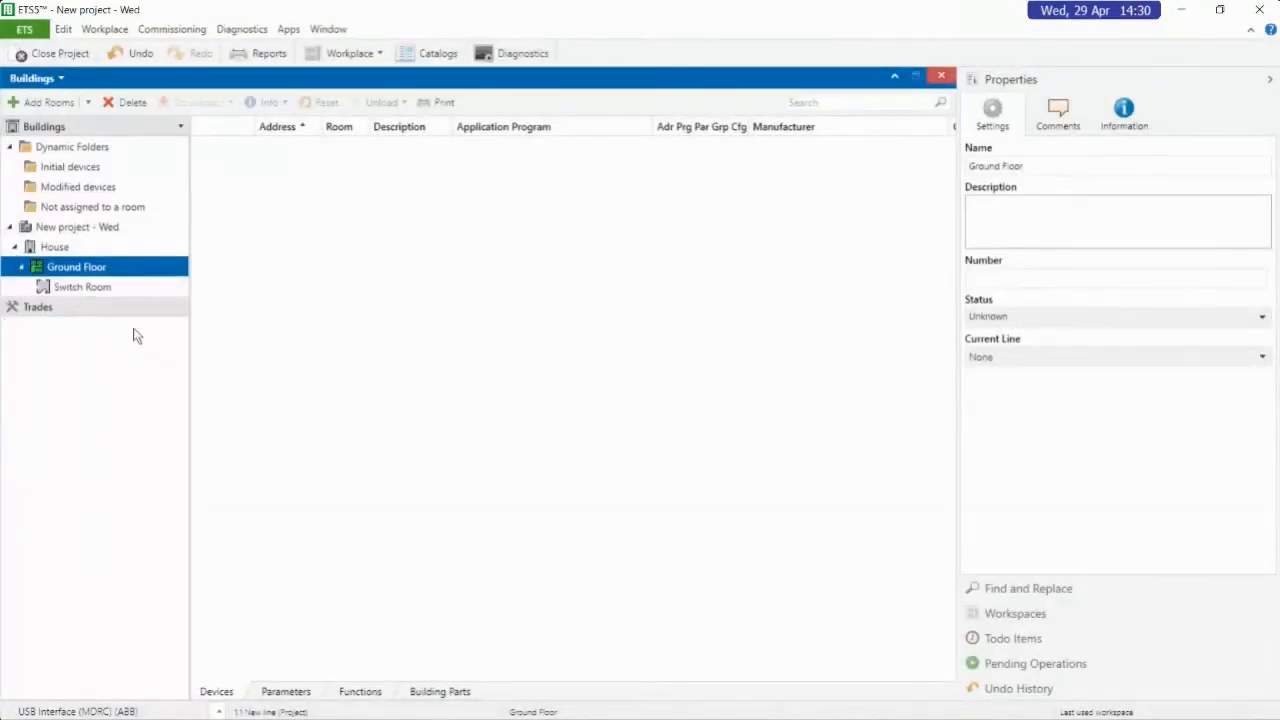
Add one room named Kitchen to Ground Floor, accepting Kitchen as its use
right_click(124, 271)
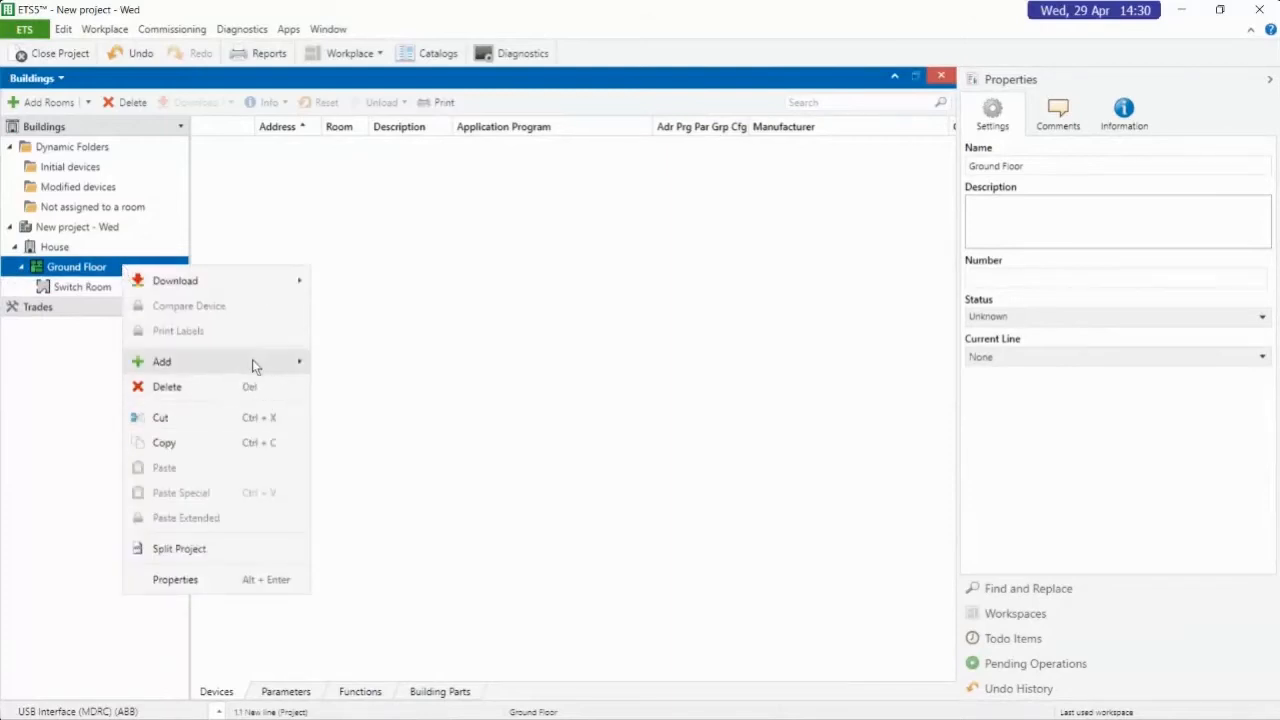
mouse_move(253, 367)
click(338, 362)
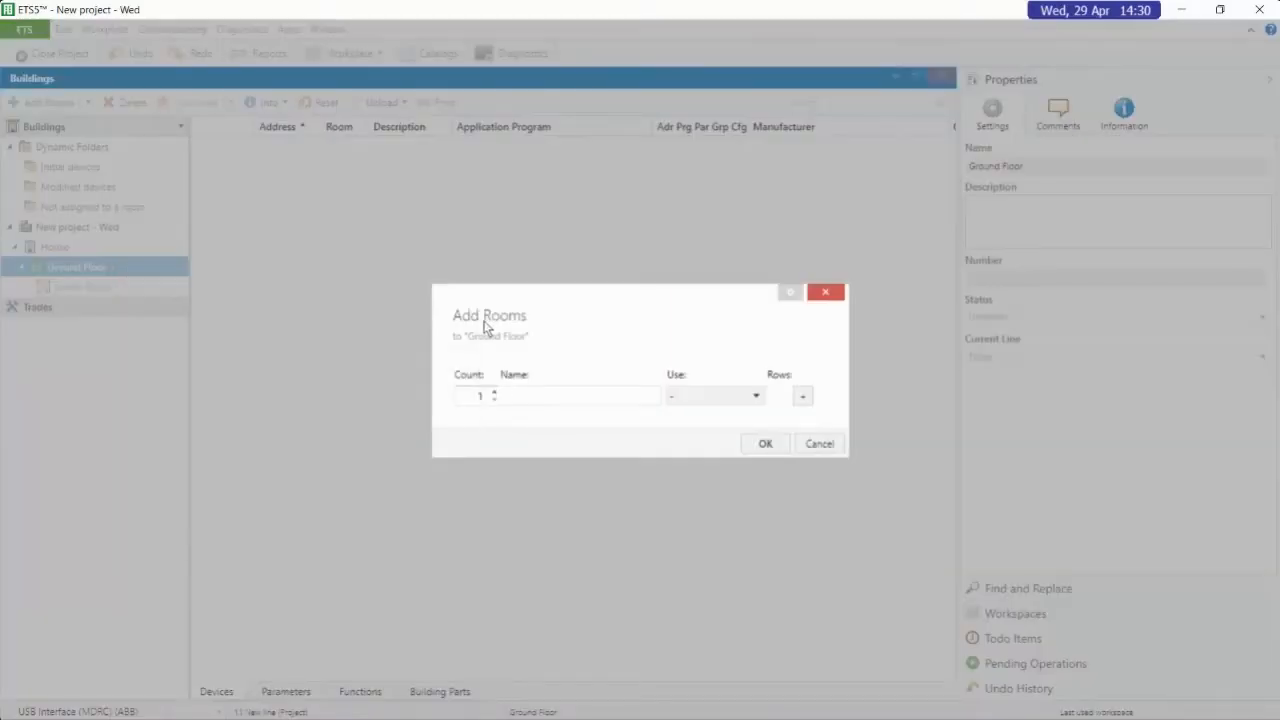
text(Kitchen)
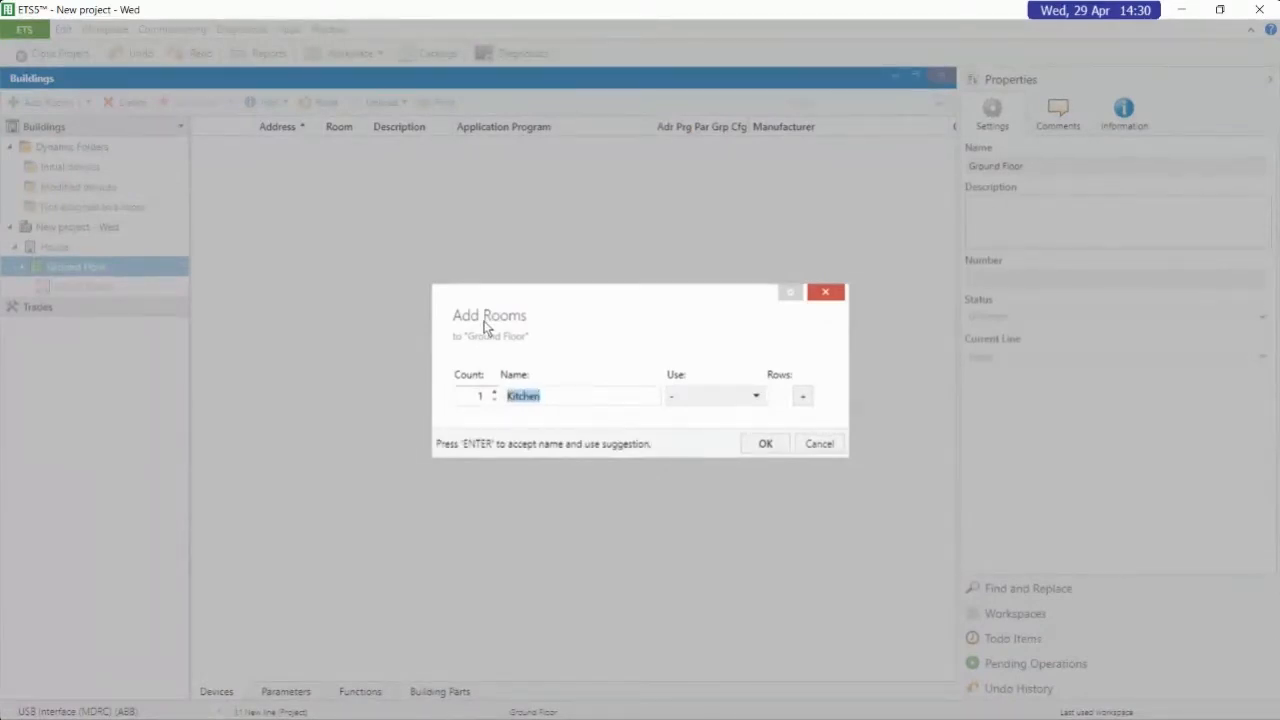
key(Return)
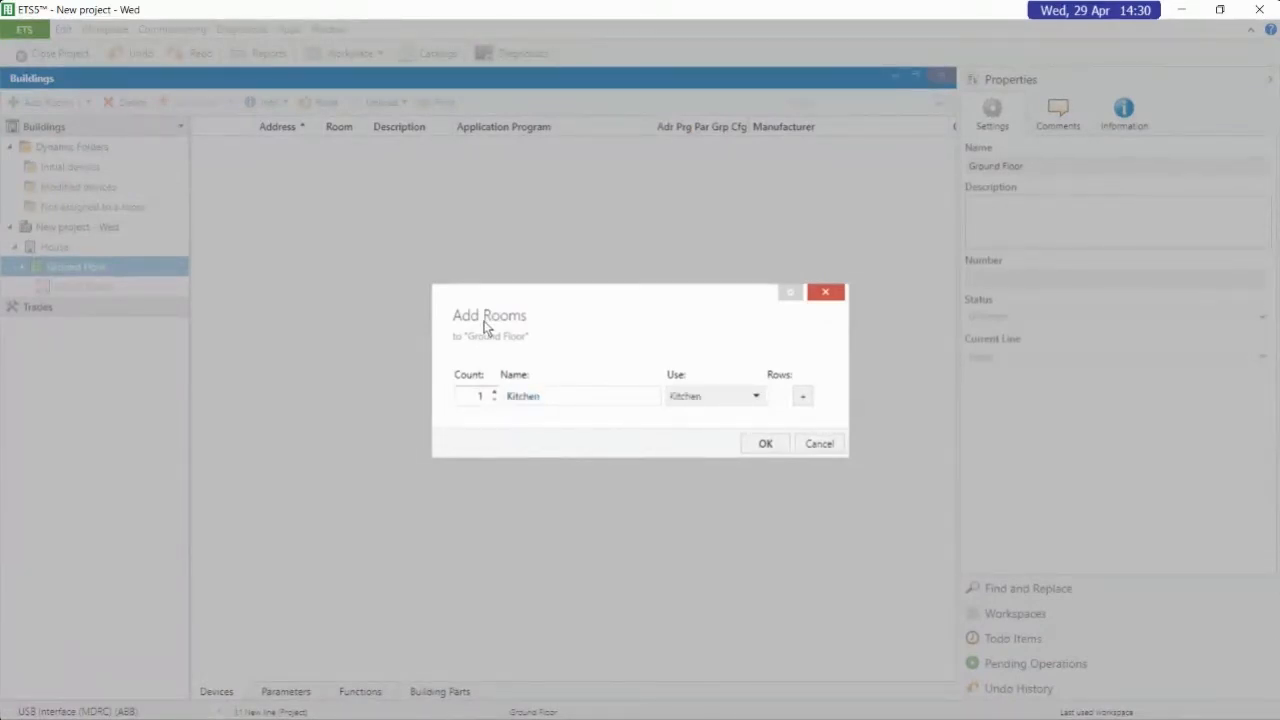
click(746, 443)
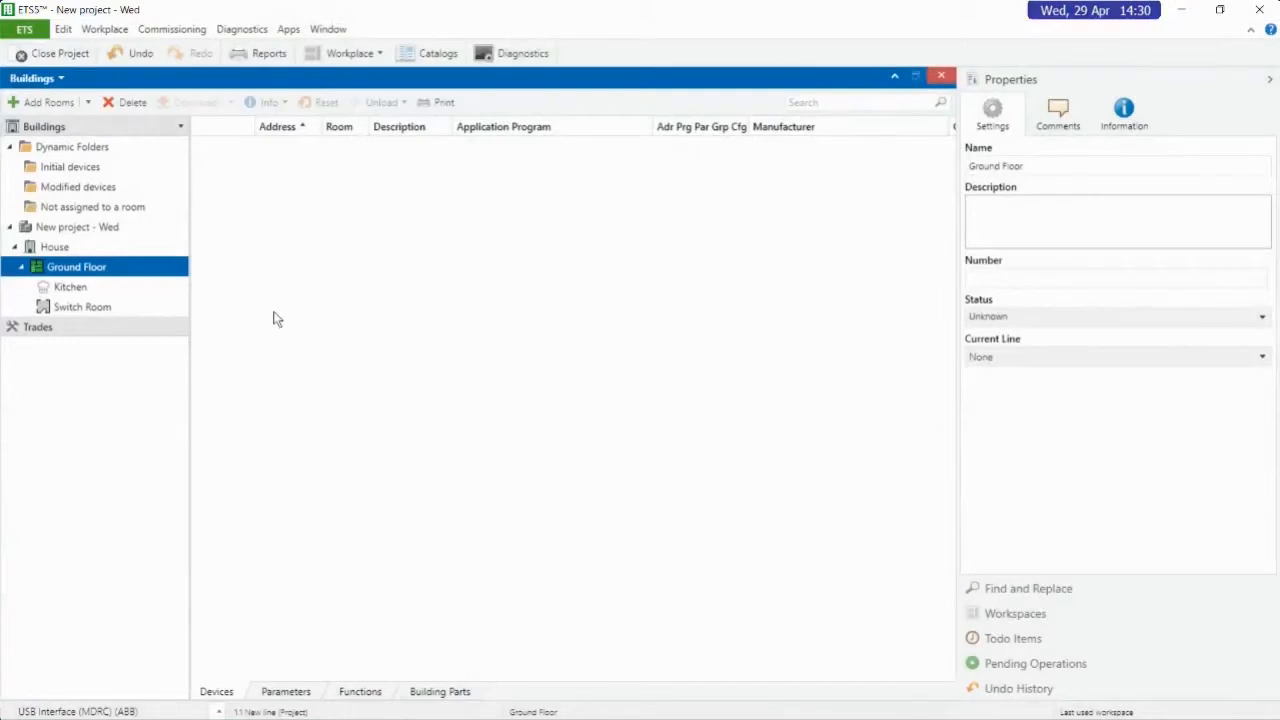
Add one cabinet named Db01 to Switch Room and expand the room in the building tree
click(80, 309)
right_click(79, 311)
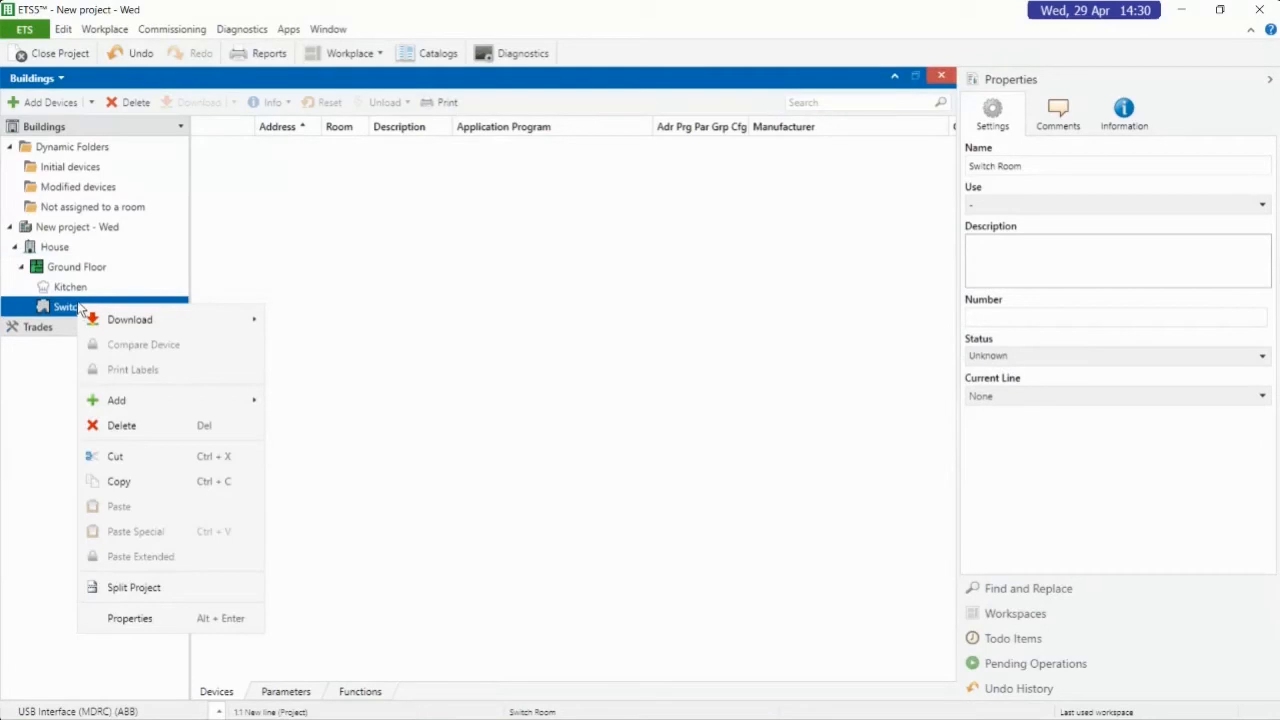
mouse_move(142, 405)
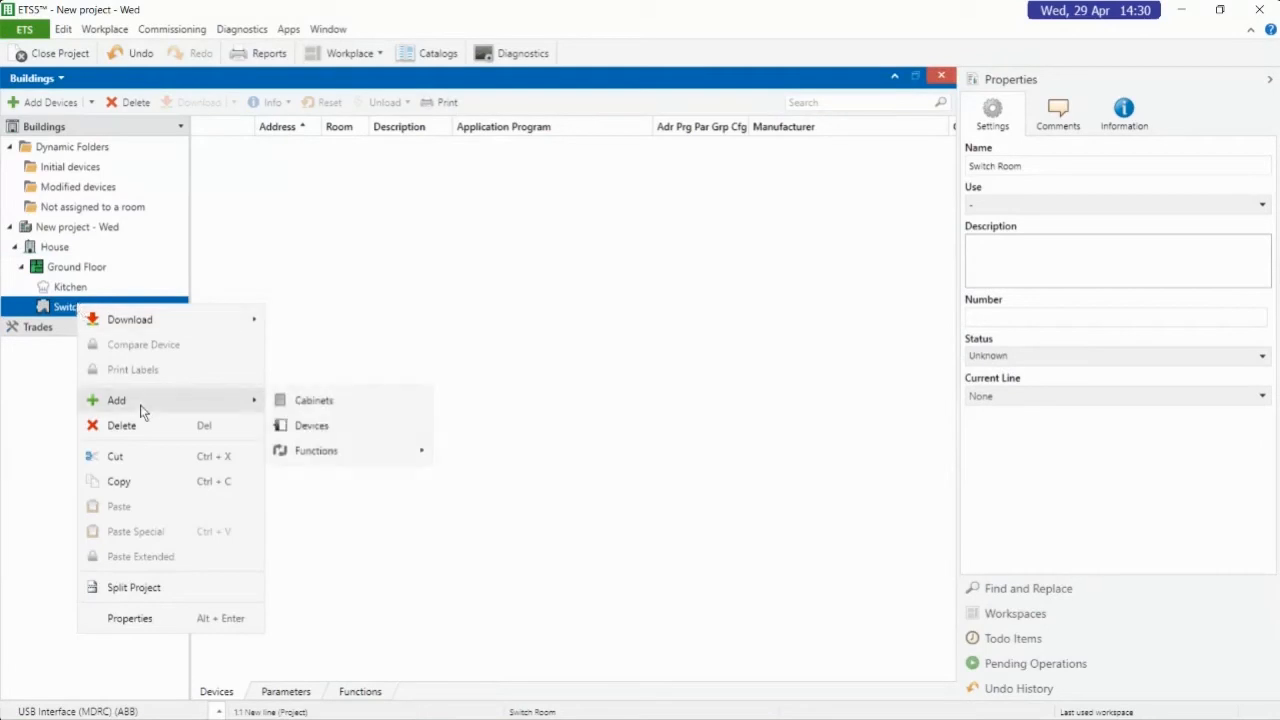
click(314, 402)
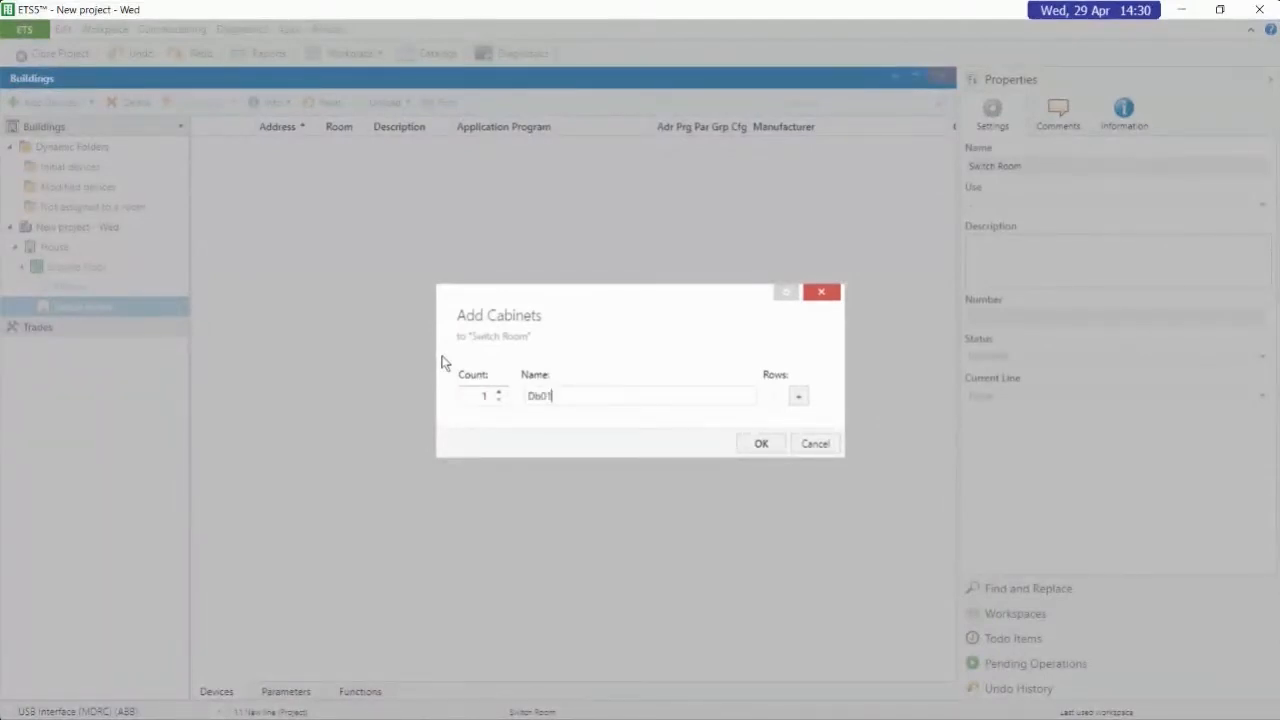
key(Return)
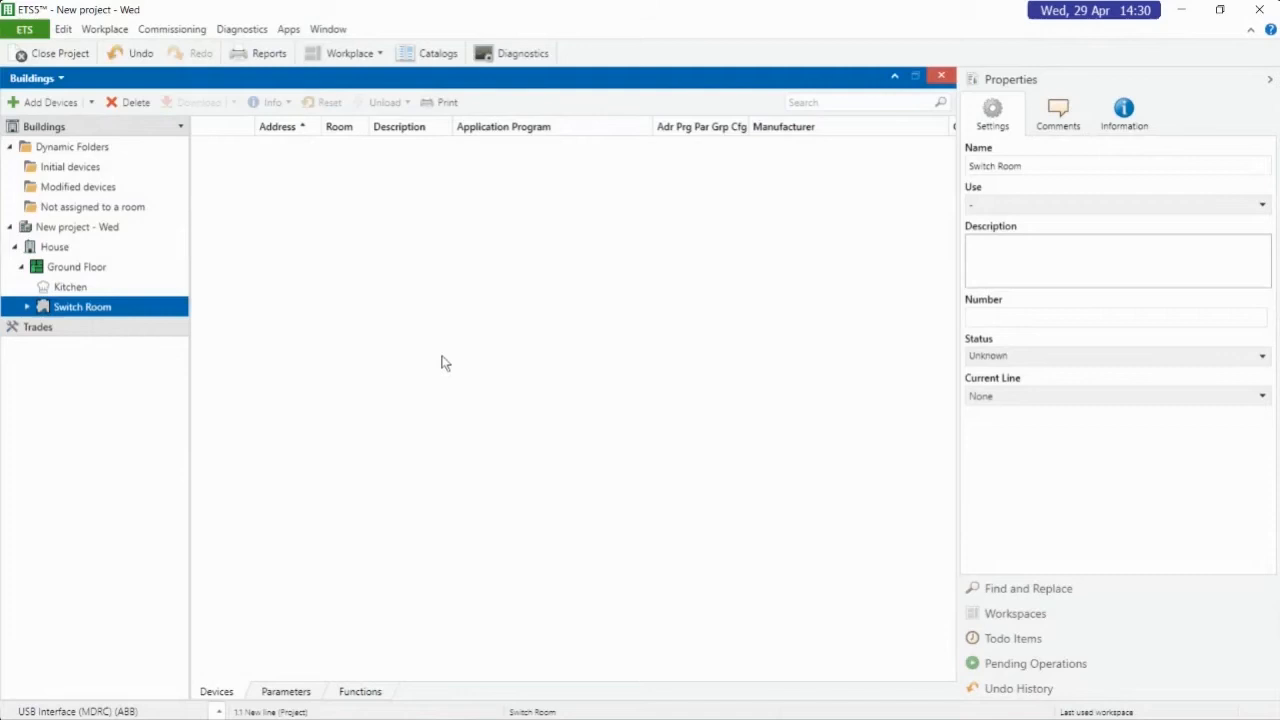
click(28, 309)
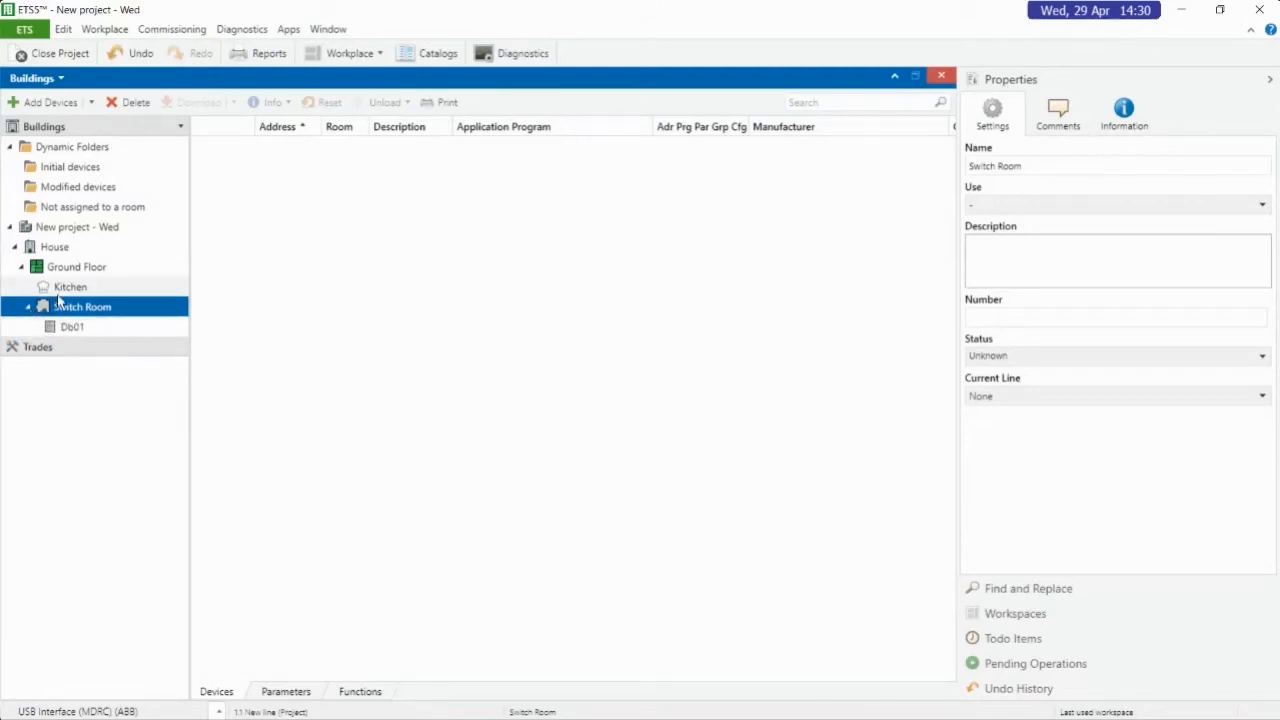
Start adding devices to cabinet Db01 and search the product catalog for sa/s8.16
click(72, 331)
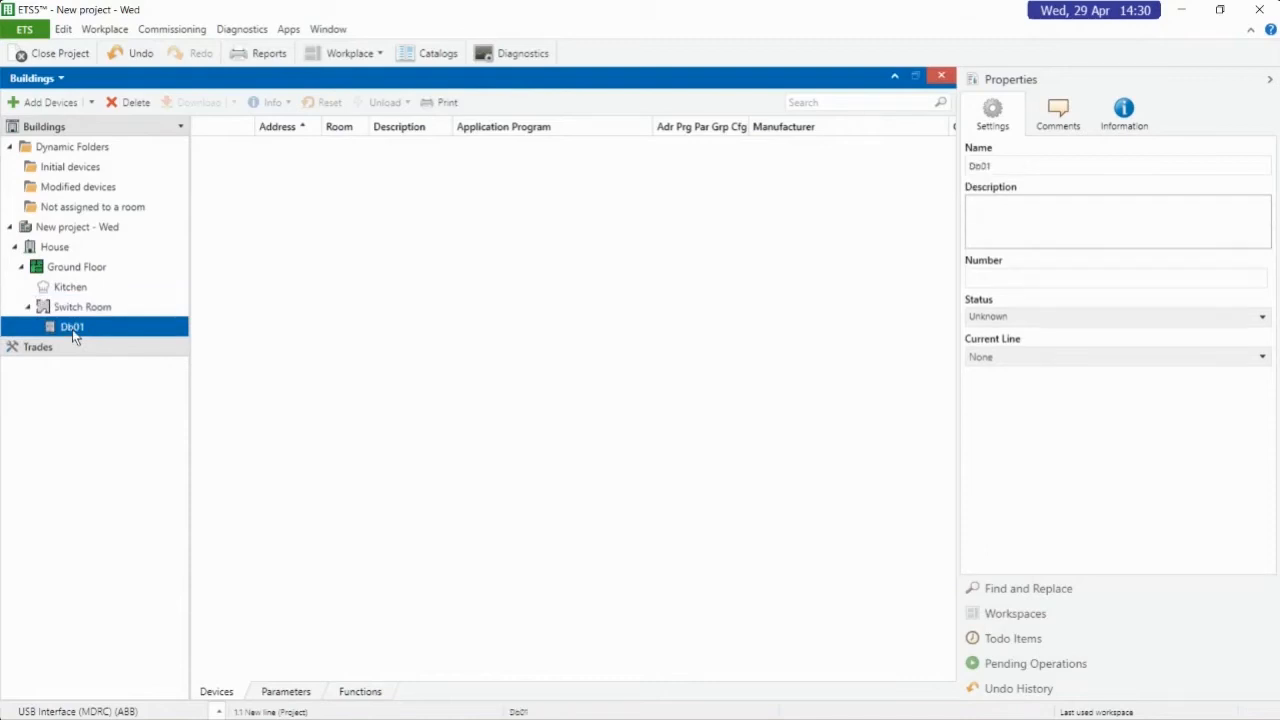
right_click(72, 329)
mouse_move(150, 424)
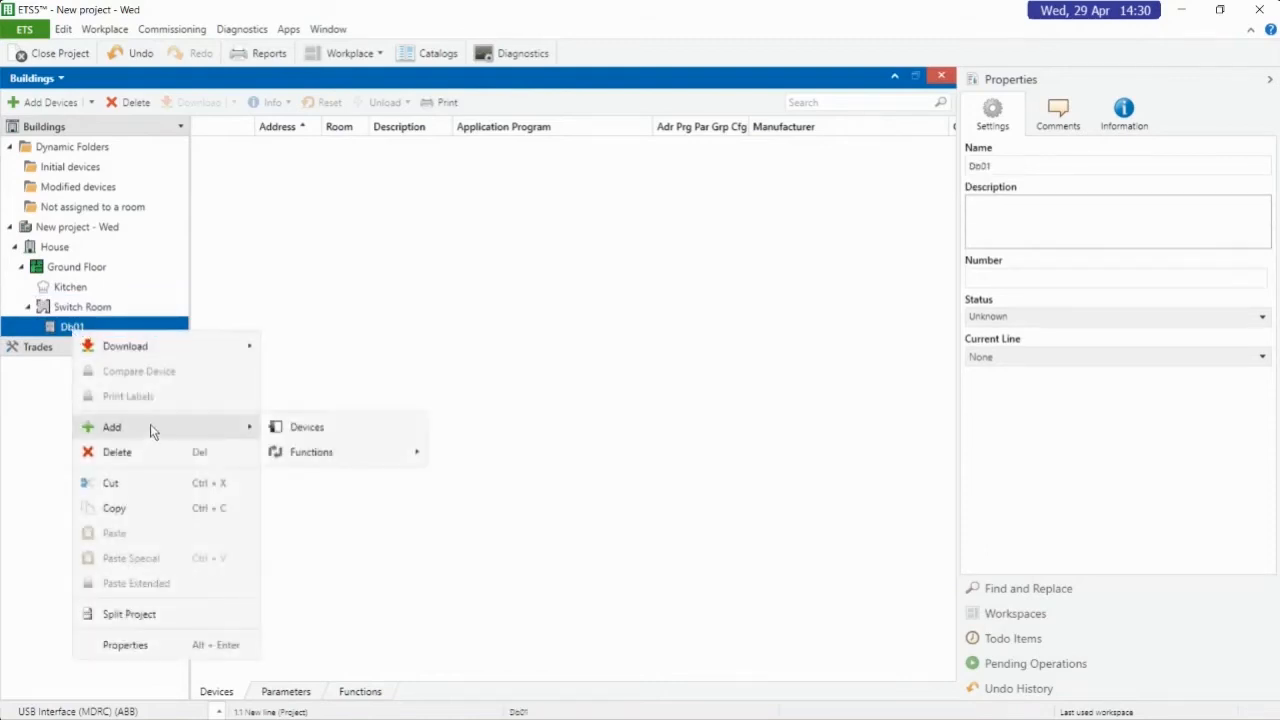
click(337, 434)
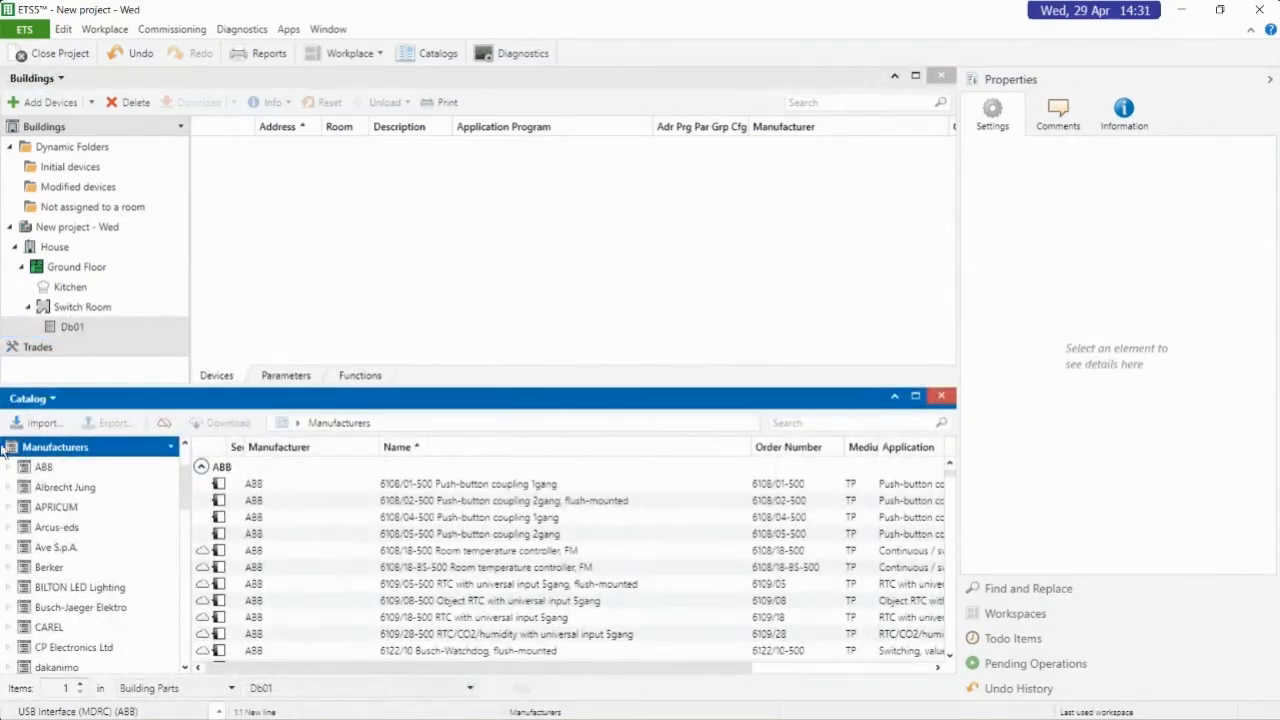
click(795, 424)
text(sa/s8.16)
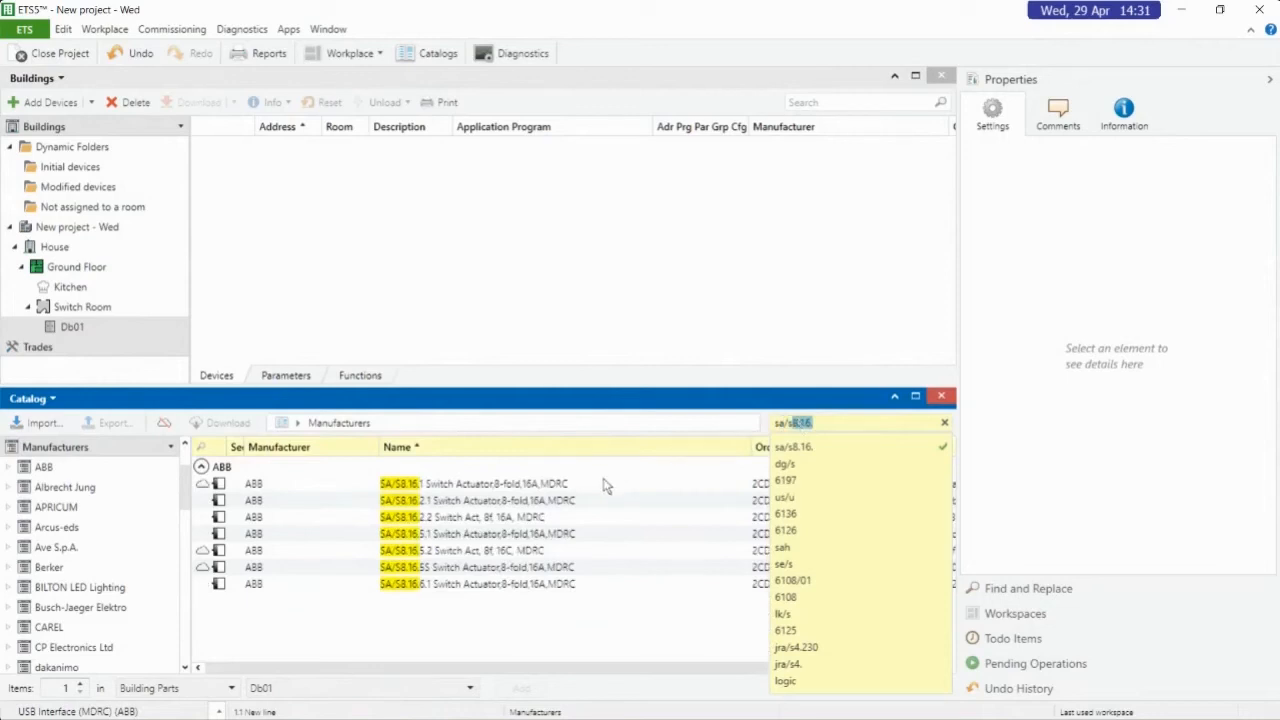
click(604, 640)
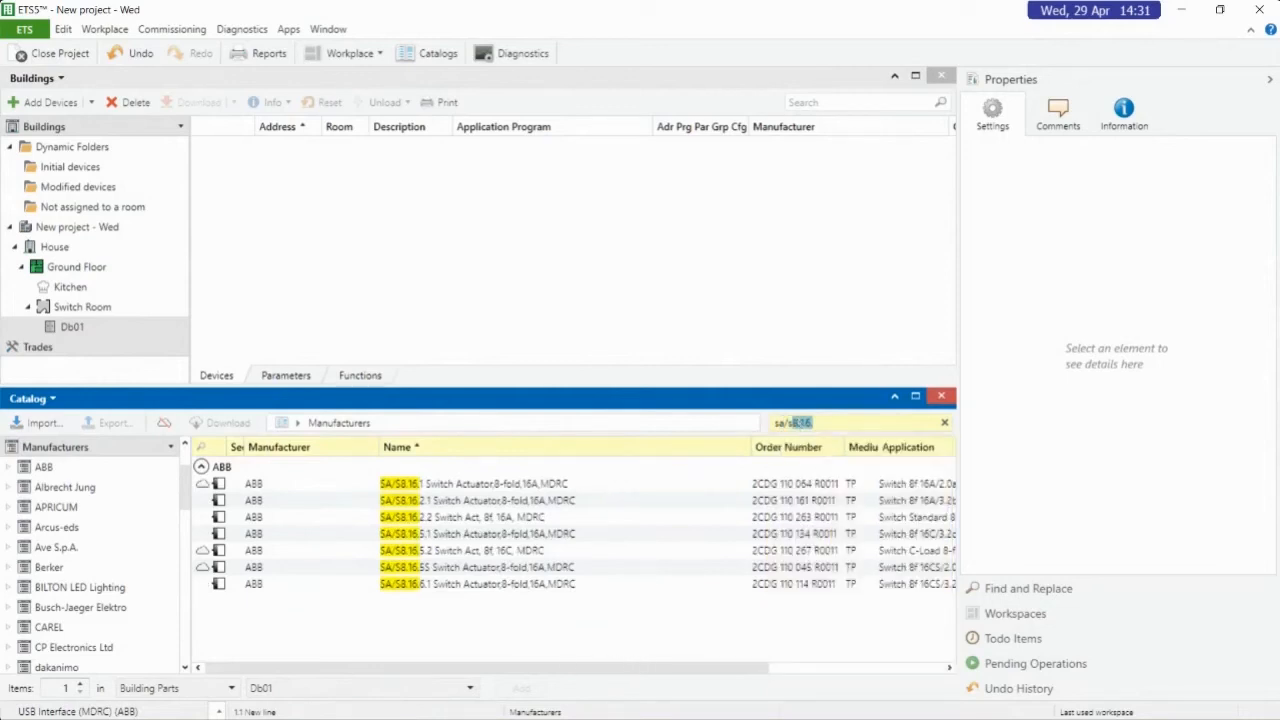
Try to add one SA/S8.16.2.2 switch actuator to Db01 under Building Parts
click(340, 521)
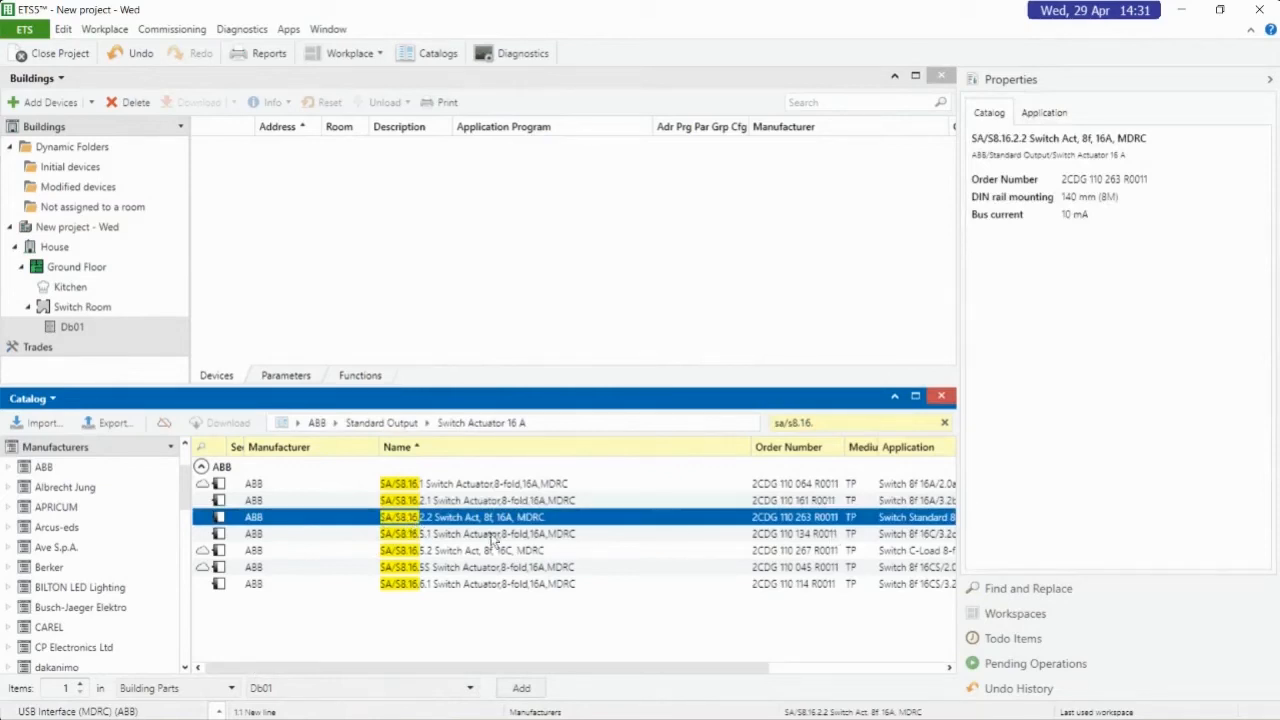
click(230, 688)
click(230, 691)
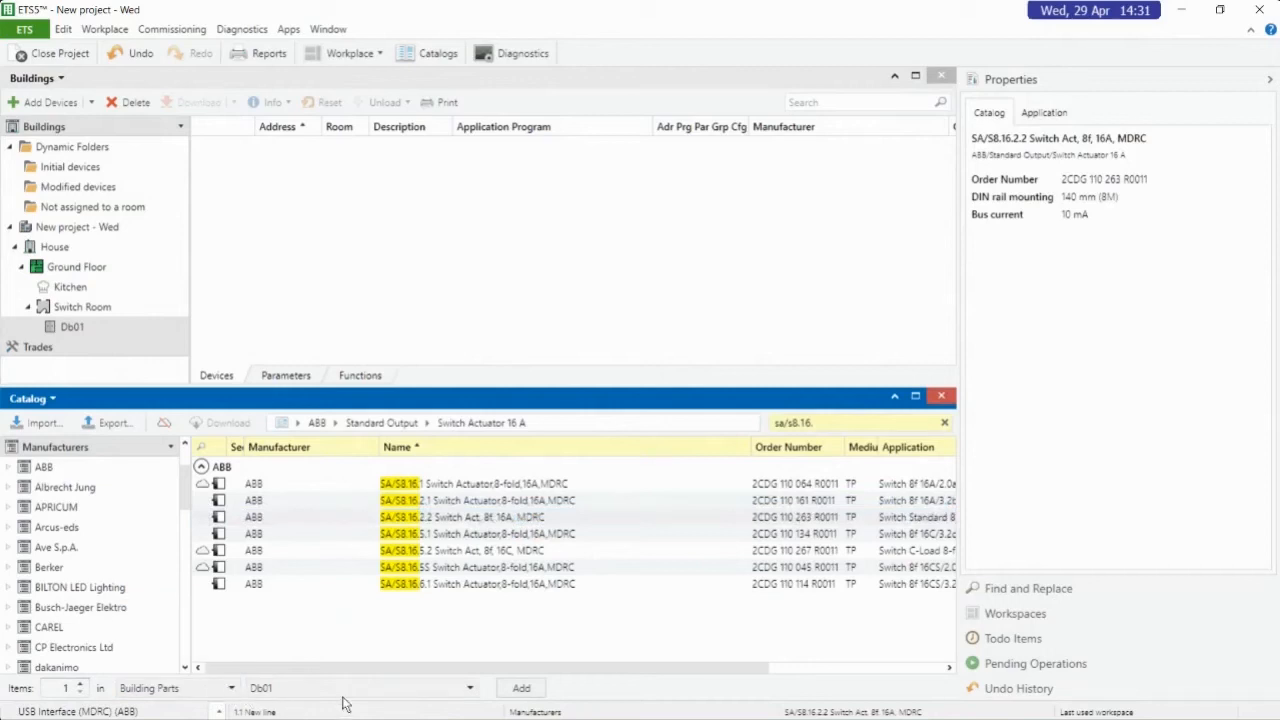
click(521, 688)
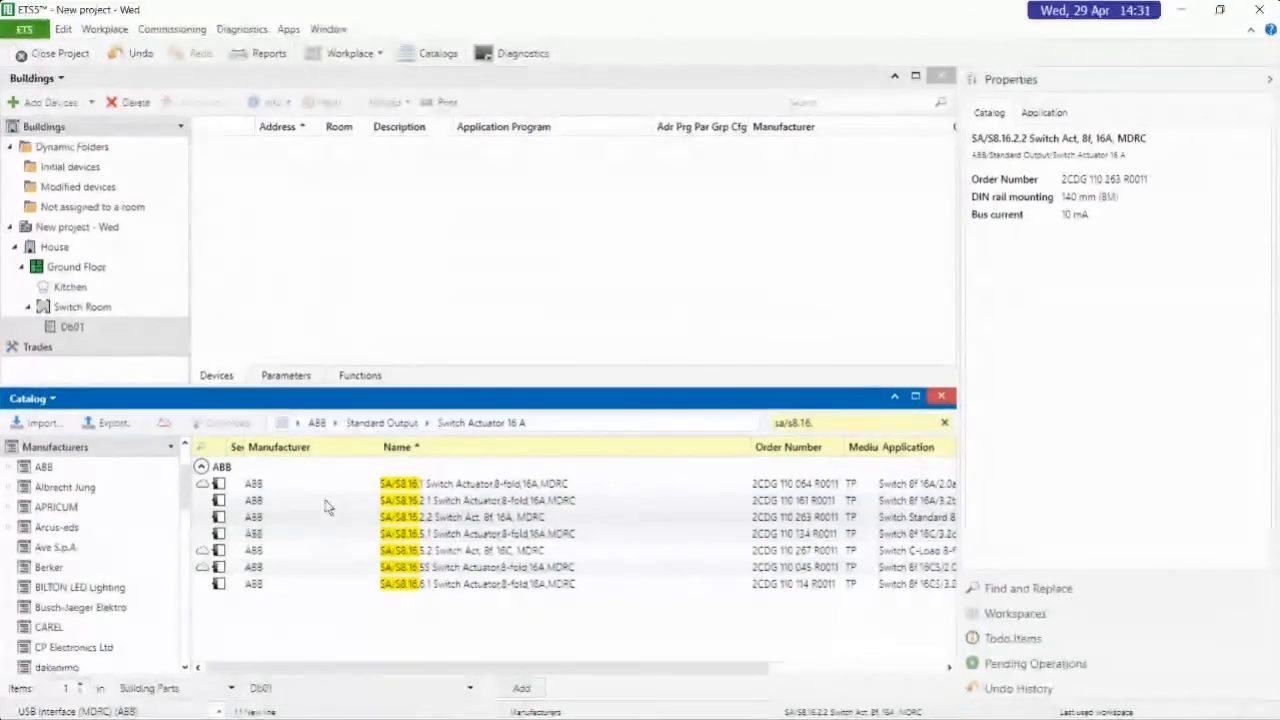
Add three ABB SA/S8.16.2.1 switch actuators (8-fold, 16A, MDRC) from the catalog to cabinet Db01
click(327, 503)
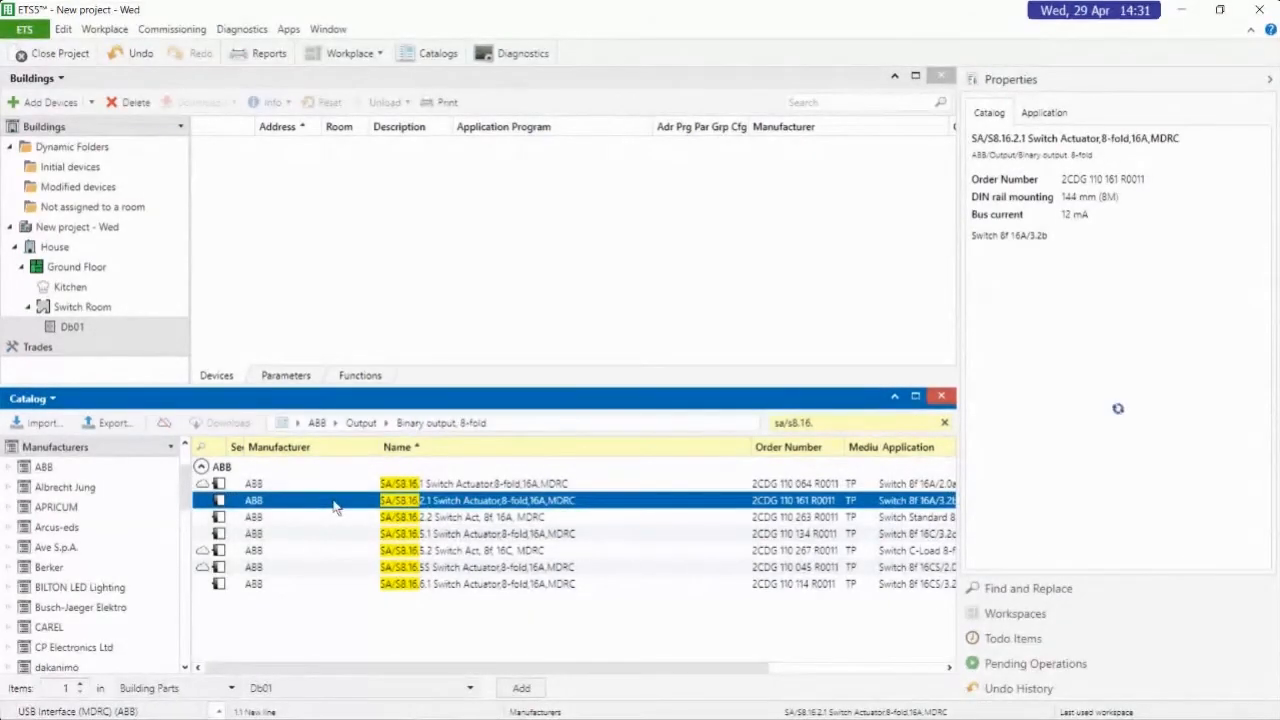
drag(335, 507, 375, 245)
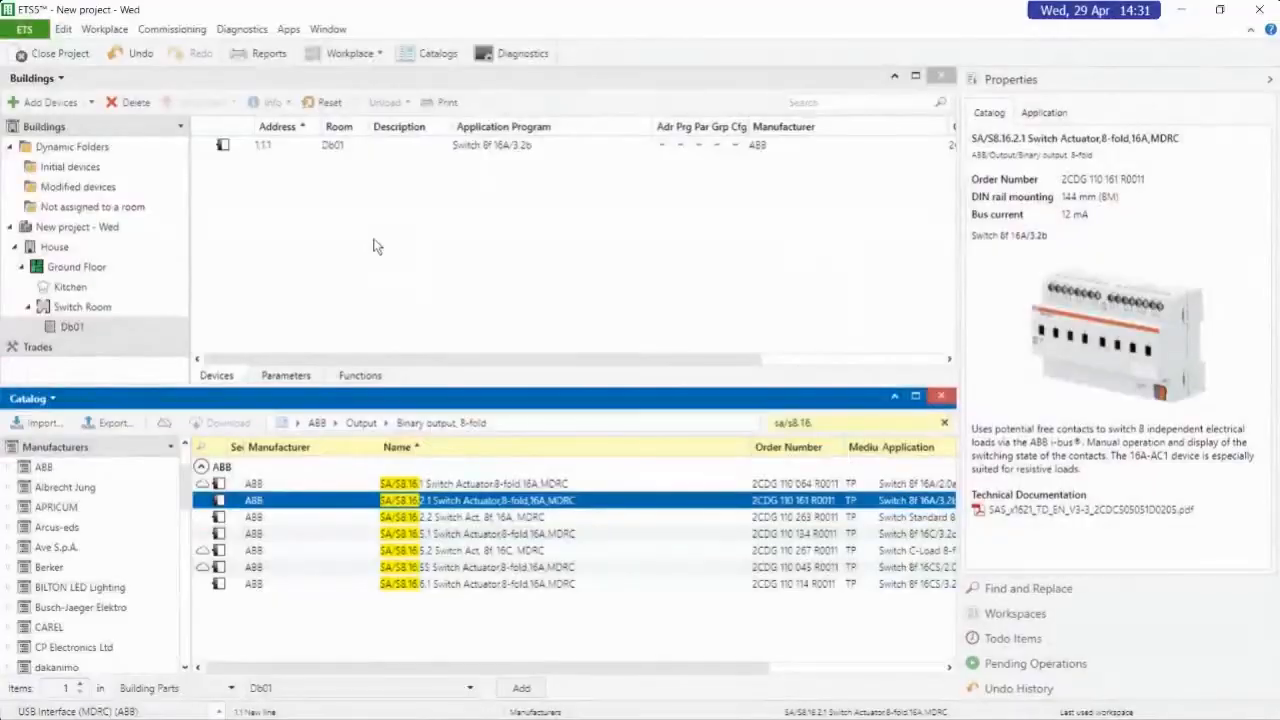
double_click(512, 503)
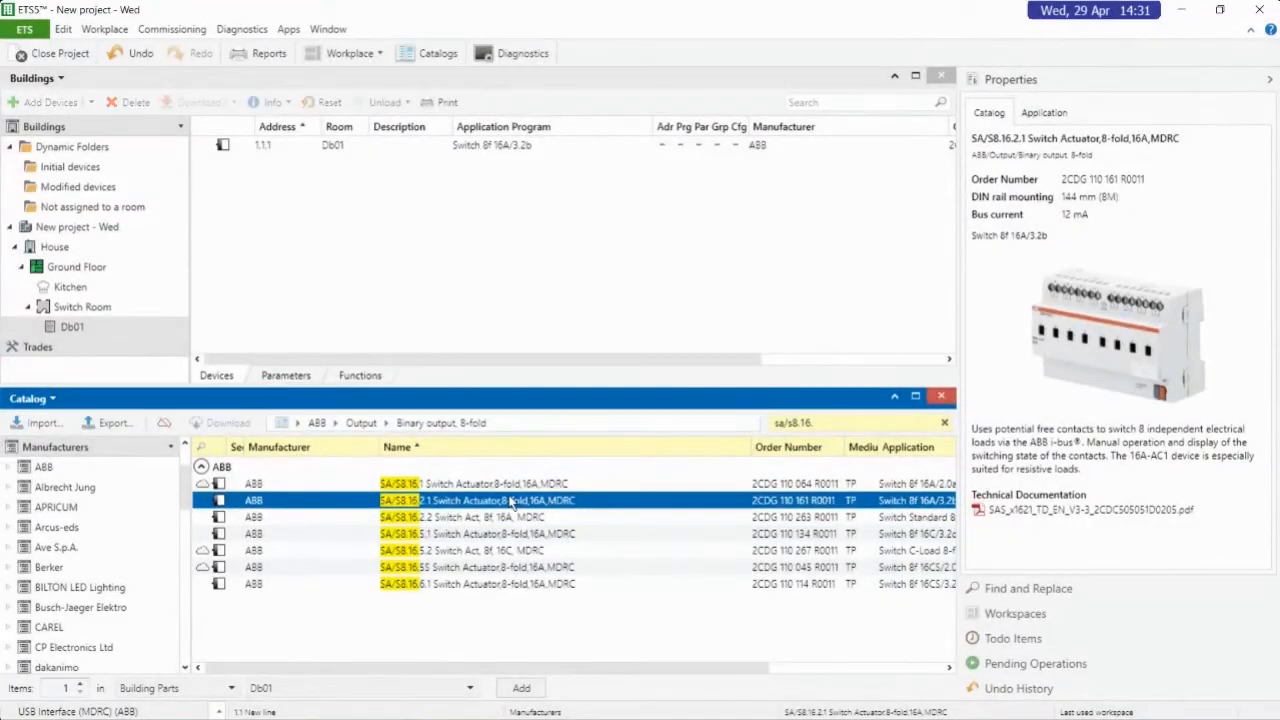
click(520, 690)
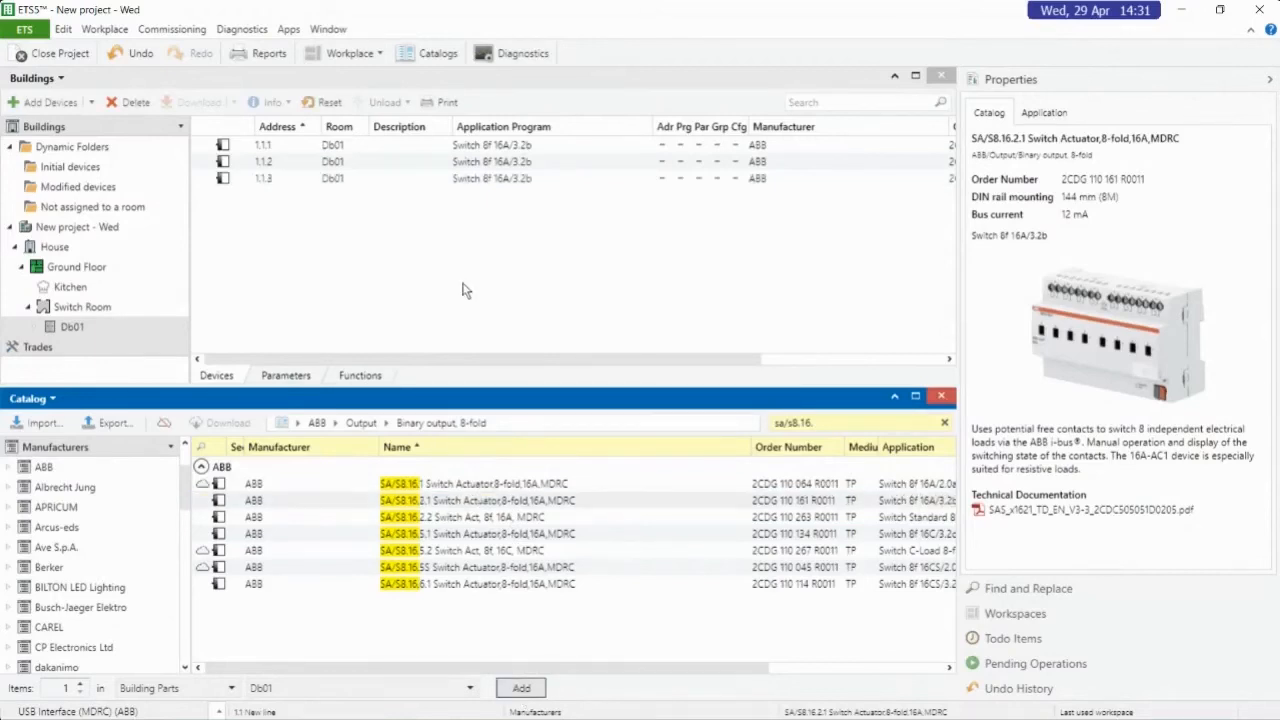
Examine the individual addresses and settings of the three switch actuators in cabinet Db01
click(261, 184)
click(276, 146)
click(278, 161)
click(277, 178)
click(283, 146)
click(279, 177)
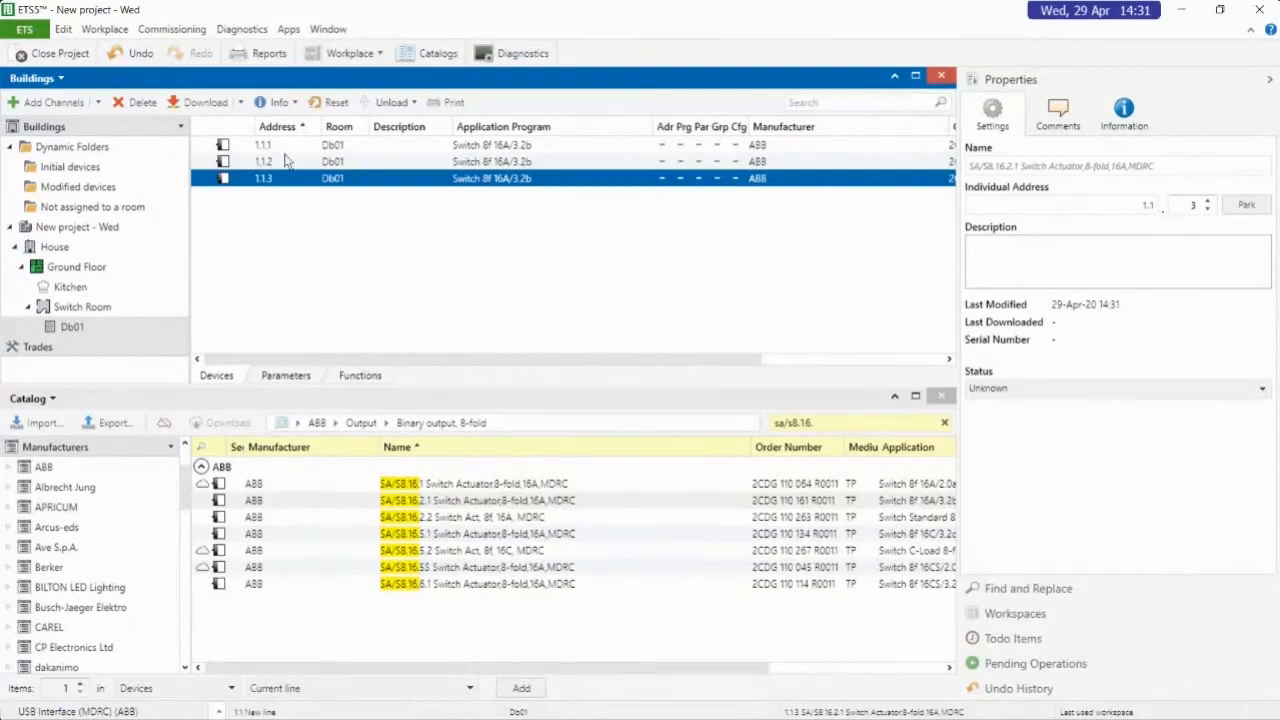
click(290, 146)
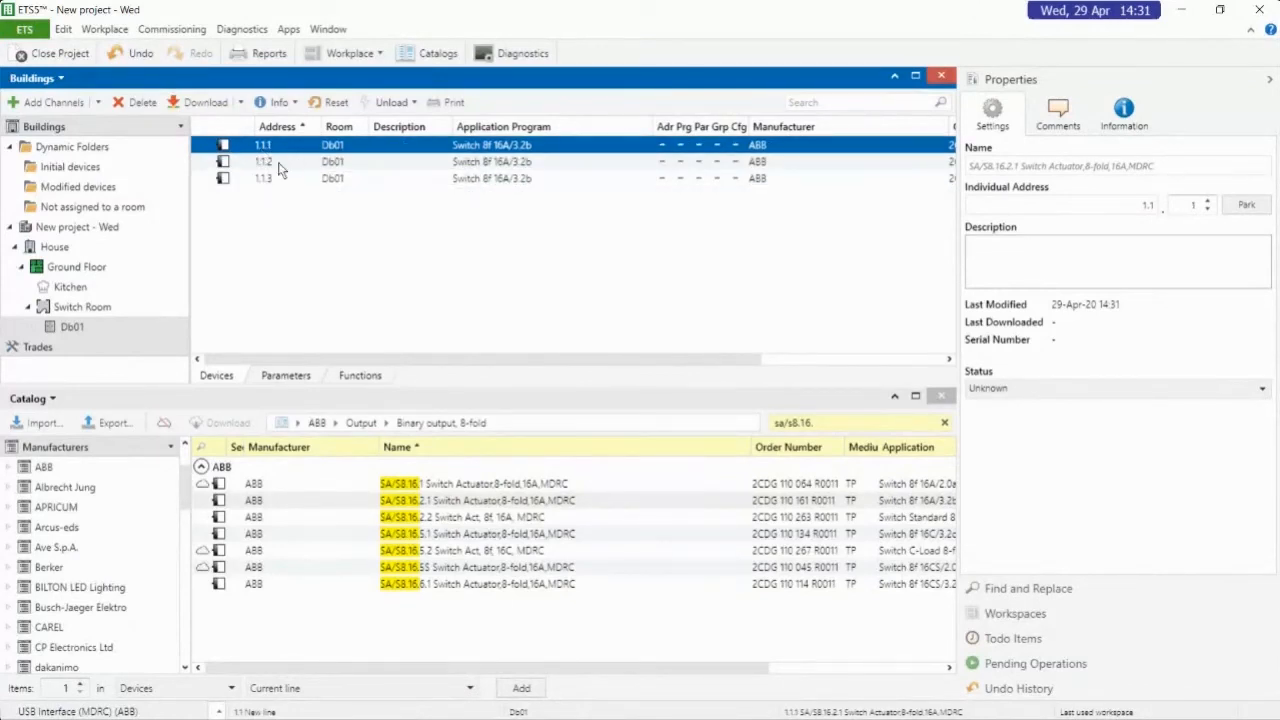
click(282, 163)
click(298, 181)
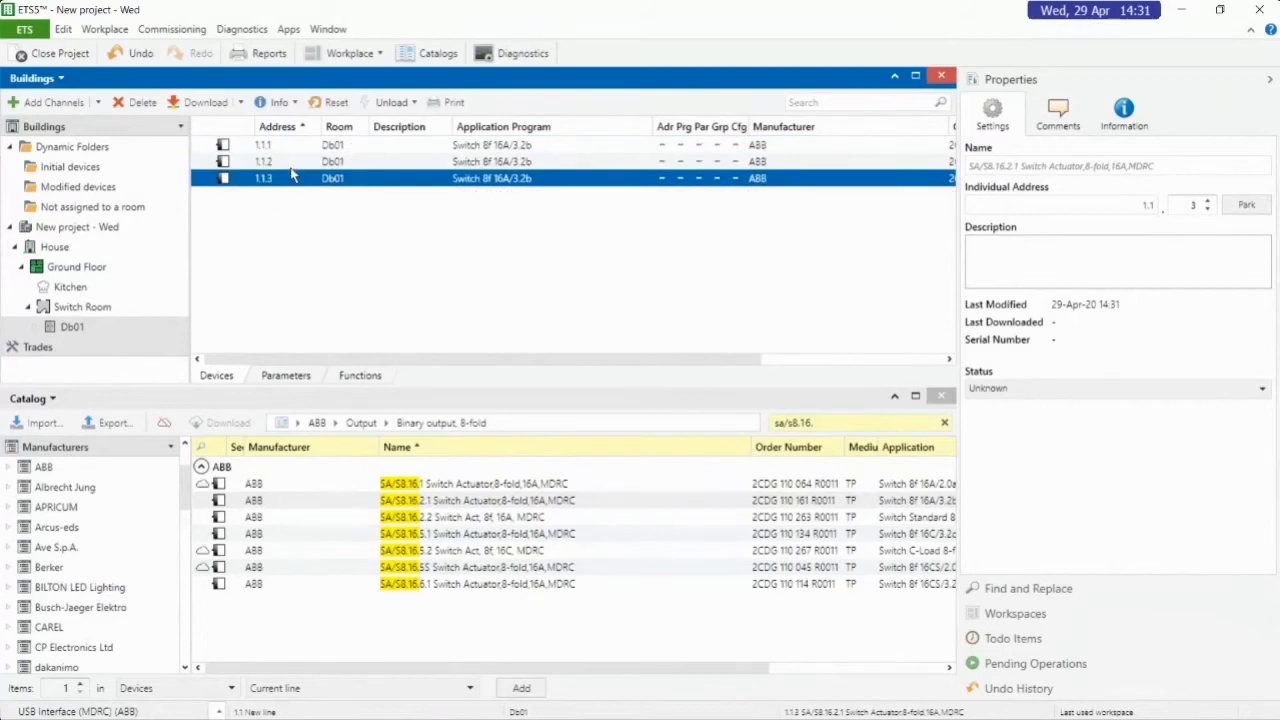
shift+click(292, 150)
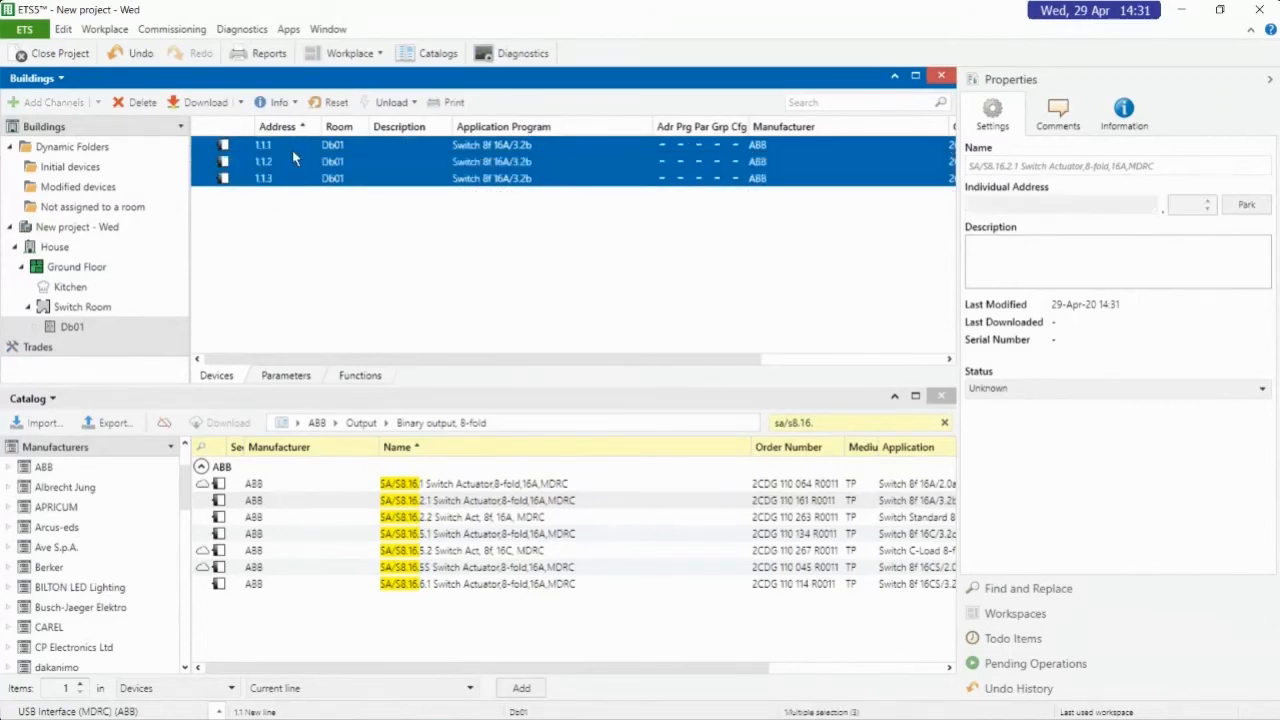
Delete switch actuators 1.1.2 and 1.1.3 from cabinet Db01 and select device 1.1.1
click(292, 158)
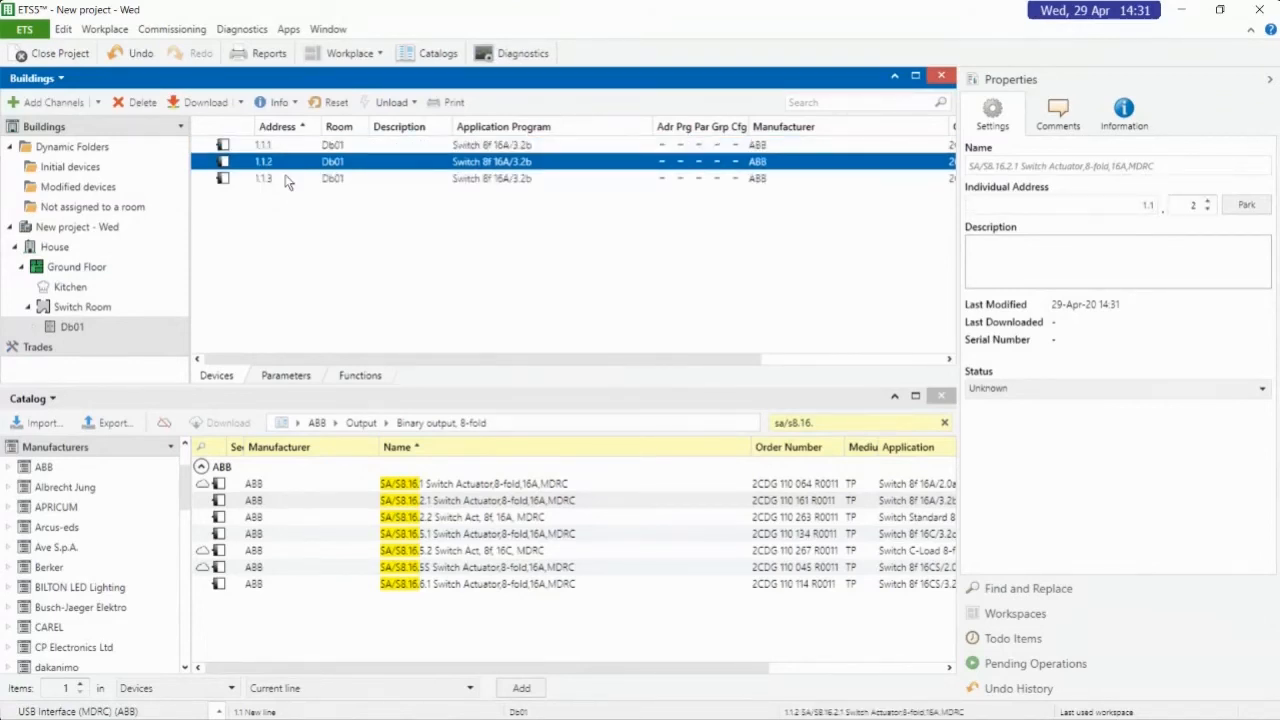
shift+click(286, 180)
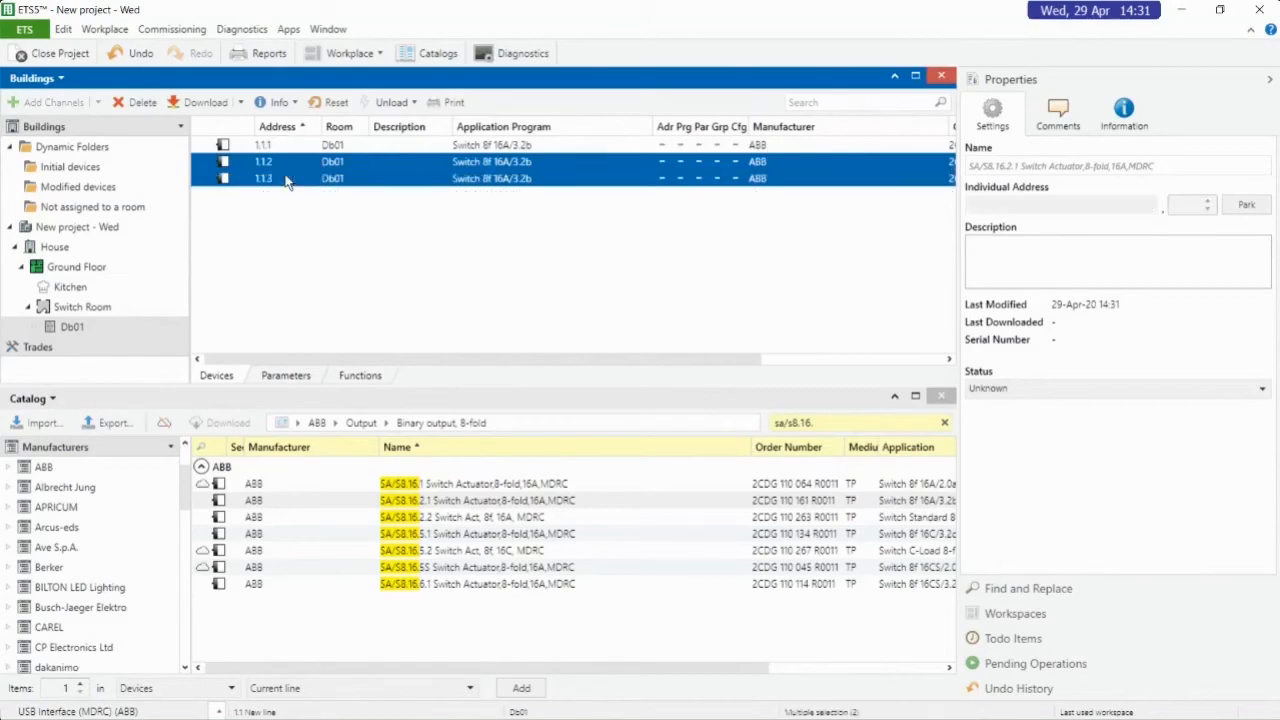
key(Delete)
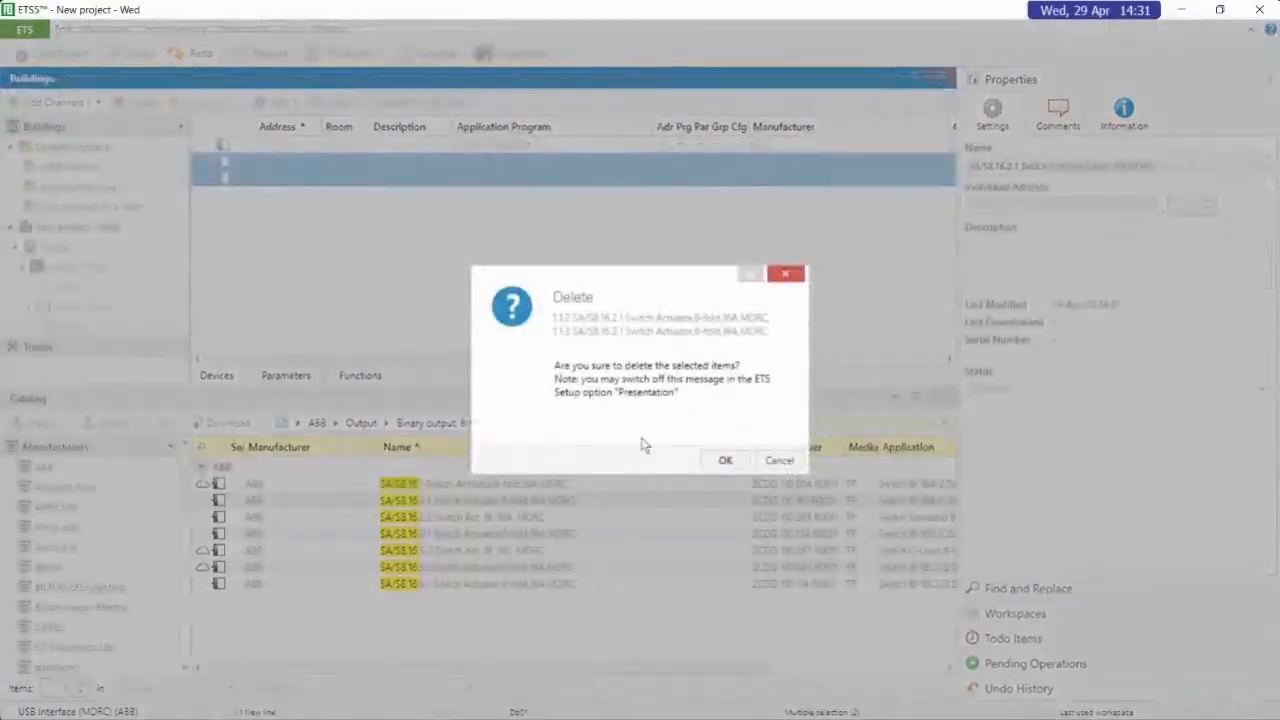
click(725, 460)
click(363, 150)
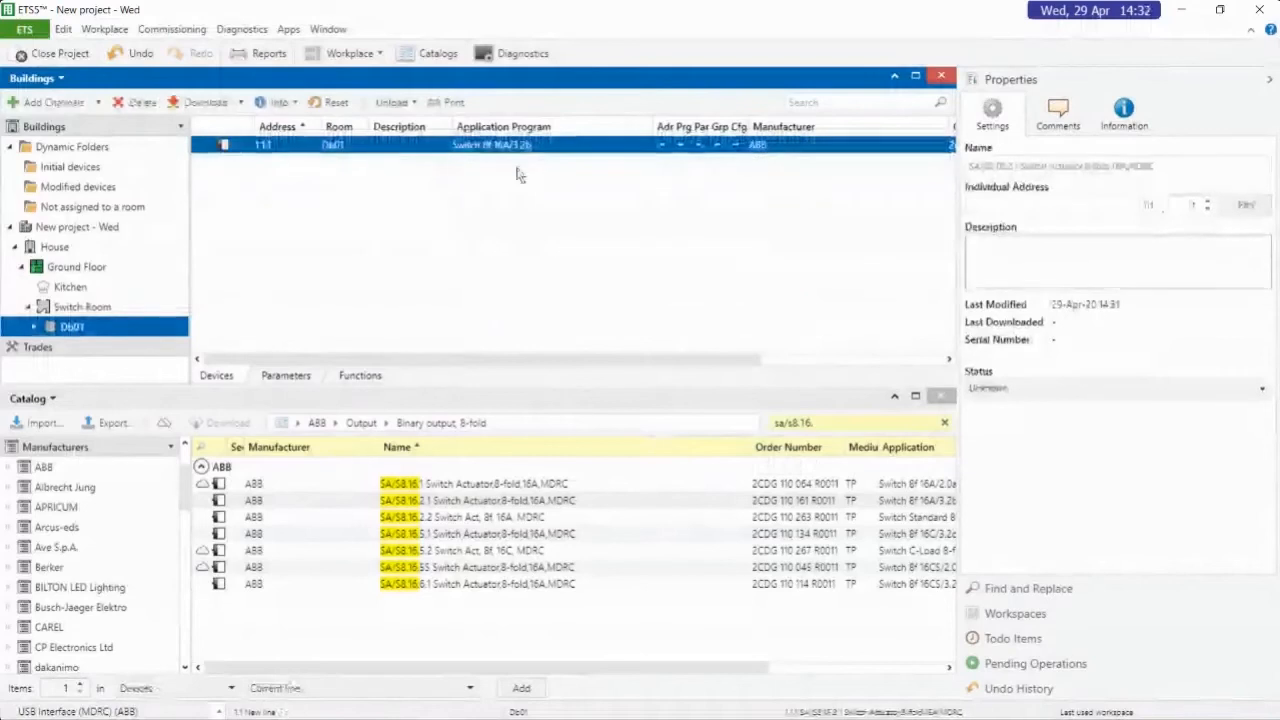
Make Switch Room the target for new devices and search the product catalog for 6126
click(84, 307)
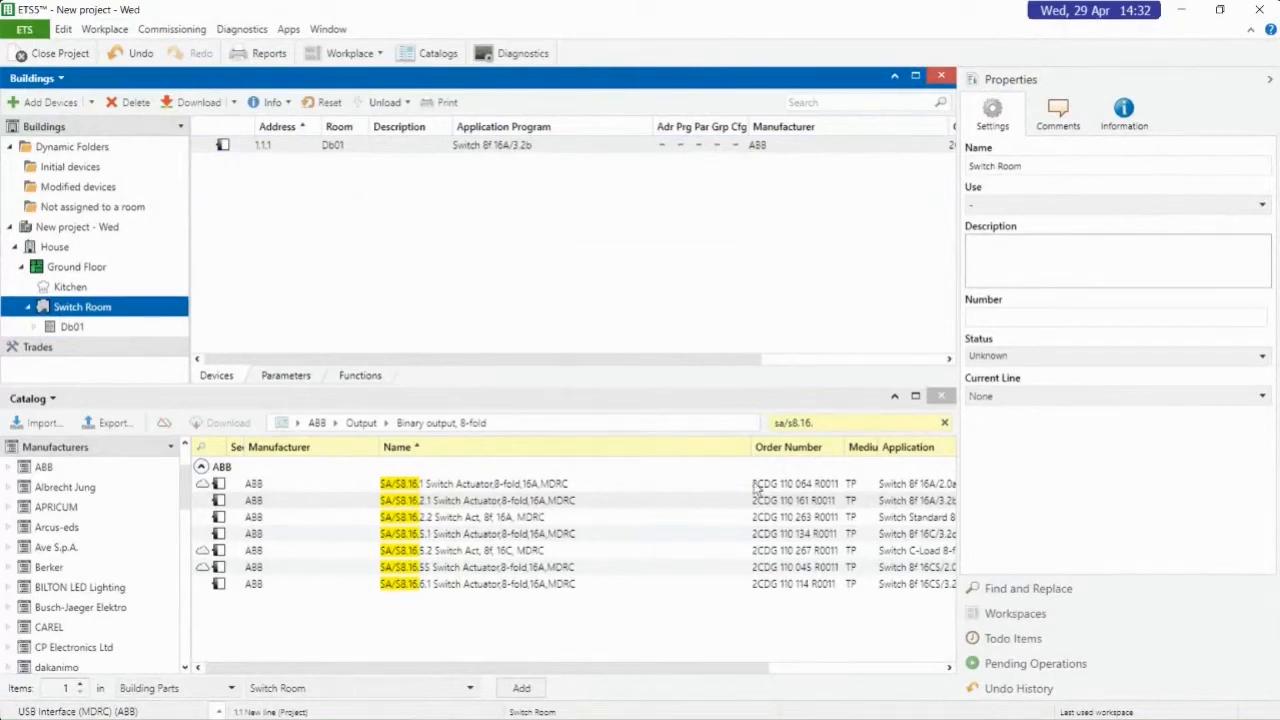
click(845, 422)
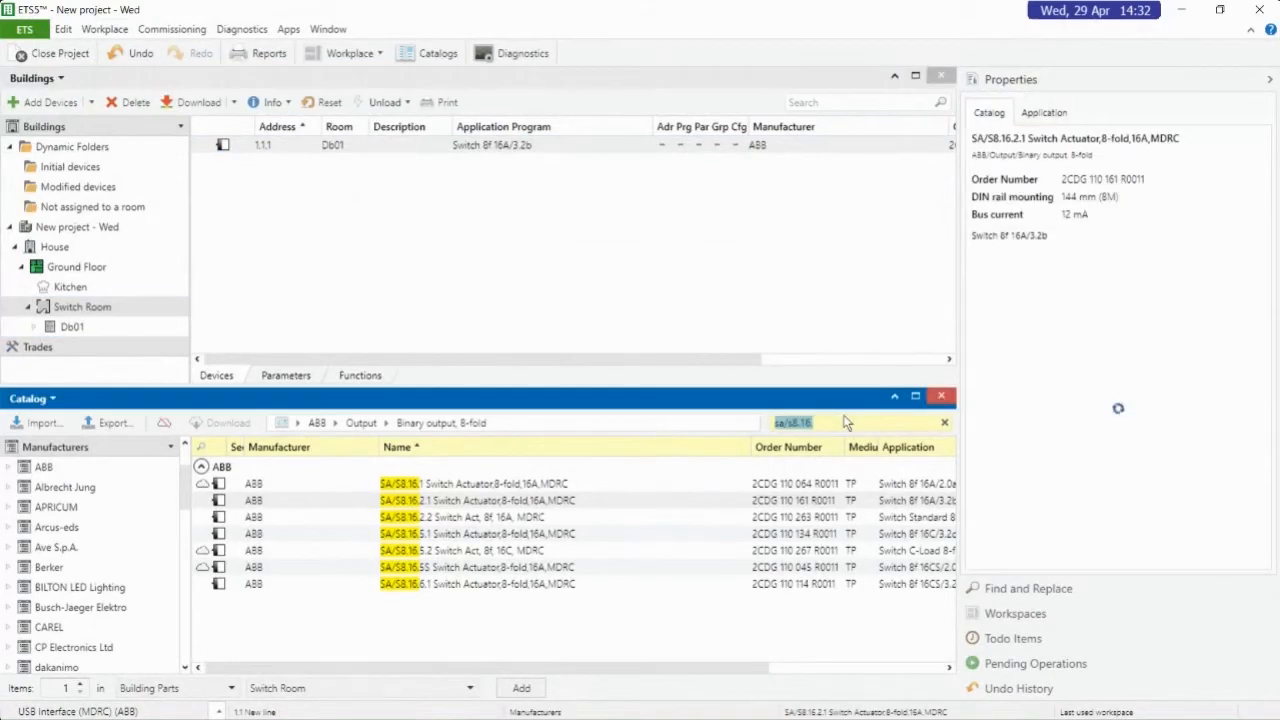
text(6126)
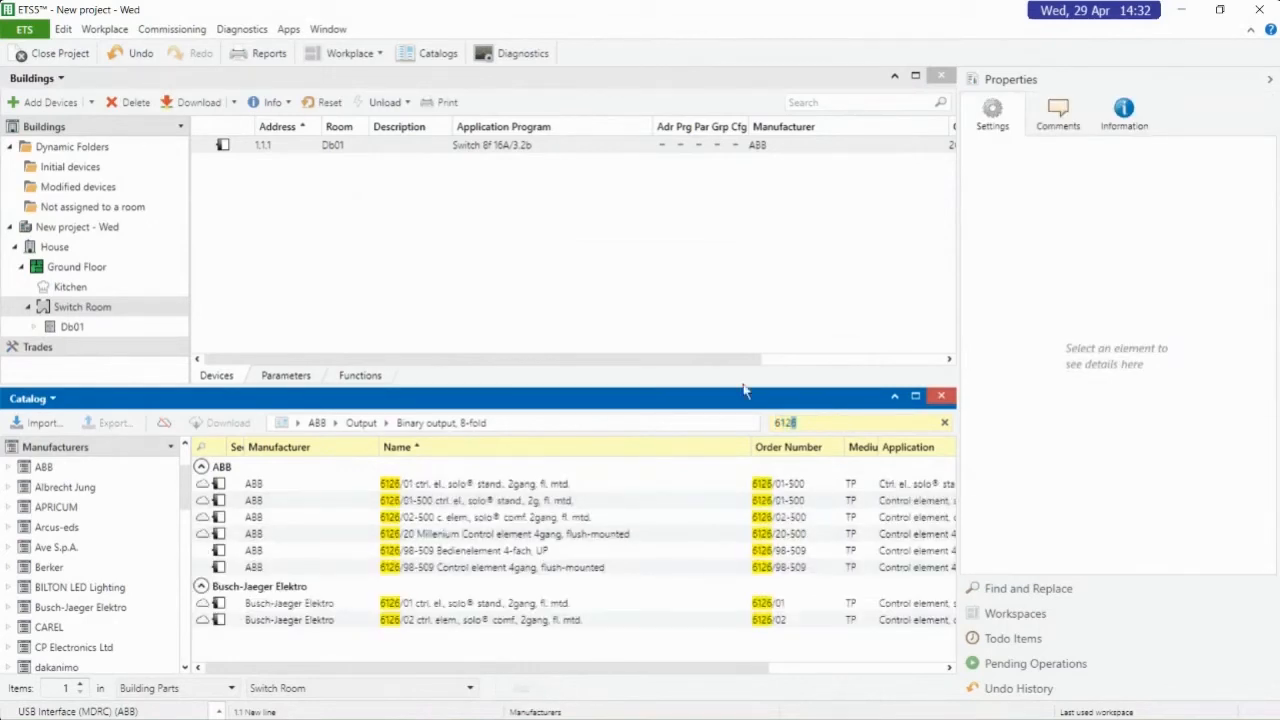
Check the application and version of the 6126/98-509 Control element 4gang, and collapse Properties to widen the catalog list
click(376, 570)
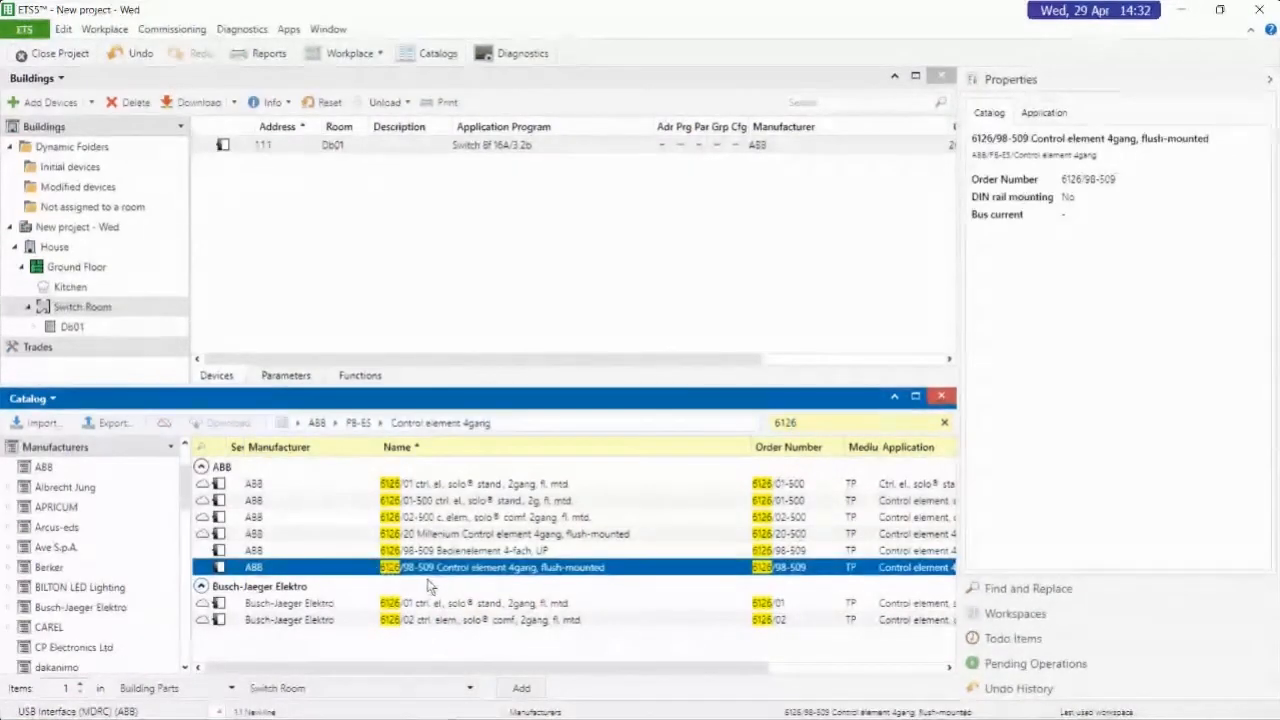
drag(765, 668, 937, 668)
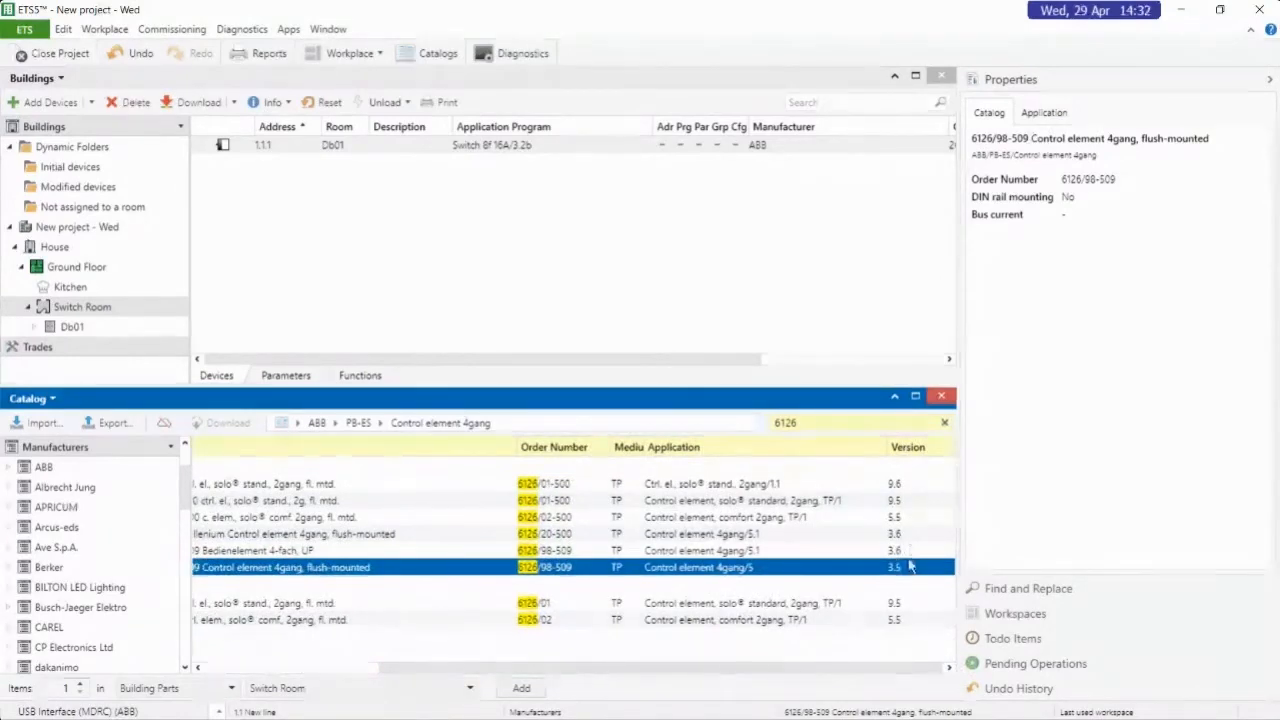
drag(728, 668, 540, 668)
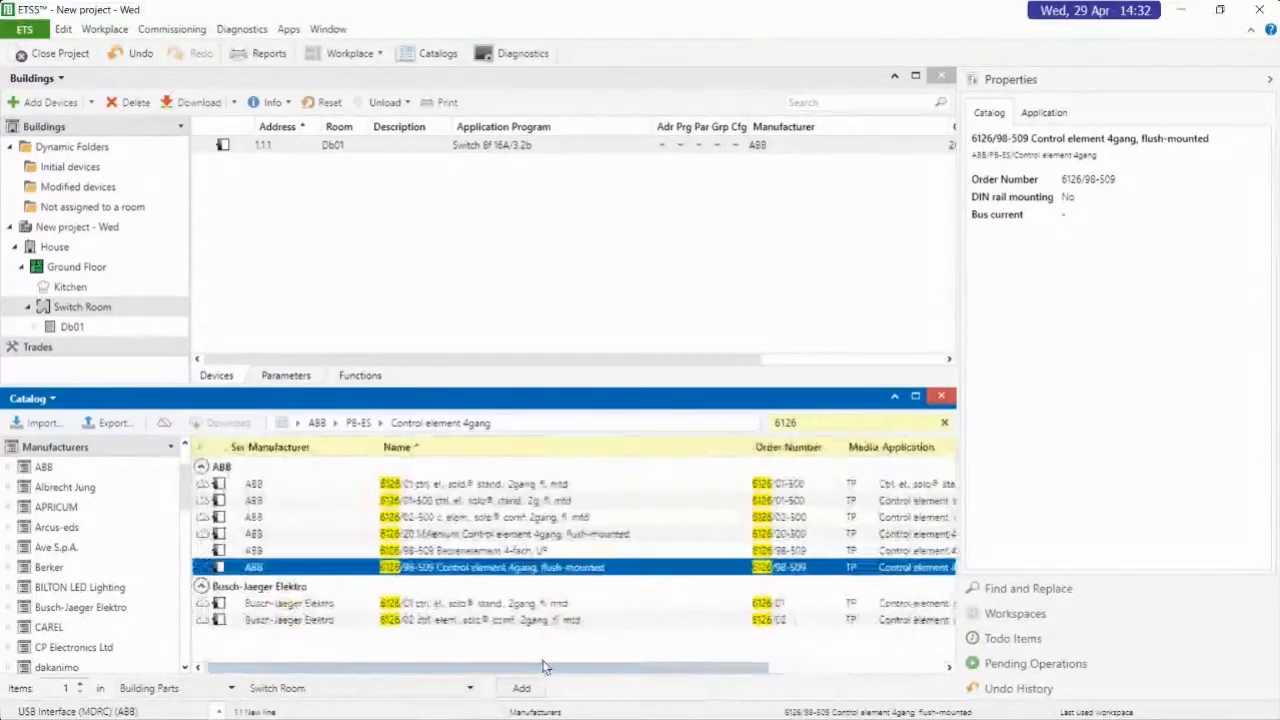
click(1269, 81)
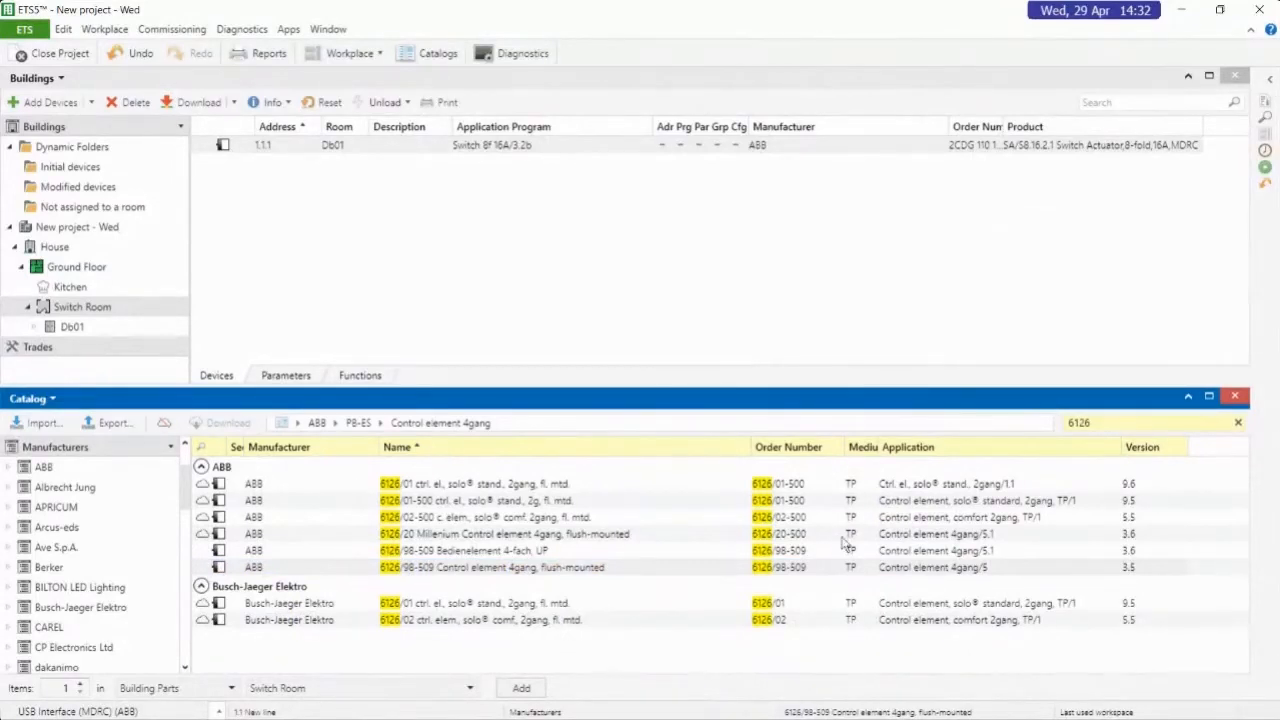
Add one ABB 6126/98-509 Bedienelement 4-fach, UP (version 3.6) from the catalog to Switch Room and select the room
click(324, 553)
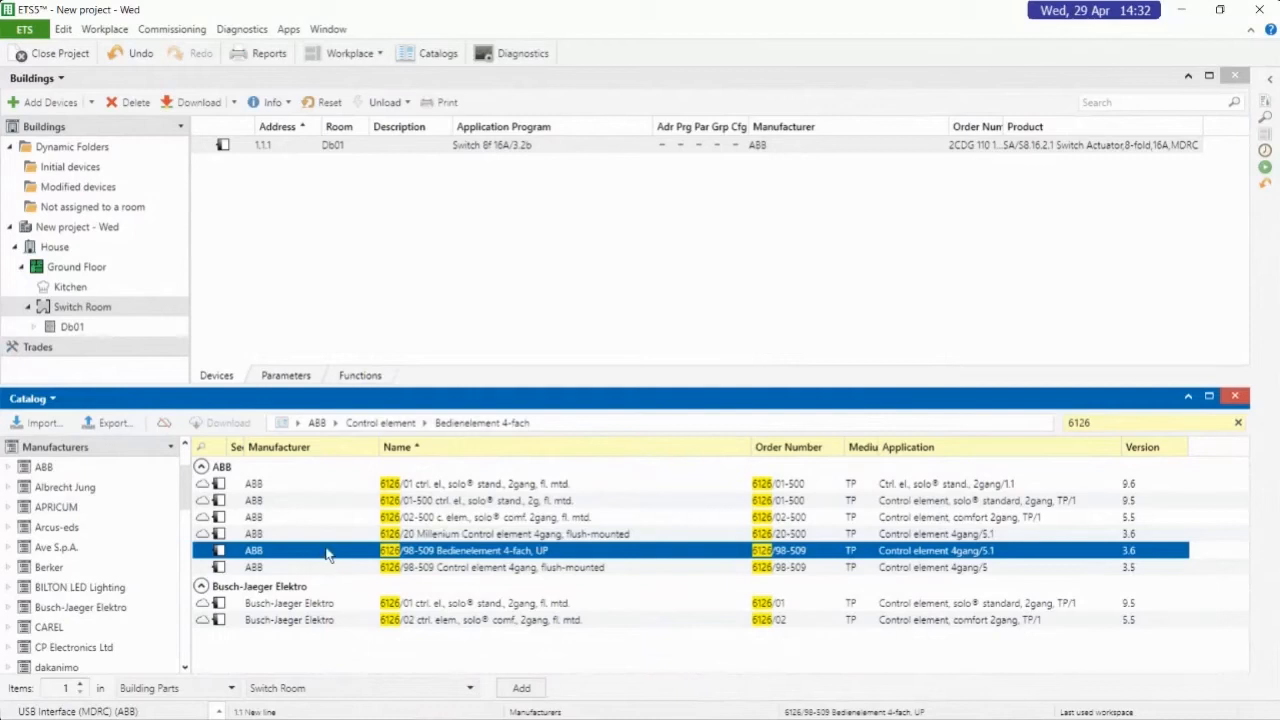
click(528, 690)
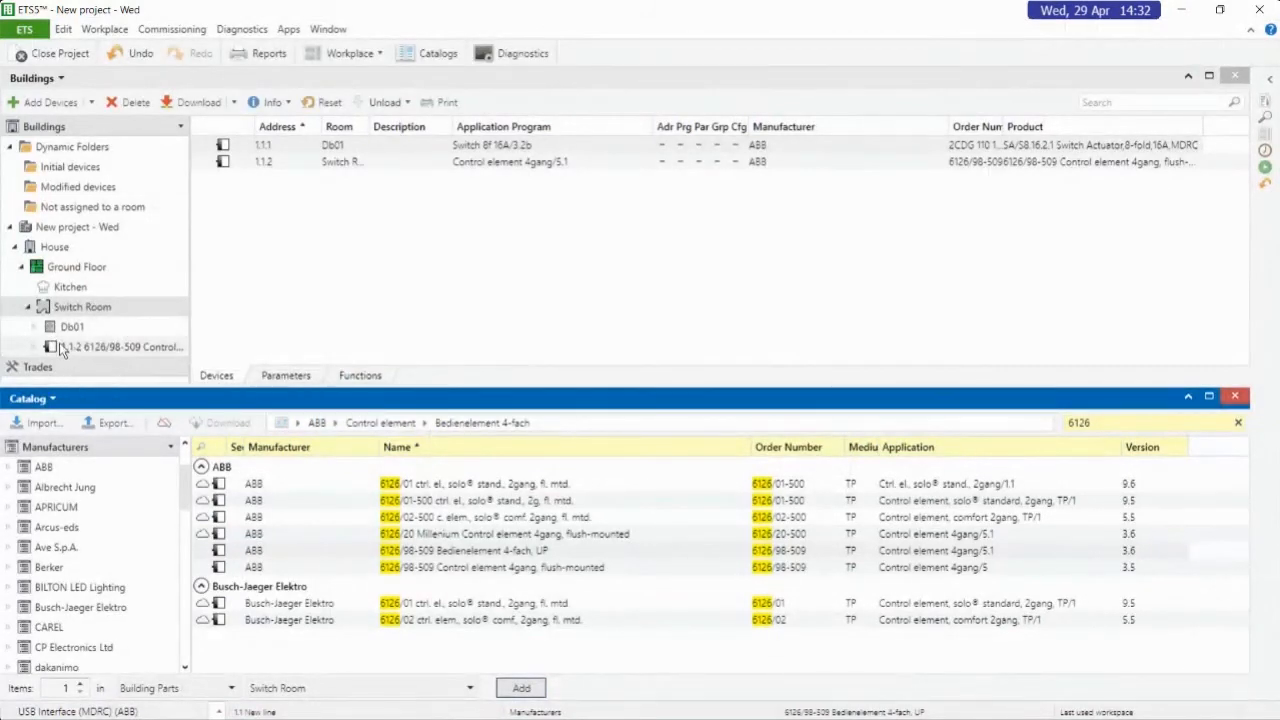
click(89, 312)
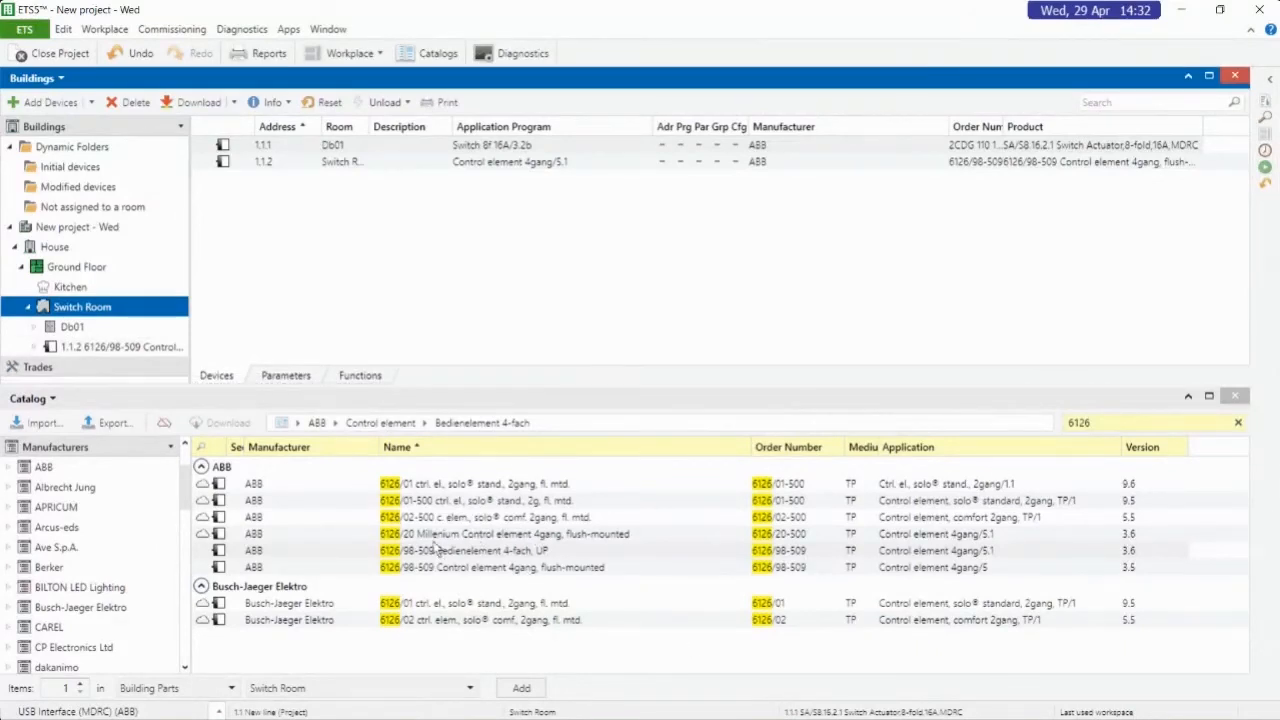
Add one ABB 6126/98-509 Control element 4gang, flush-mounted (version 3.5) to Kitchen and close the catalog
click(436, 551)
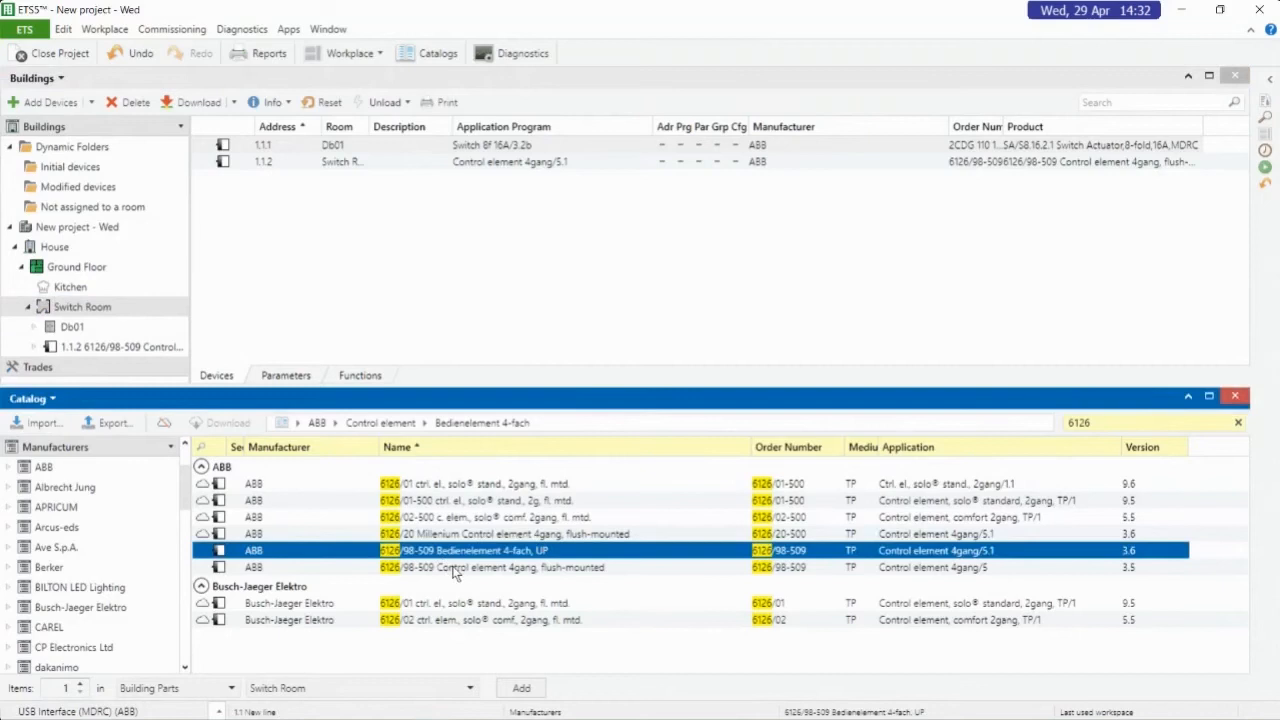
click(455, 568)
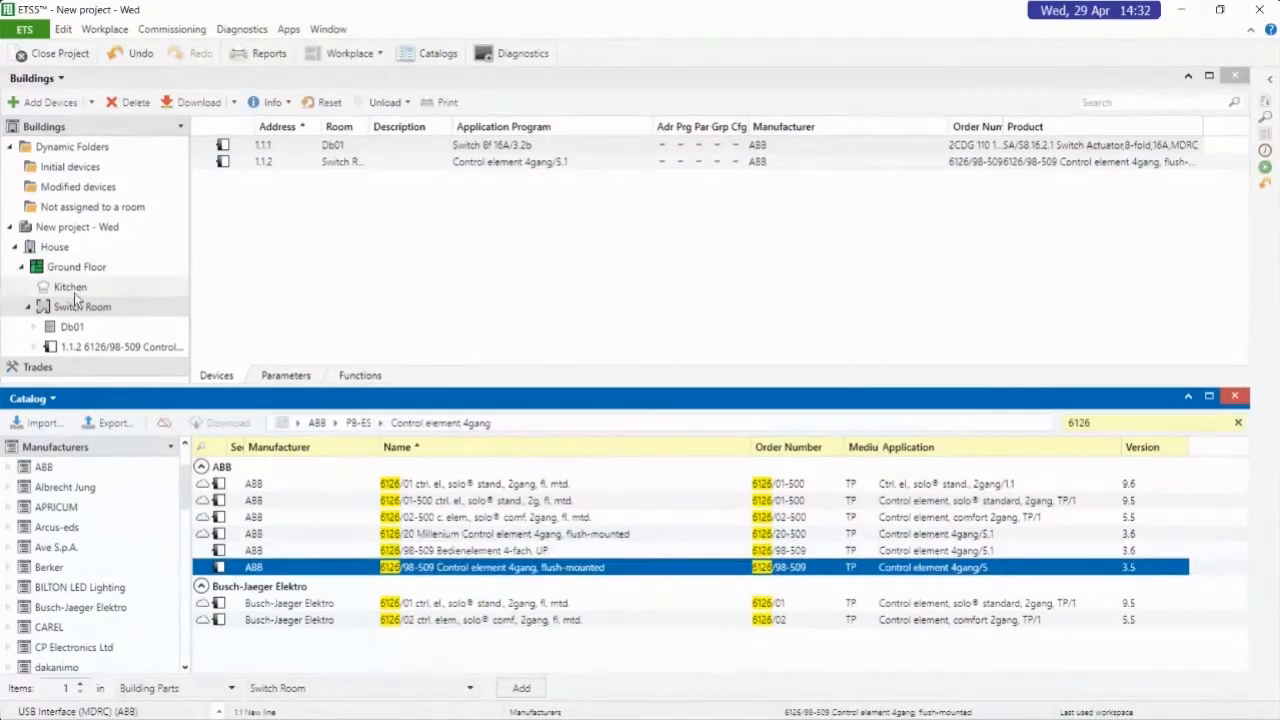
click(72, 288)
double_click(565, 568)
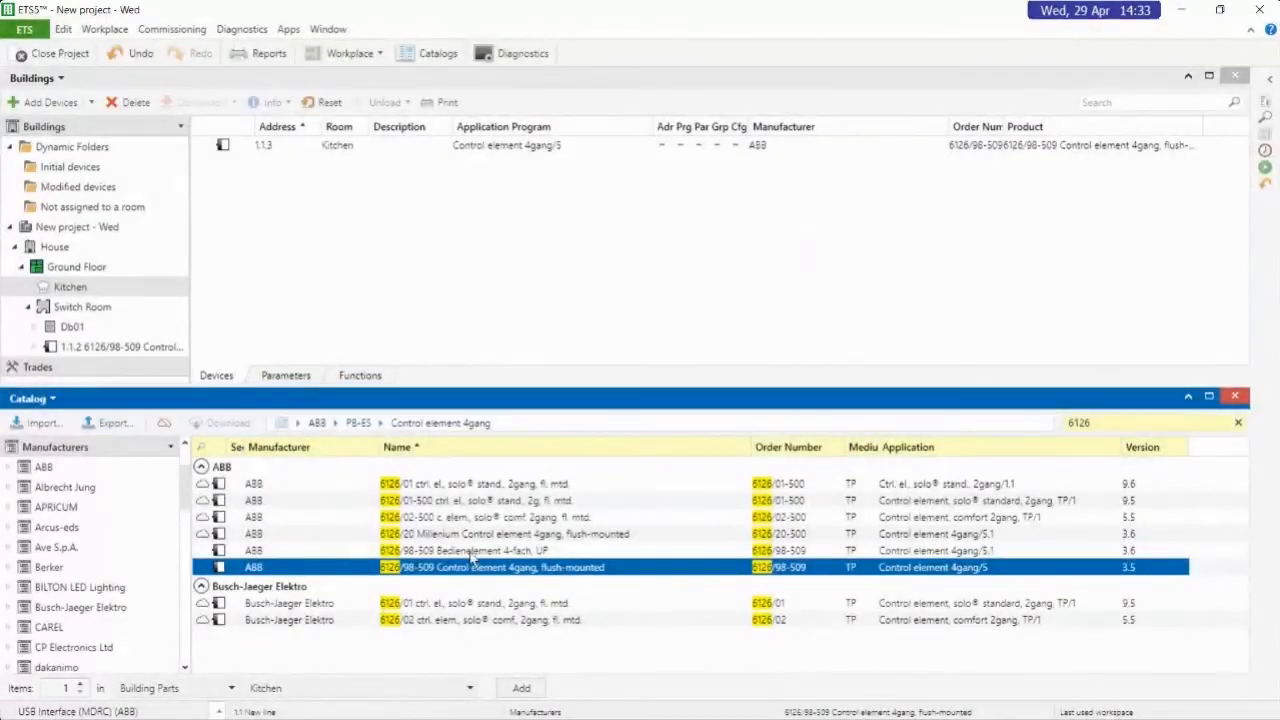
click(386, 689)
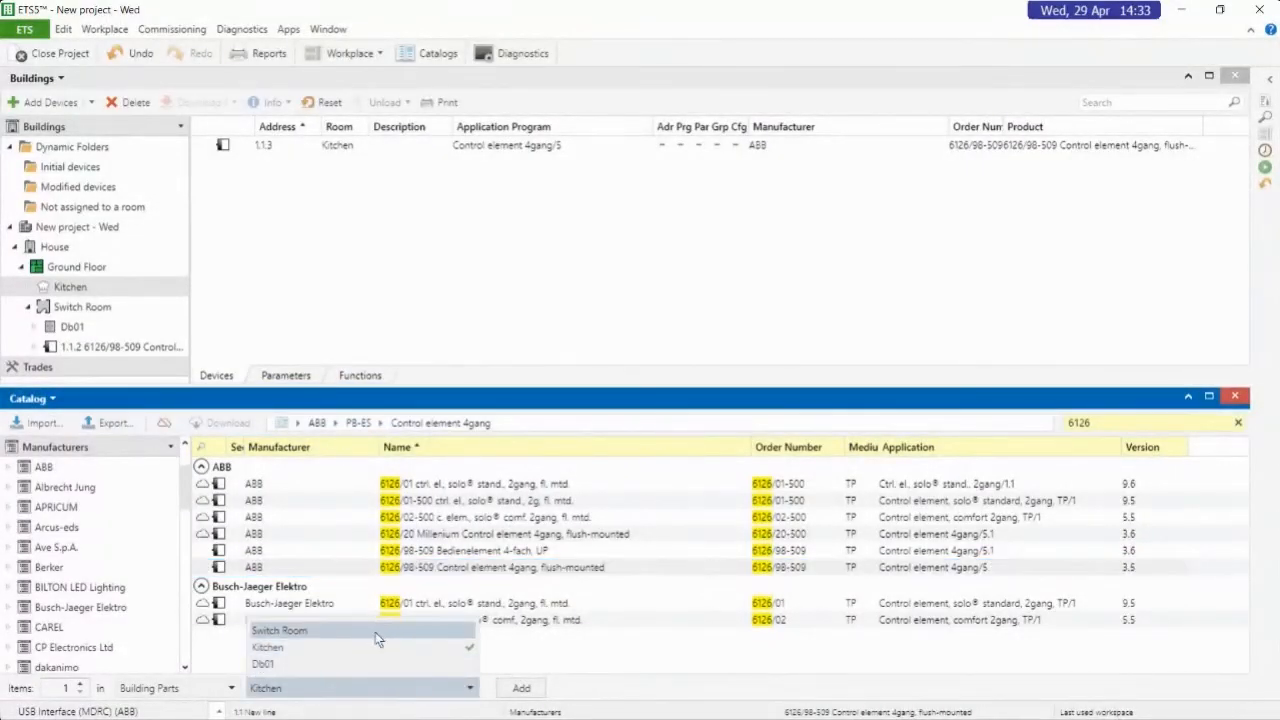
click(367, 648)
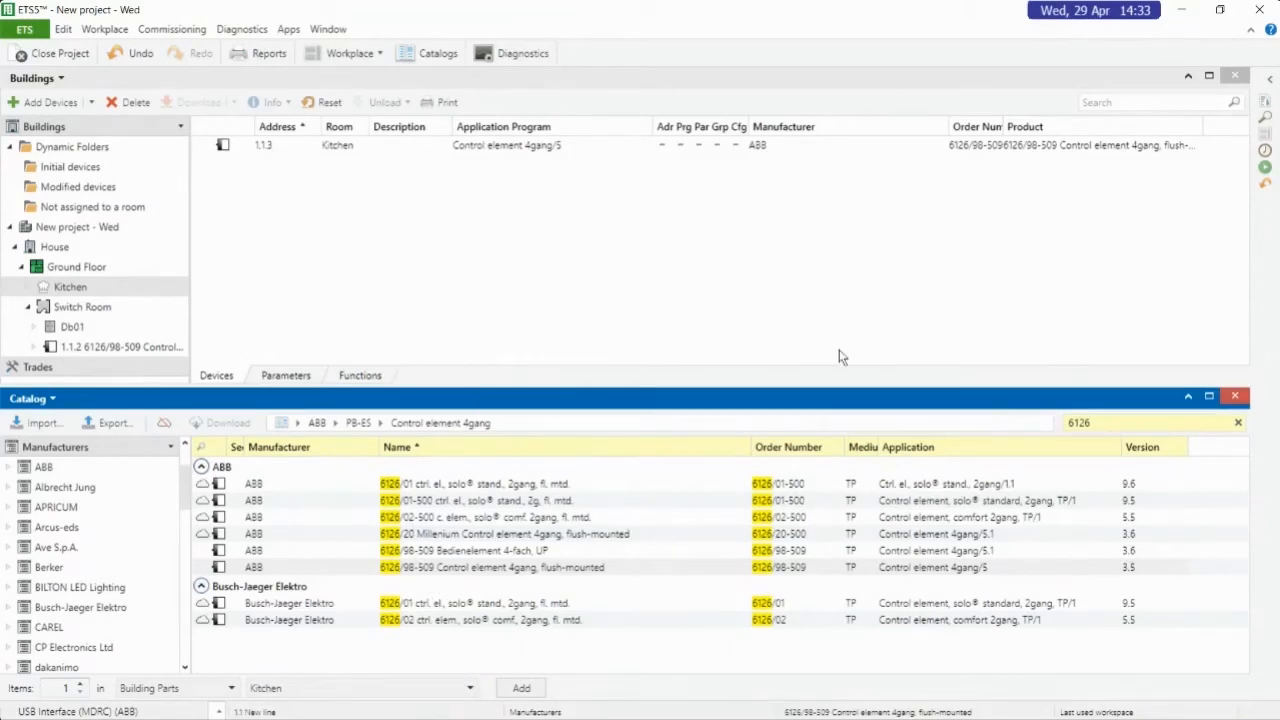
click(1237, 398)
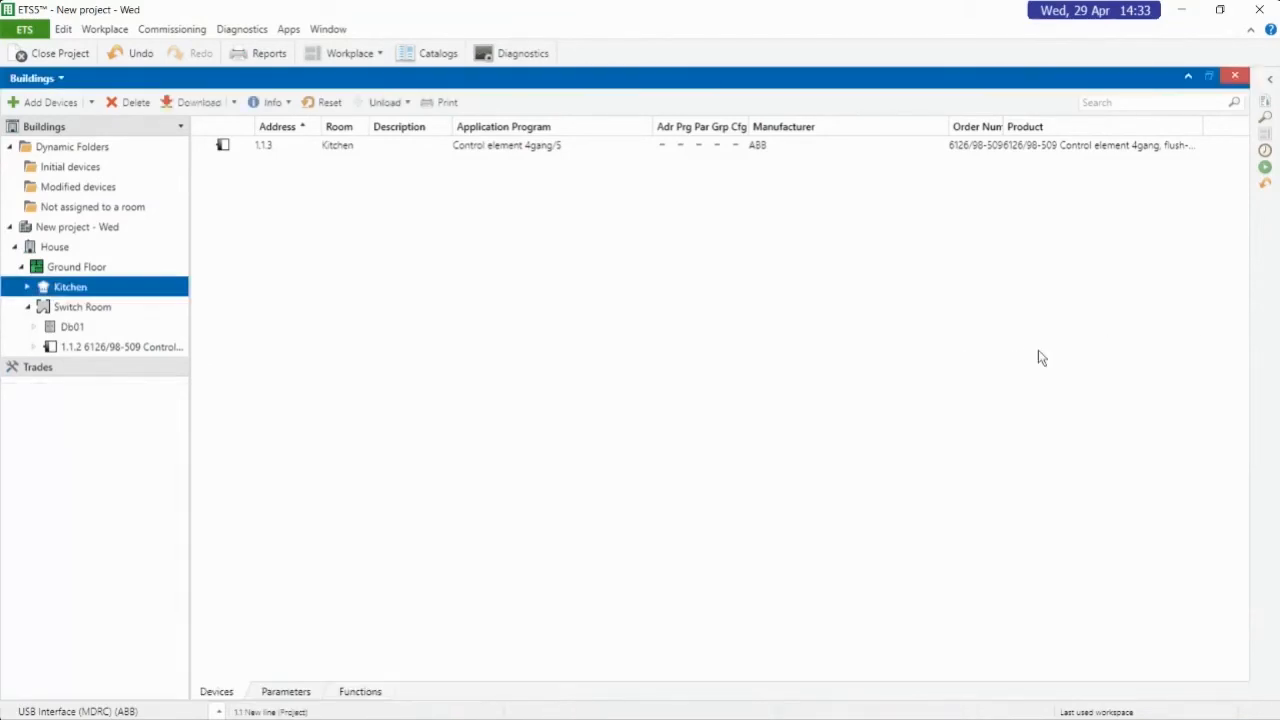
Expand Db01 and Kitchen in the building tree and look through the group objects of the three devices
click(35, 347)
click(33, 328)
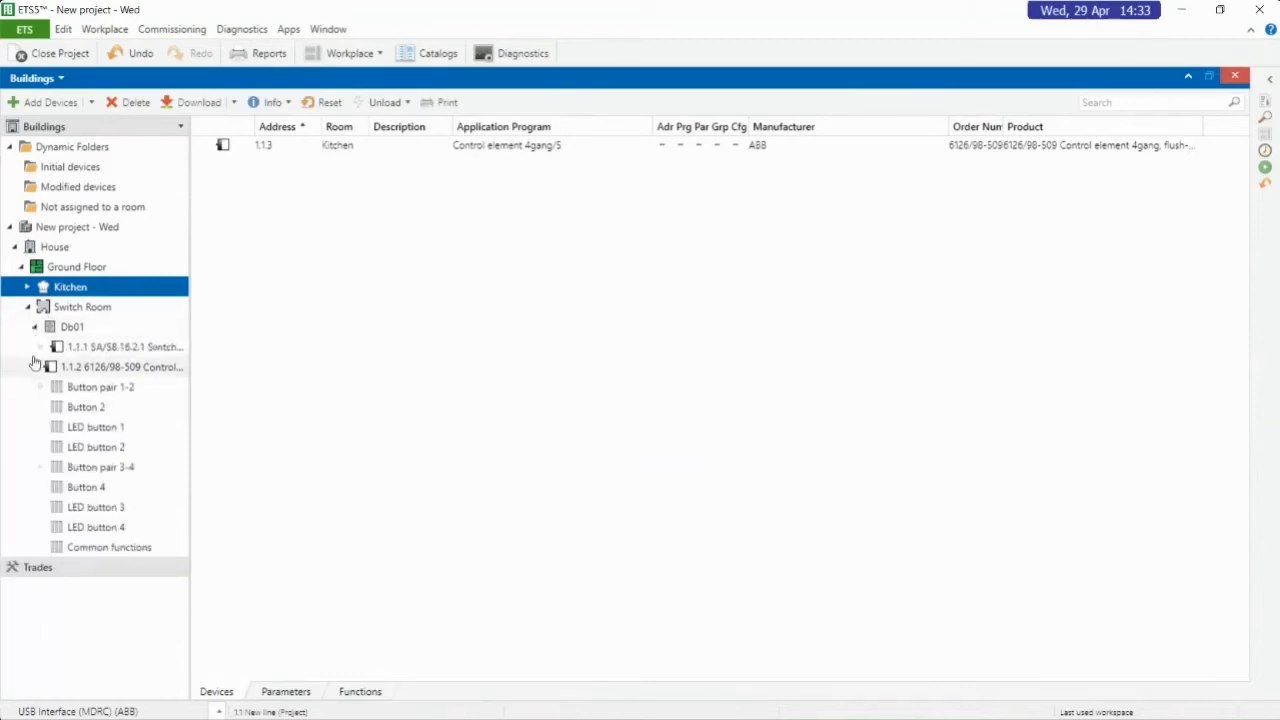
click(35, 367)
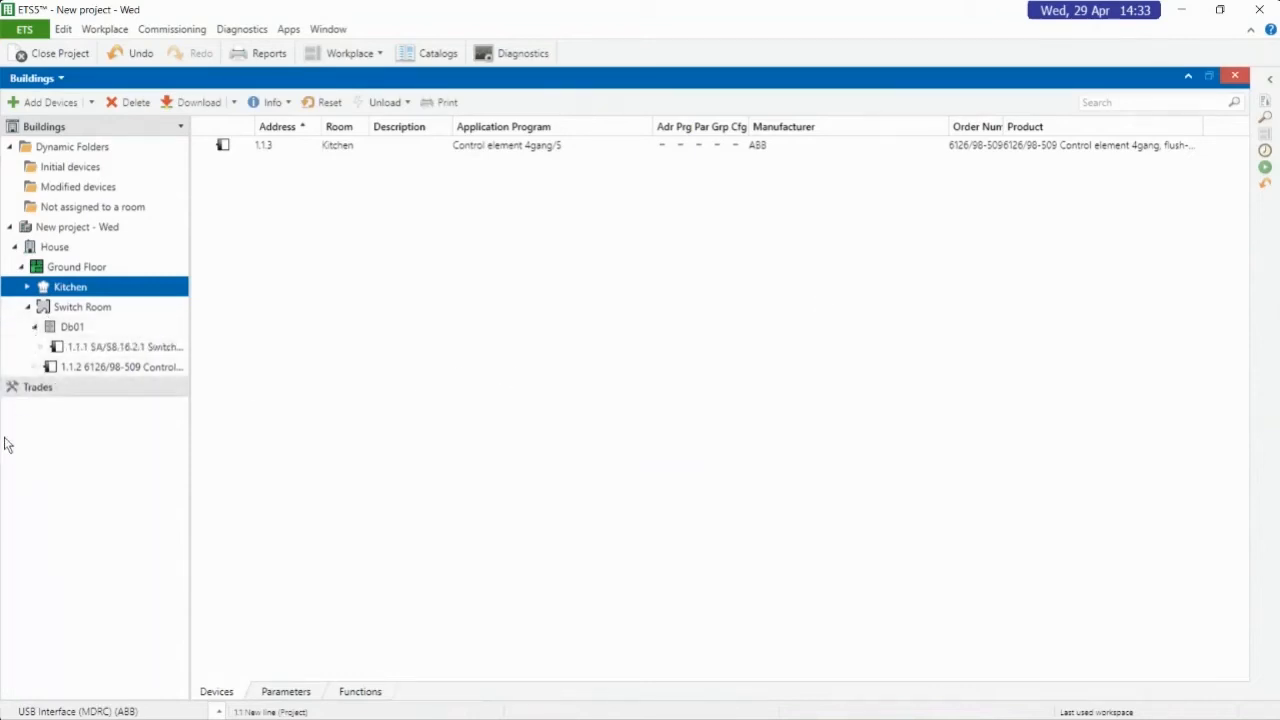
click(27, 287)
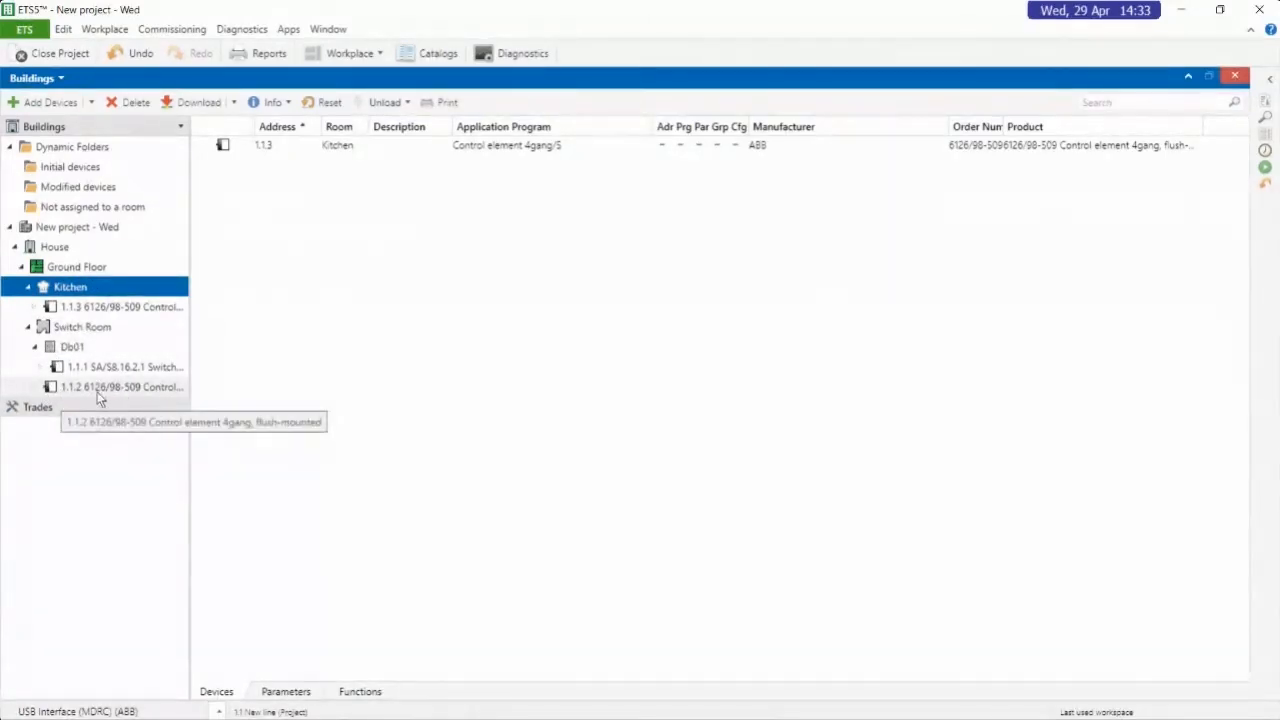
click(90, 310)
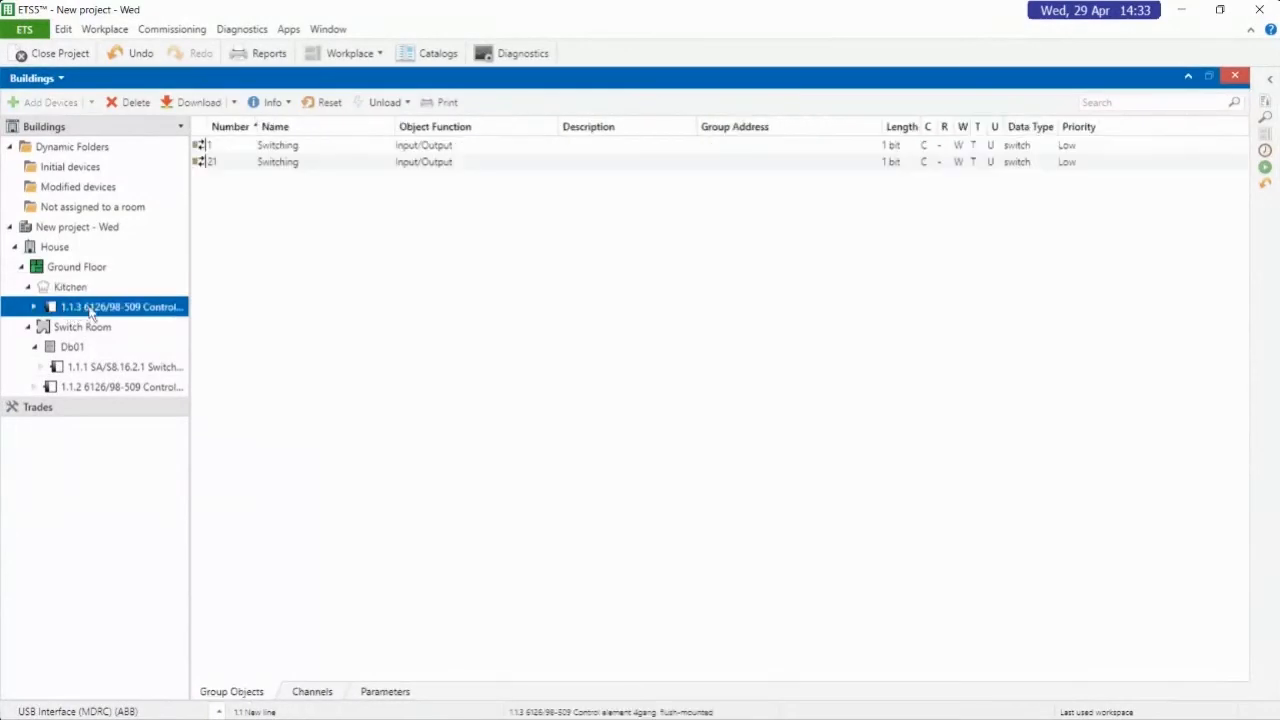
click(66, 367)
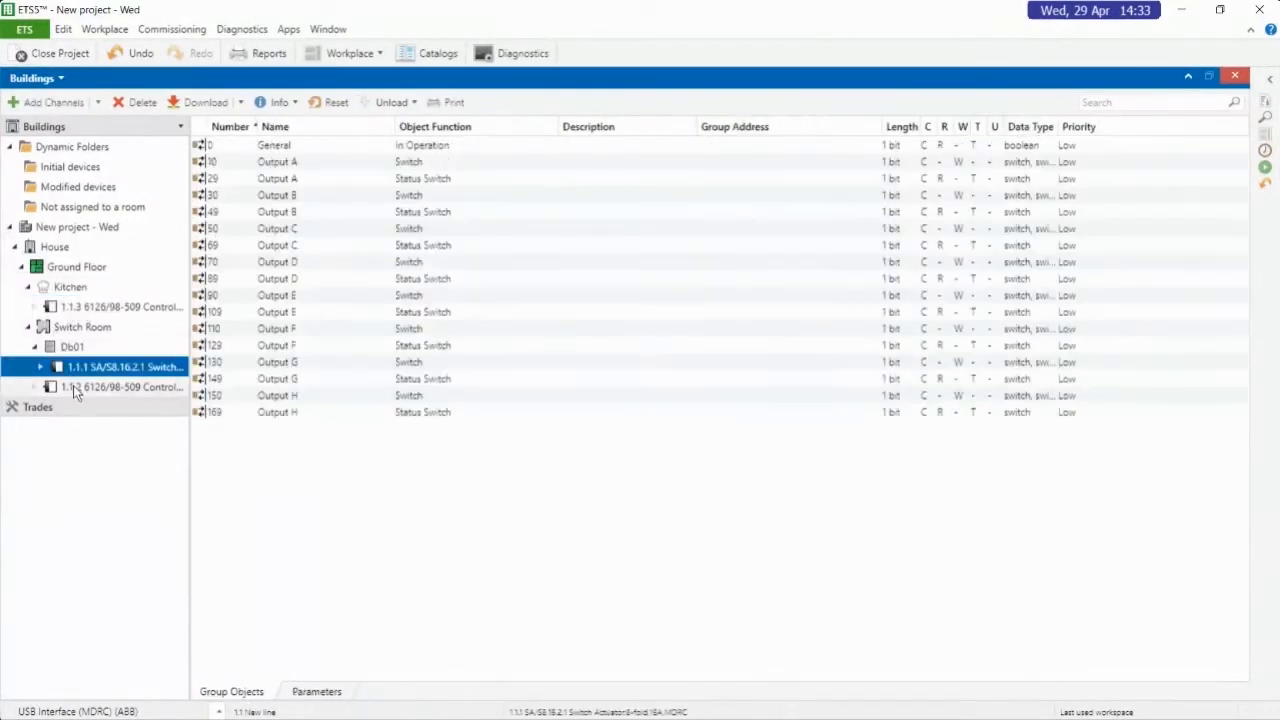
click(73, 385)
Set the individual address of the Kitchen control element to 1.1.10 in its properties
click(74, 310)
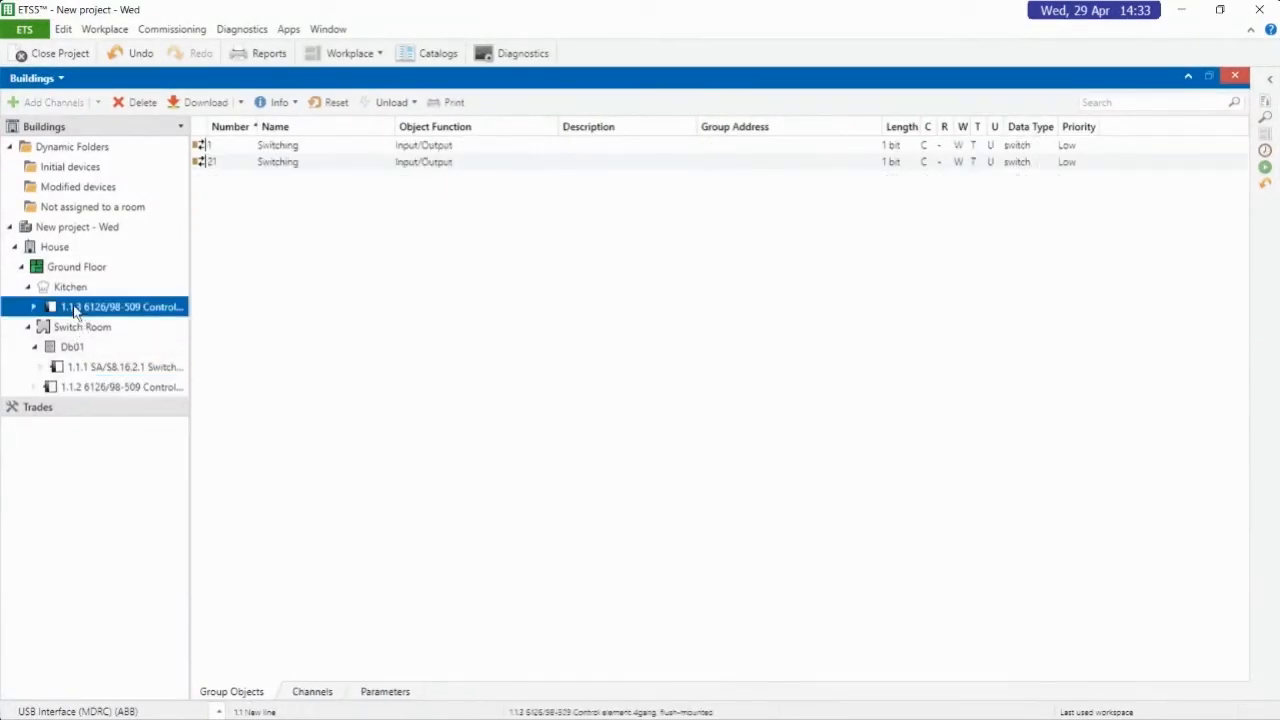
click(1266, 100)
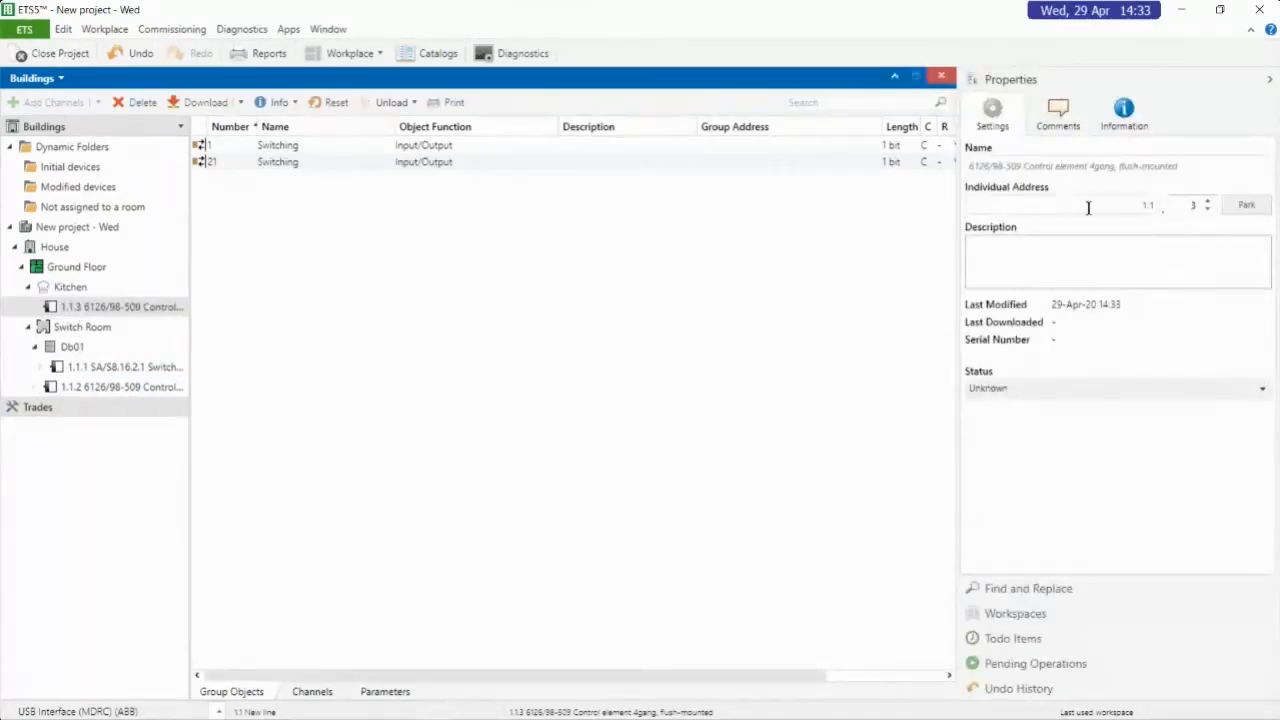
double_click(1190, 204)
click(104, 316)
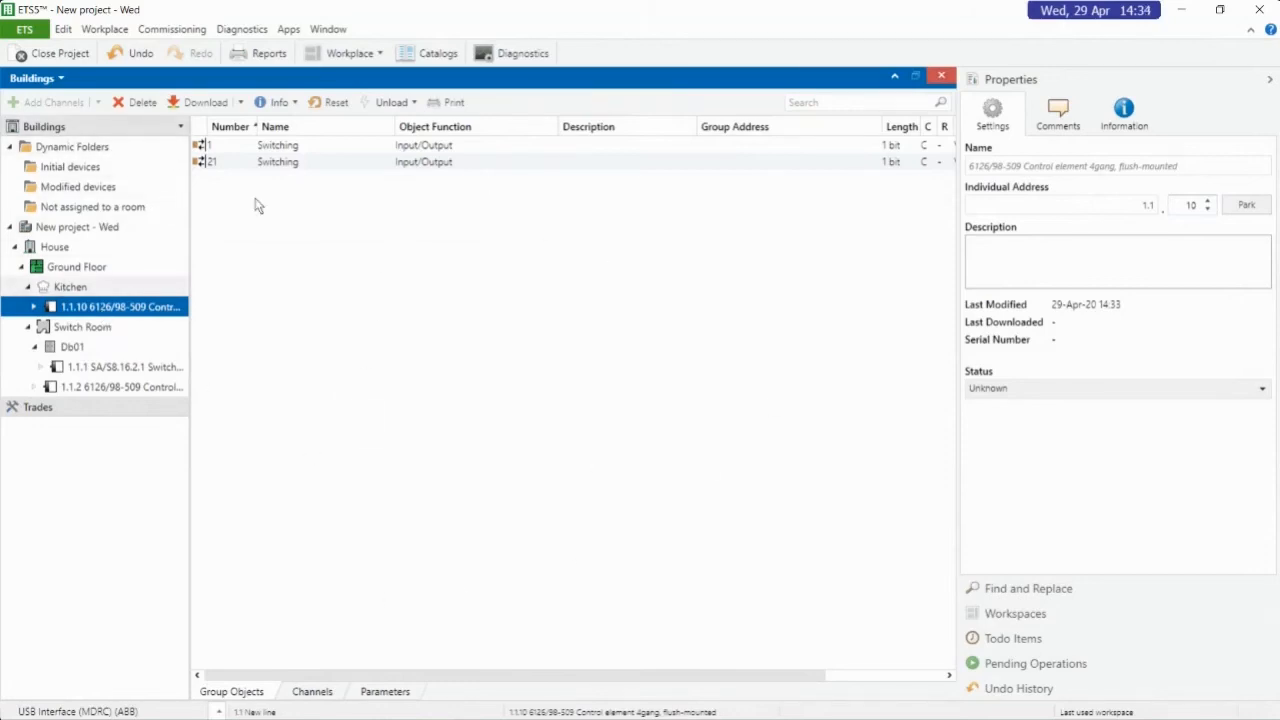
Change the Buildings view to Topology, expand area 1 and line 1.1, and widen the tree to show full device names
click(52, 77)
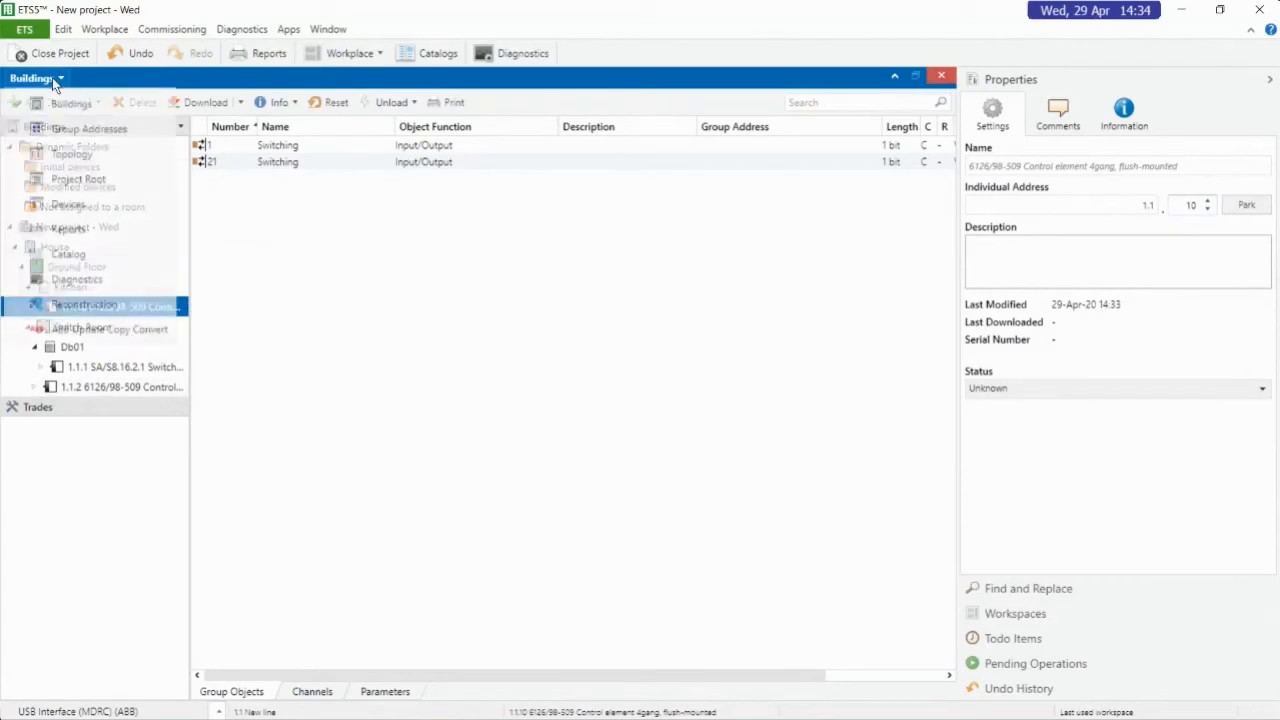
click(54, 153)
click(10, 172)
click(14, 187)
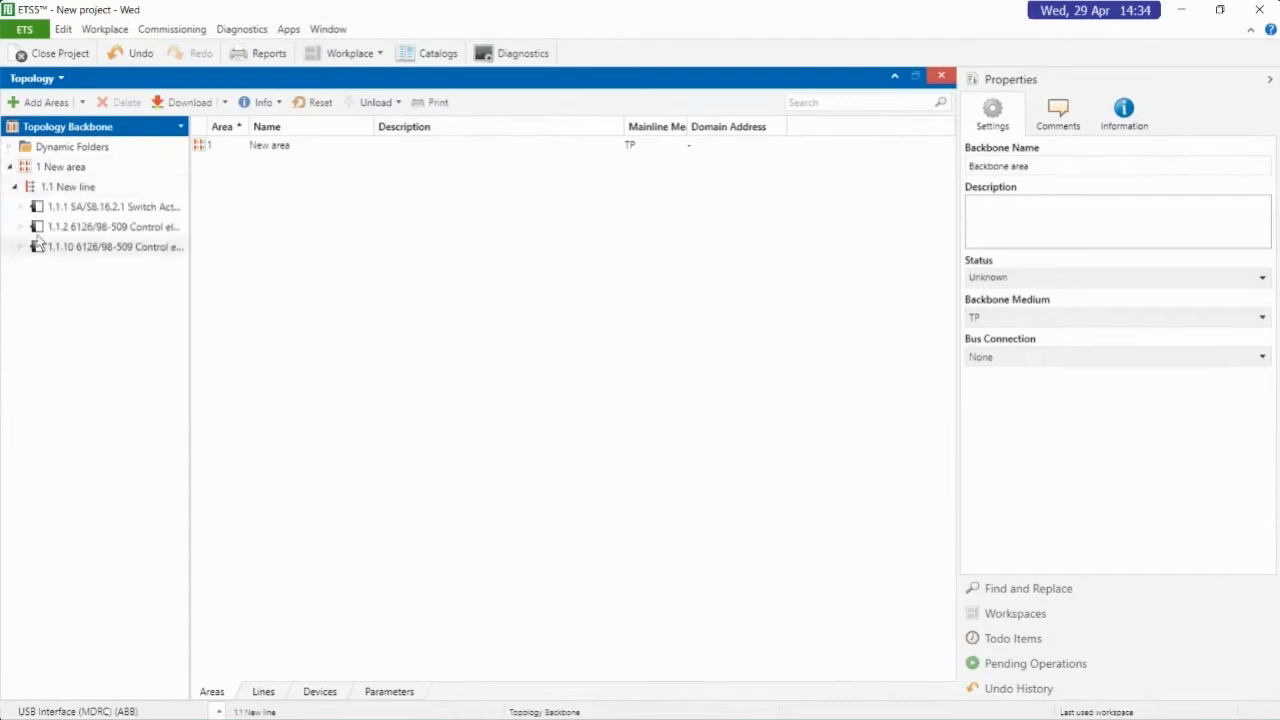
drag(190, 296, 340, 301)
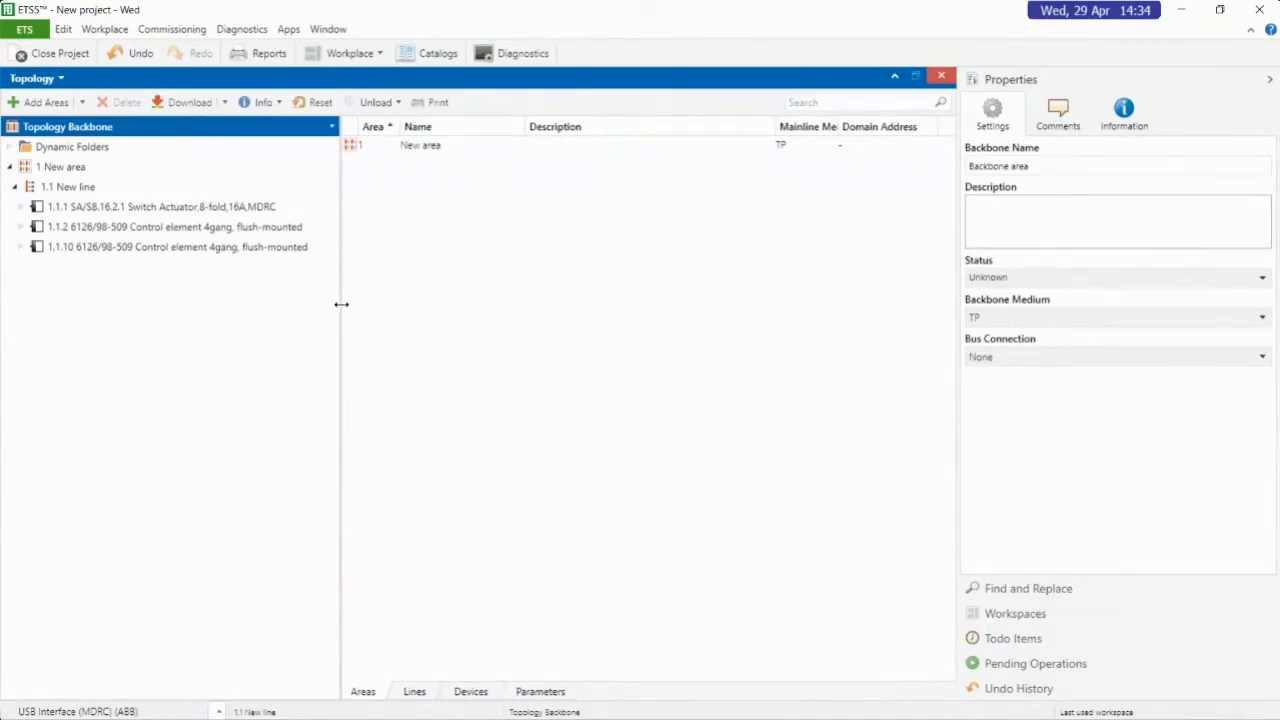
Rename device 1.1.10 as 6126/98-509 Kitchen 4 button switch
click(177, 248)
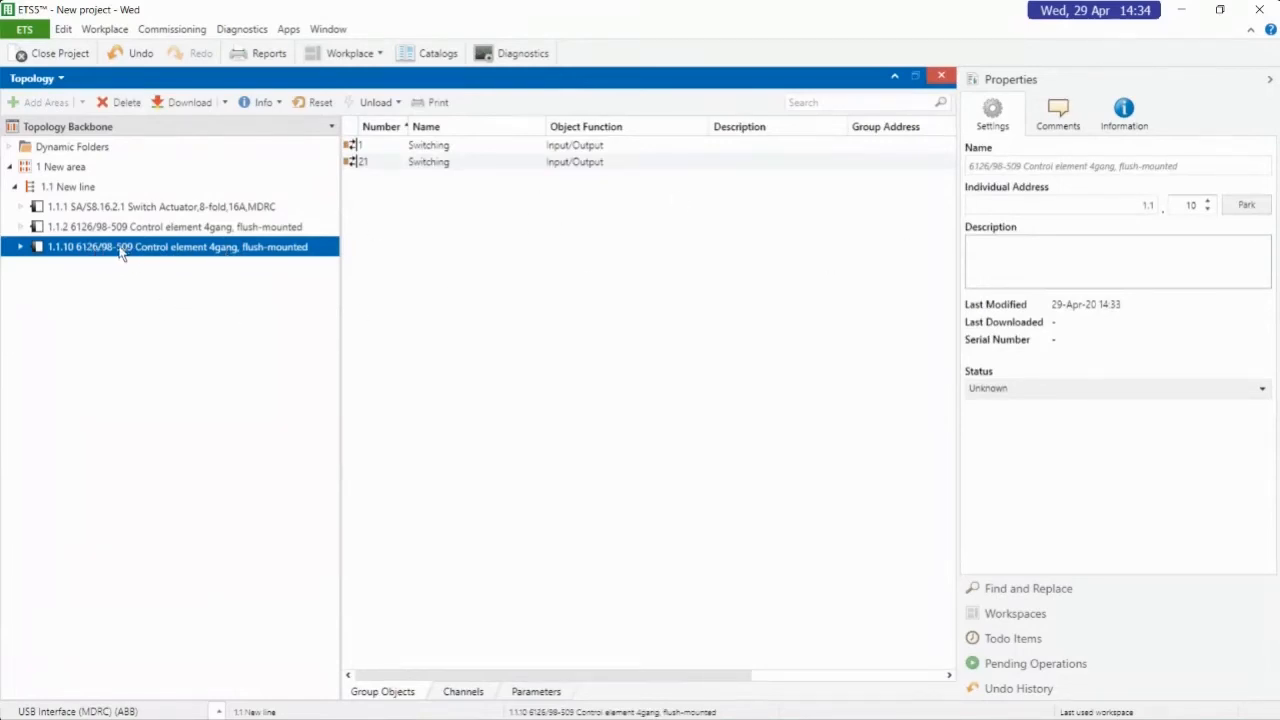
click(1028, 164)
drag(1026, 163, 1203, 167)
text(C)
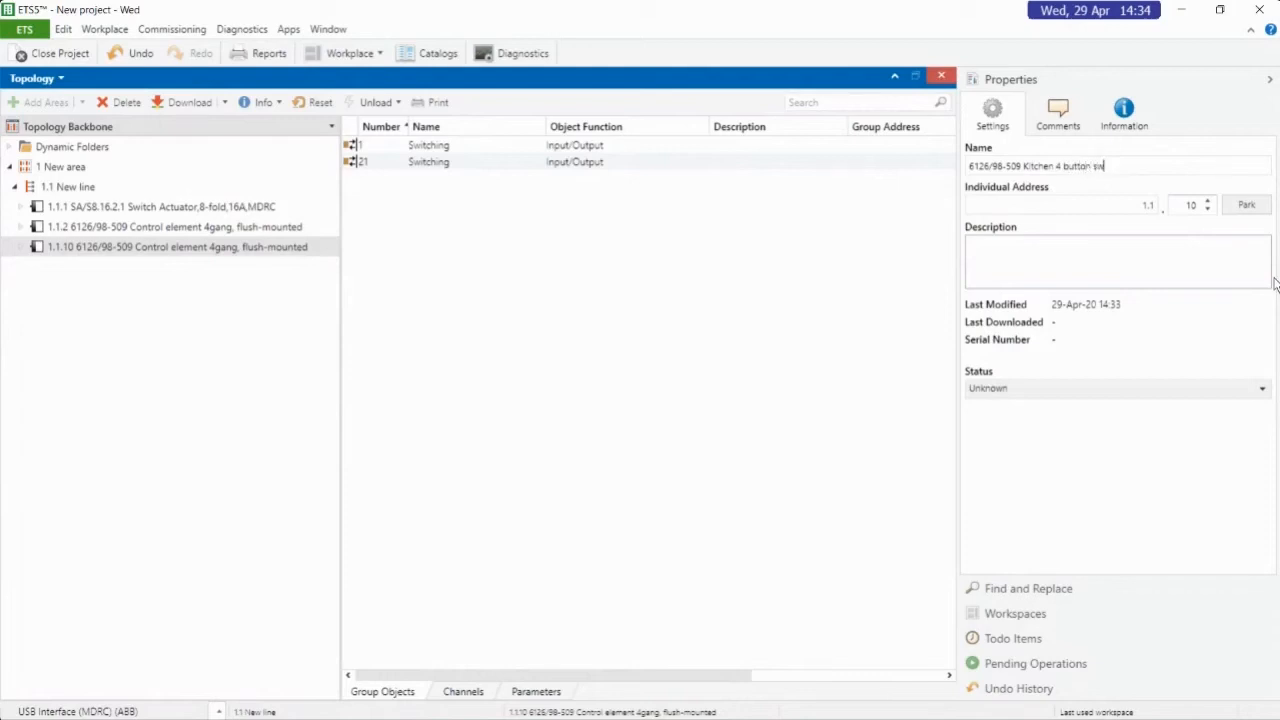
key(Return)
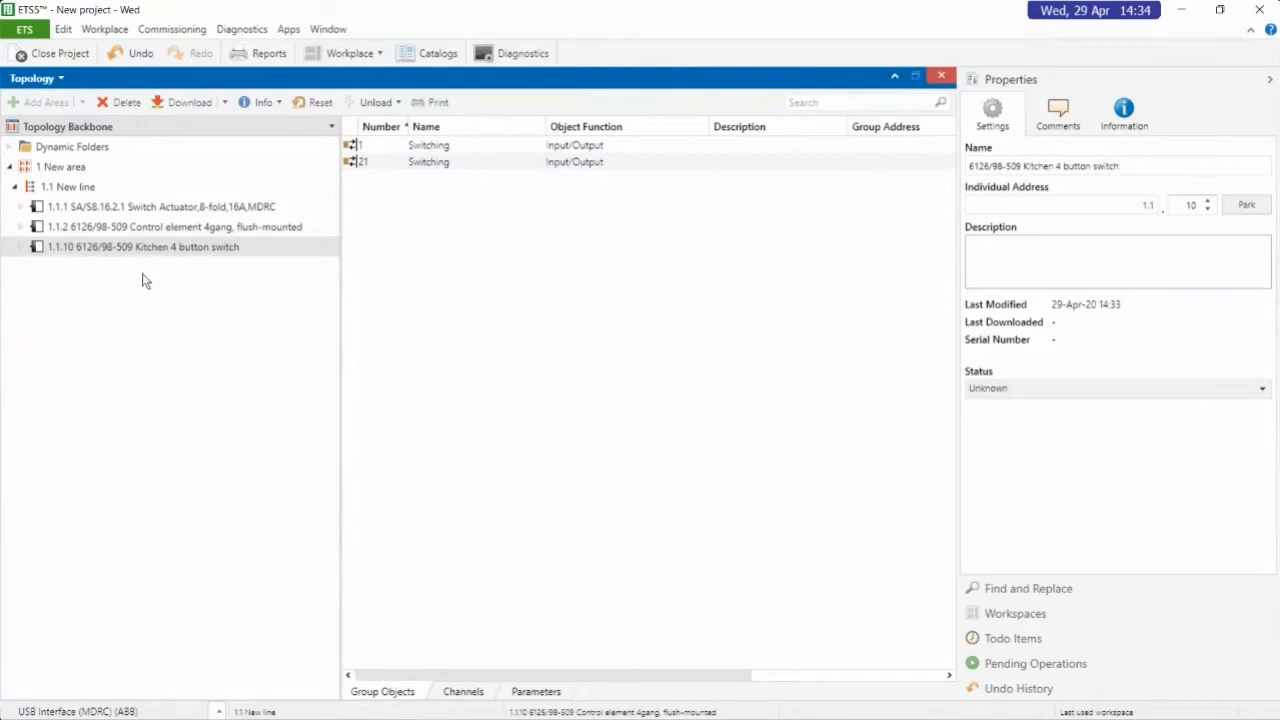
Rename device 1.1.2 as 6126/98-509 Switch Room Switch and narrow the topology tree slightly
click(140, 227)
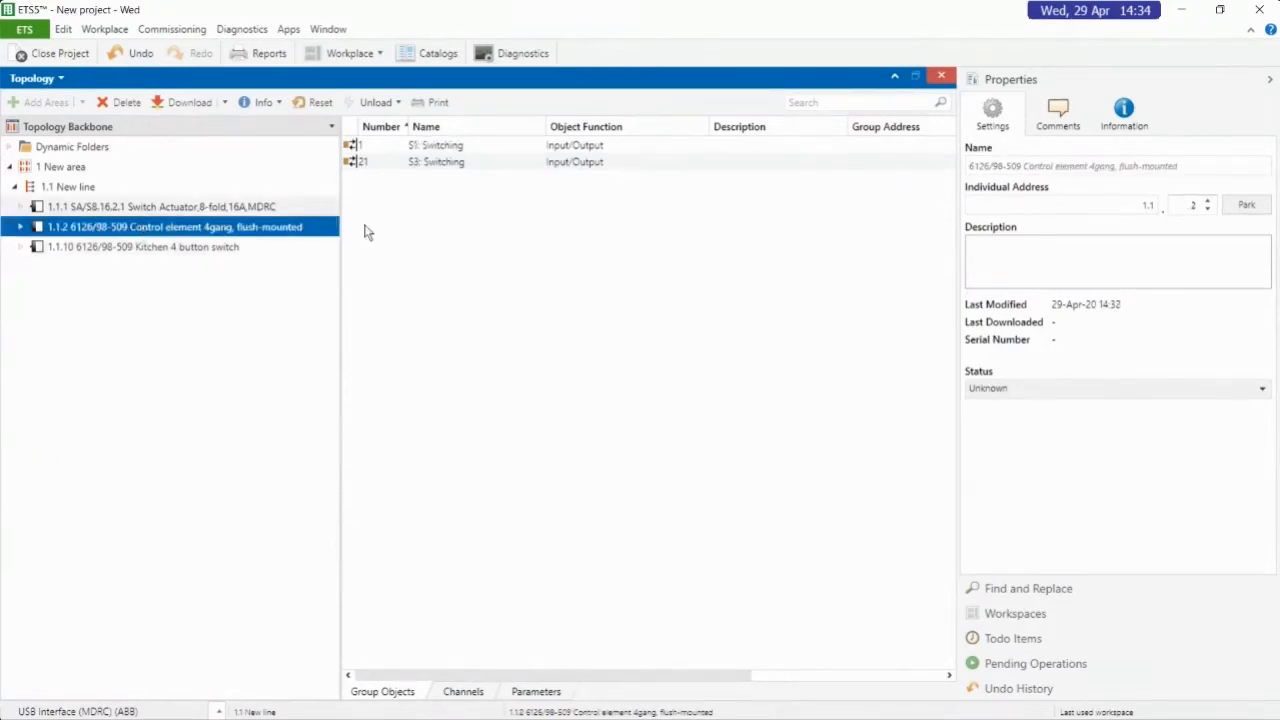
drag(1022, 167, 1195, 166)
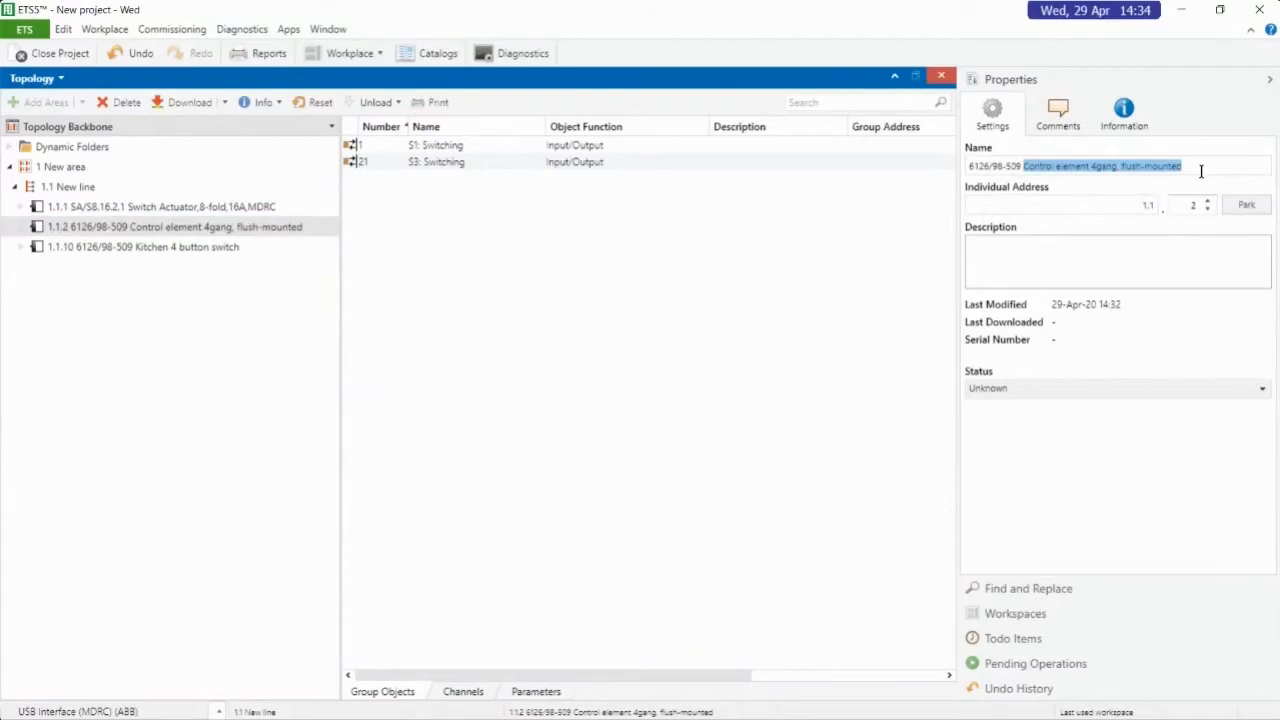
text(Switch)
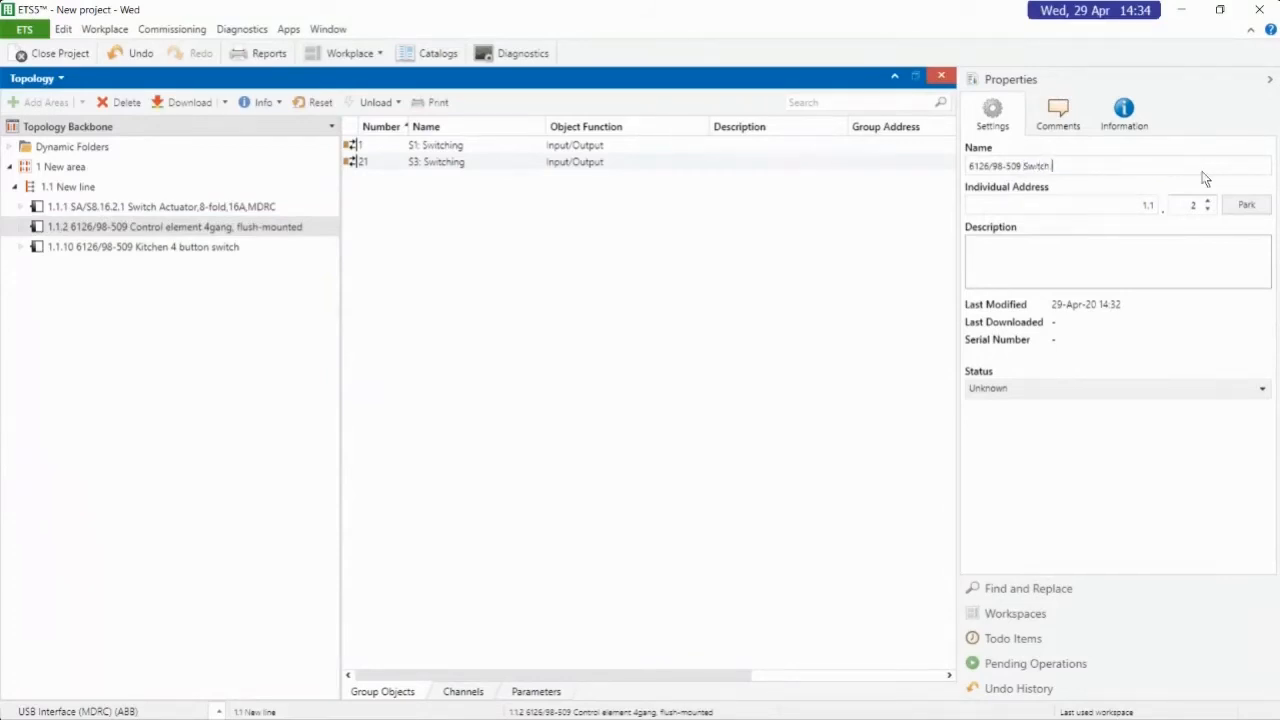
text( Room )
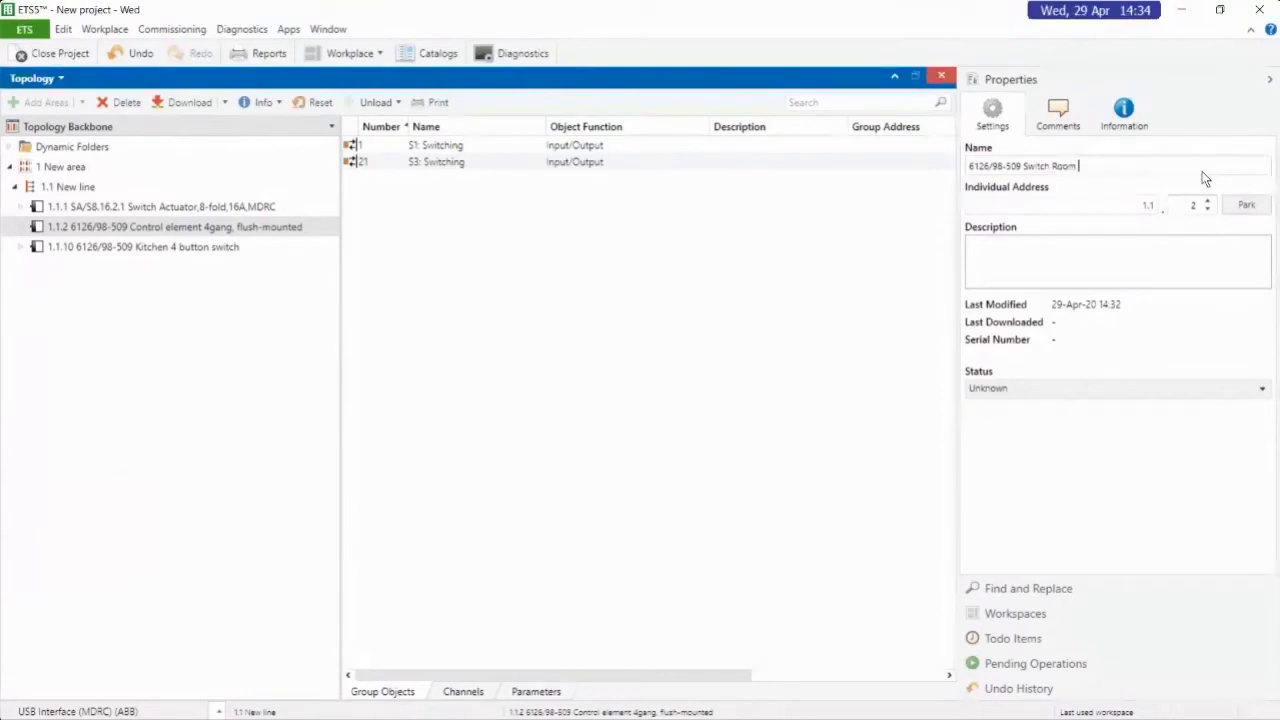
text(Switch)
key(Return)
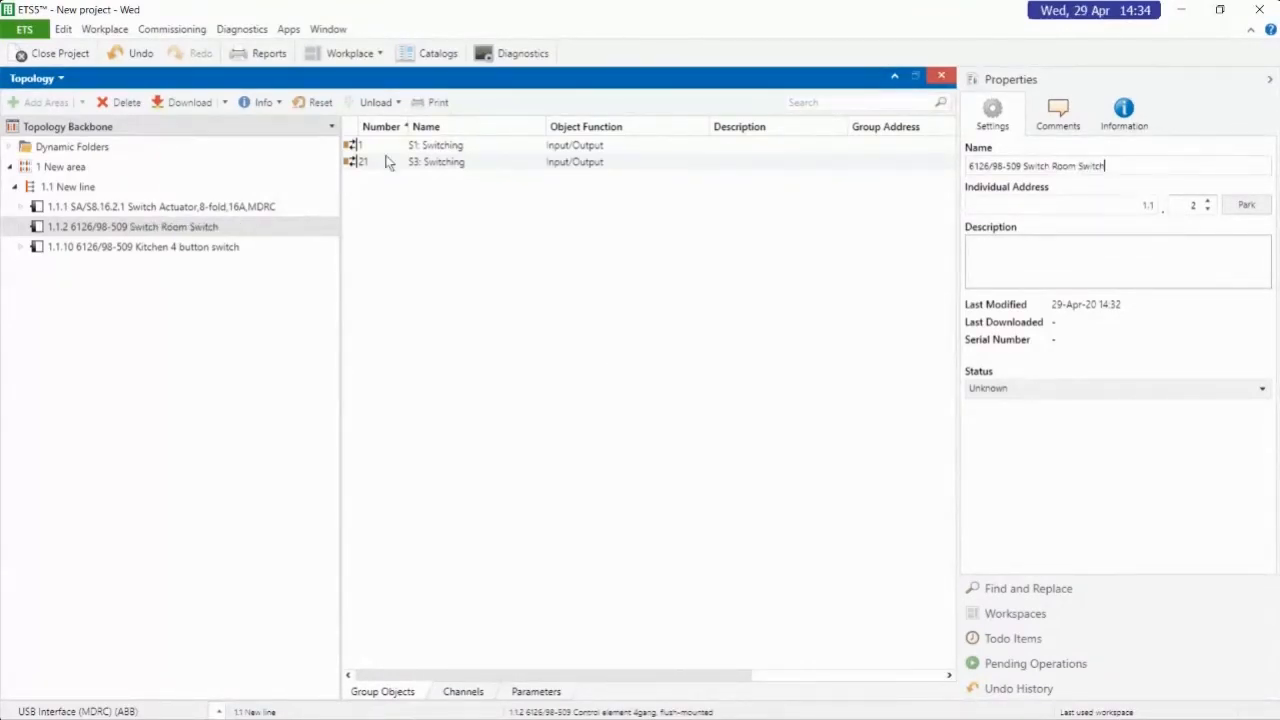
drag(337, 363, 296, 352)
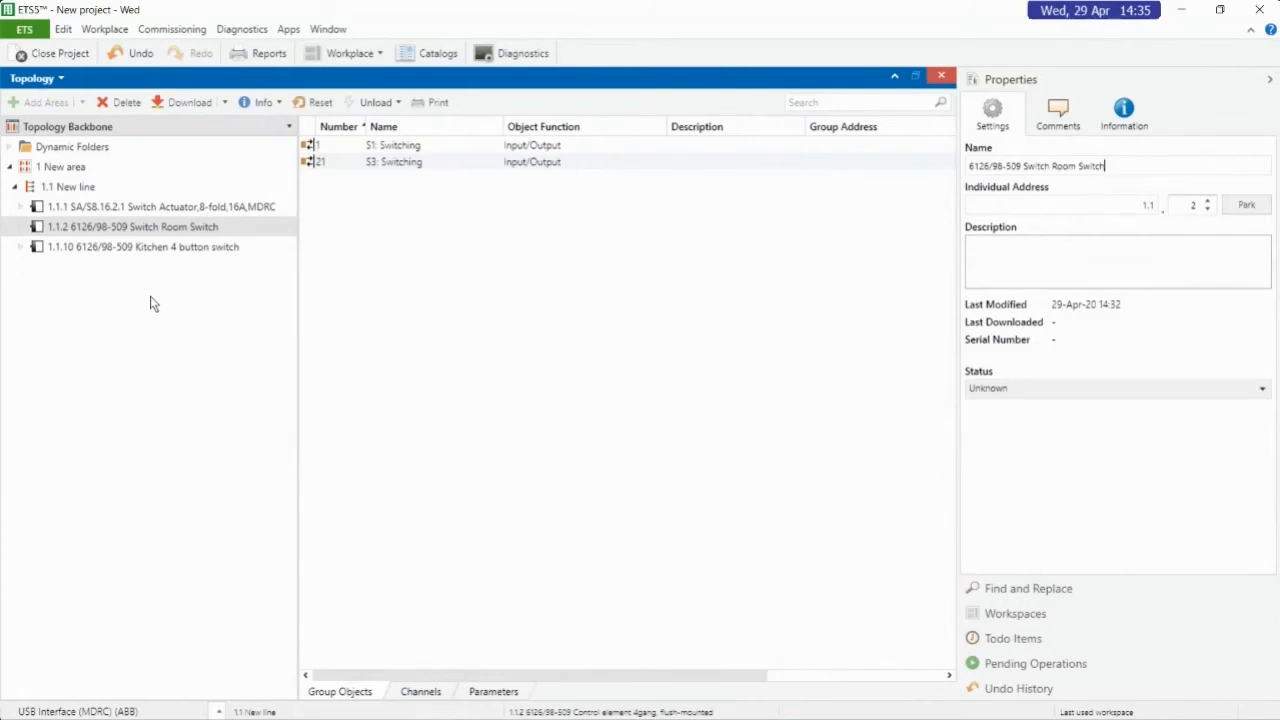
Compare the group objects of the switch actuator, the Switch Room switch and the Kitchen switch on line 1.1
click(191, 213)
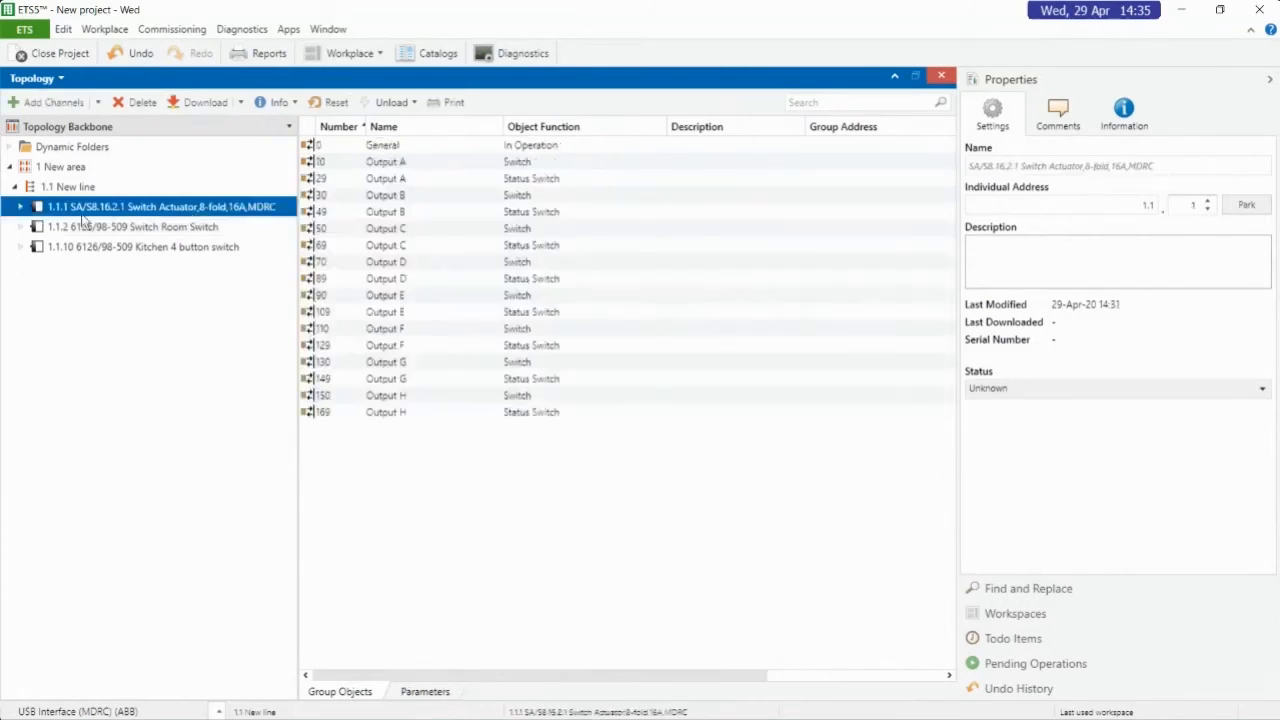
click(150, 230)
click(180, 247)
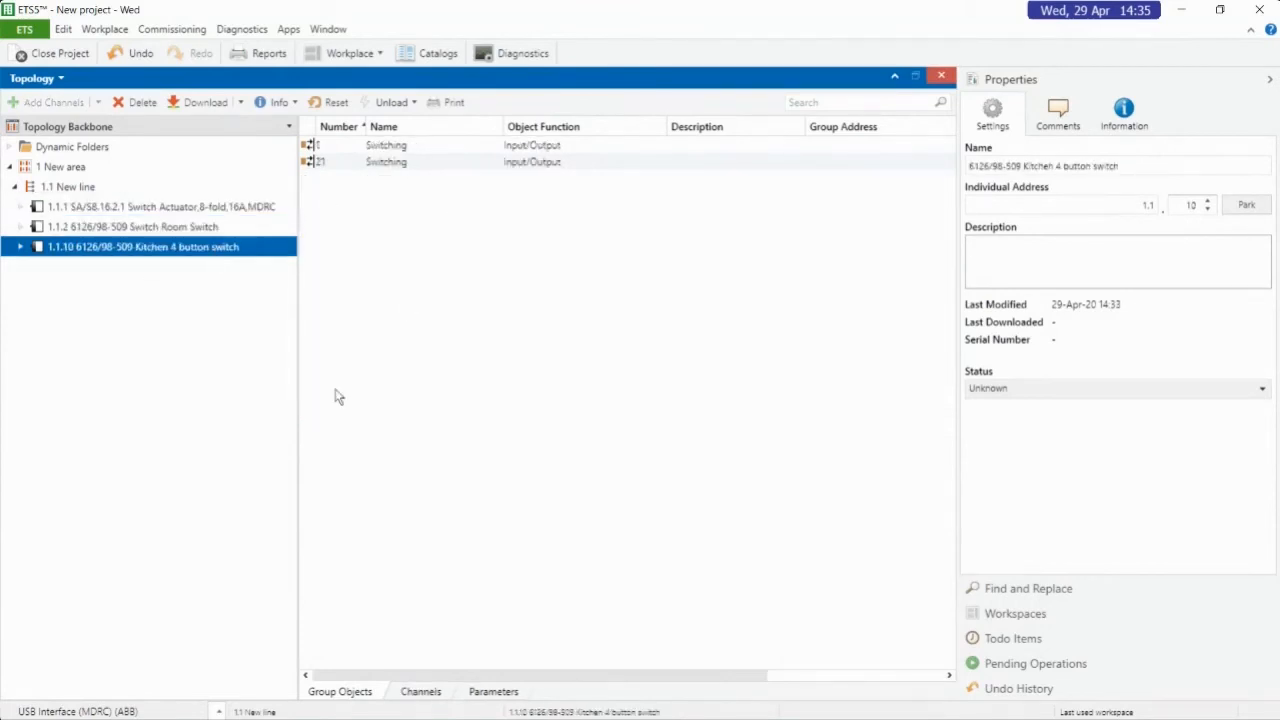
click(113, 232)
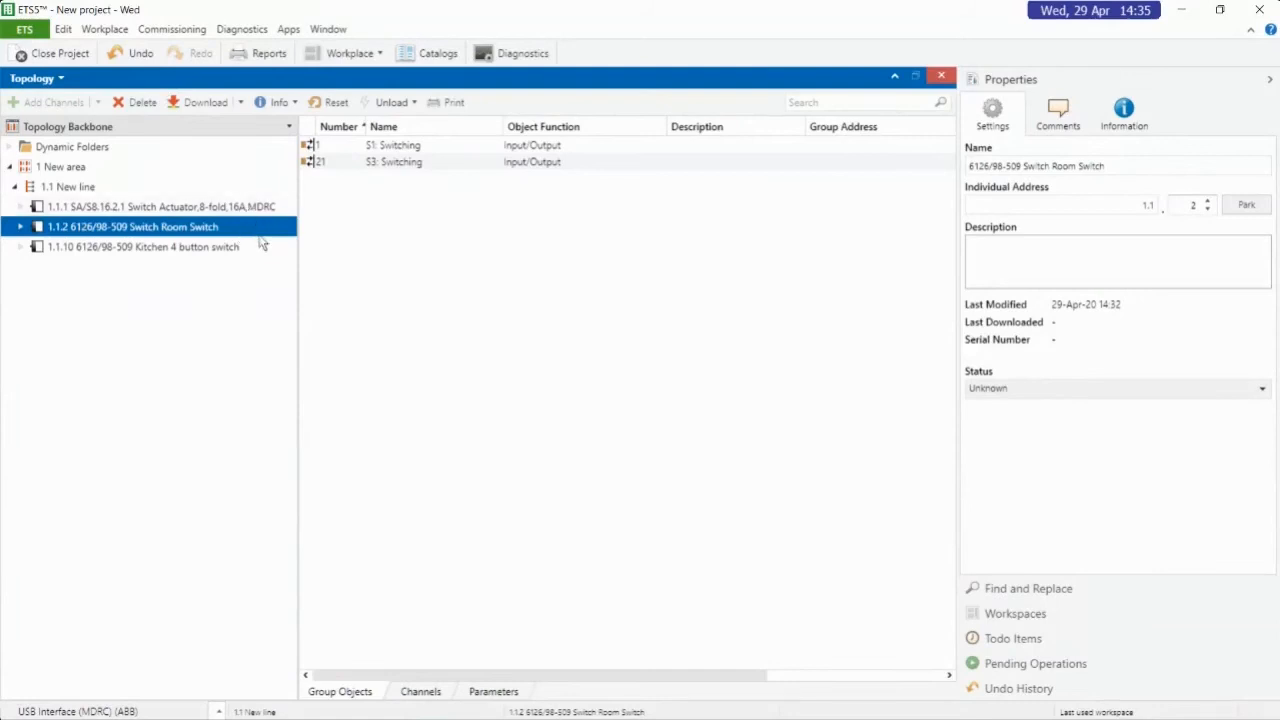
Examine the properties of switch actuator 1.1.1's Switch and Status Switch group objects for outputs A to C
click(229, 210)
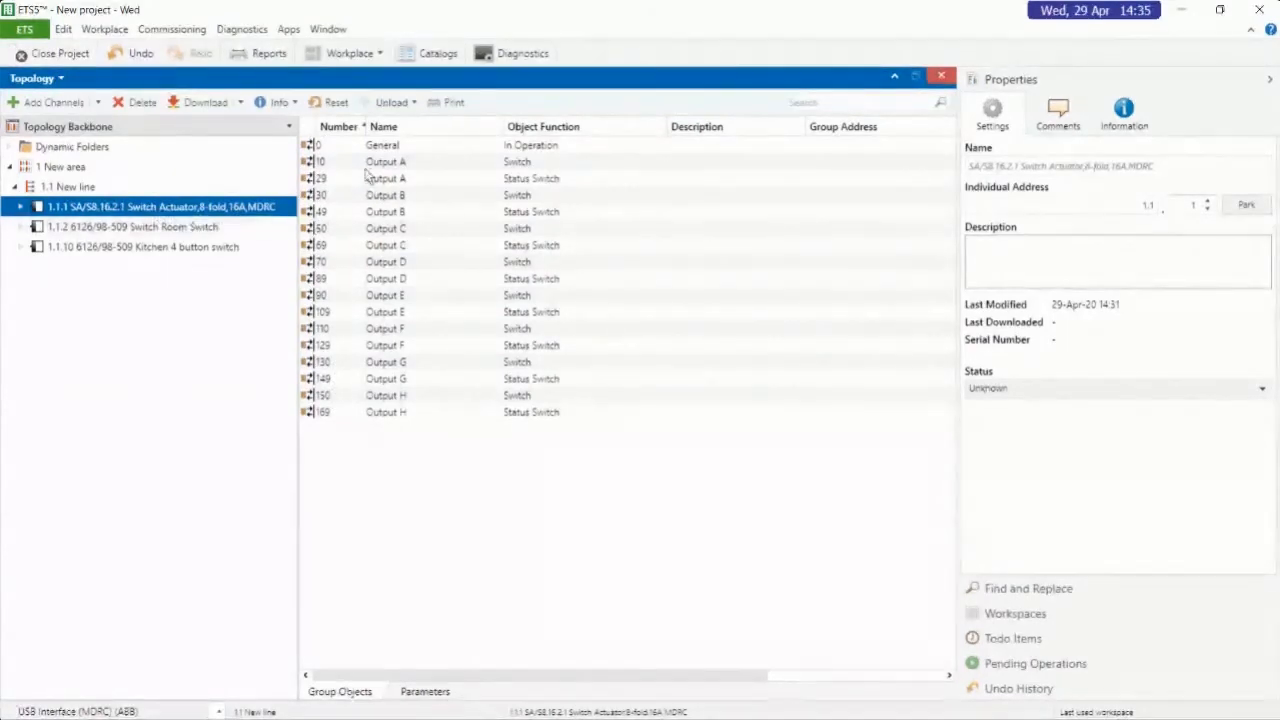
click(438, 160)
click(523, 183)
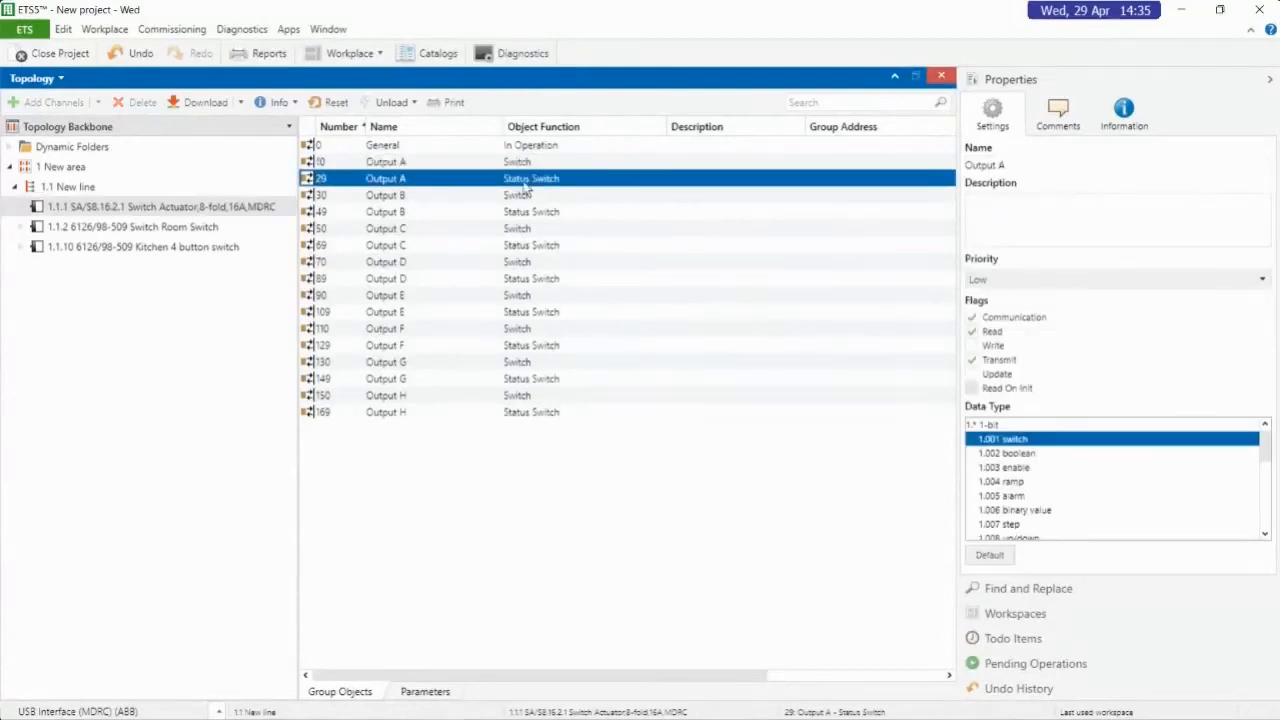
key(Down)
key(Down)
key(Down)
key(Down)
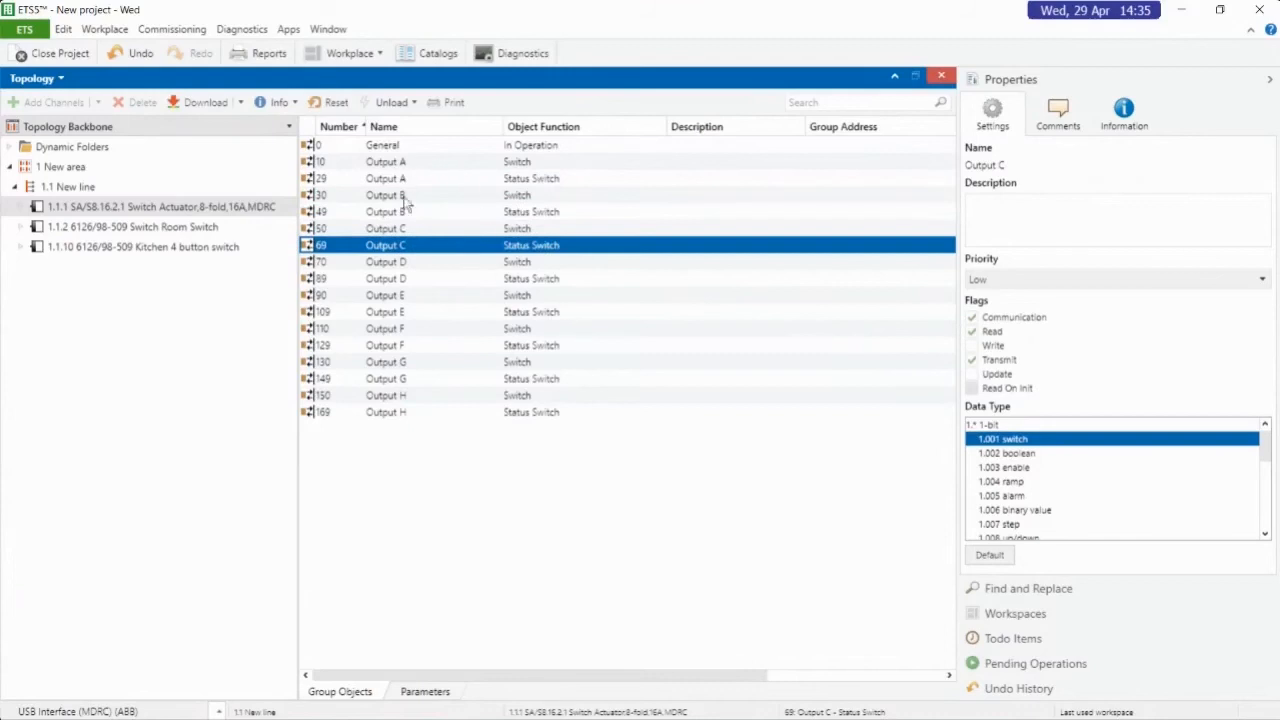
Examine the flags and data types of the S1 and S3 Switching objects of the Switch Room switch
click(158, 234)
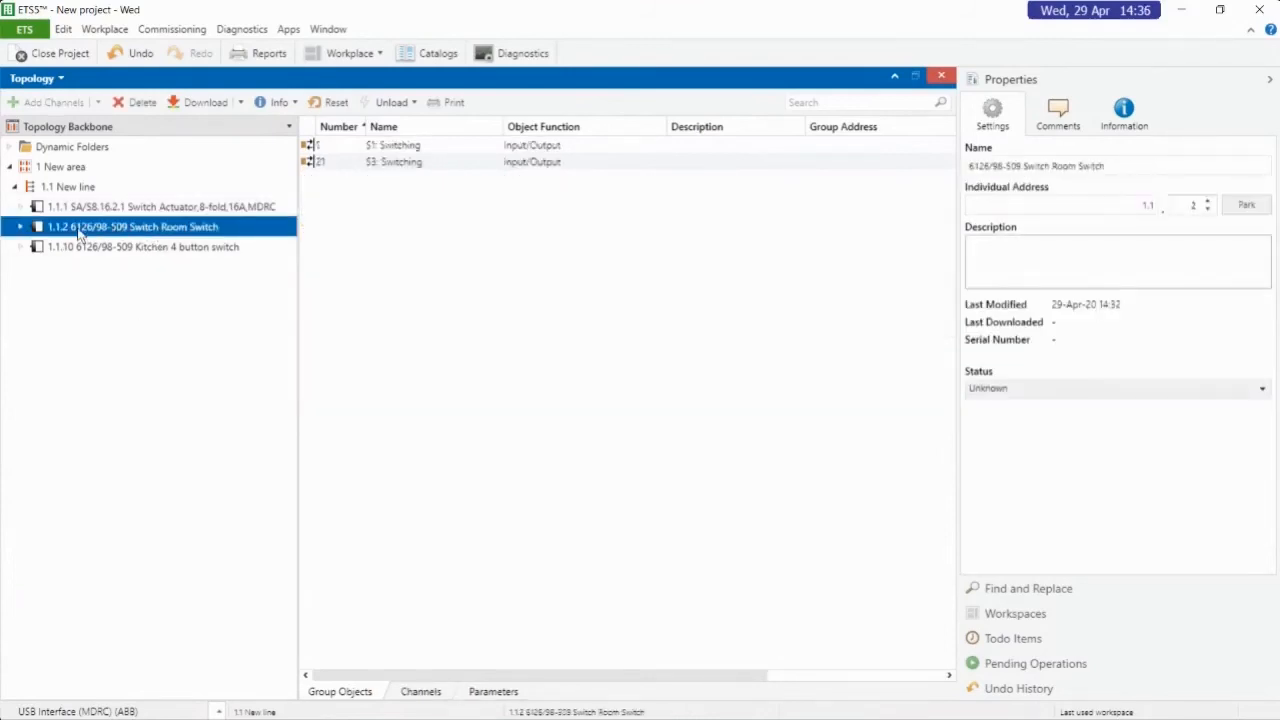
click(440, 148)
click(448, 166)
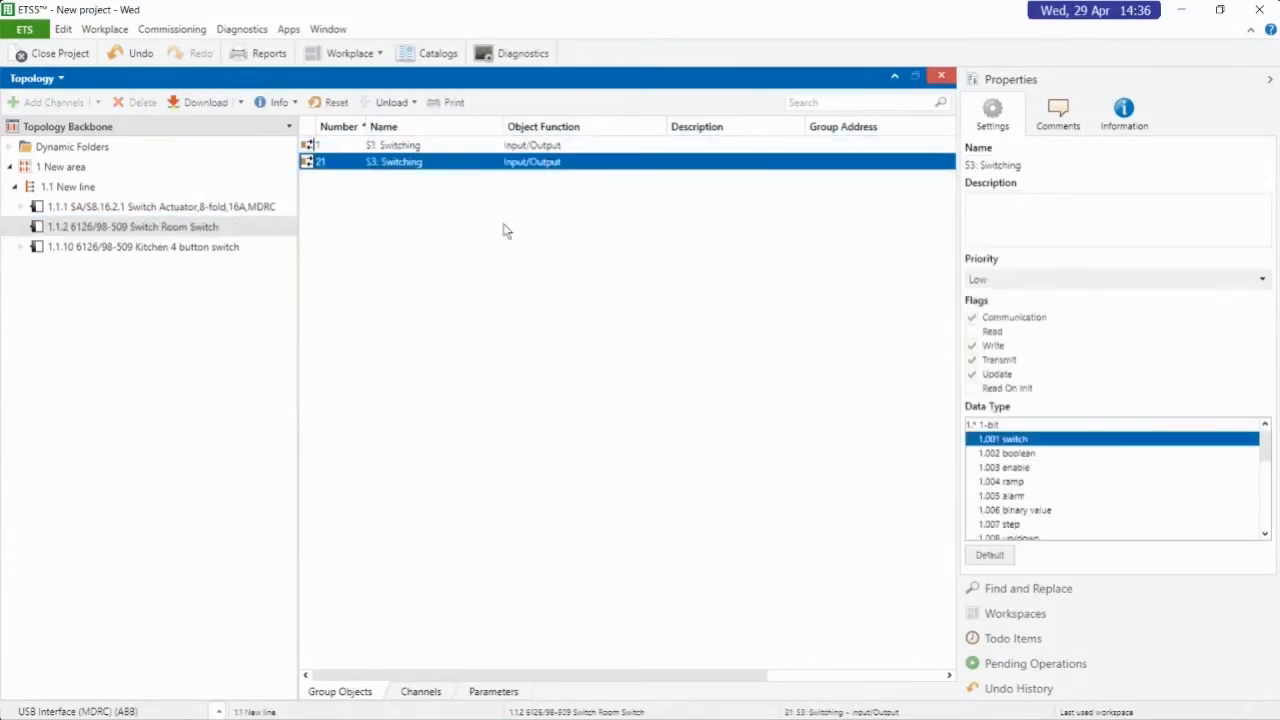
click(406, 148)
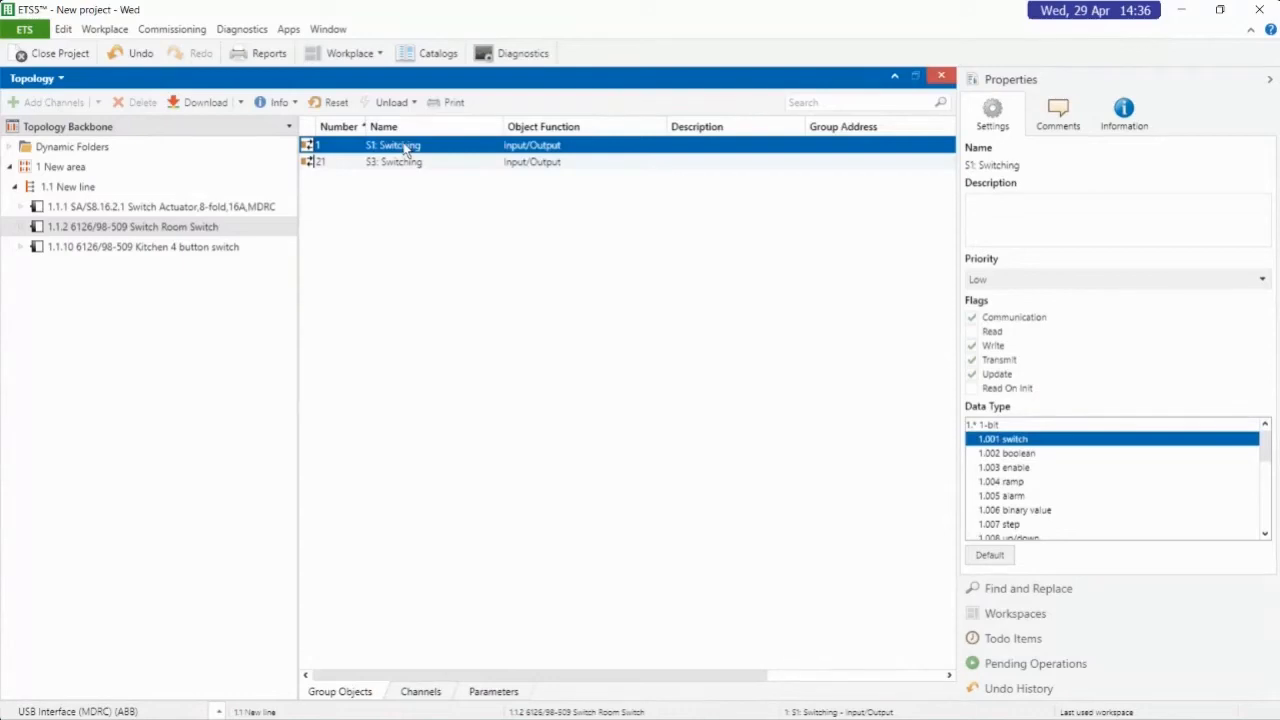
Inspect the Switch Room switch's S3 Switching object and compare the device's group objects with those of switch actuator 1.1.1
click(429, 164)
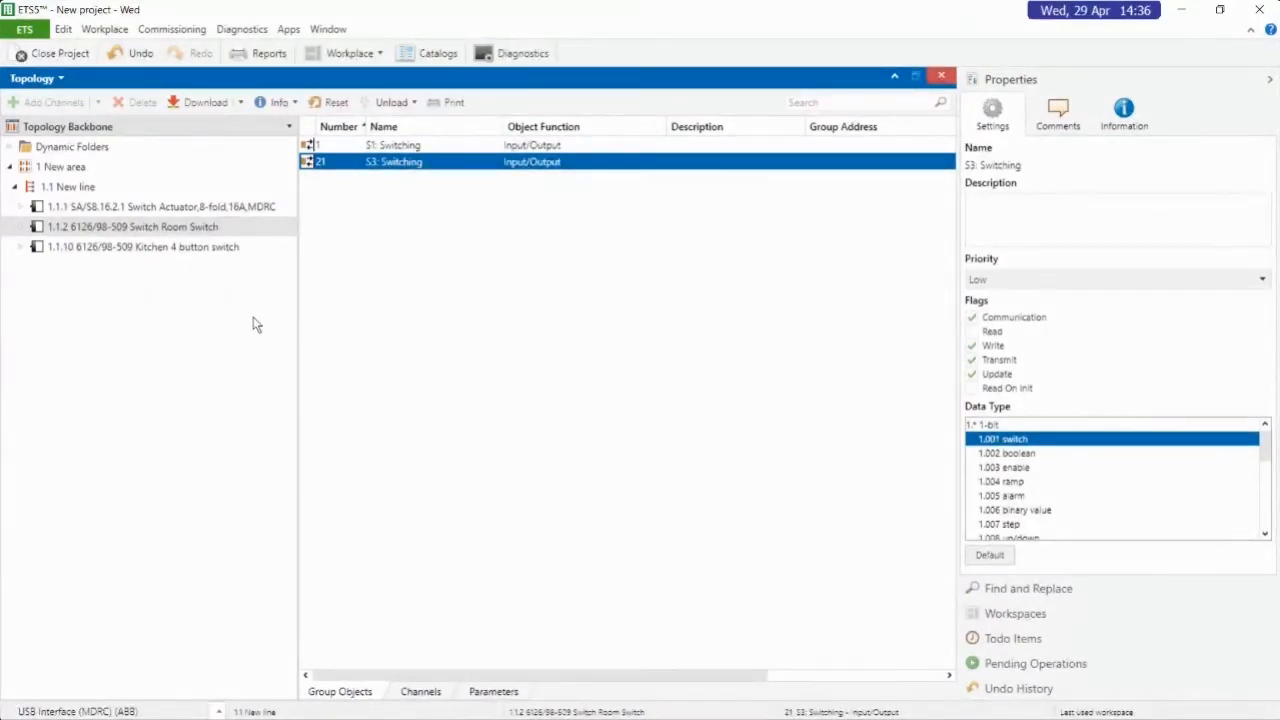
click(196, 229)
click(202, 209)
click(209, 229)
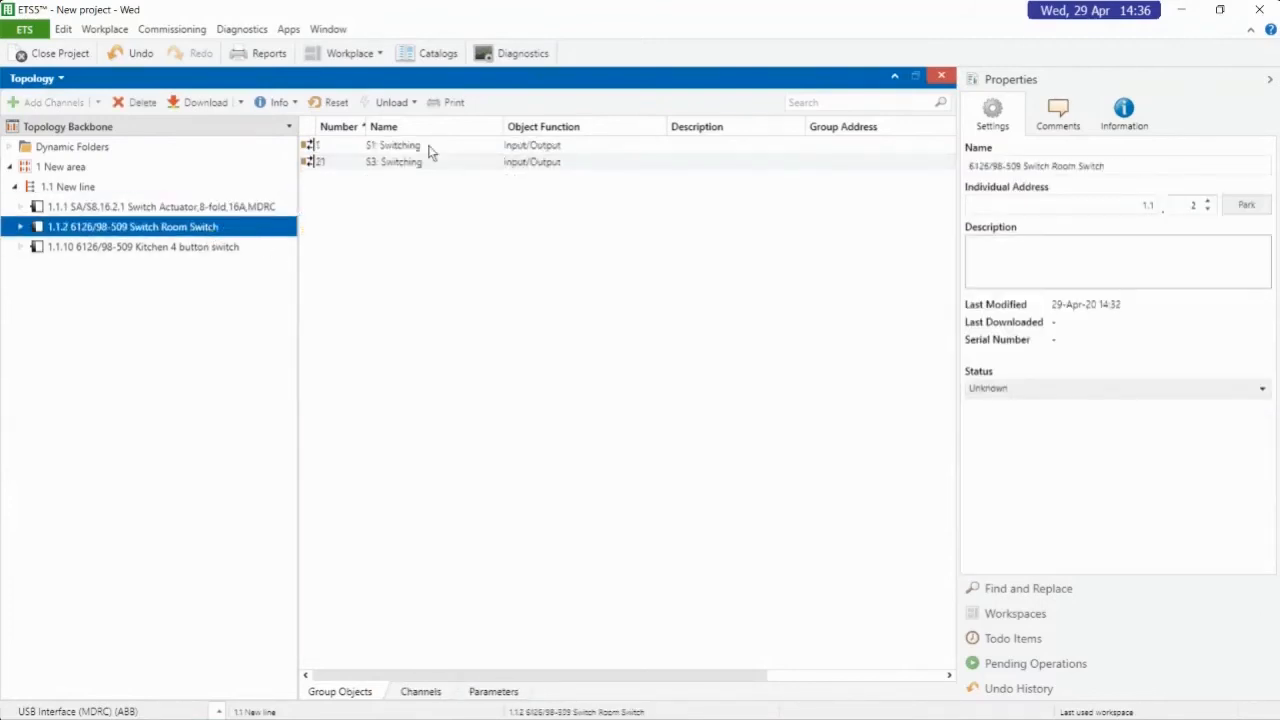
click(208, 207)
click(220, 226)
click(215, 207)
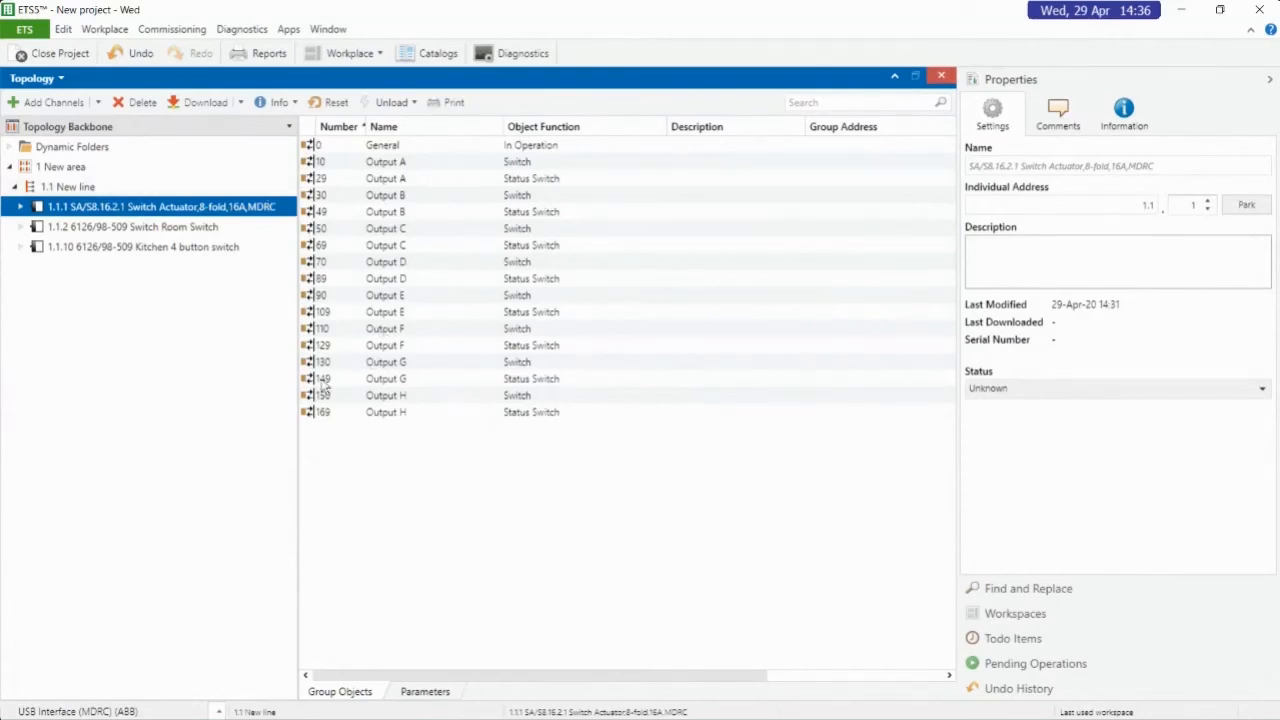
Switch to the Group Addresses view and add one main group named House 1 at the first free address
click(59, 80)
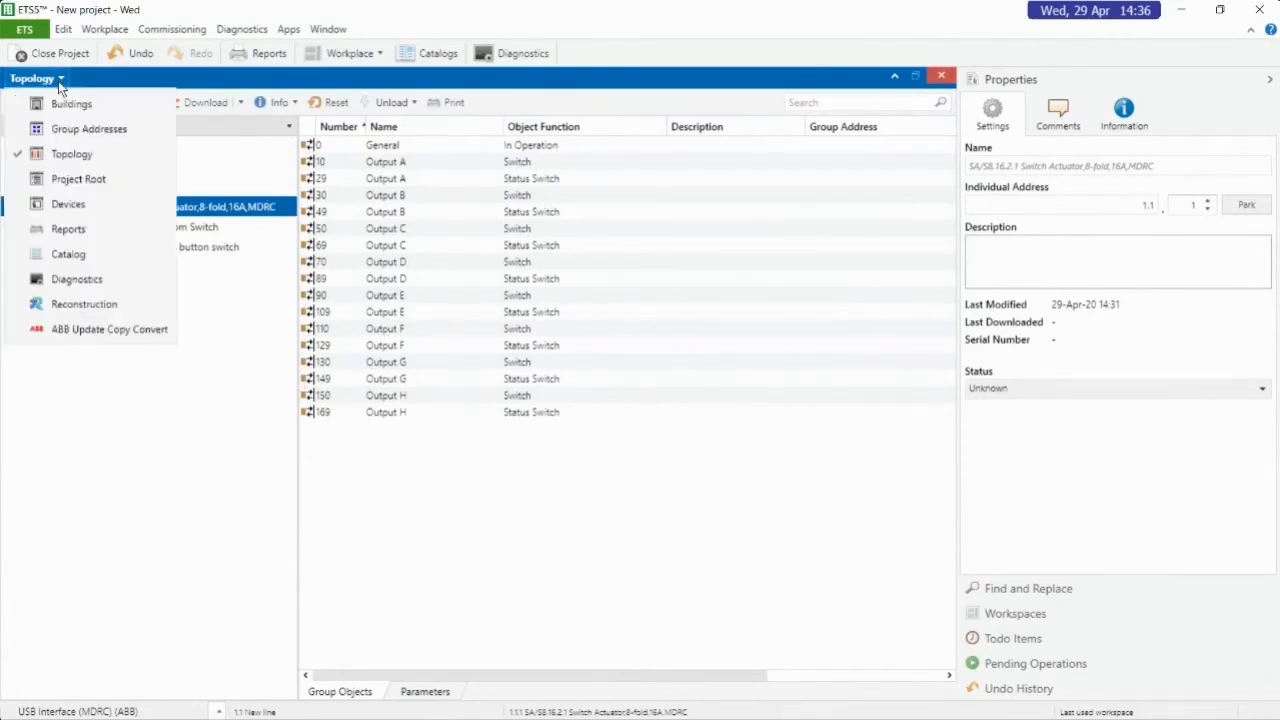
click(79, 132)
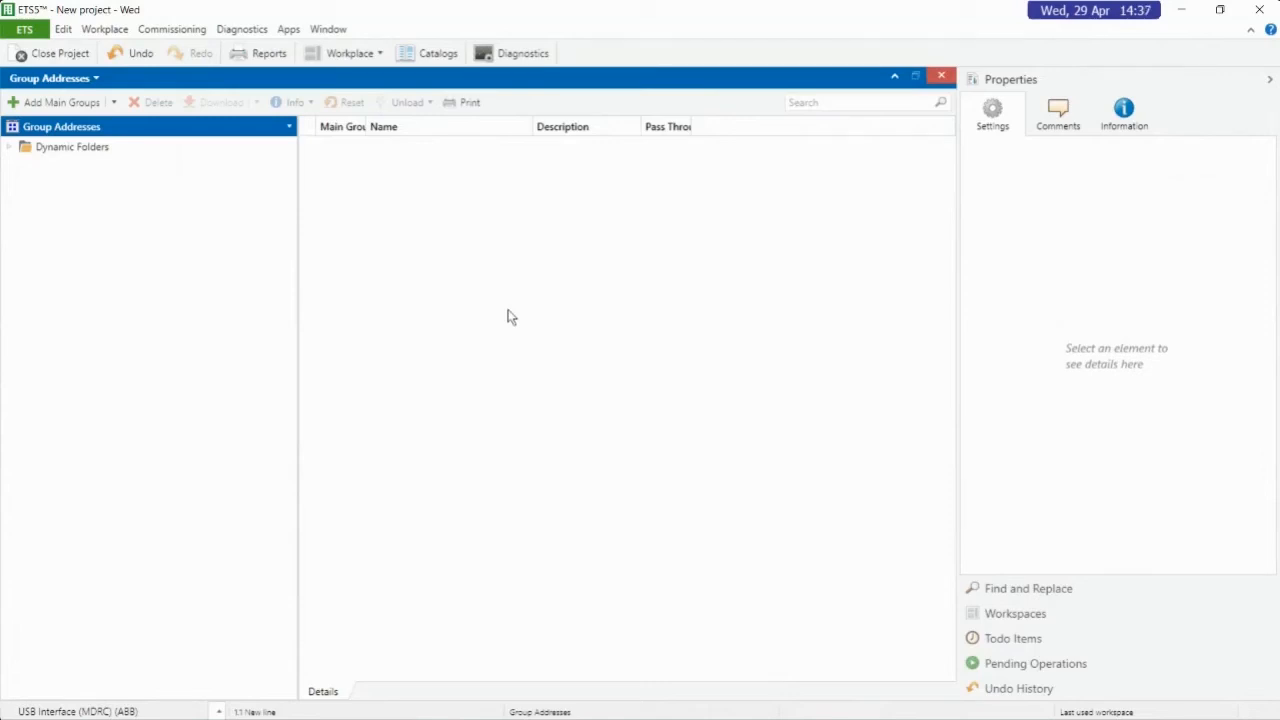
click(80, 102)
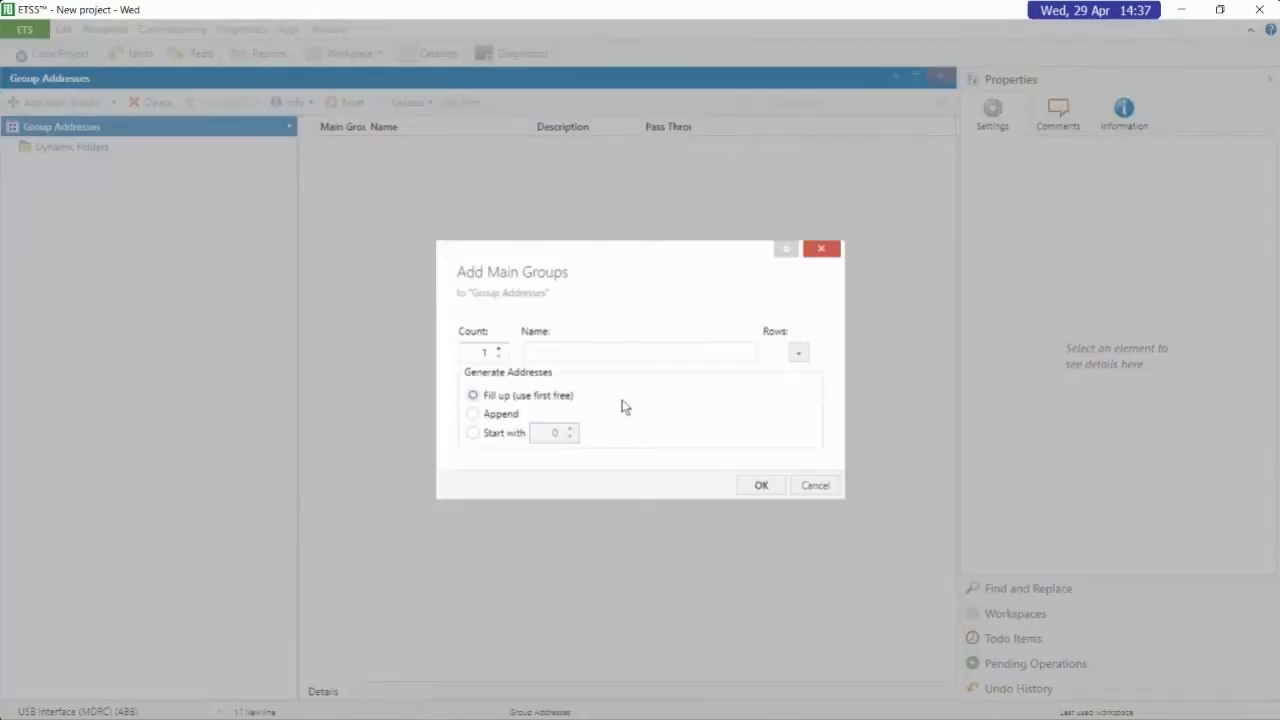
text(House)
key(BackSpace)
key(BackSpace)
text(se 1)
key(Return)
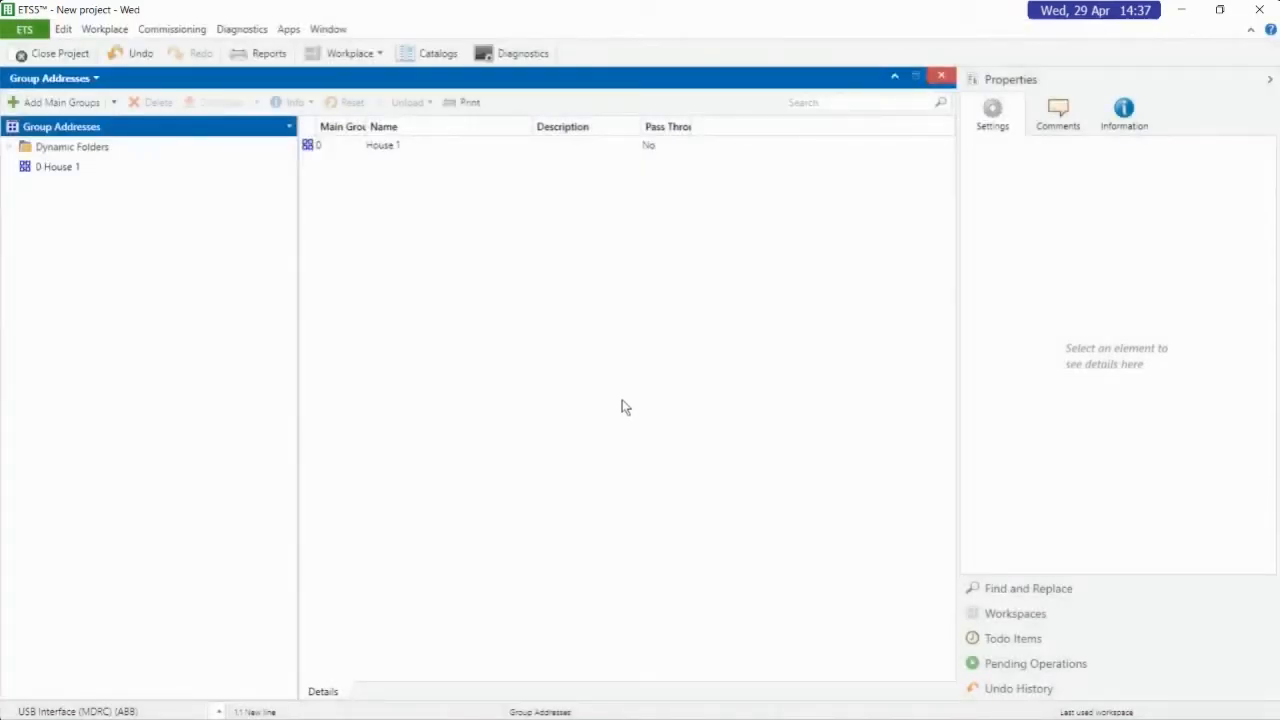
Add a middle group named Lighting under the House 1 main group
click(53, 172)
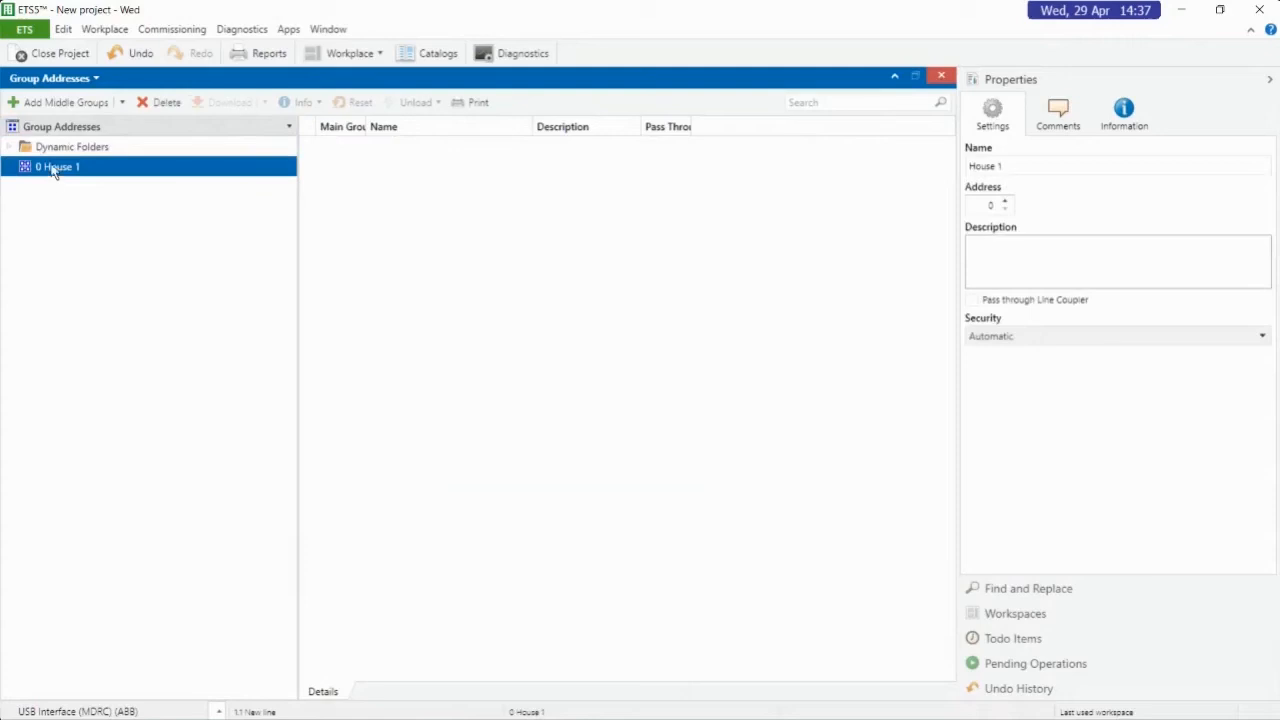
click(44, 101)
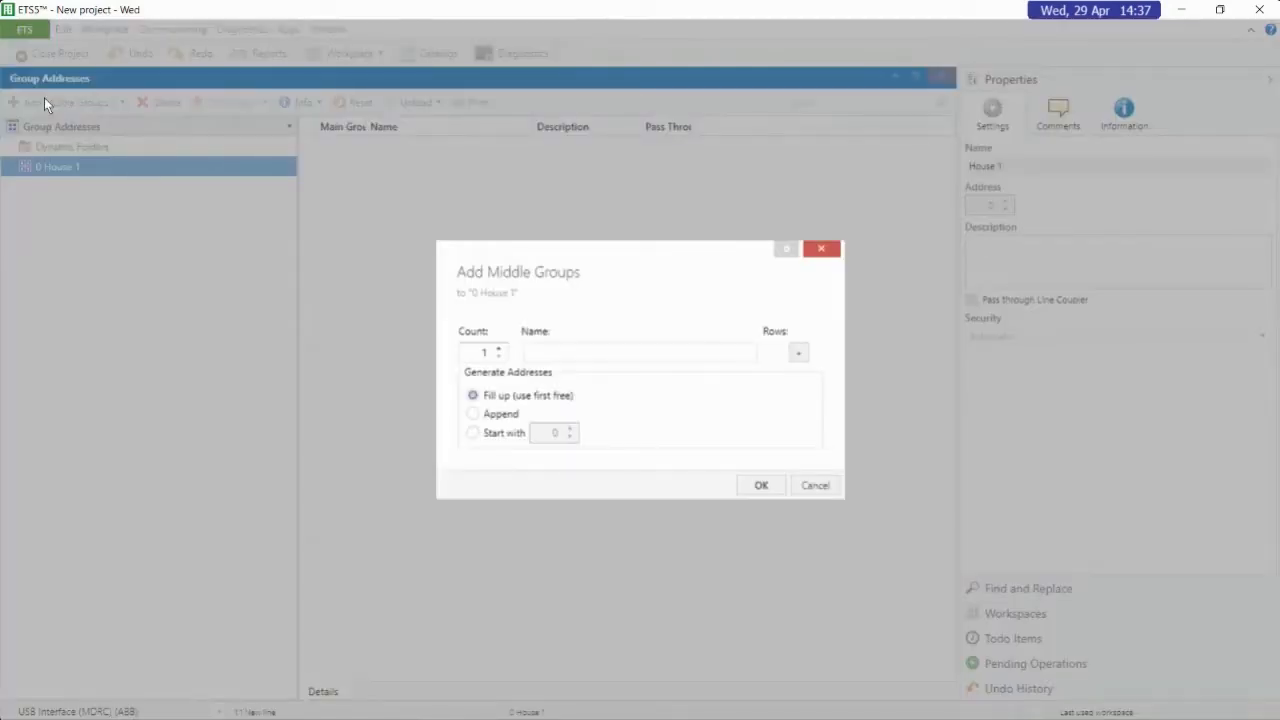
text(Lighting)
key(Return)
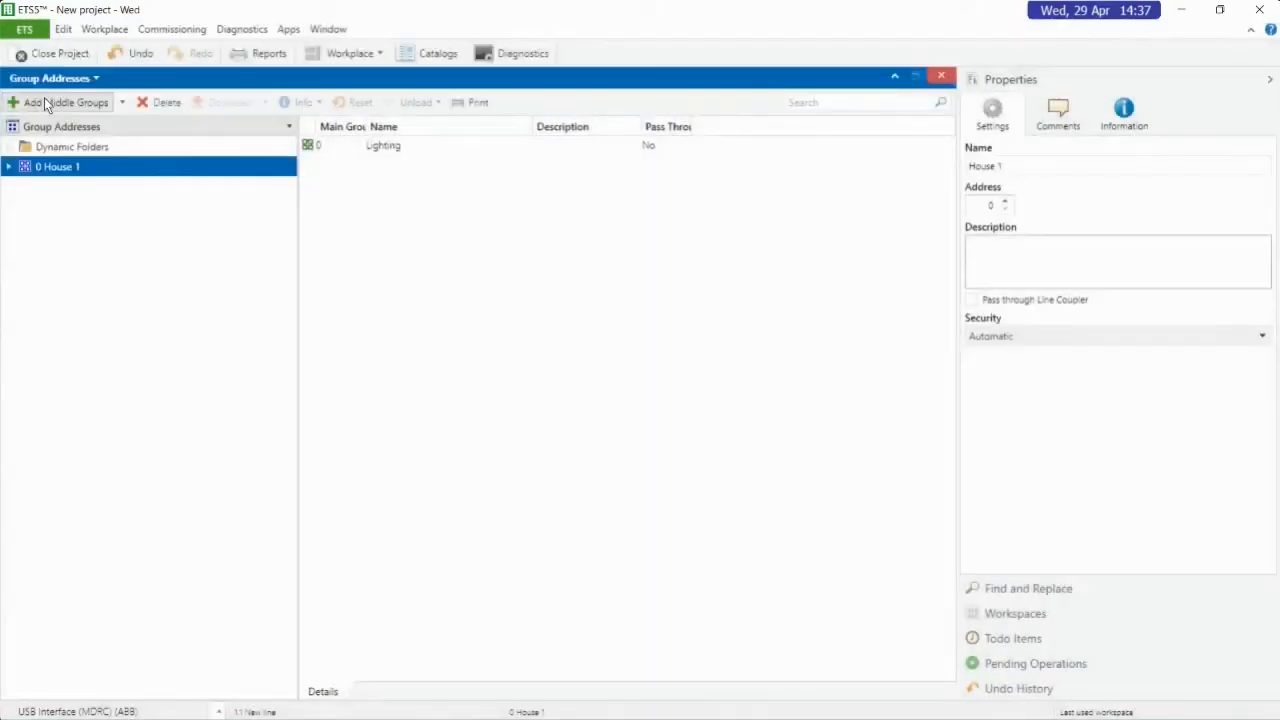
Add two more middle groups, Heating and General, under the House 1 main group
click(10, 167)
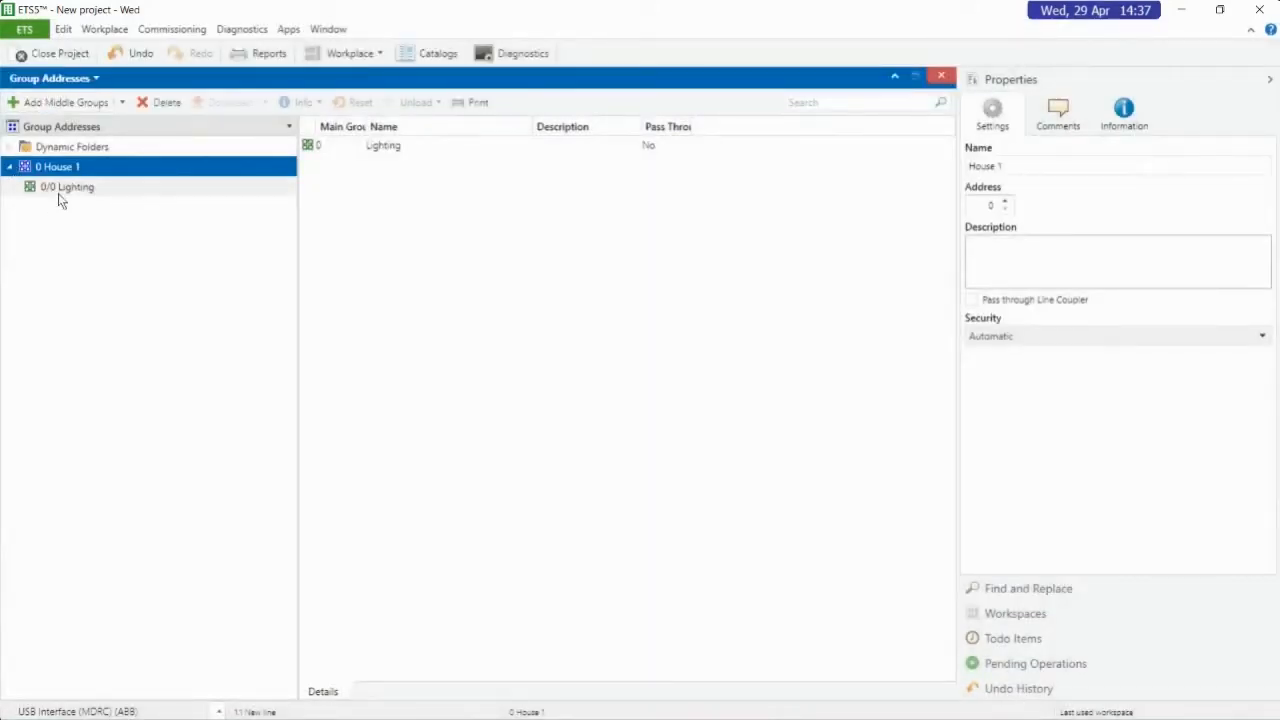
click(77, 103)
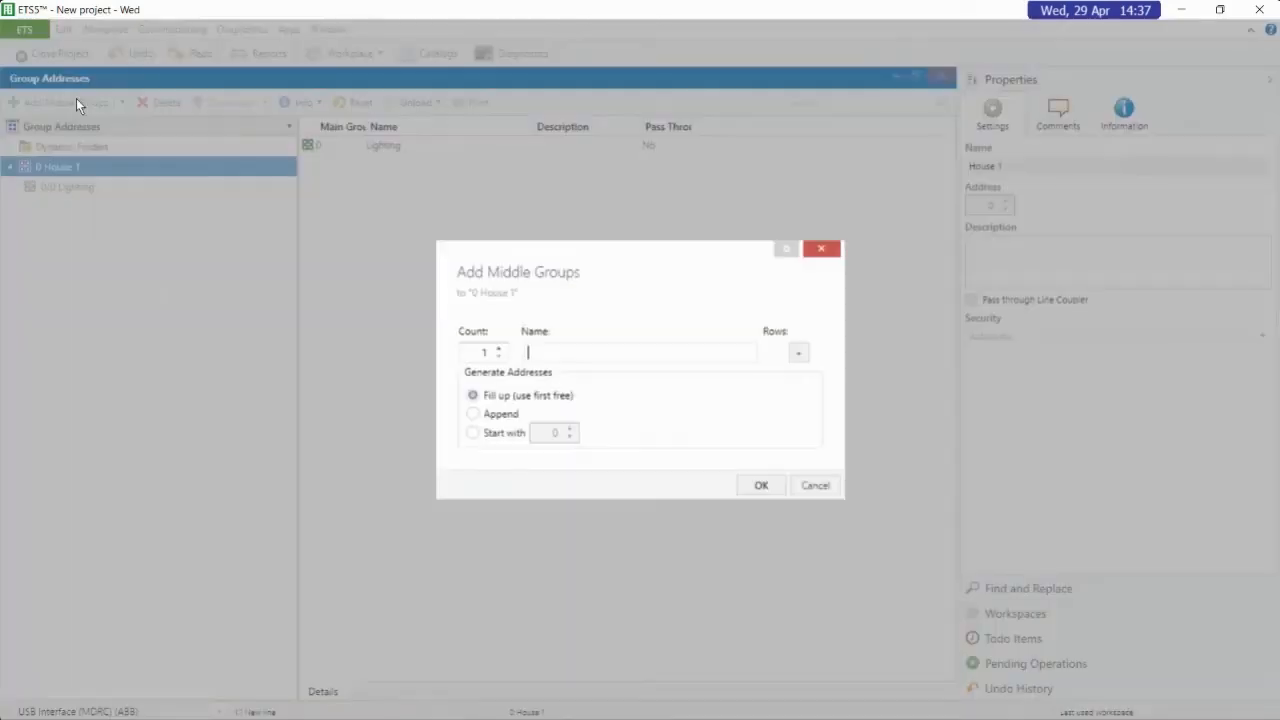
text(Heating)
key(Return)
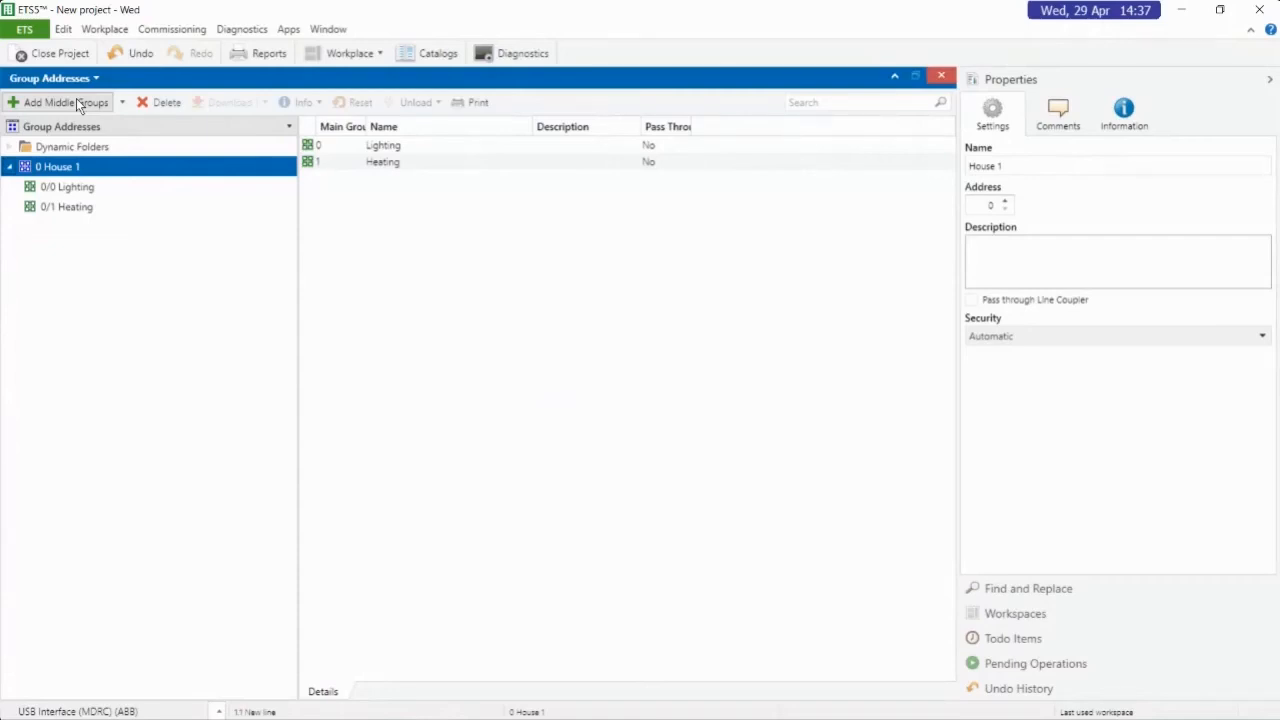
click(77, 103)
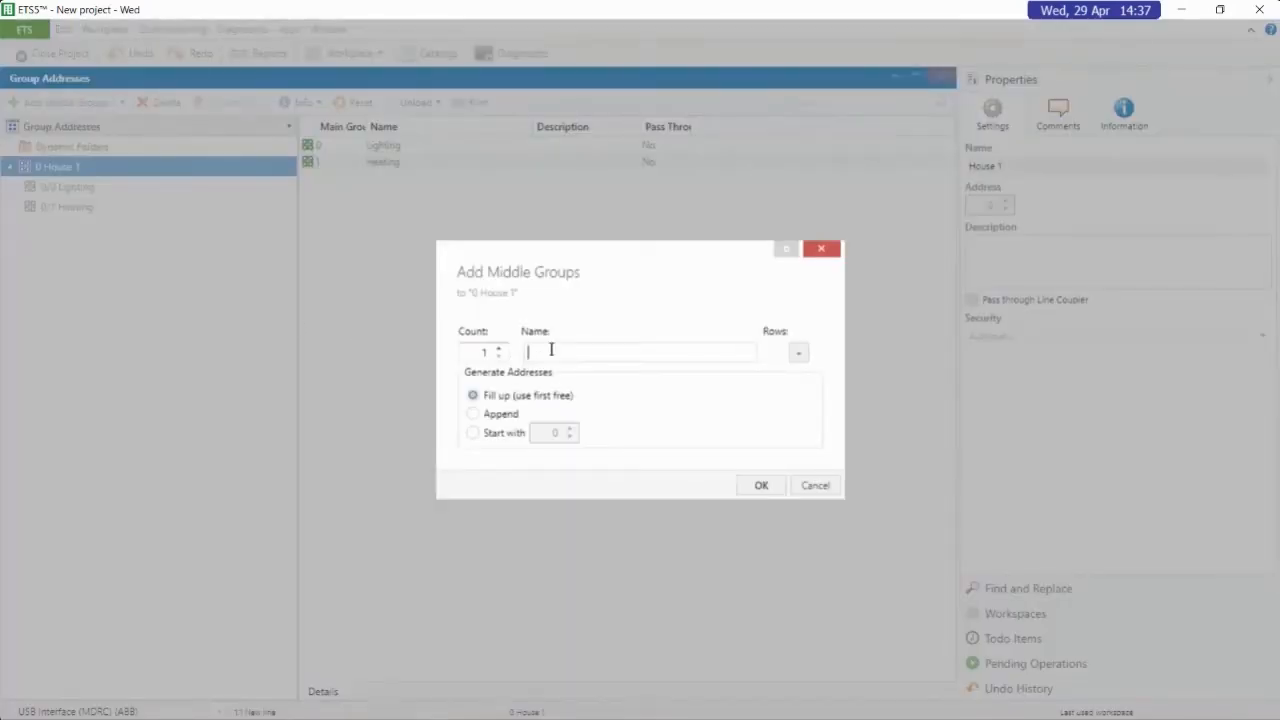
text(General)
key(Return)
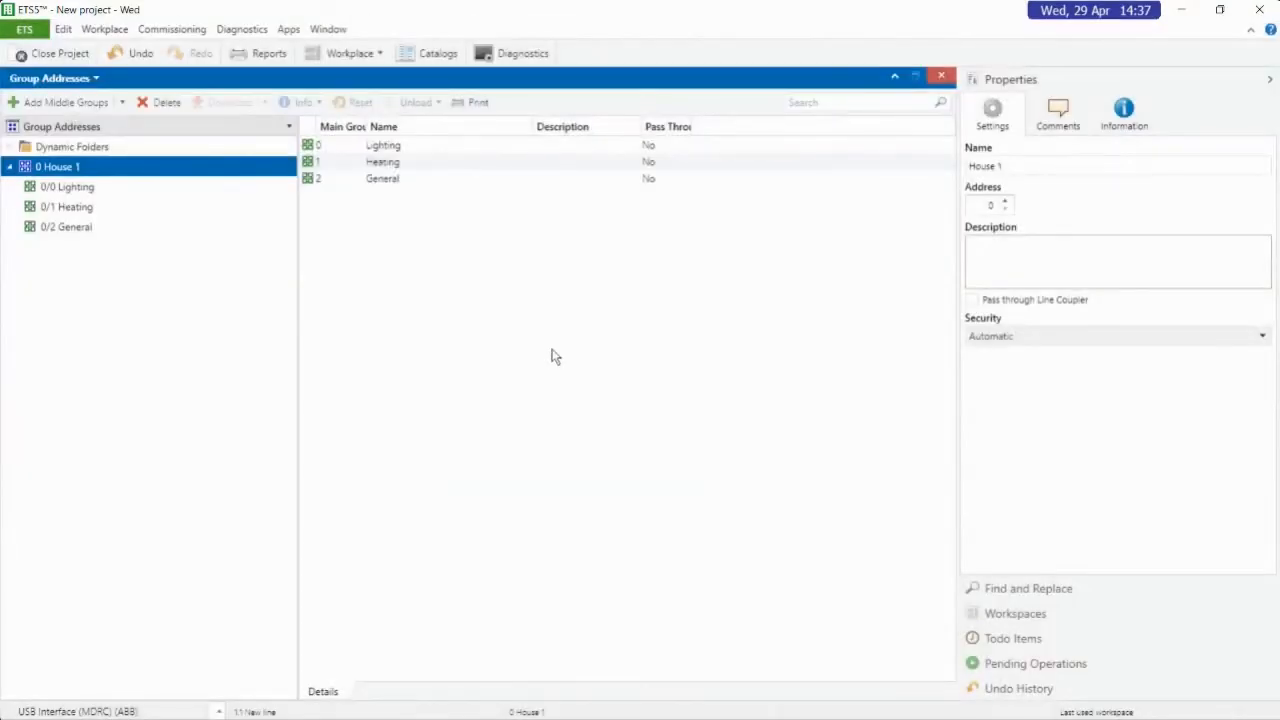
Add a group address named "Kintchen Ligh on/off" to the 0/0 Lighting middle group
click(66, 190)
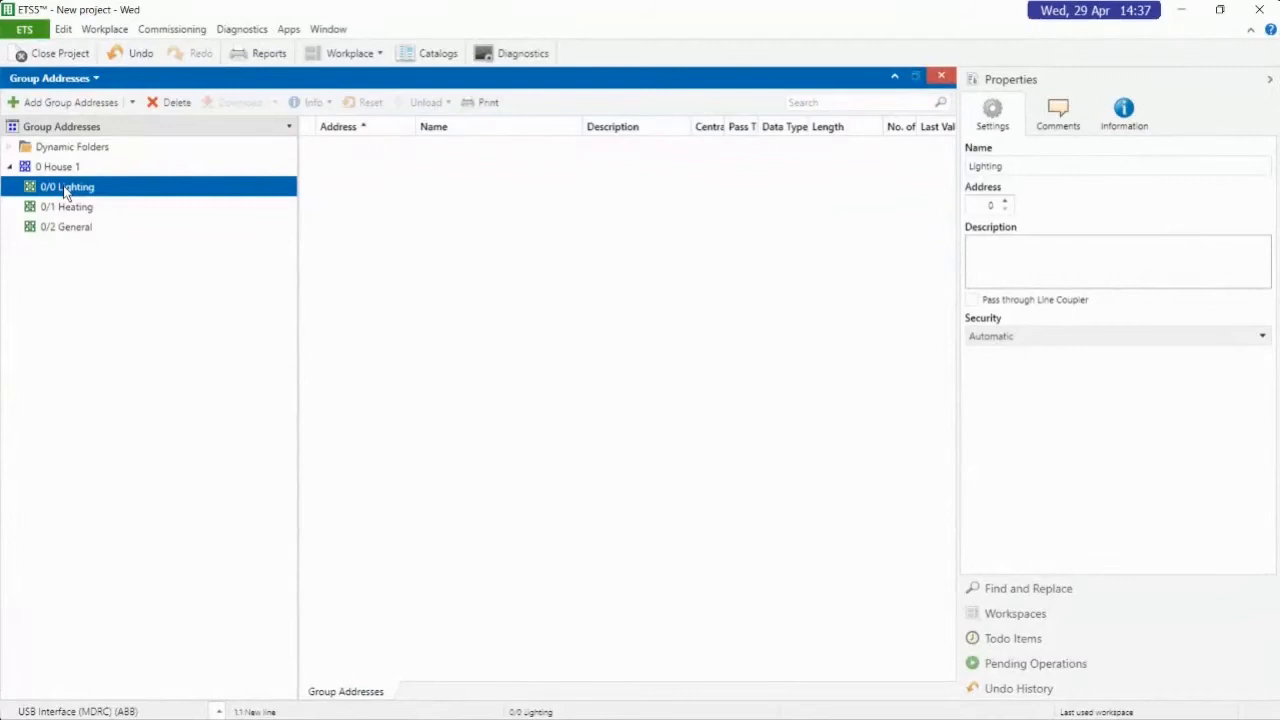
click(82, 101)
text(Kit)
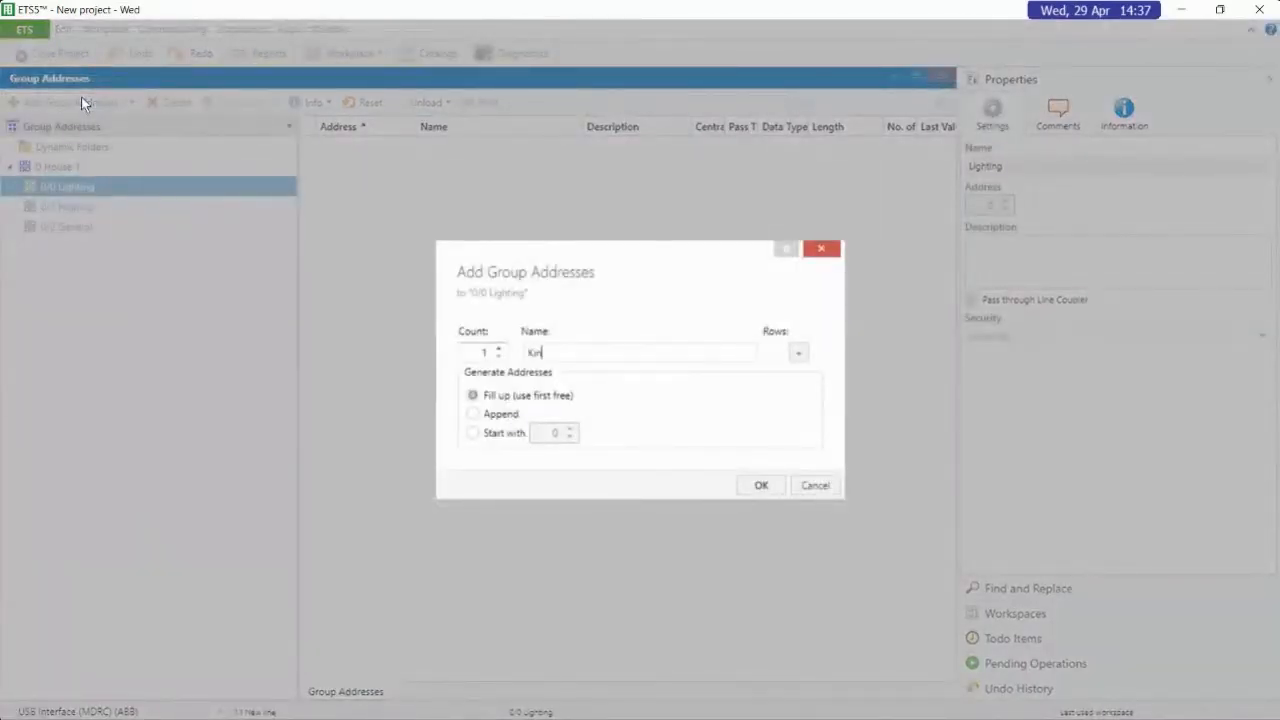
text(tchen Ligh on/off)
key(Return)
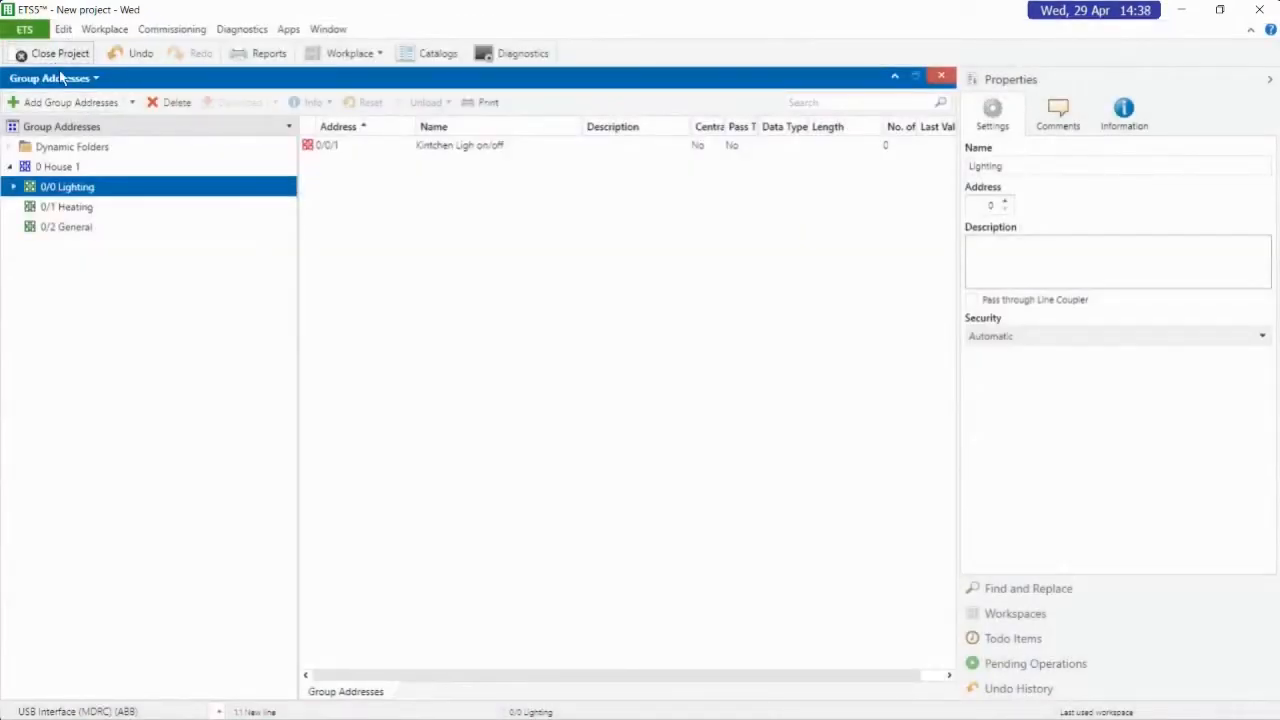
Add a group address named "Kitchen Light Status" to the 0/0 Lighting middle group
click(89, 102)
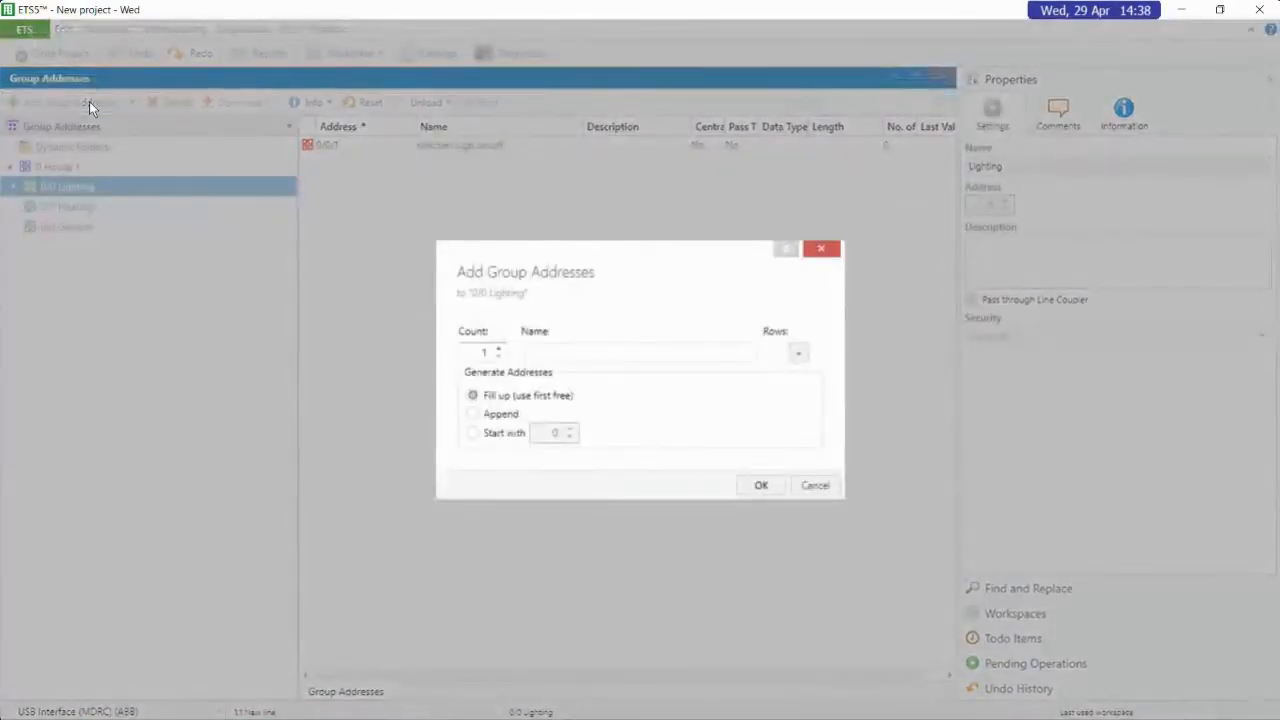
text(Kitchen Light Status)
key(Return)
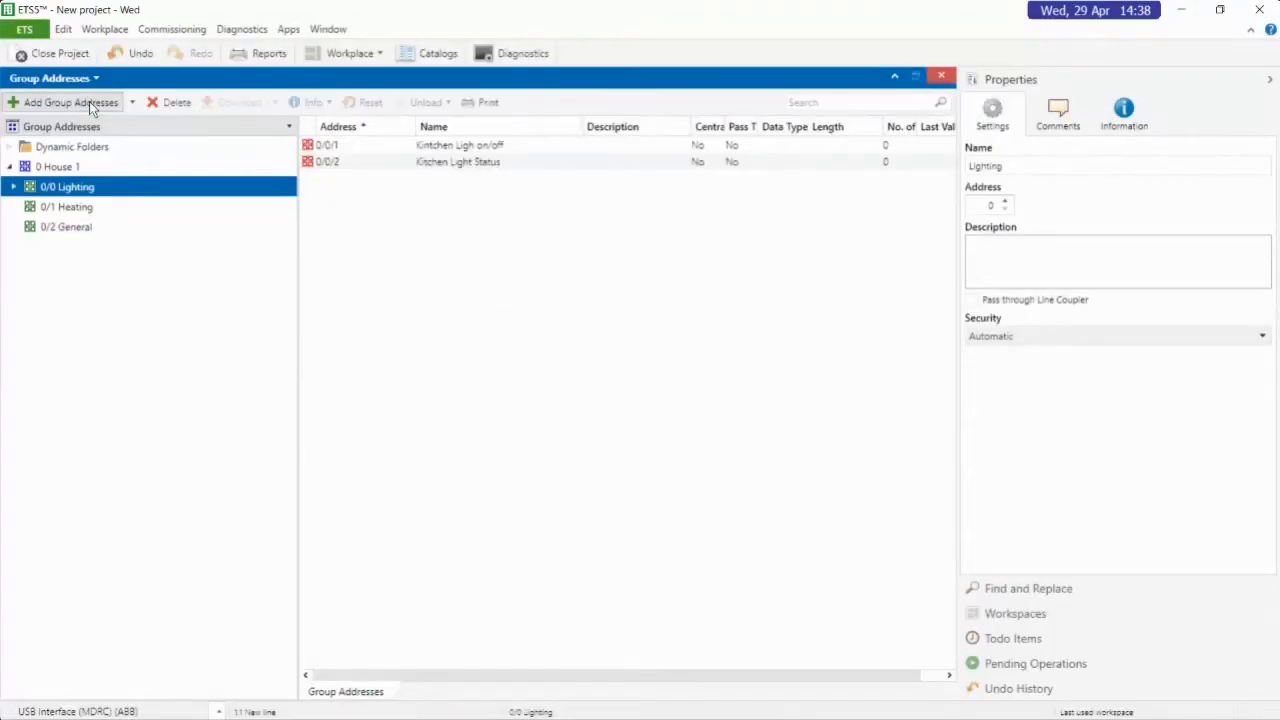
Expand the 0/0 Lighting middle group and add a group address named "Switch Room Light On/off" to it
click(14, 190)
right_click(102, 190)
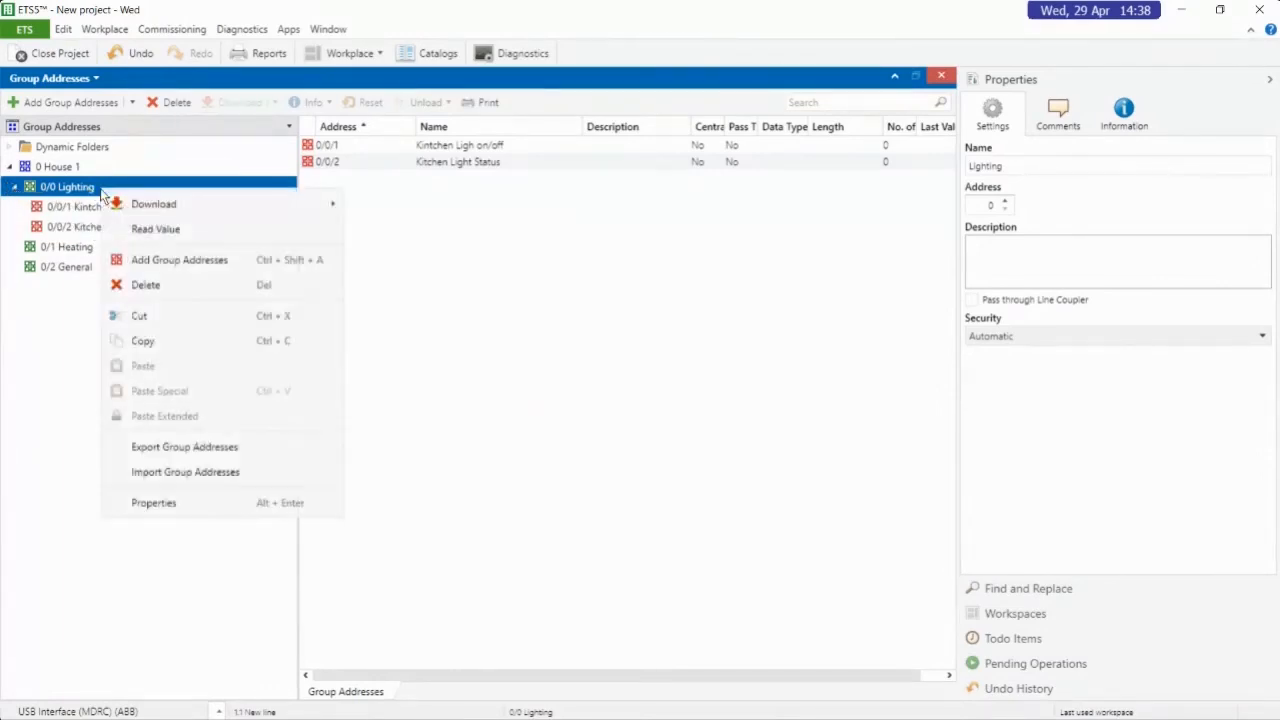
click(206, 262)
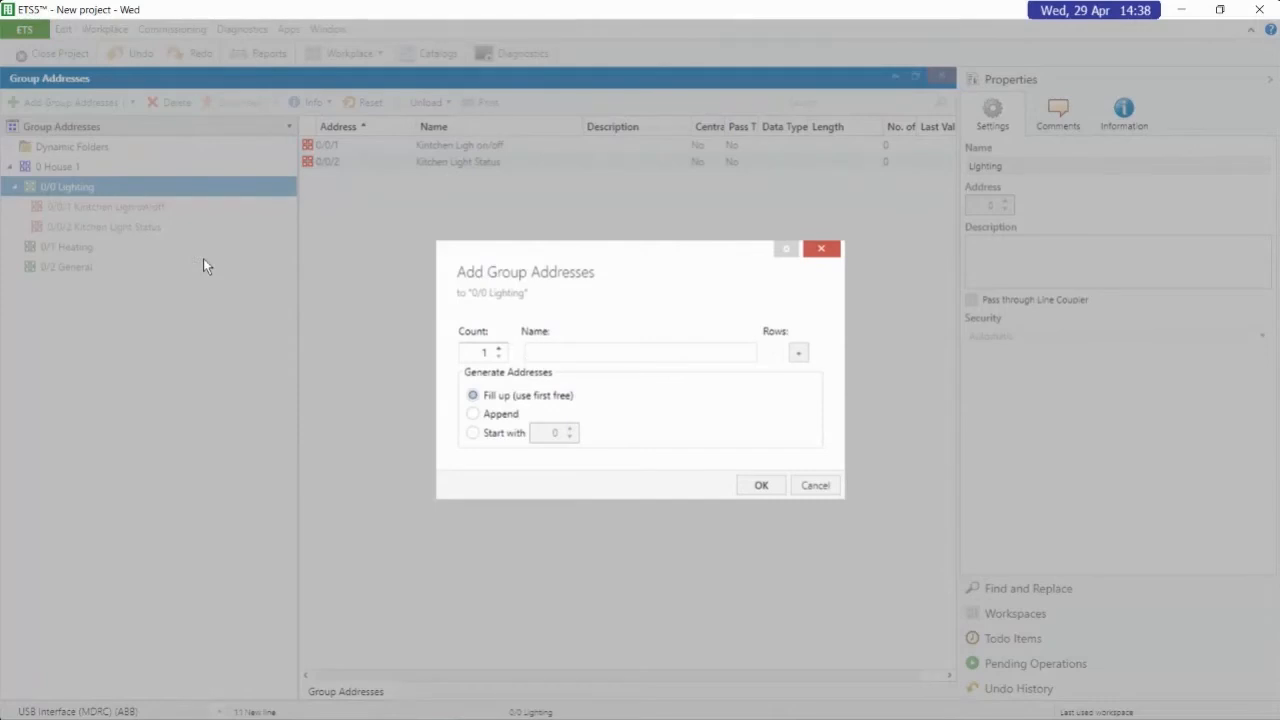
text(Switch Room Light On/off)
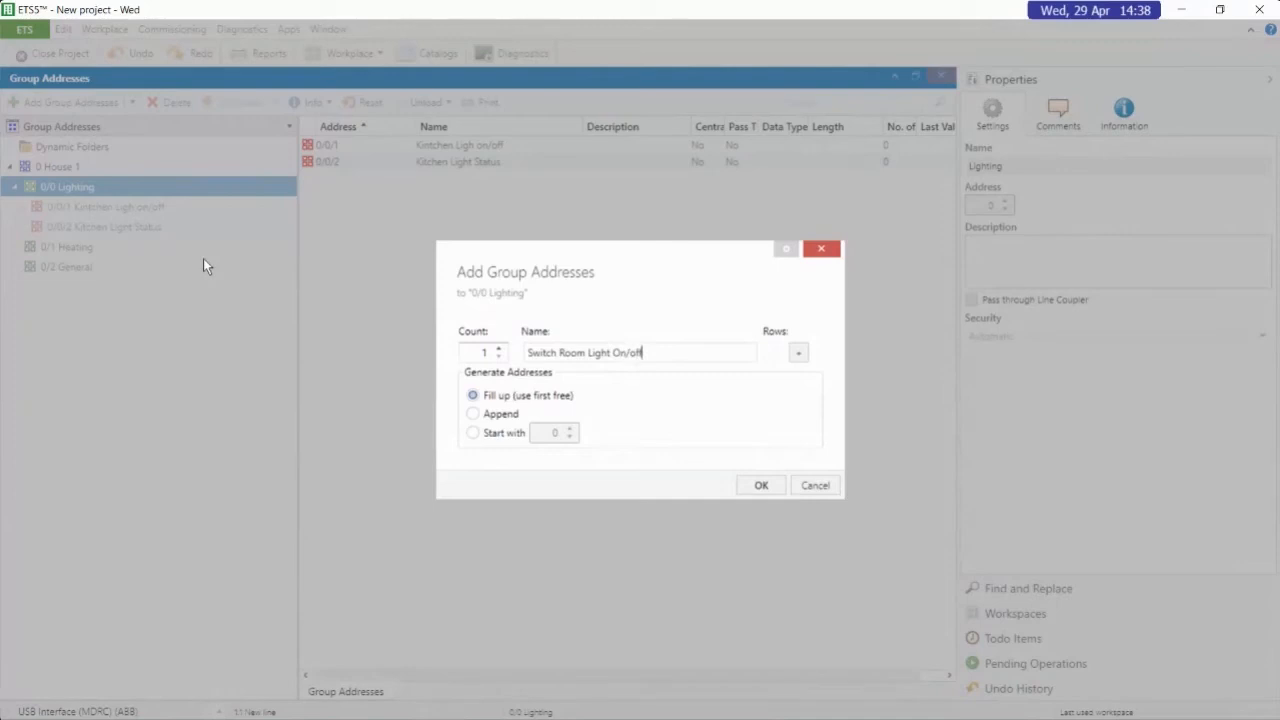
key(Return)
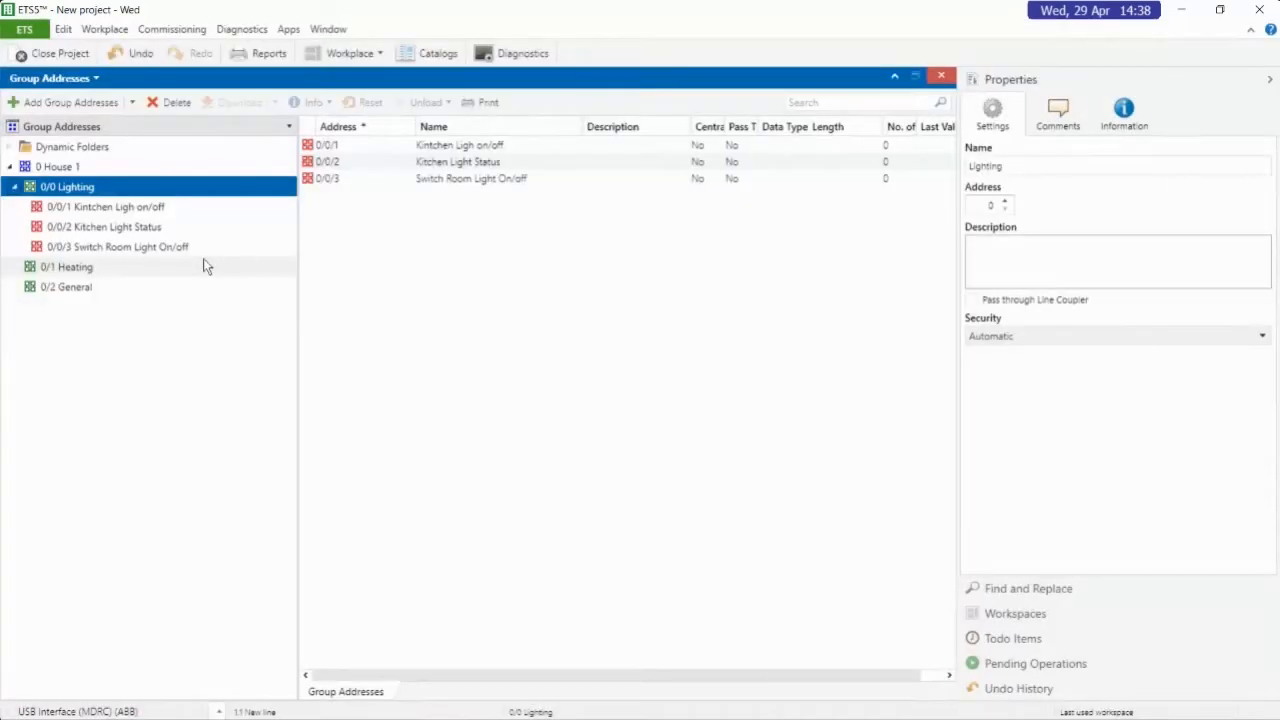
Add a group address named "Switch Room Status" to the 0/0 Lighting middle group
click(63, 100)
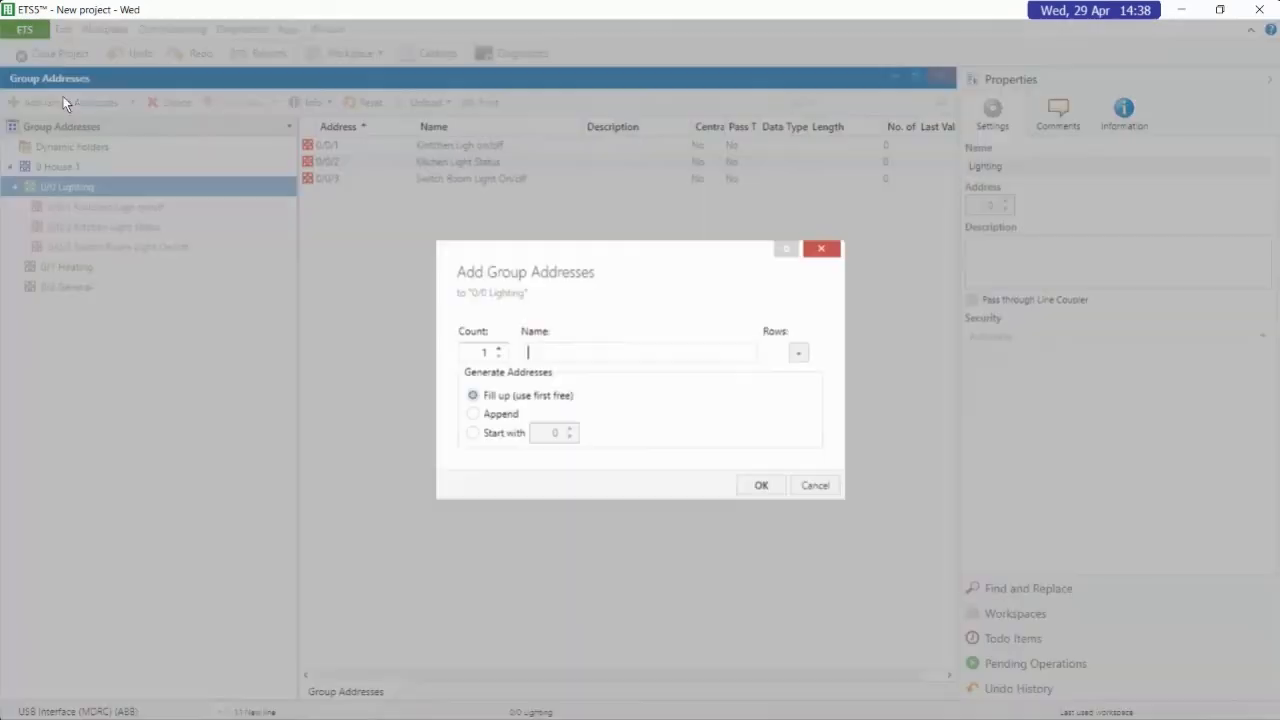
text(Switch Room Status)
key(Return)
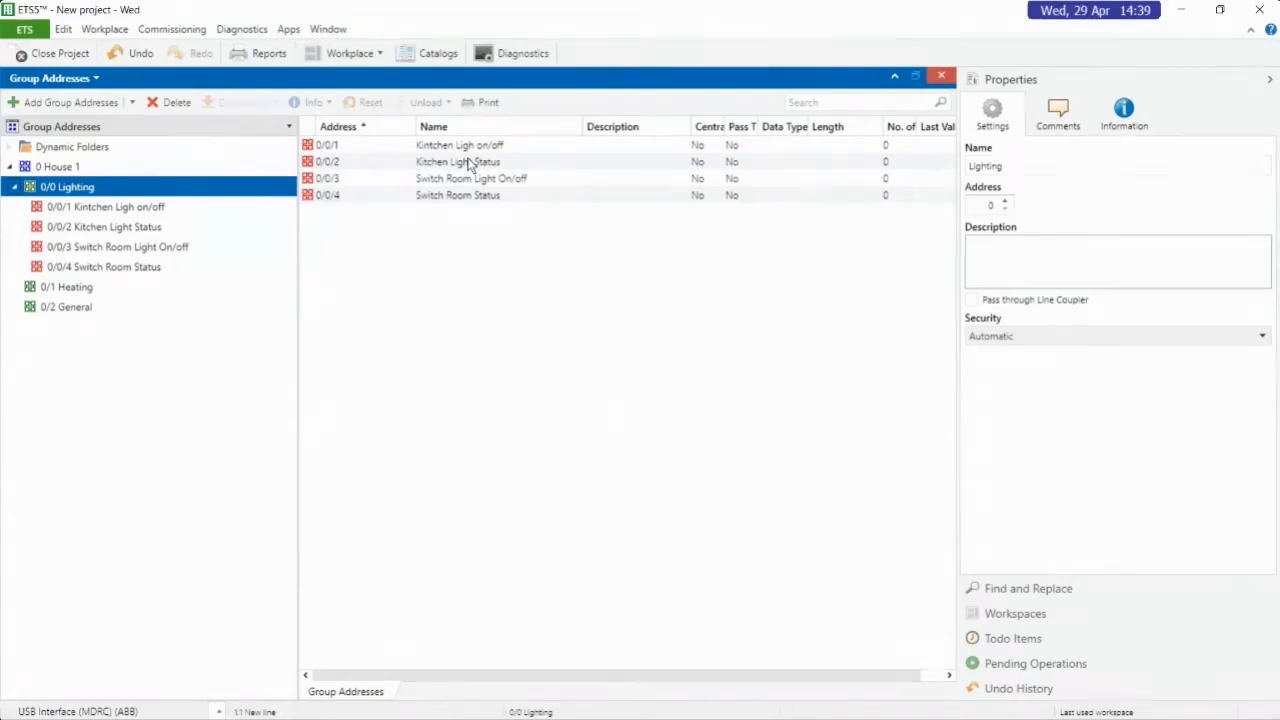
In the Topology view, link the Output A Switch object of switch actuator 1.1.1 with existing group address 0/0/1 "Kintchen Ligh on/off"
click(45, 78)
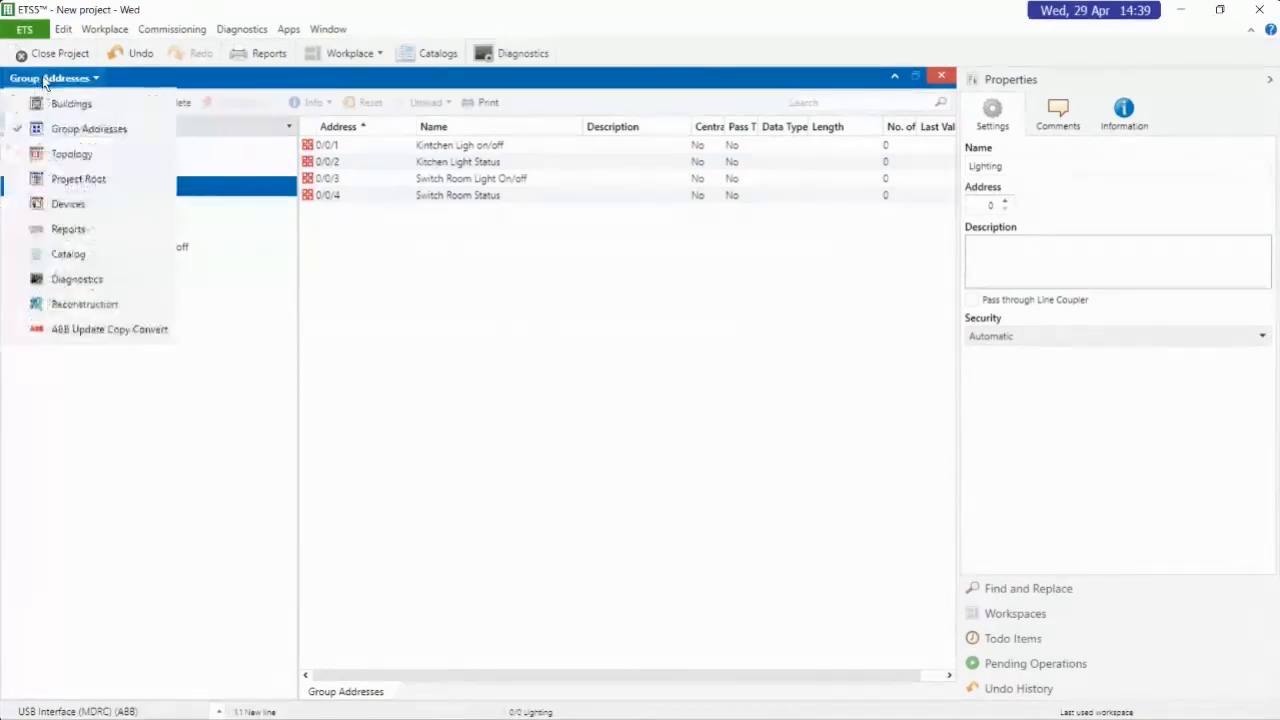
click(57, 160)
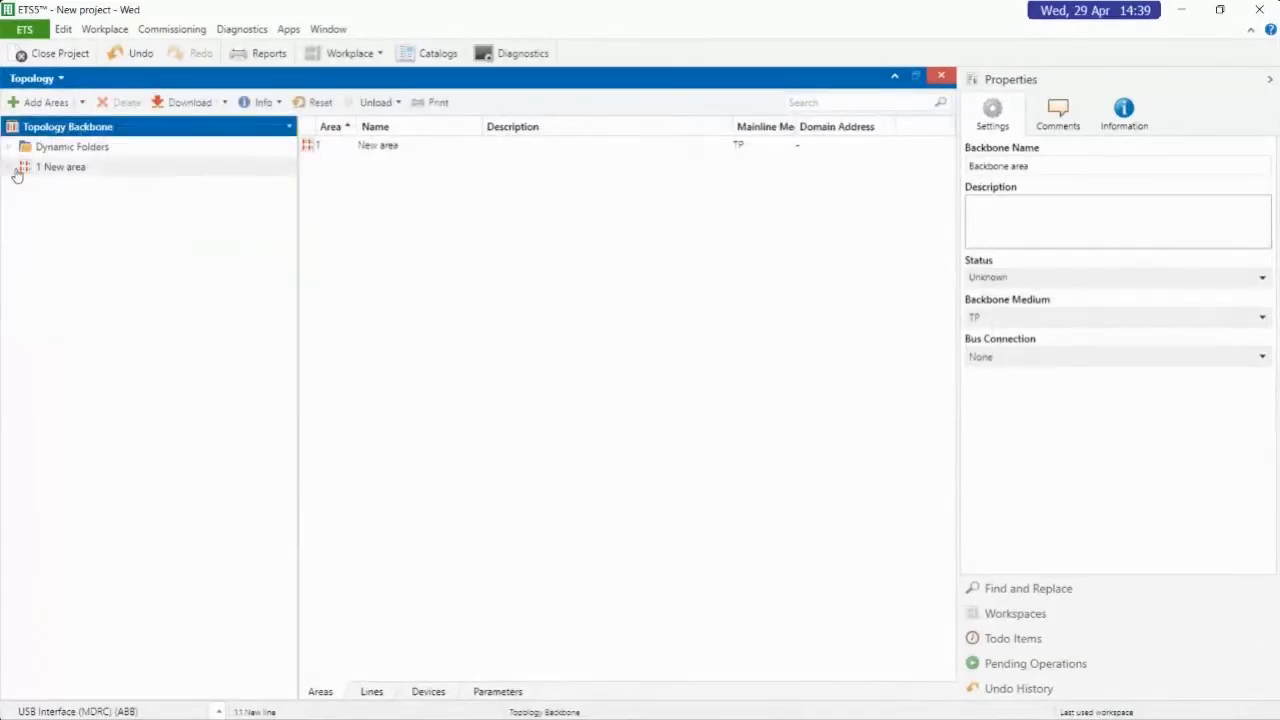
click(8, 169)
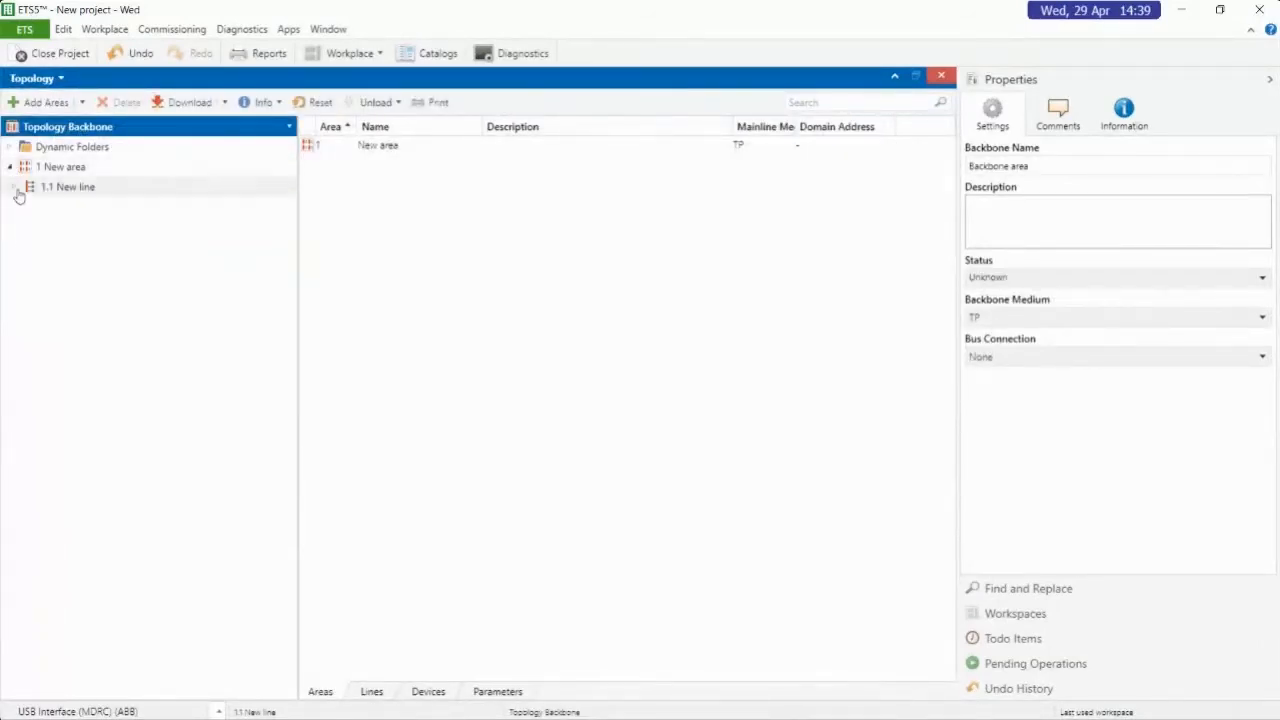
click(14, 188)
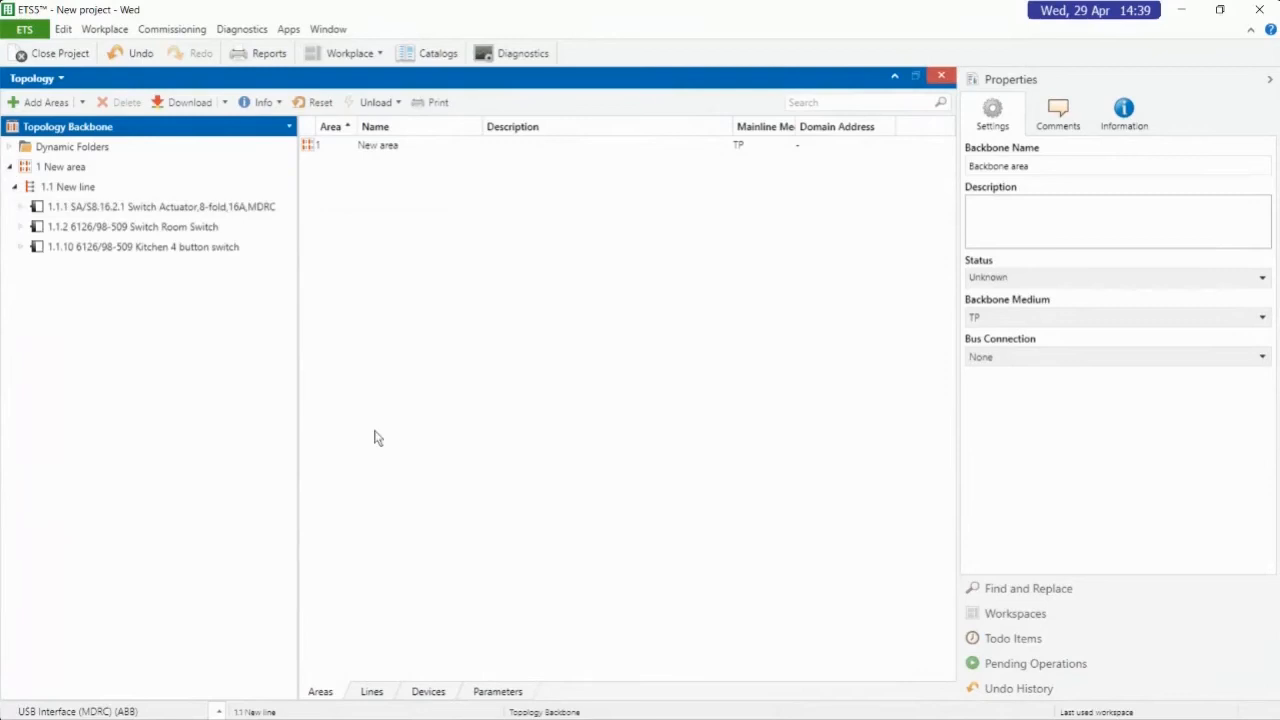
click(168, 208)
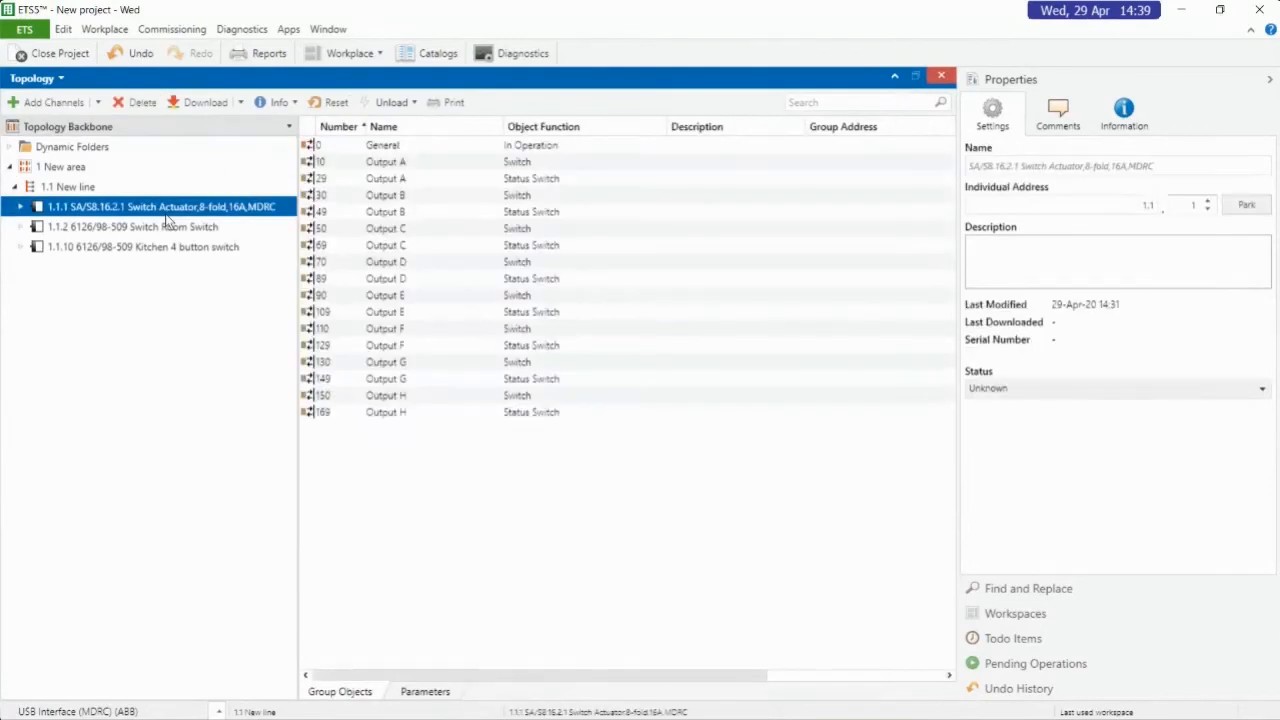
click(562, 165)
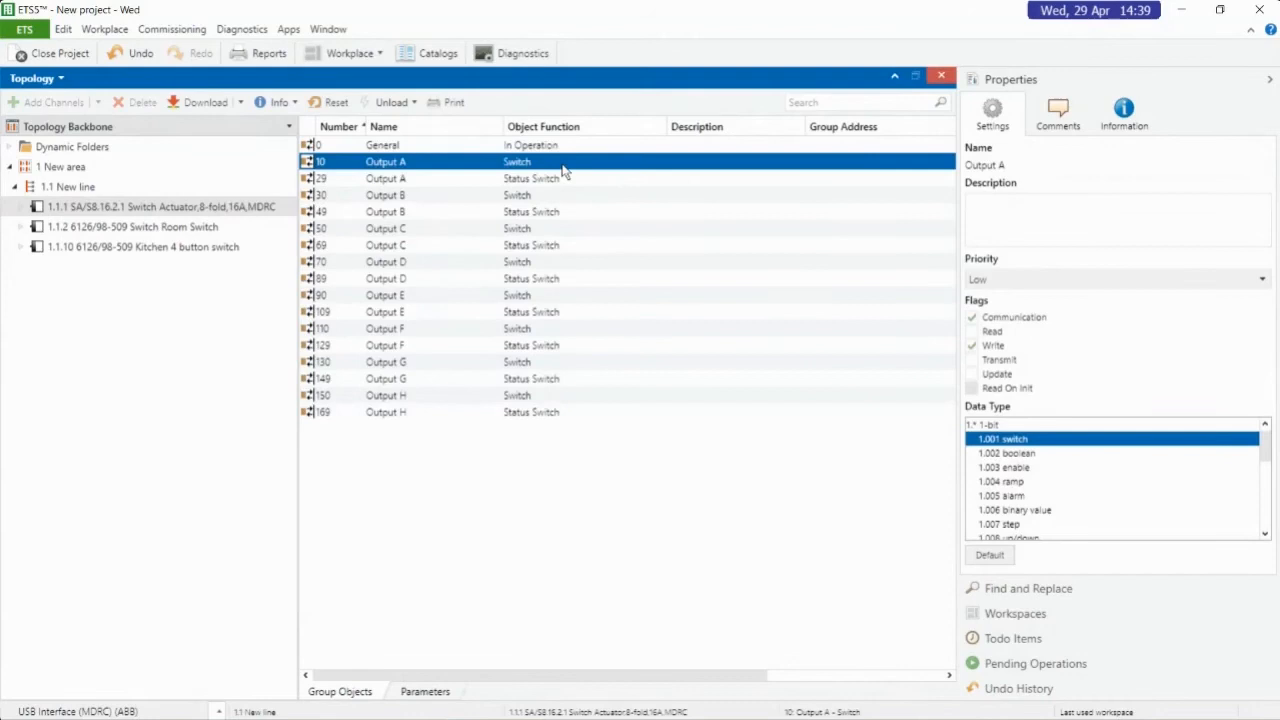
right_click(397, 162)
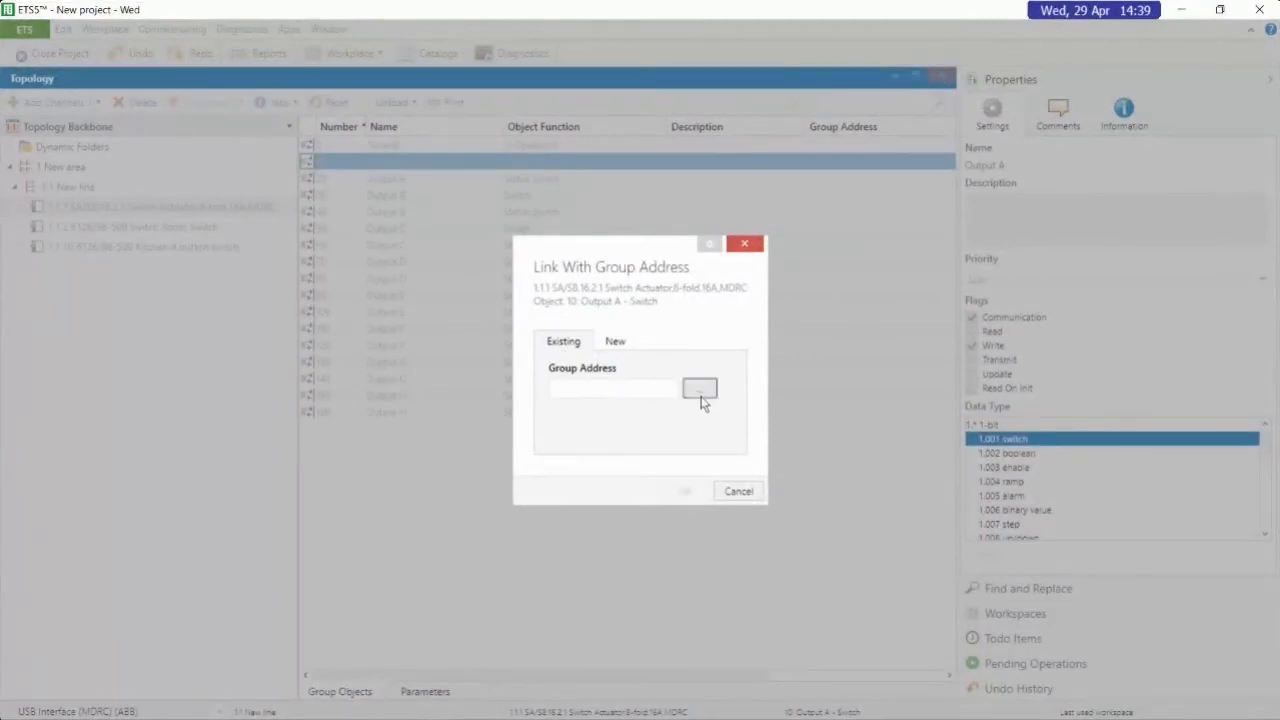
click(699, 390)
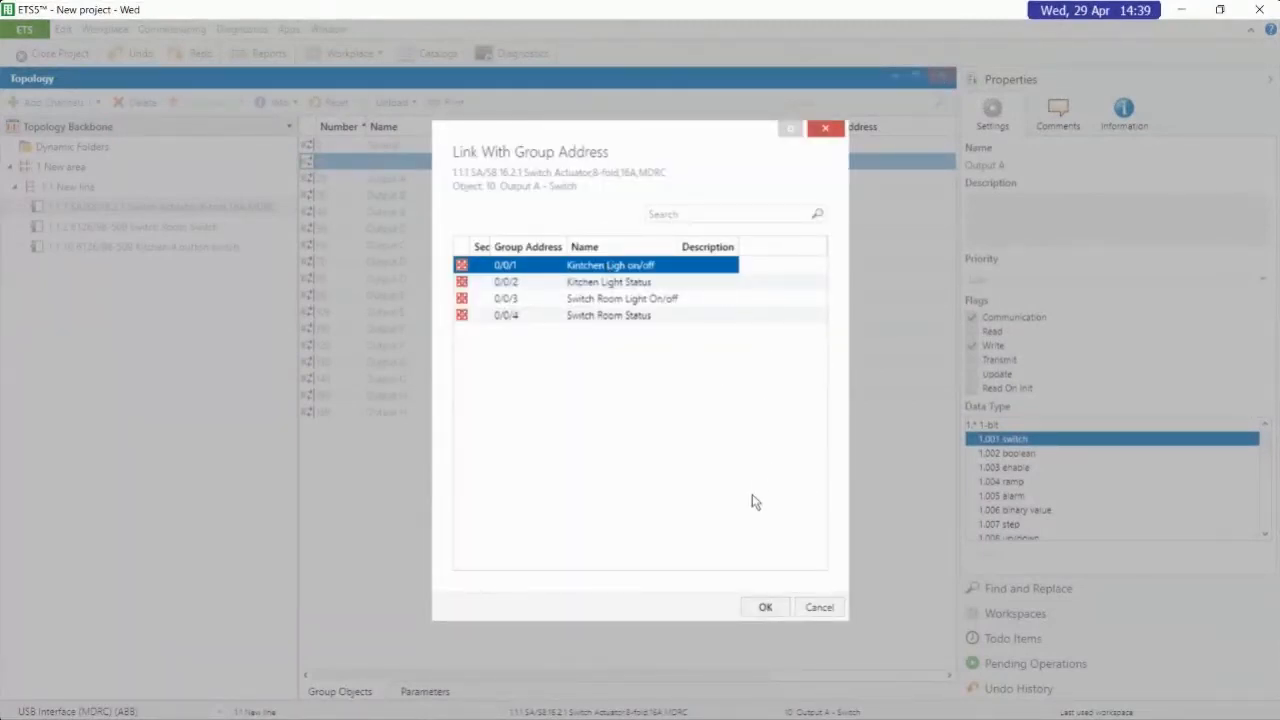
click(765, 608)
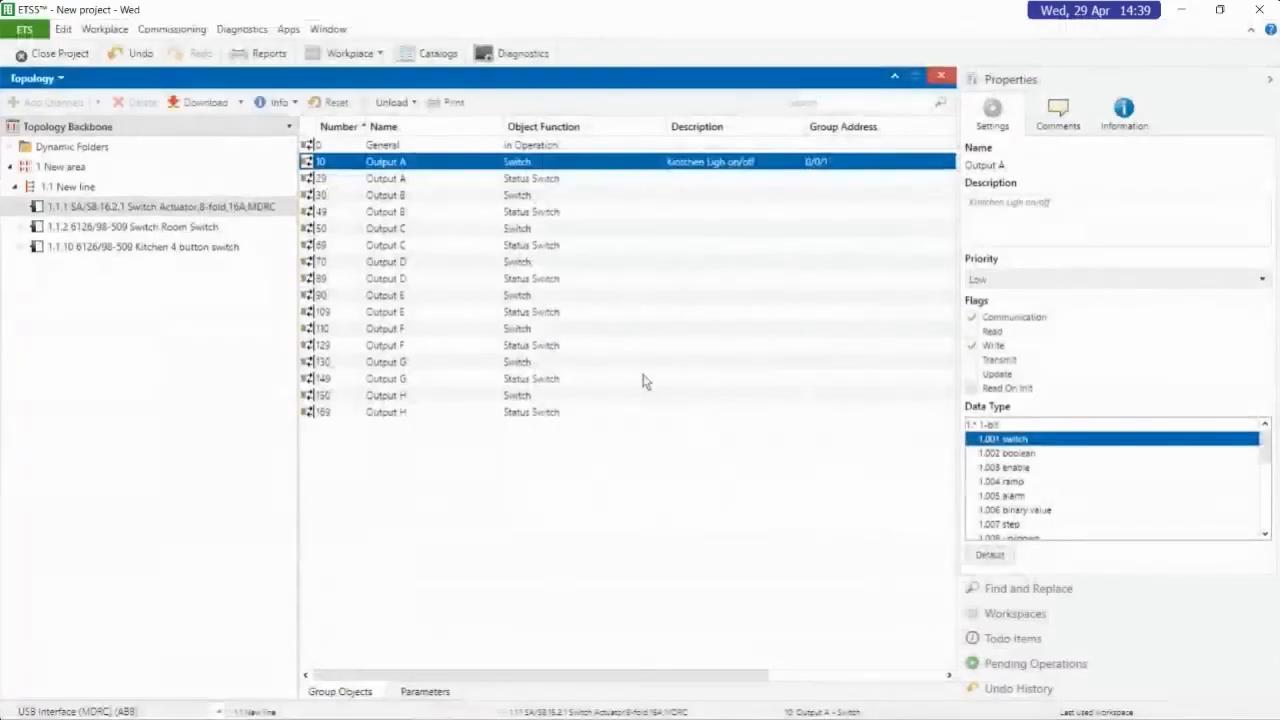
Link the Output A Status Switch object of switch actuator 1.1.1 with existing group address 0/0/2 "Kitchen Light Status"
click(443, 180)
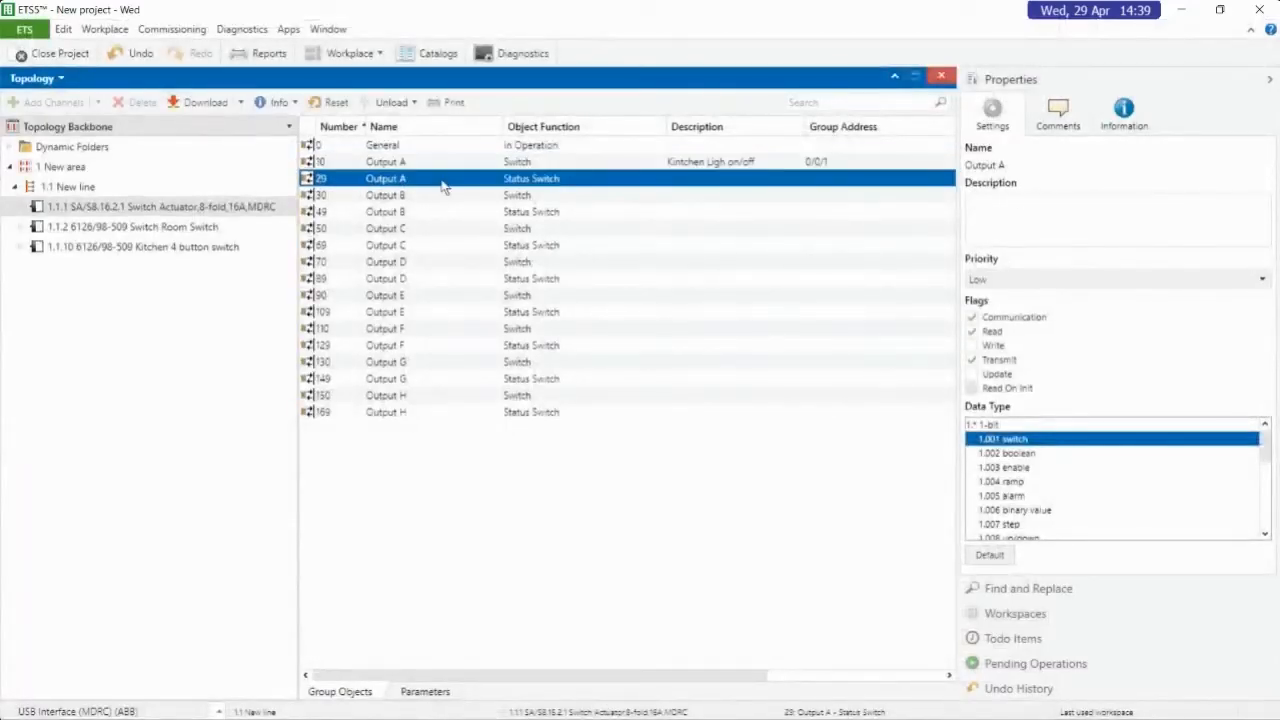
right_click(443, 187)
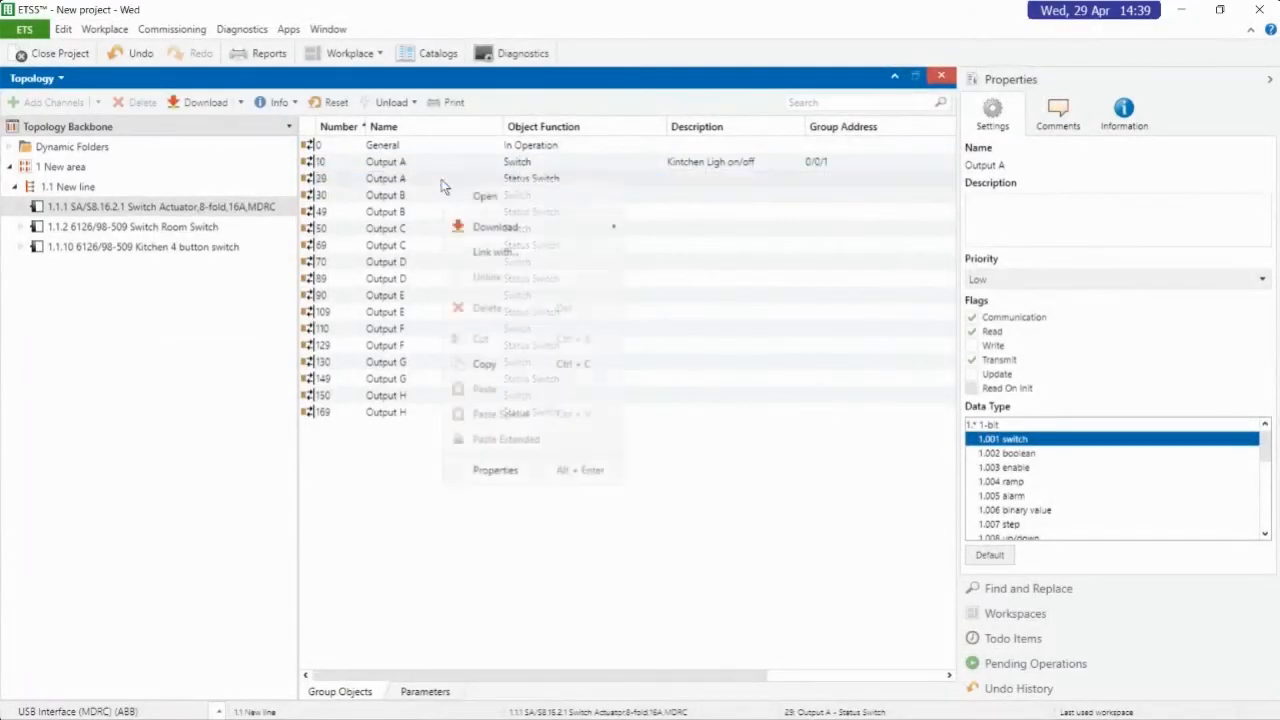
click(487, 255)
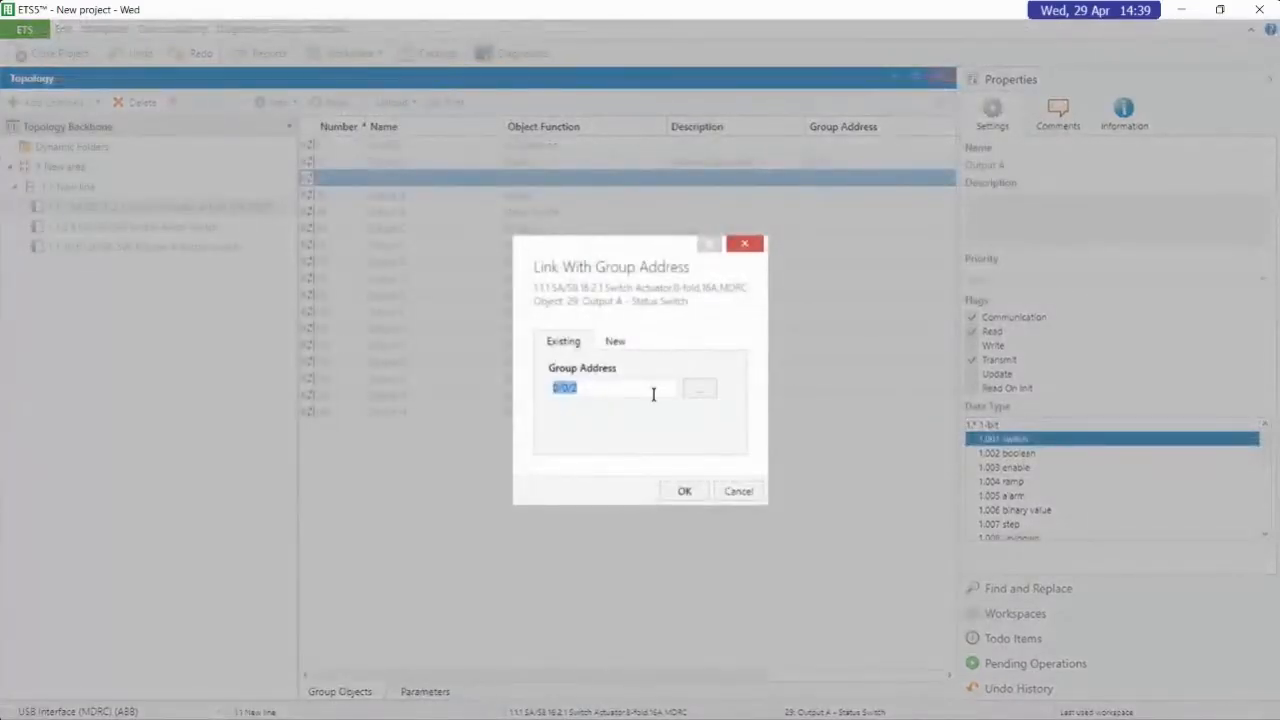
click(703, 391)
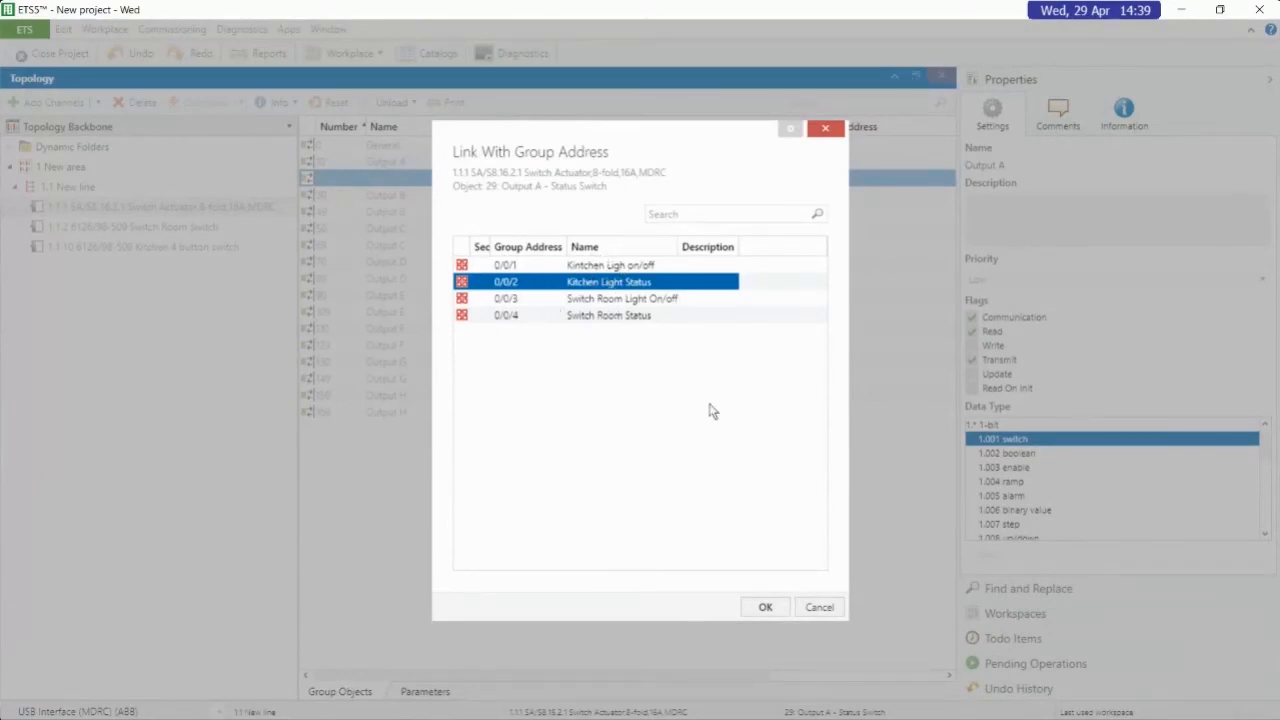
click(765, 607)
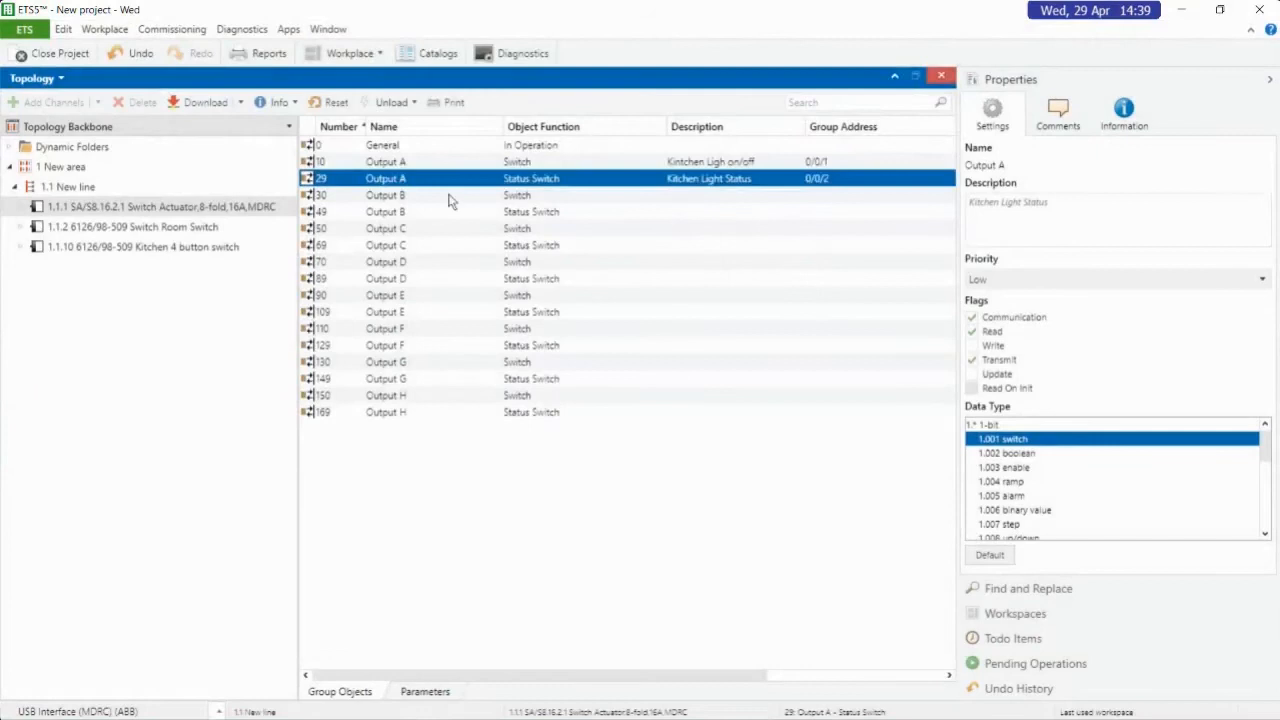
Link the Output B Switch object of the switch actuator with existing group address 0/0/3 "Switch Room Light On/off"
click(449, 201)
right_click(449, 201)
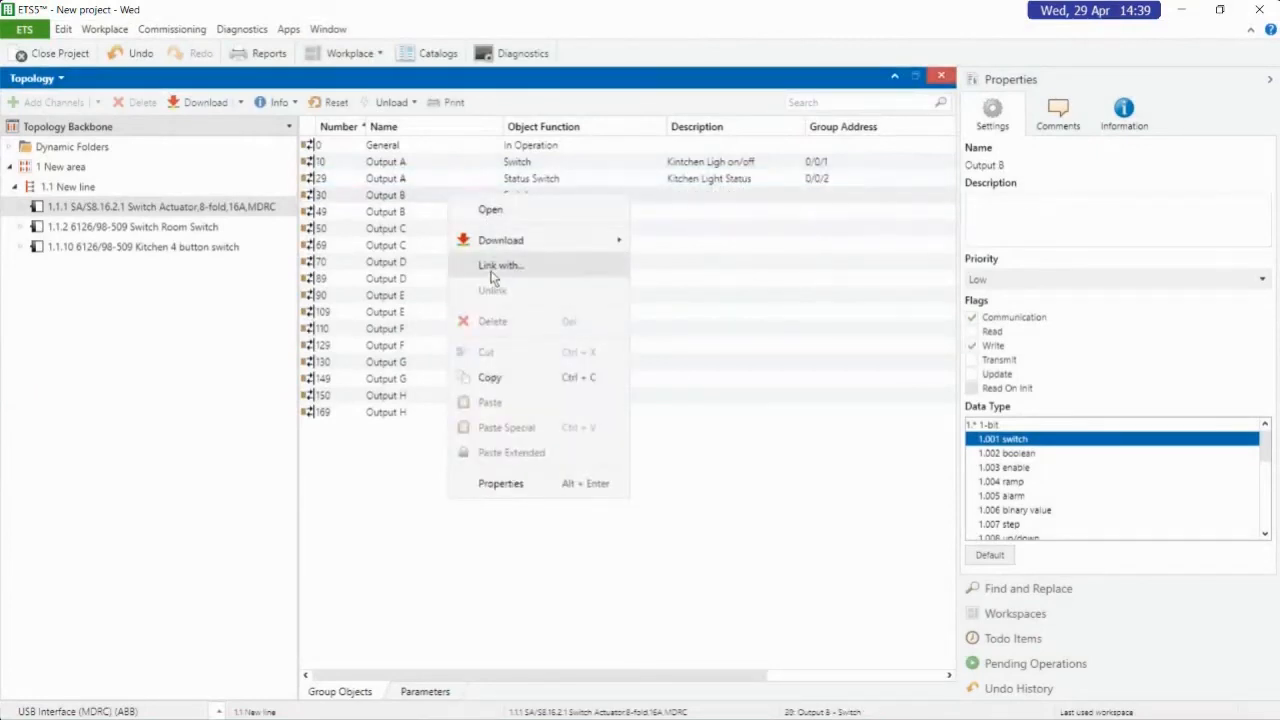
click(491, 267)
click(700, 394)
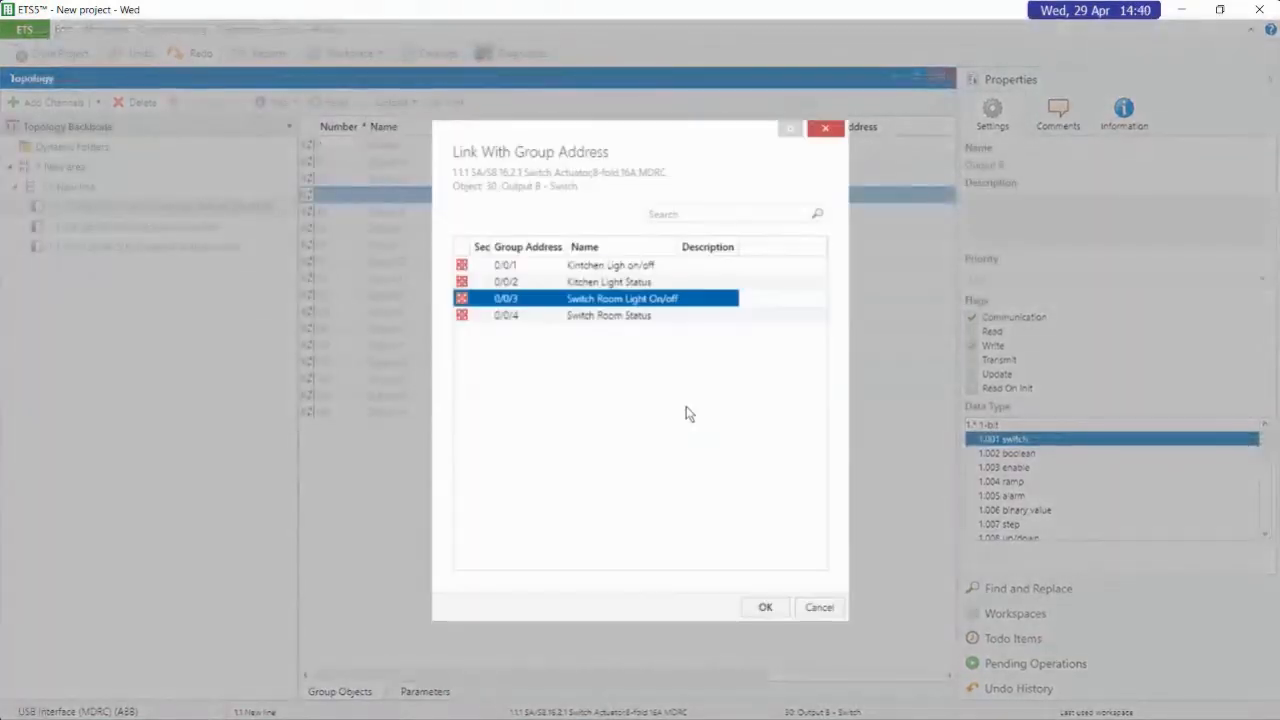
click(762, 606)
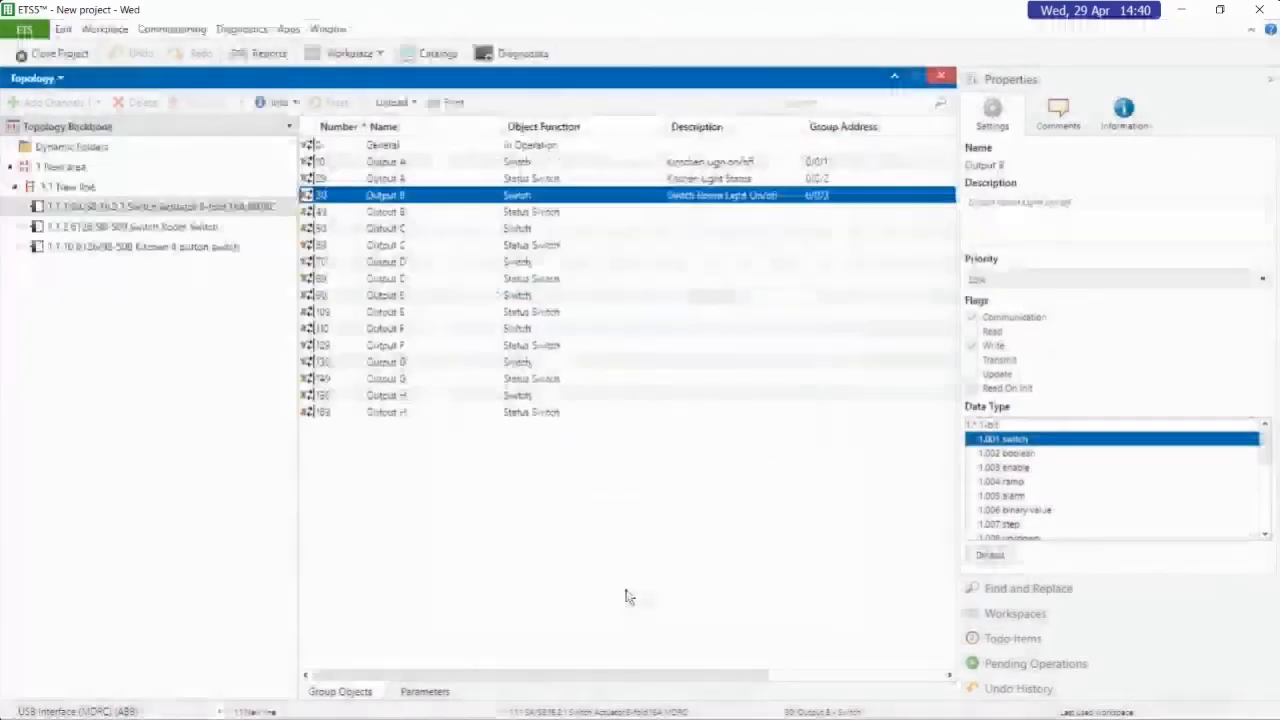
Link the Output B Status Switch object of the switch actuator with existing group address 0/0/4 "Switch Room Status"
click(560, 220)
right_click(560, 220)
click(643, 280)
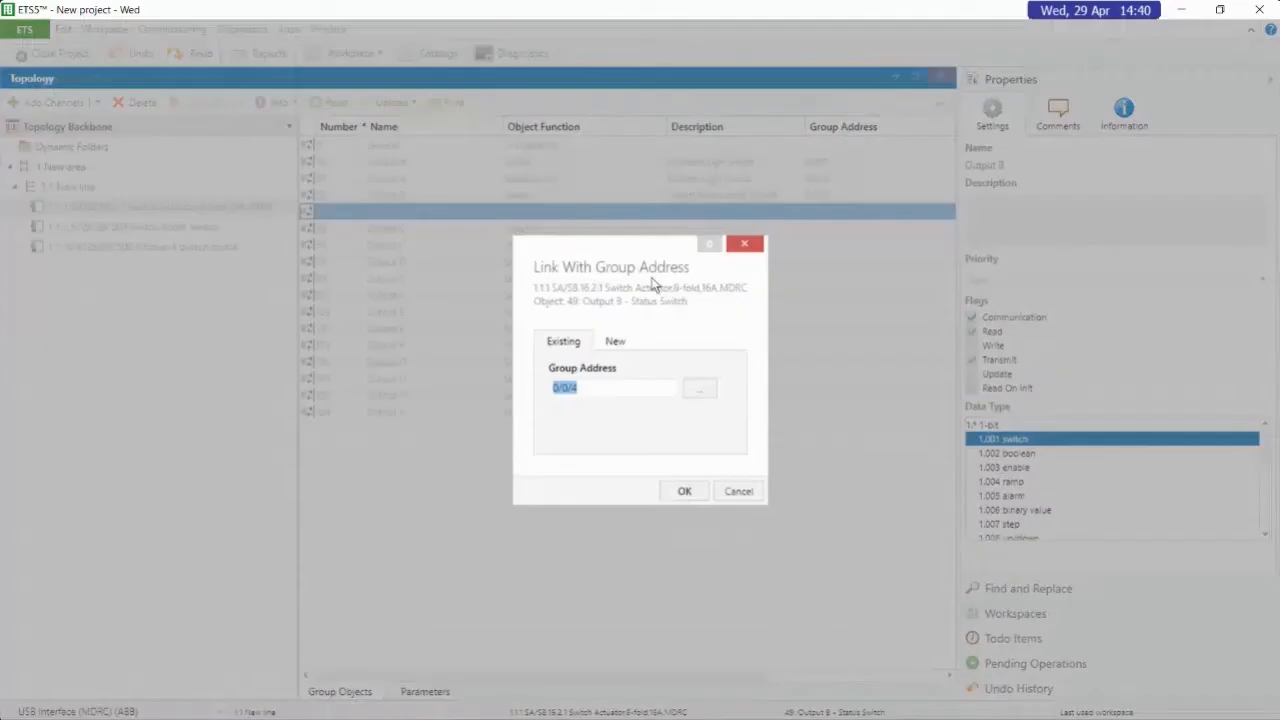
click(710, 390)
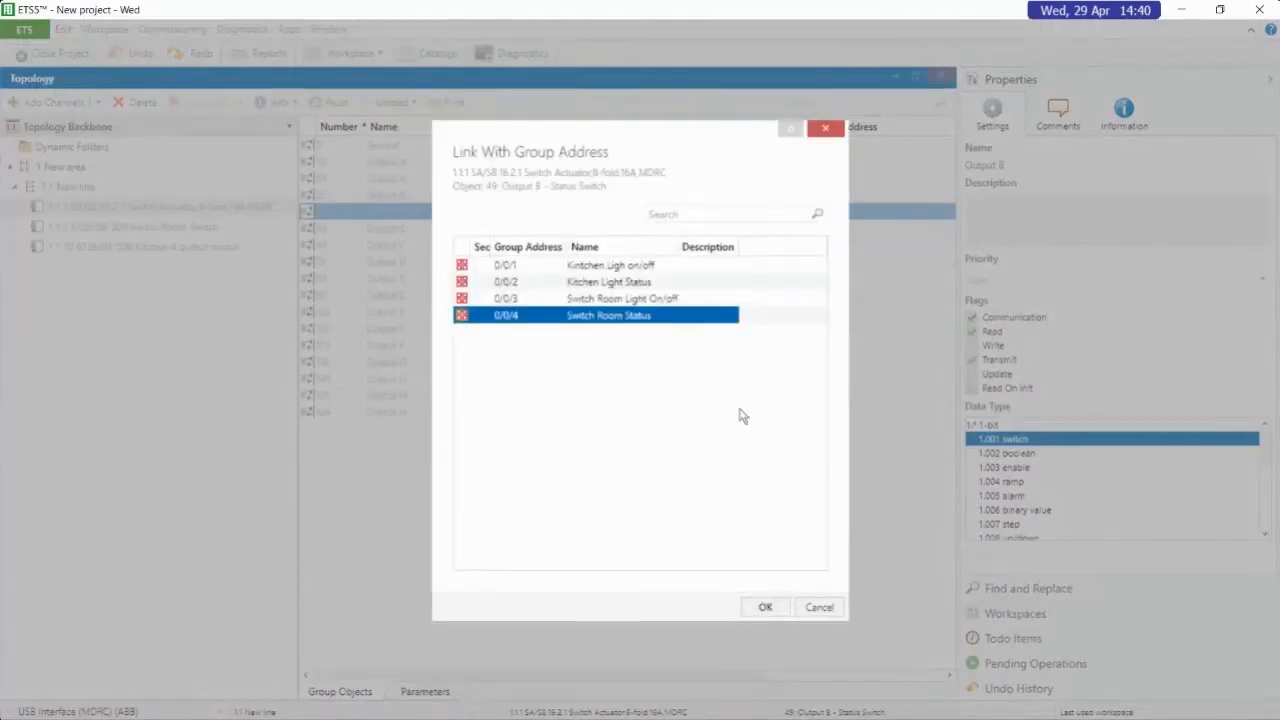
click(757, 608)
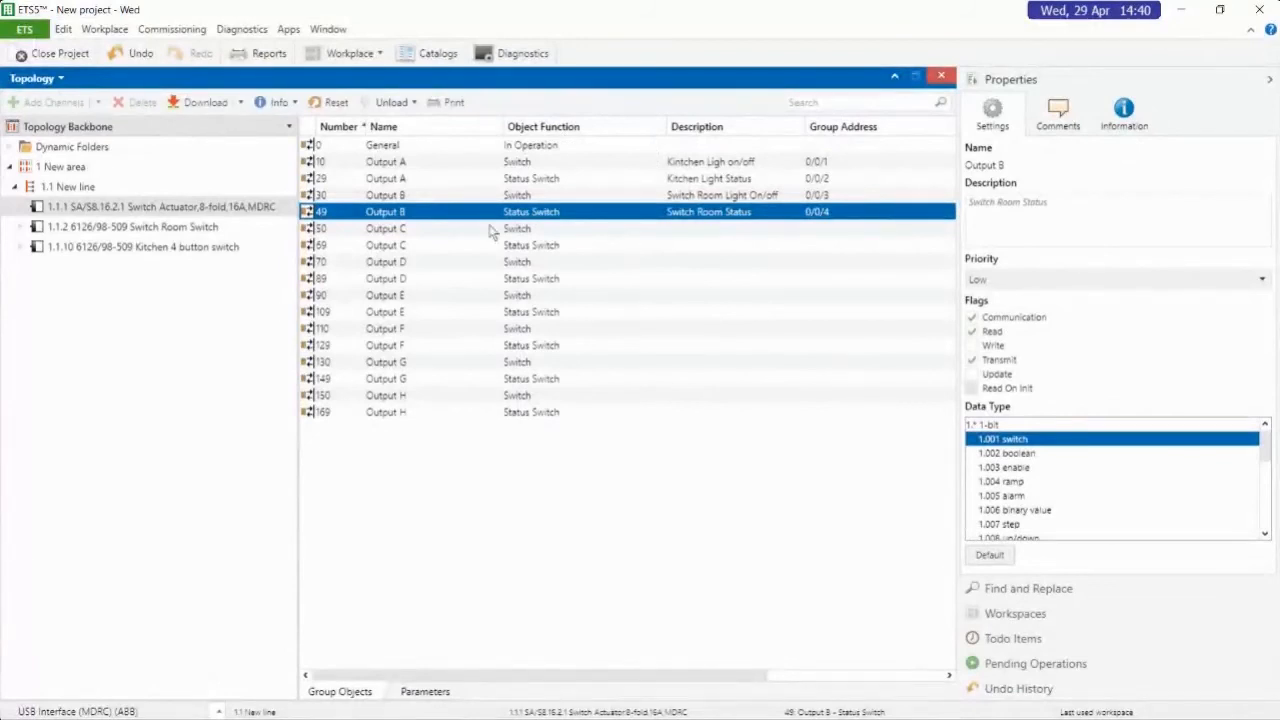
Review the group address links on the Output A and Output B objects of switch actuator 1.1.1
click(178, 206)
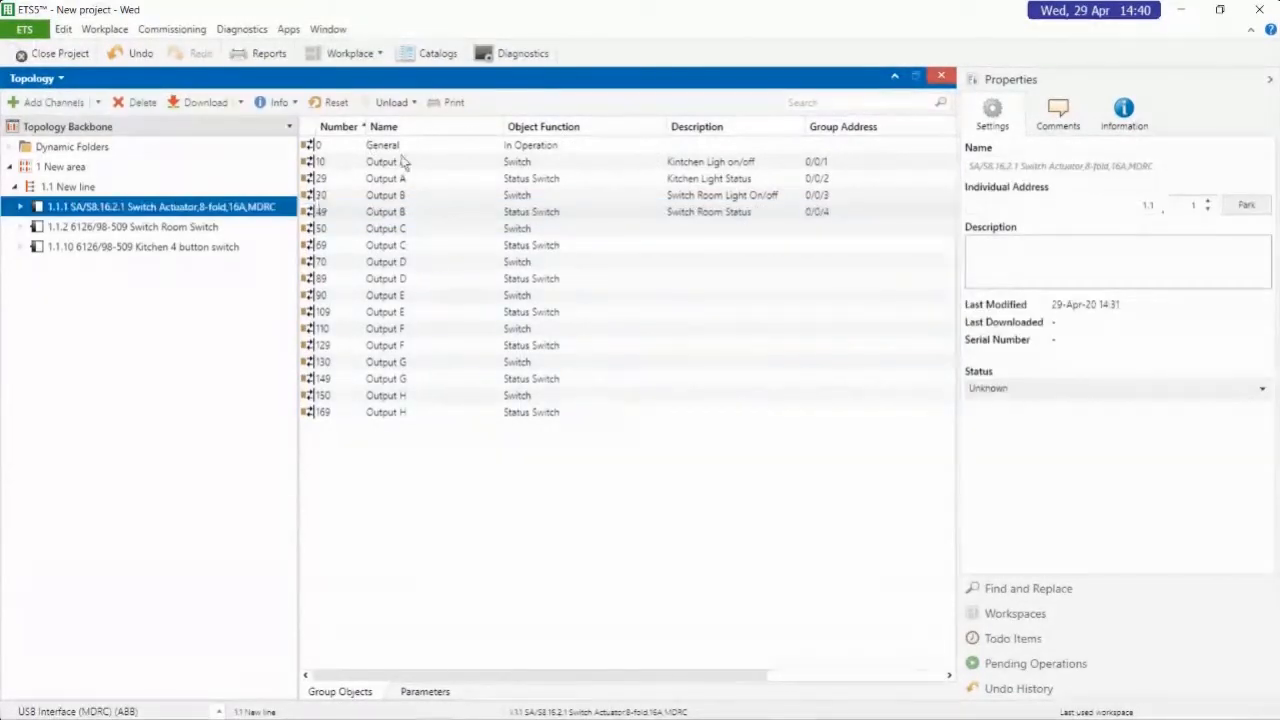
click(722, 163)
click(724, 178)
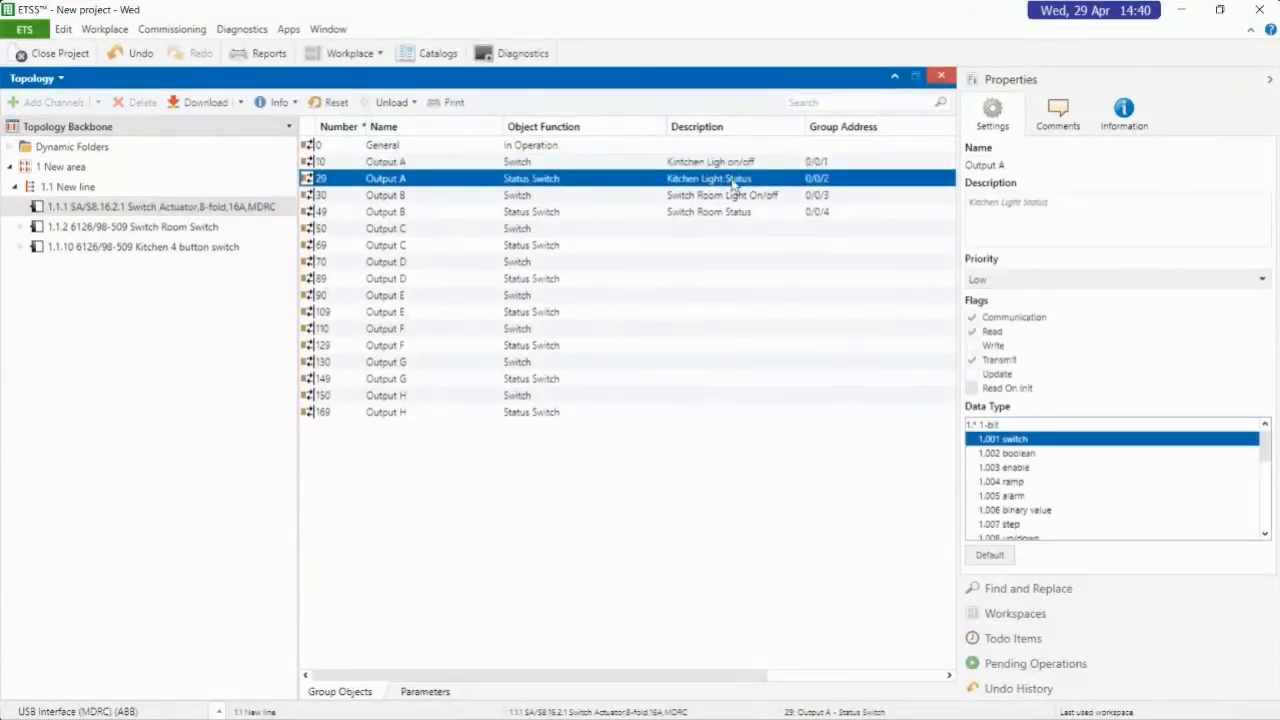
click(724, 196)
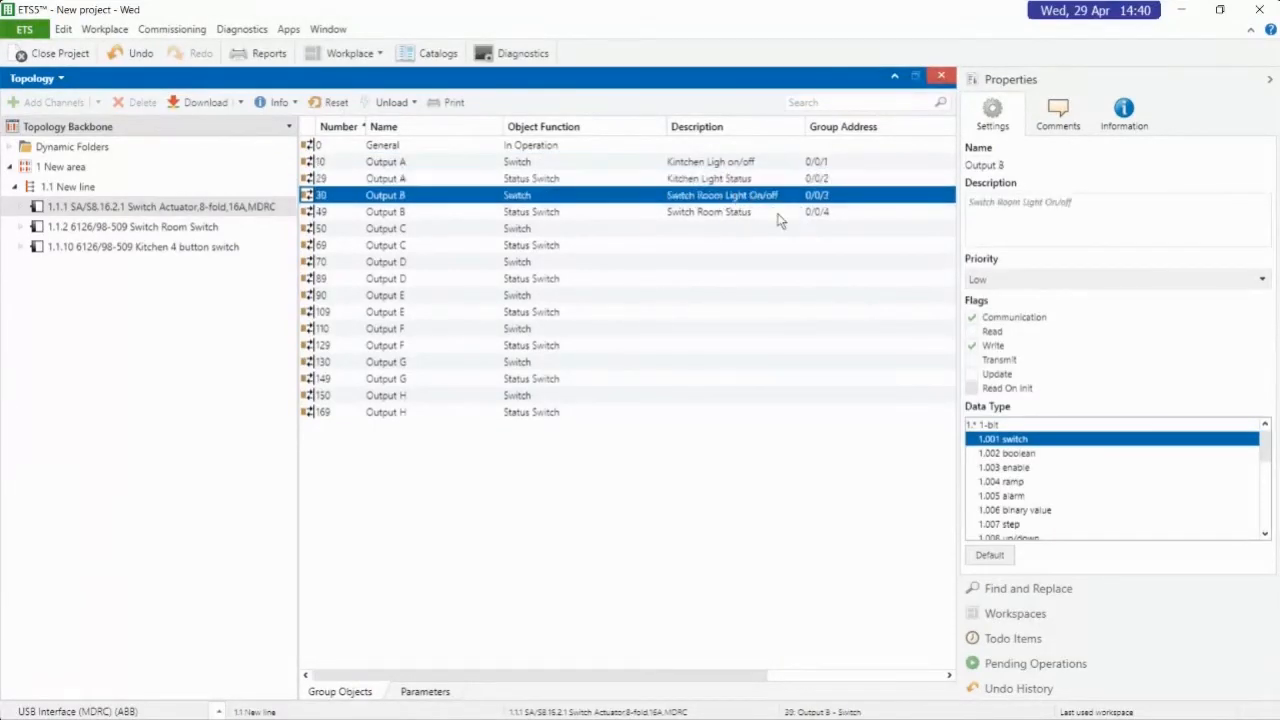
click(778, 213)
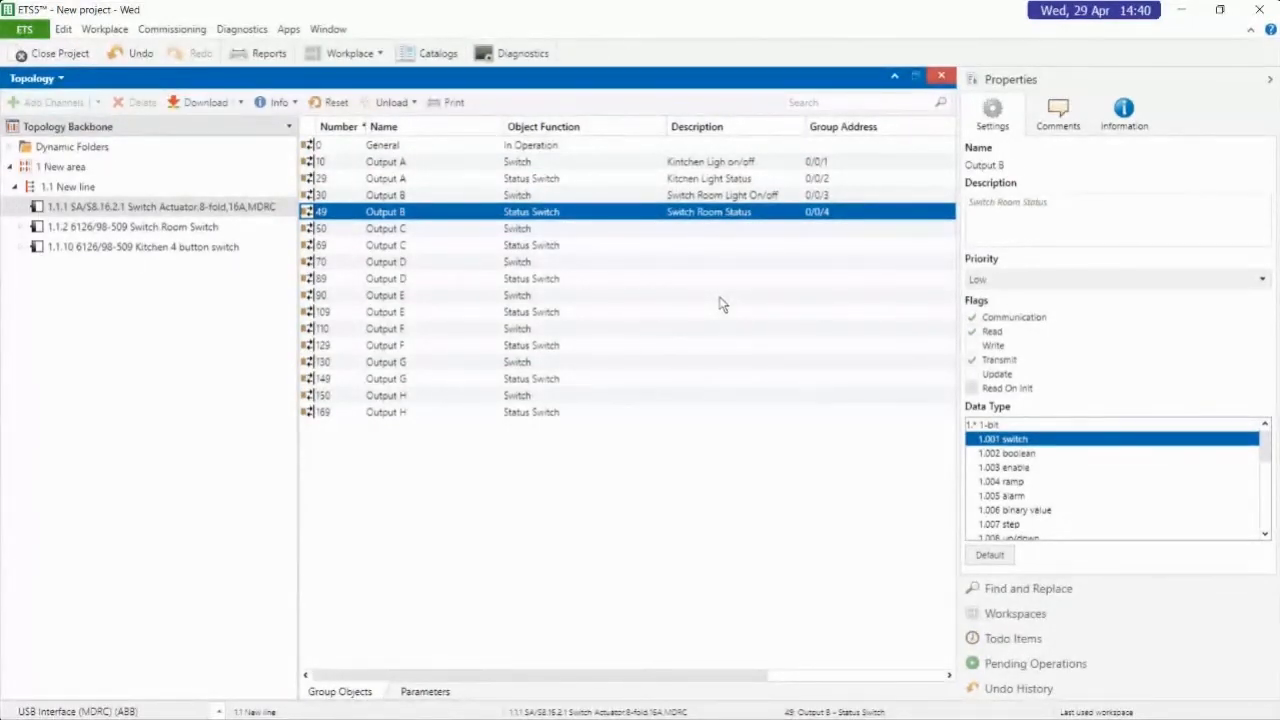
Link the S1: Switching object of device 1.1.2 Switch Room Switch with existing group address 0/0/3 "Switch Room Light On/off"
click(181, 228)
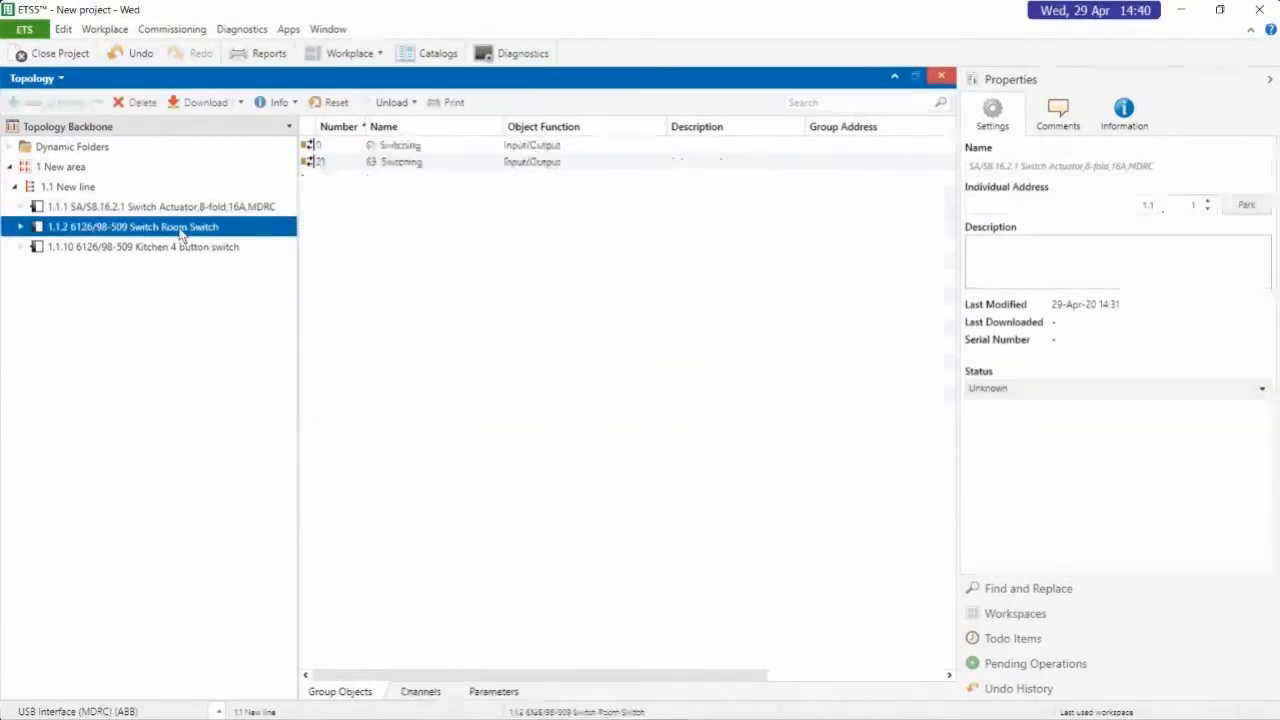
click(585, 148)
right_click(585, 148)
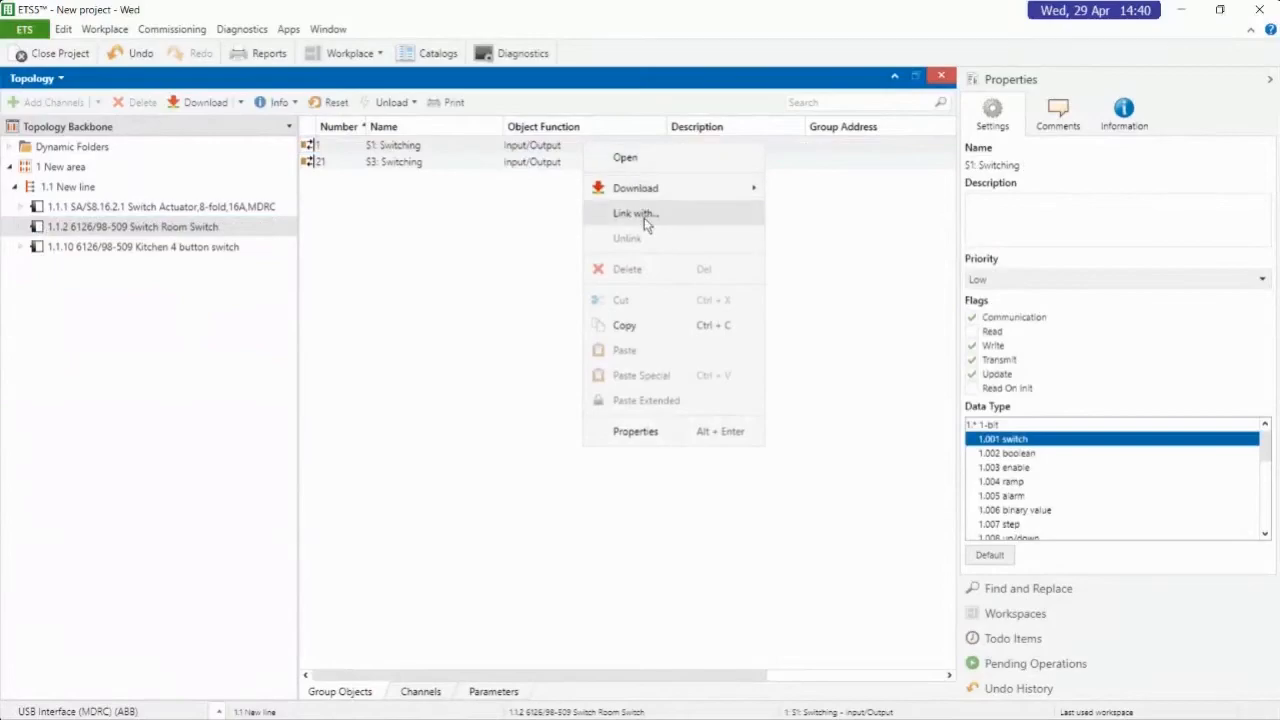
click(644, 218)
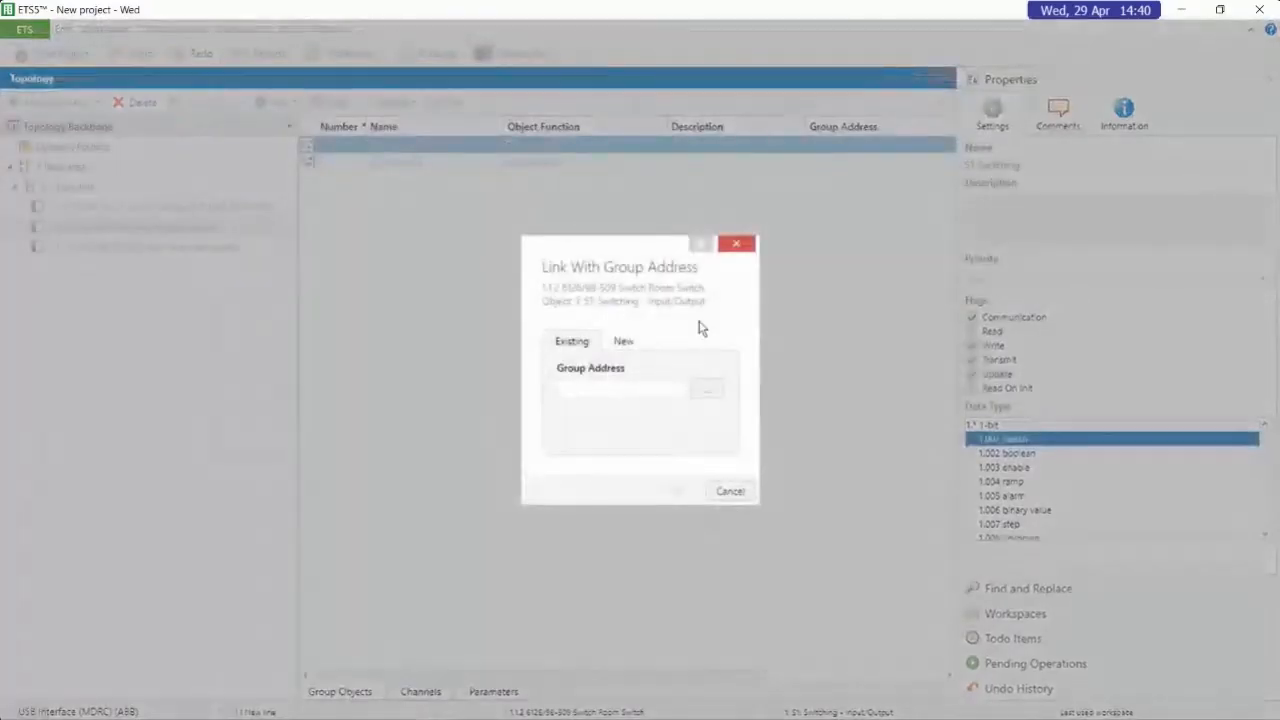
click(706, 389)
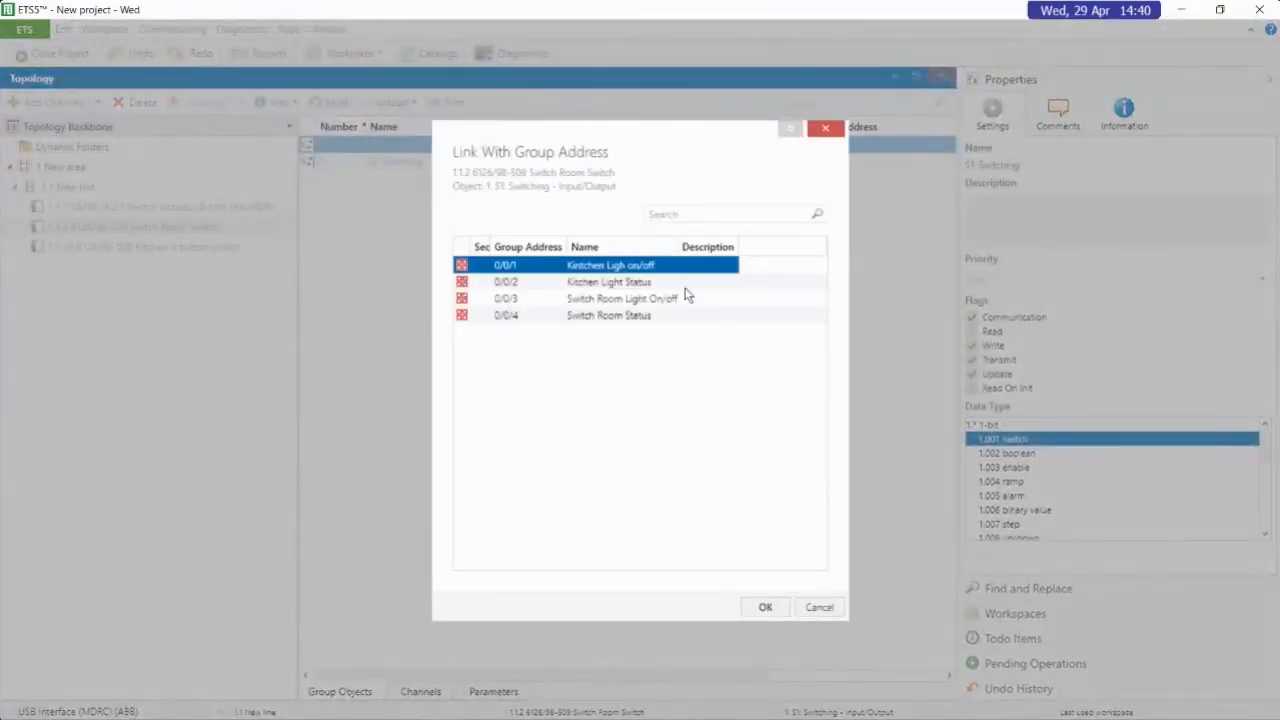
click(548, 300)
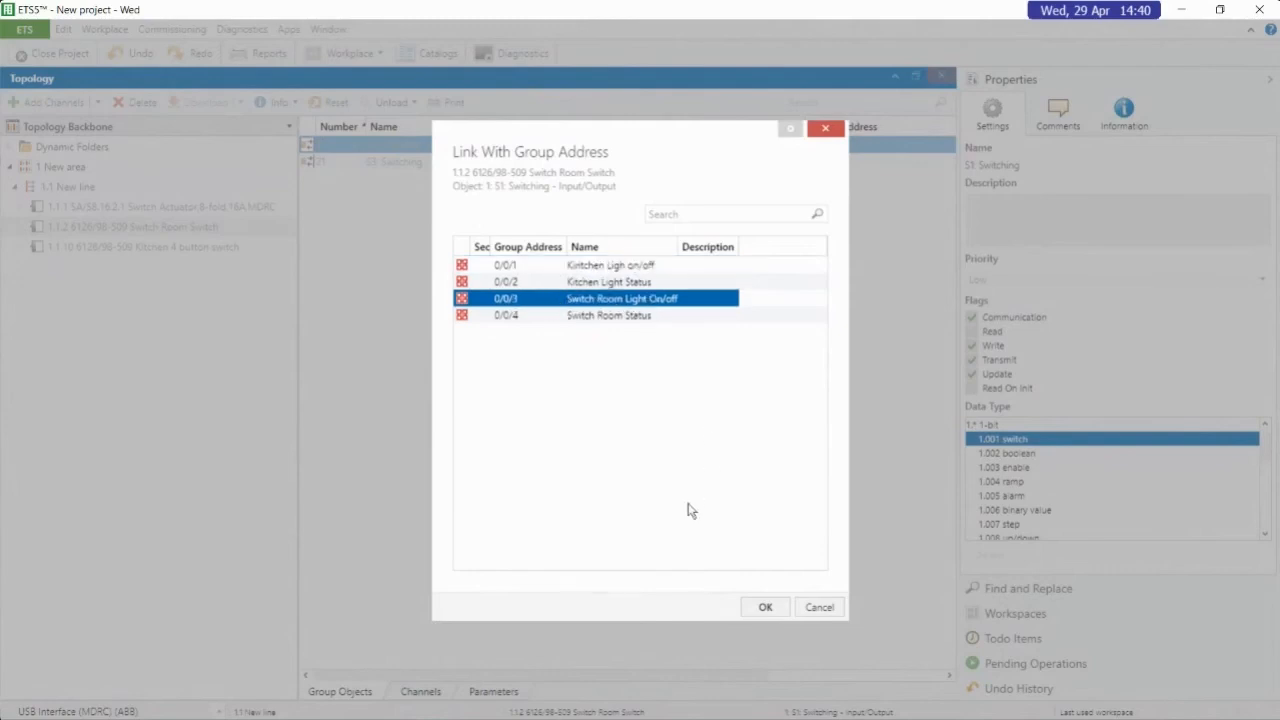
click(763, 607)
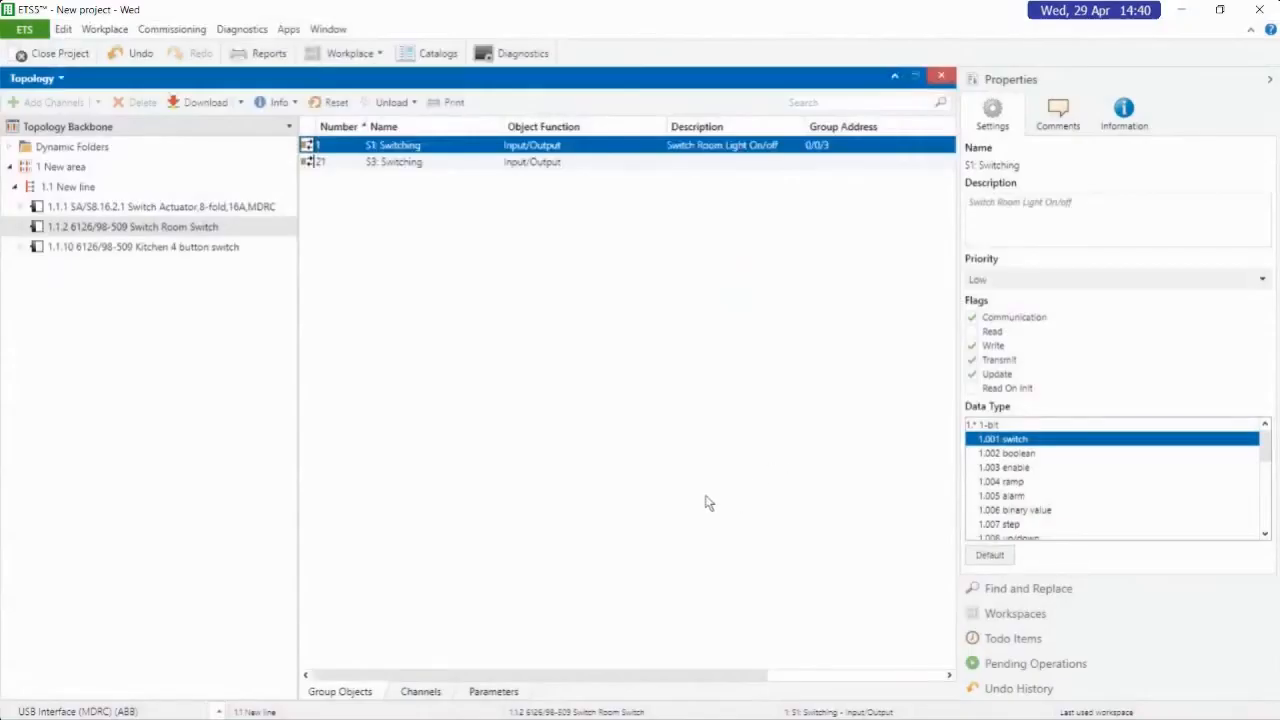
Link Switching object 1 of device 1.1.10 Kitchen 4 button switch with existing group address 0/0/1 "Kintchen Ligh on/off"
click(191, 248)
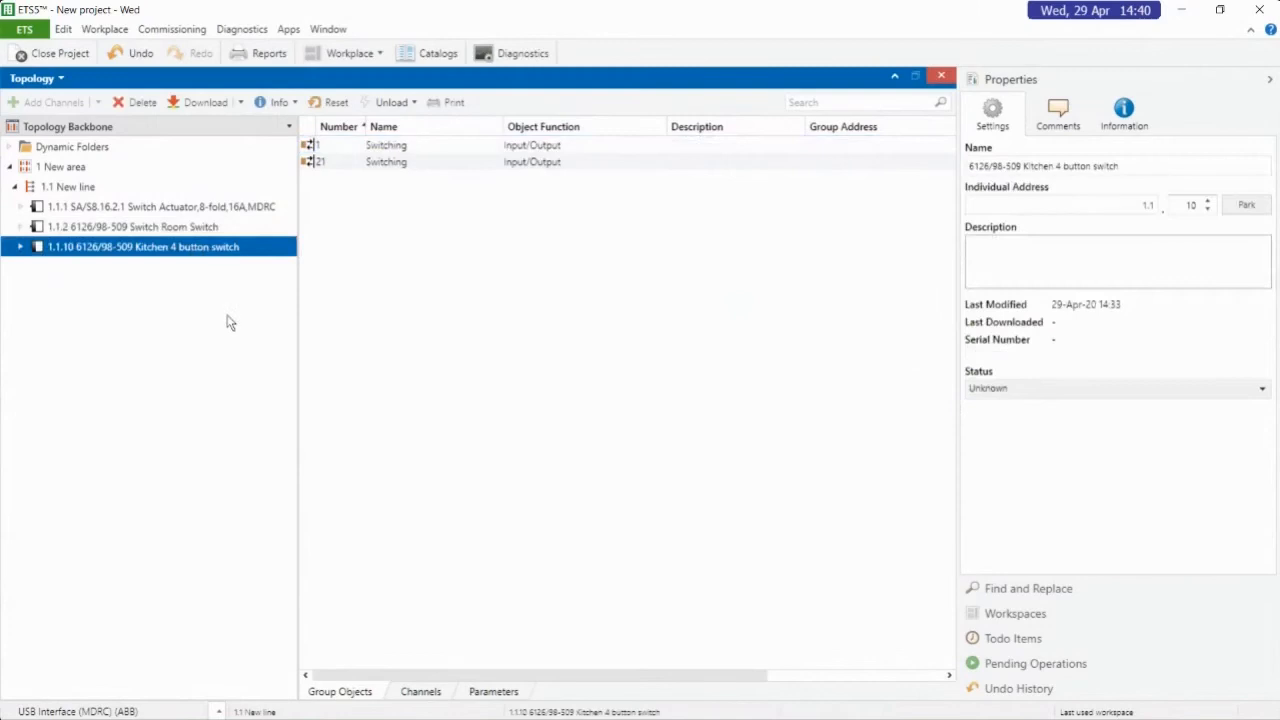
click(579, 147)
right_click(579, 150)
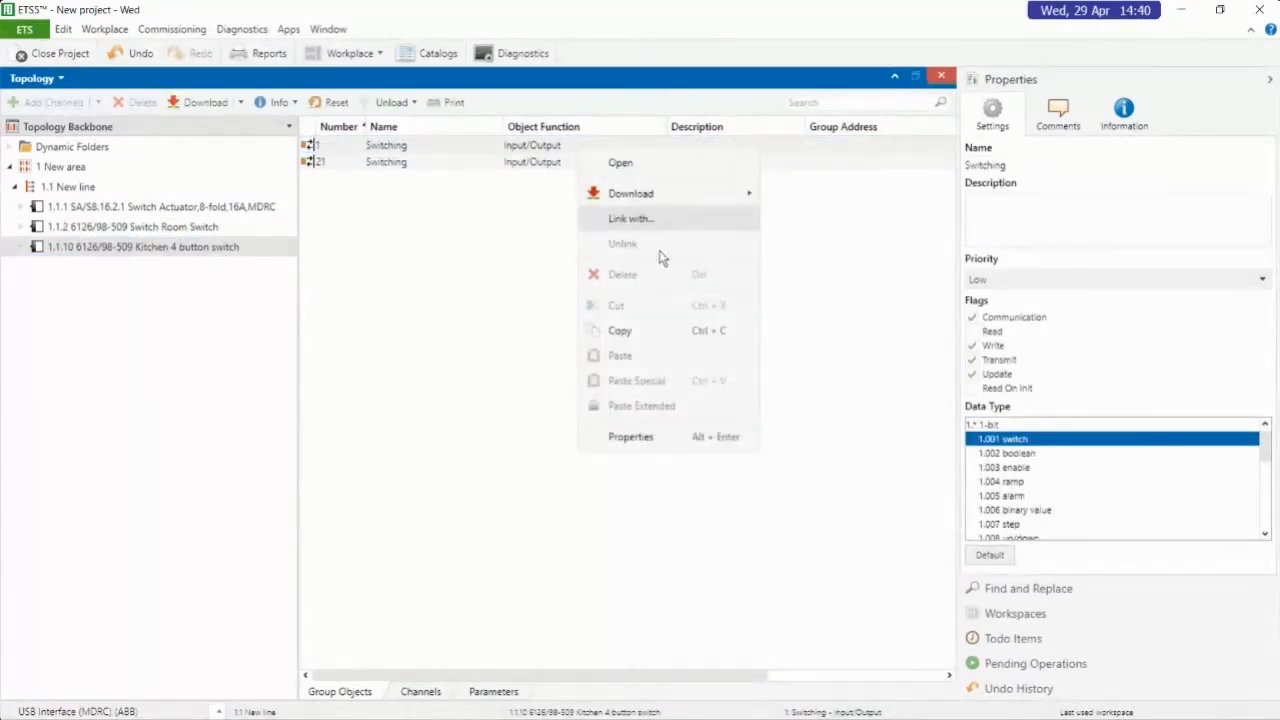
click(646, 220)
click(718, 389)
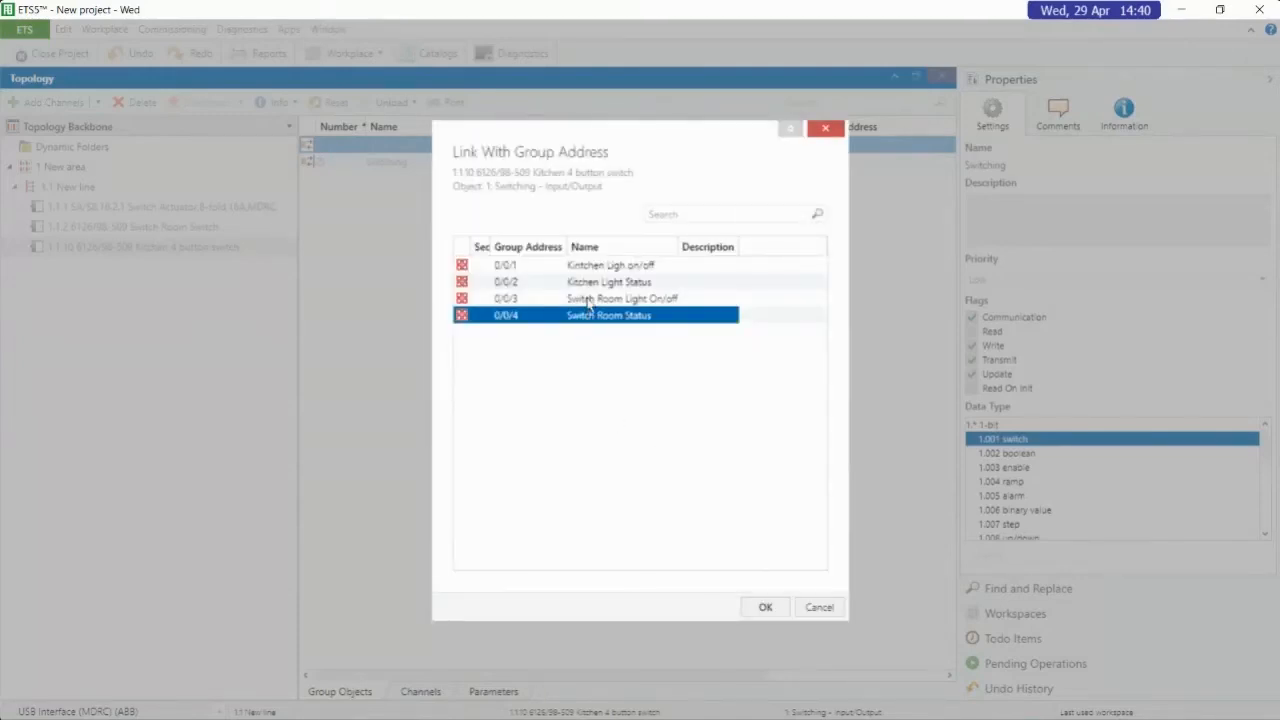
click(595, 265)
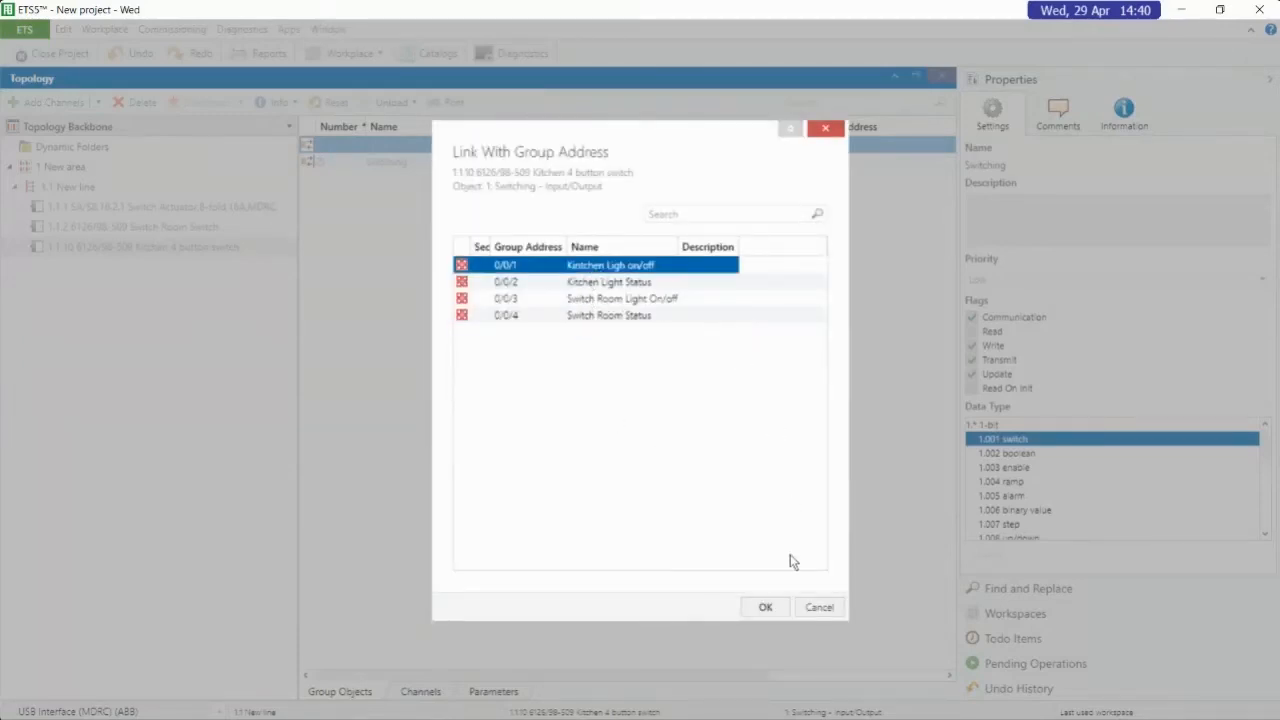
click(766, 607)
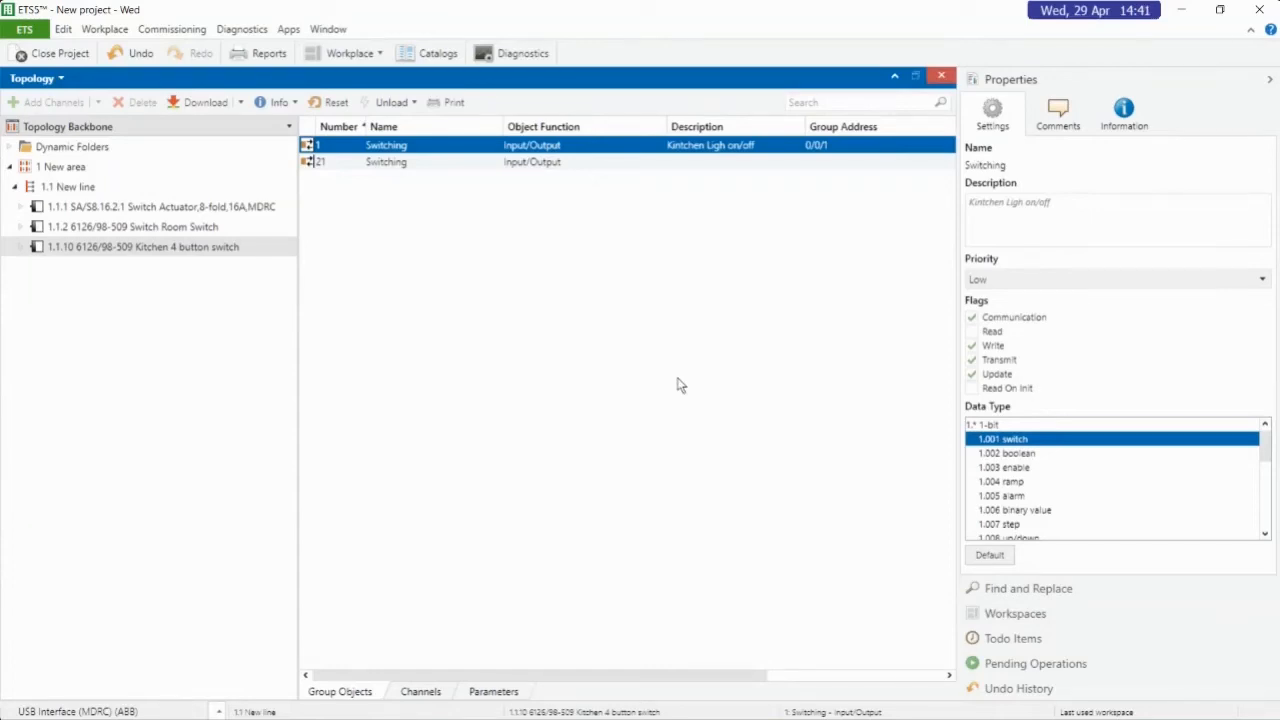
Compare the group addresses linked to the kitchen and switch room switches with those on switch actuator 1.1.1, and view line 1.1's device list
click(208, 255)
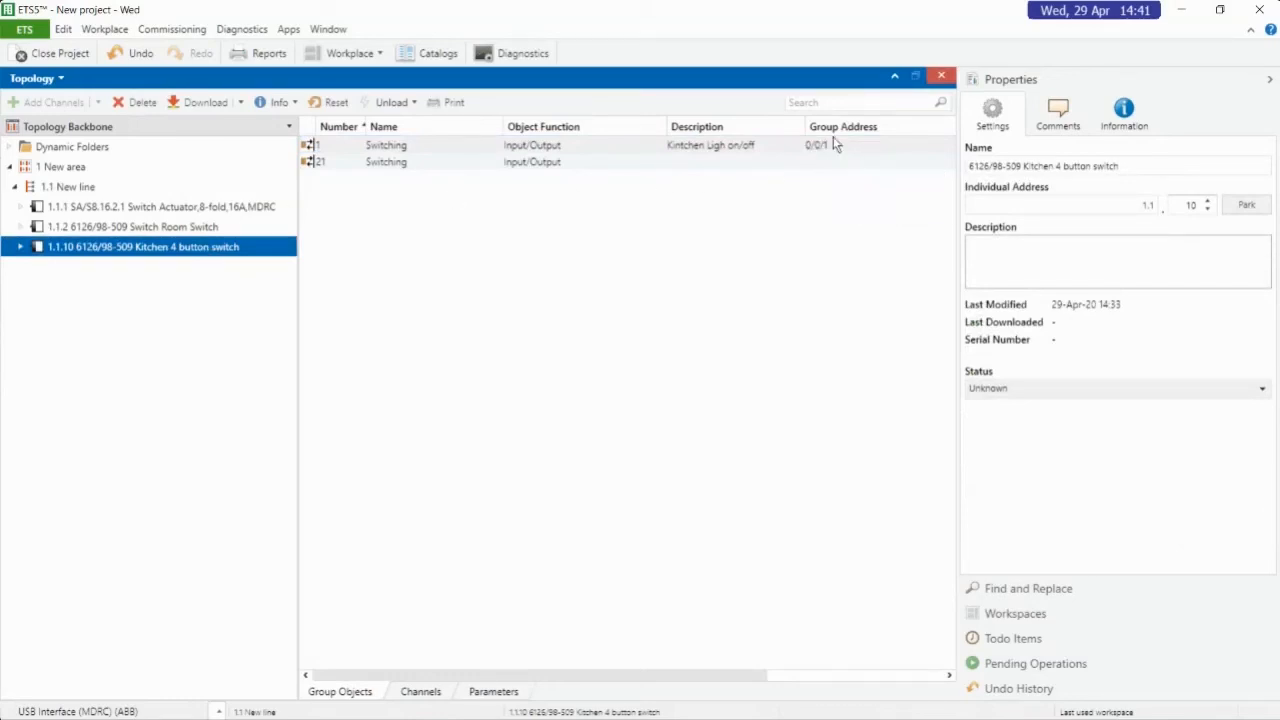
mouse_move(822, 152)
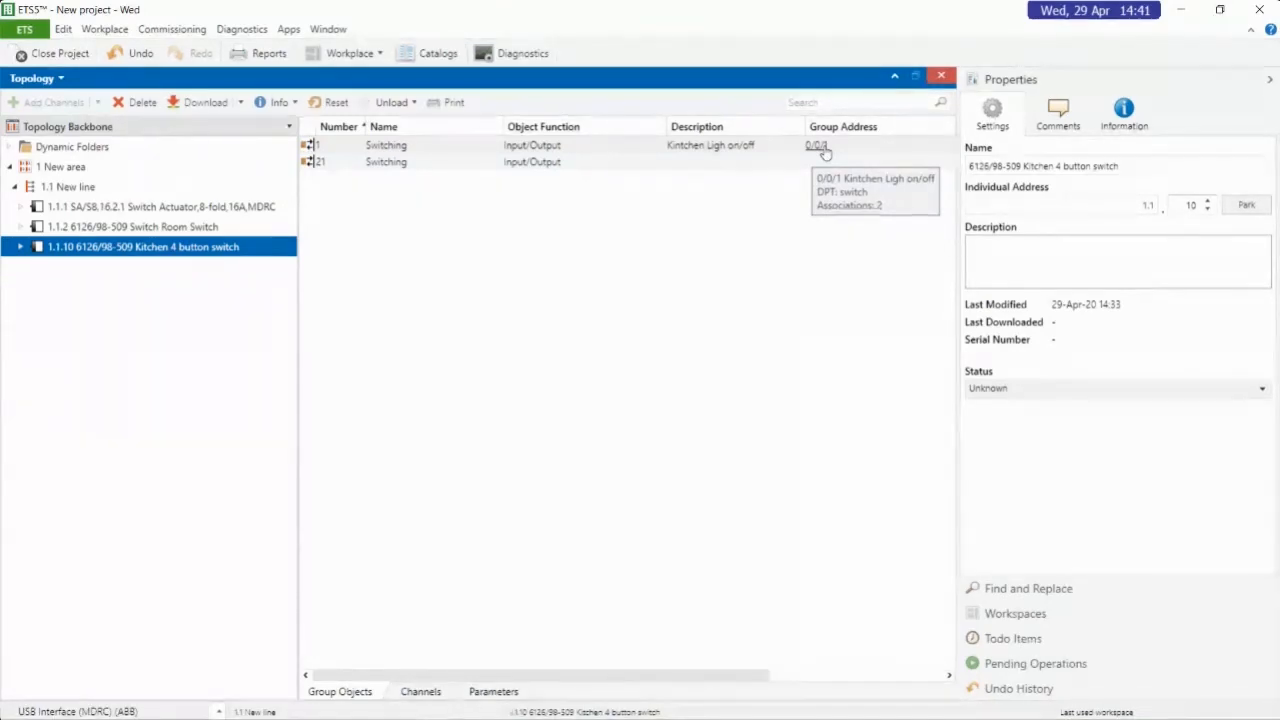
click(226, 210)
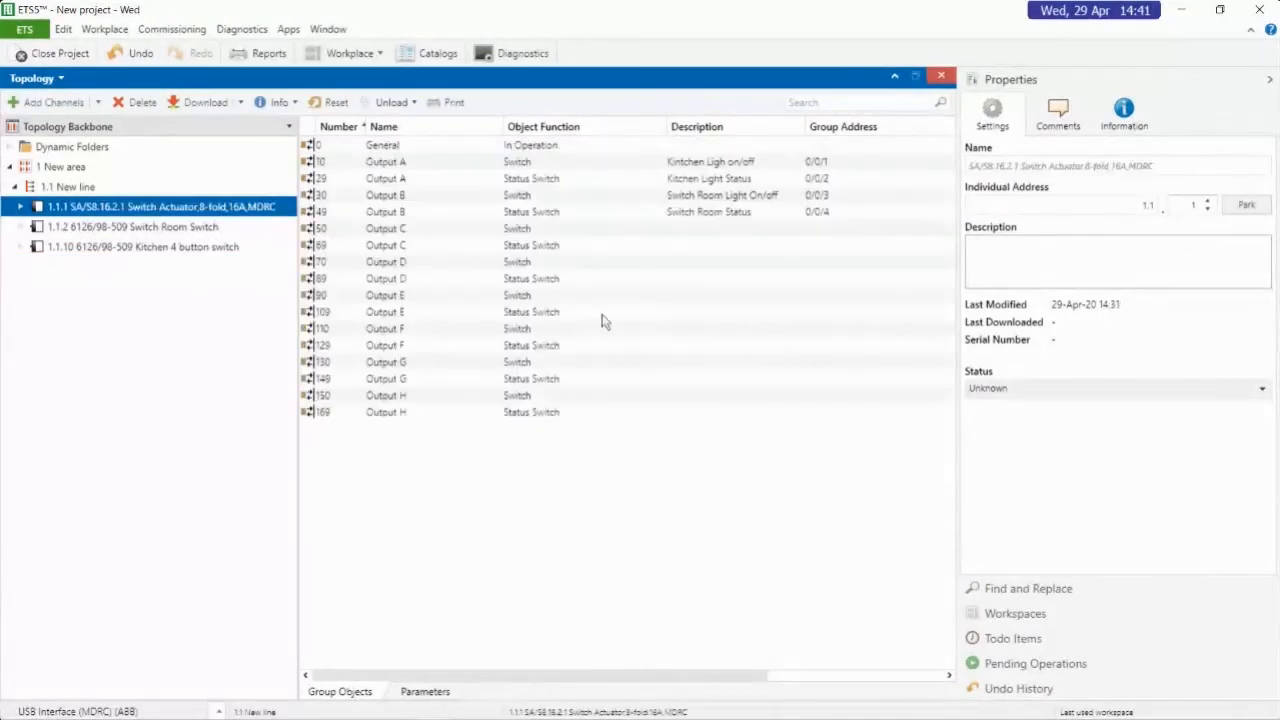
click(660, 166)
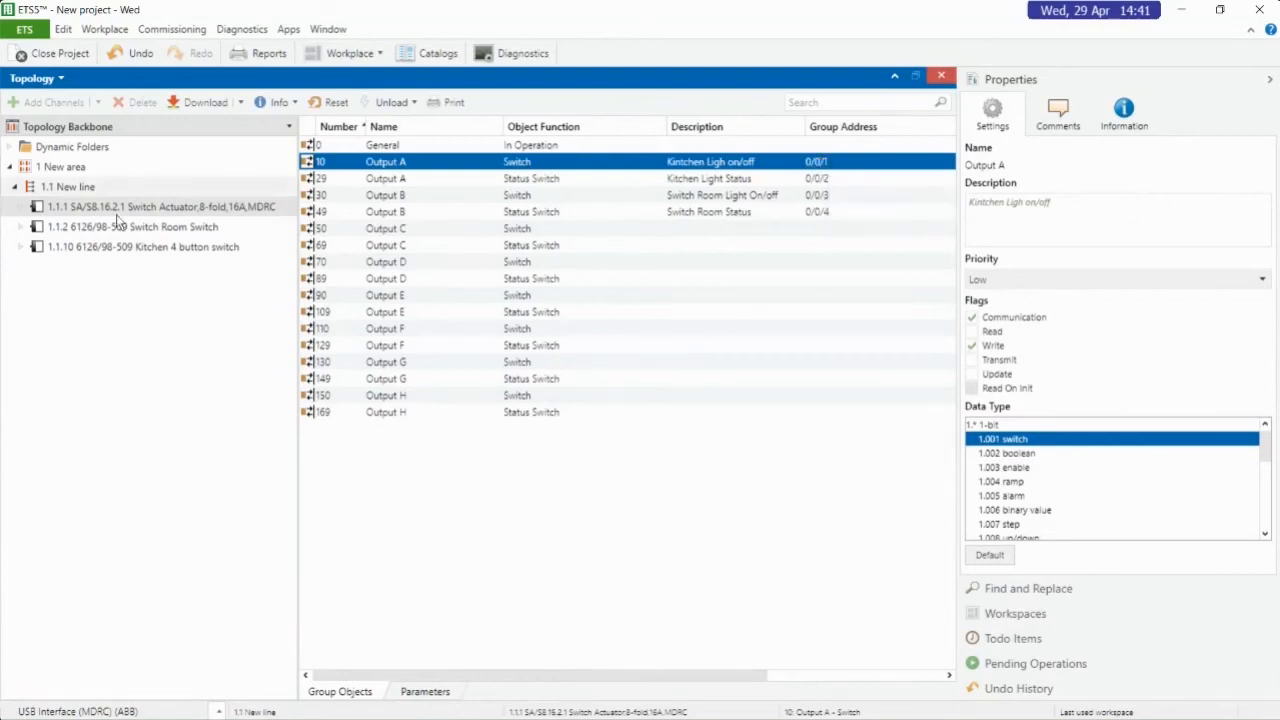
click(185, 228)
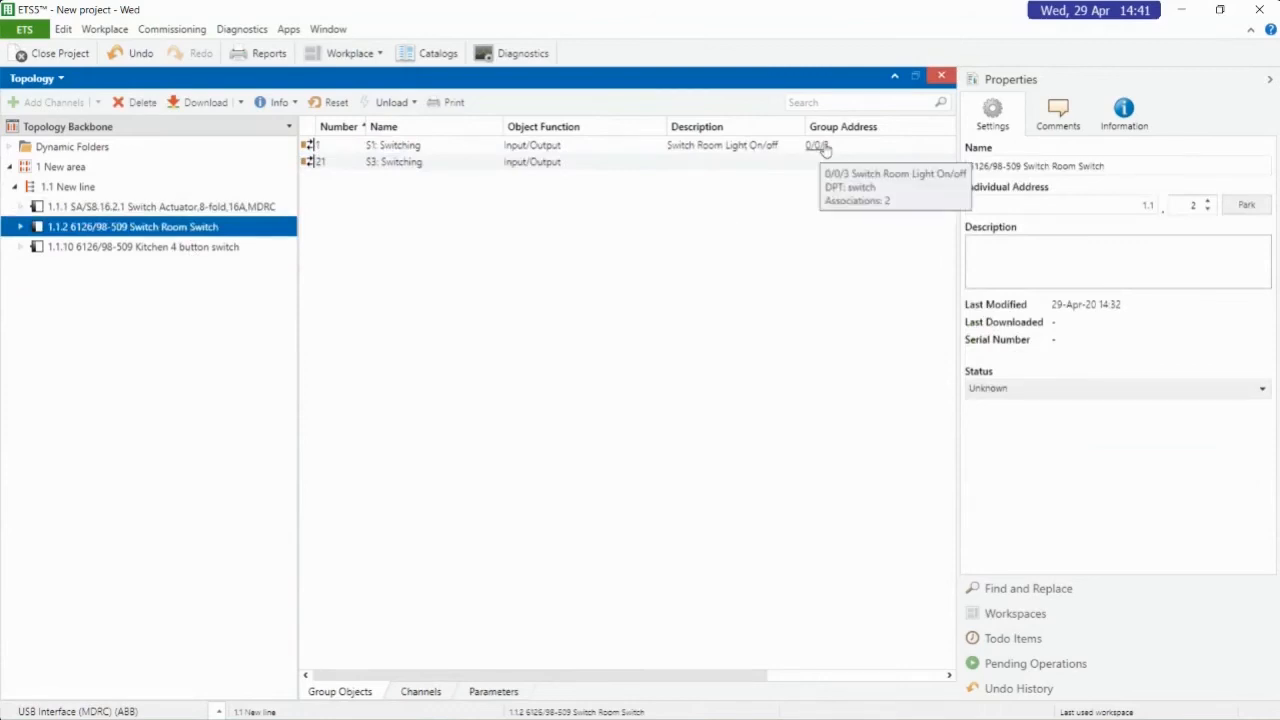
click(254, 208)
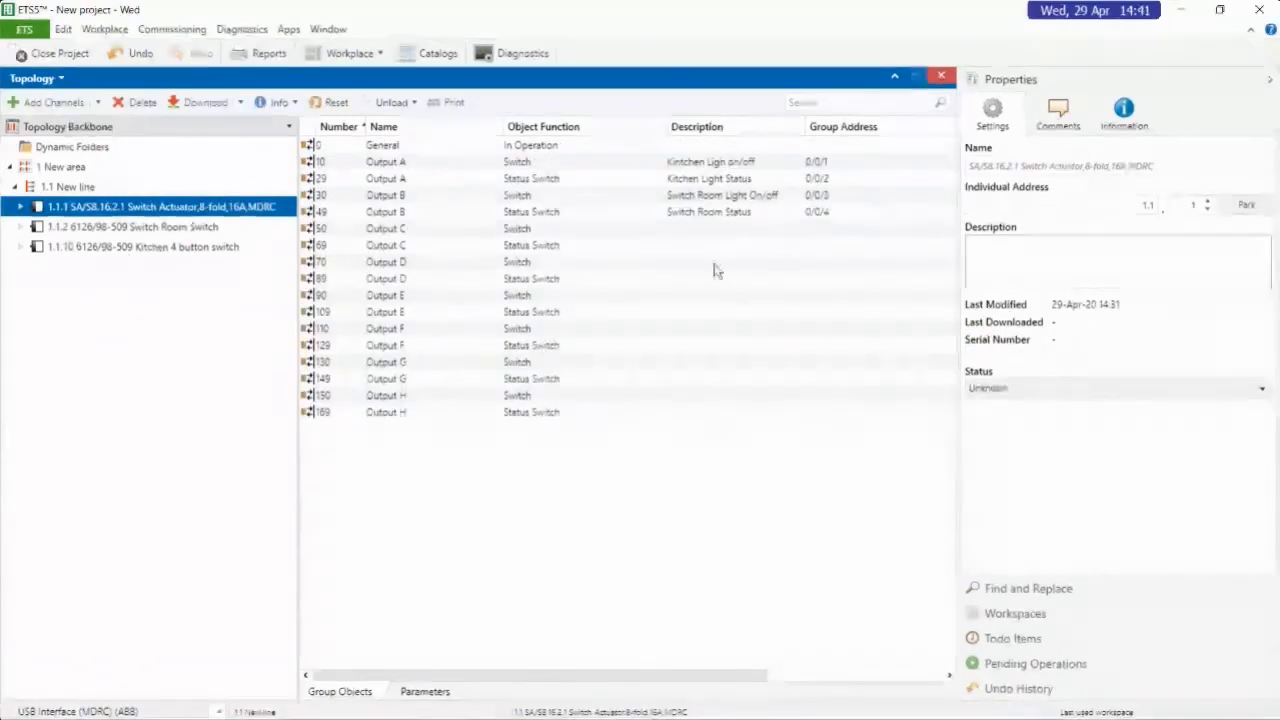
click(772, 196)
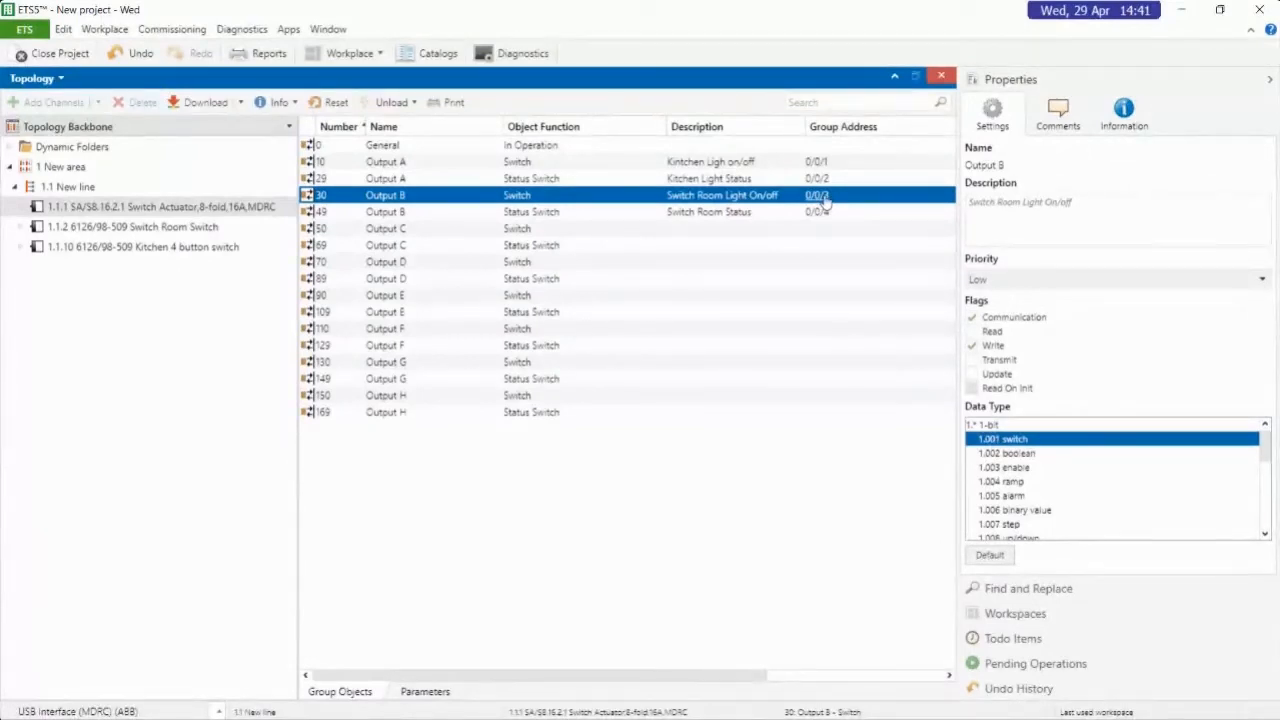
click(135, 228)
click(131, 207)
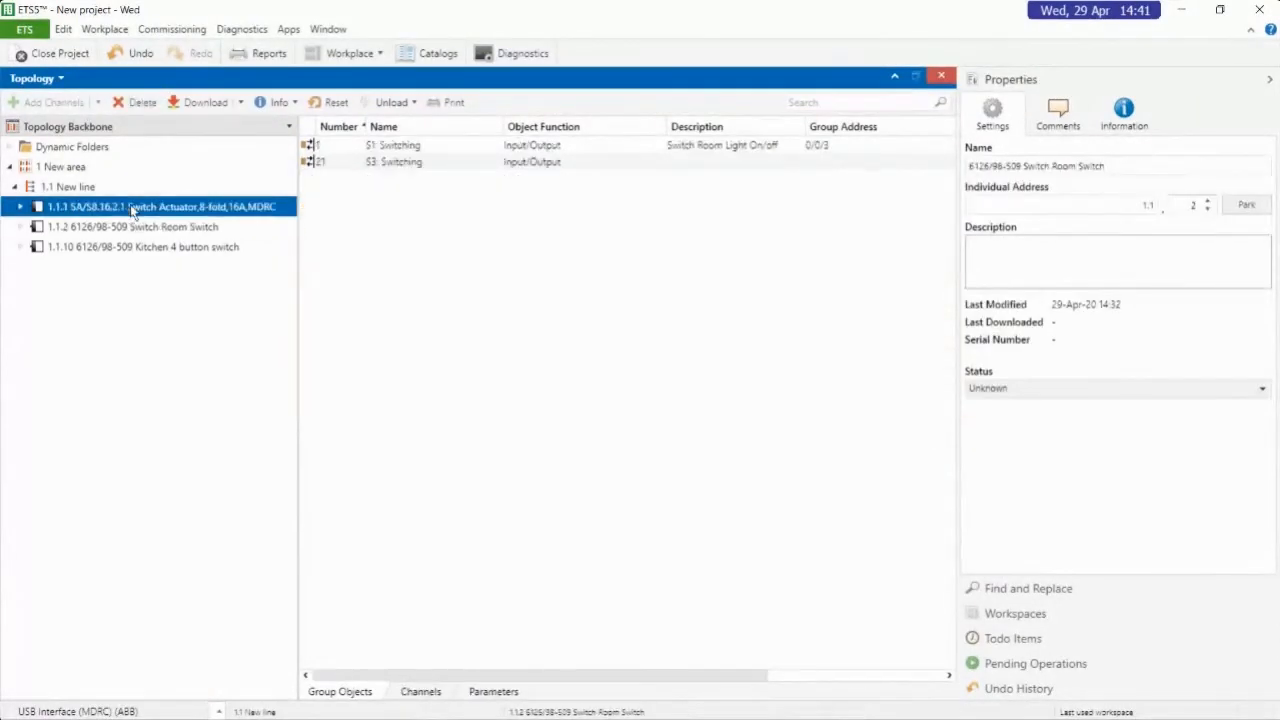
click(65, 189)
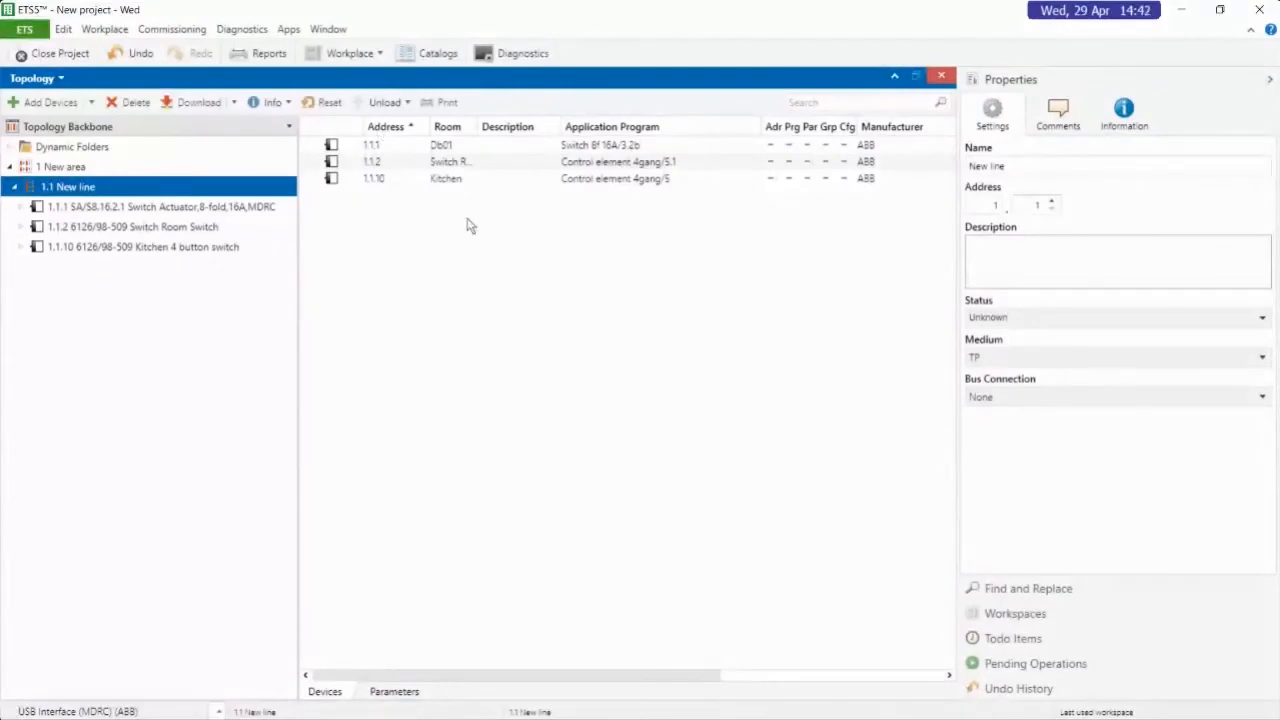
Start downloading the individual address to switch actuator 1.1.1, and cancel the pending operation
click(393, 145)
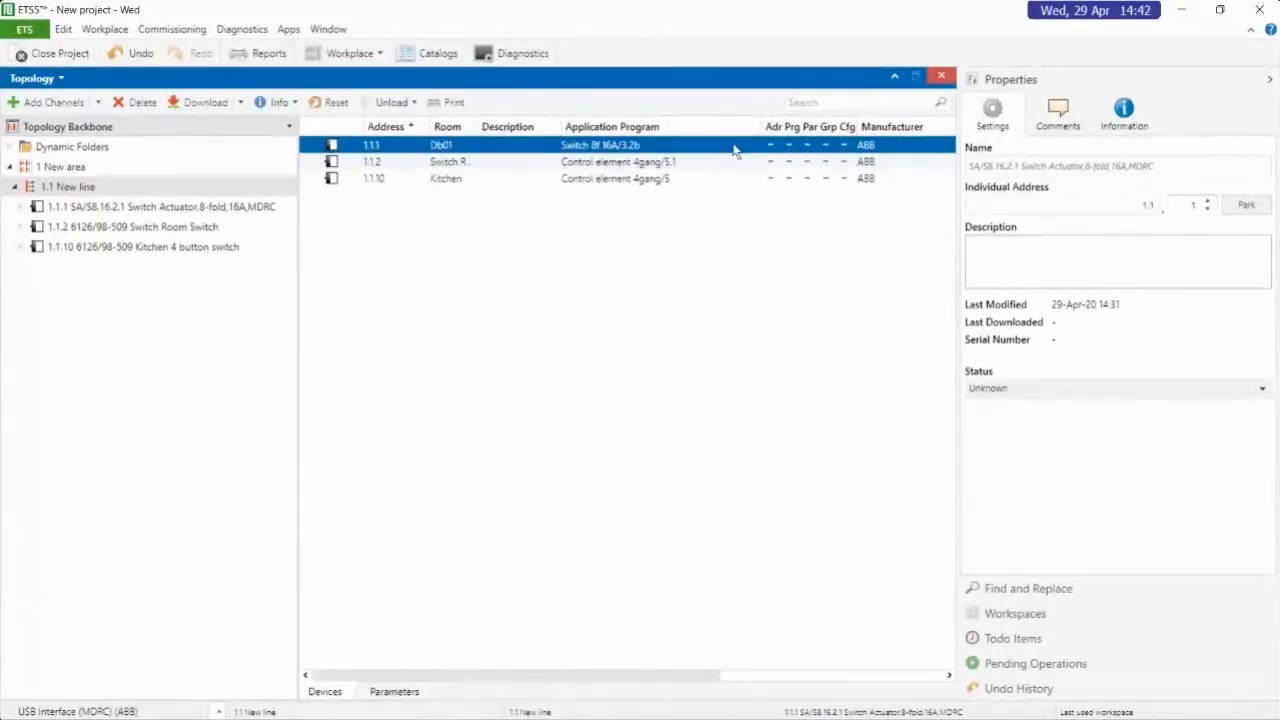
click(140, 212)
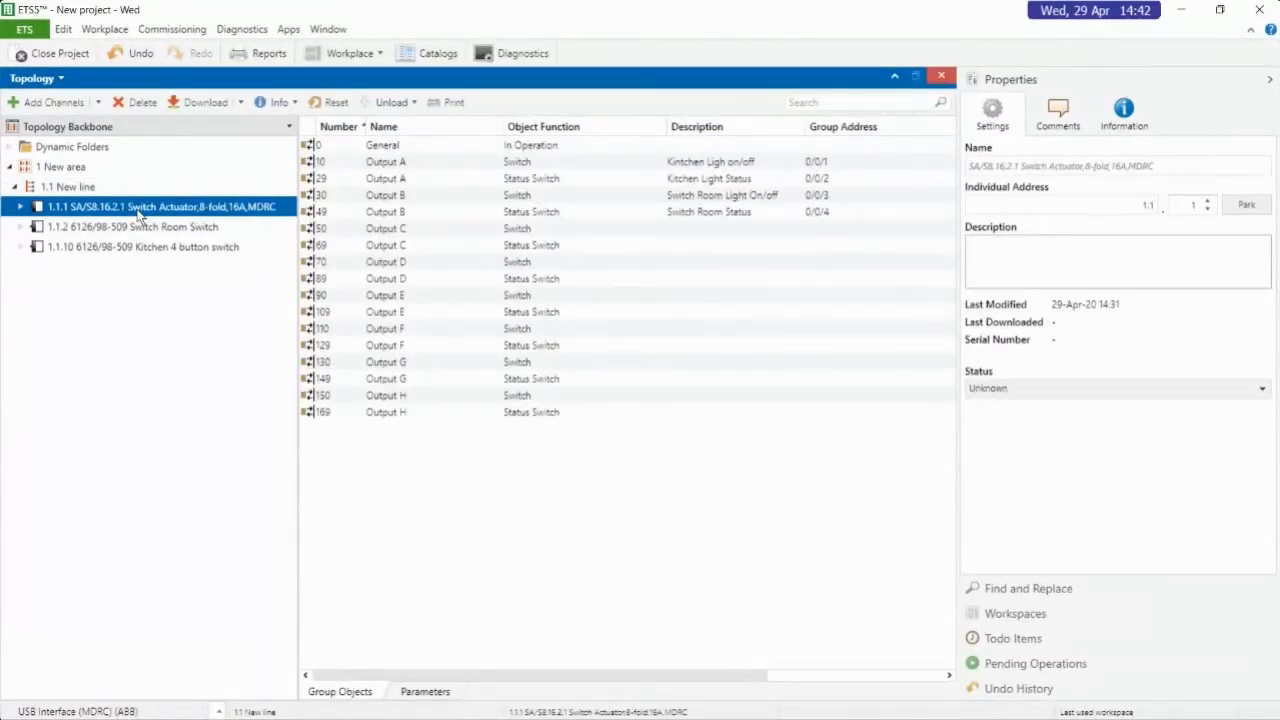
right_click(140, 214)
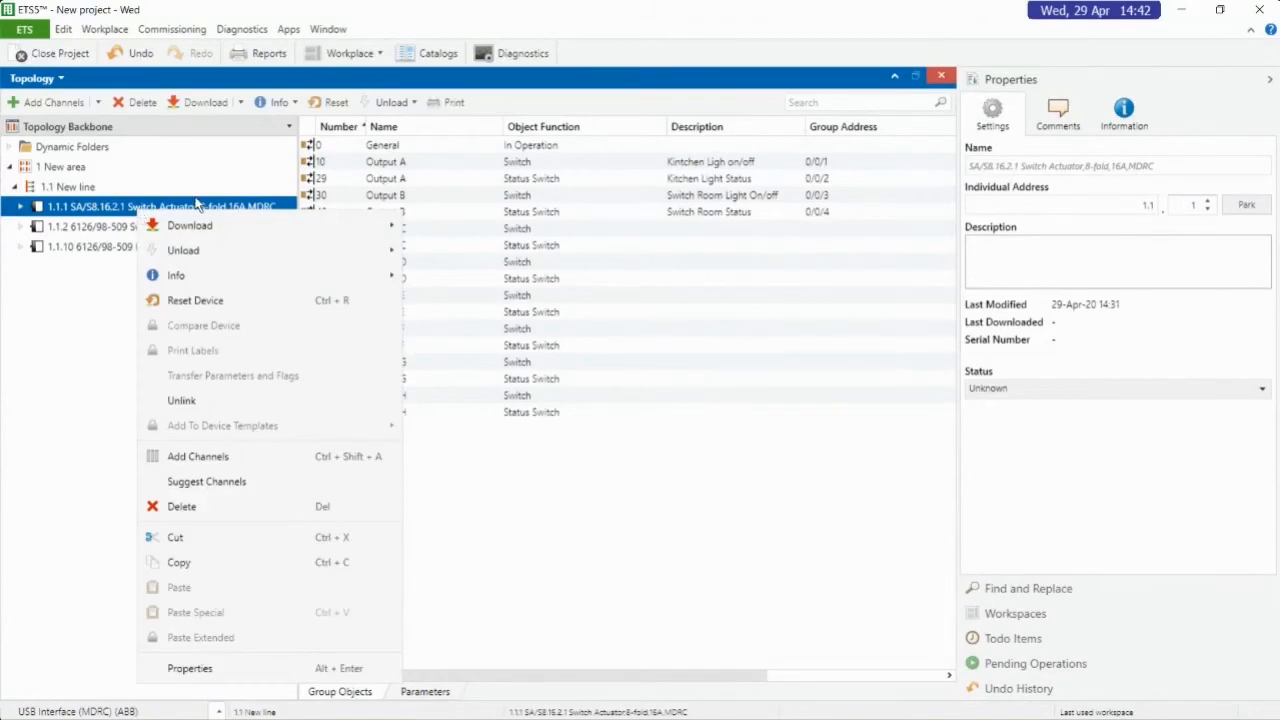
mouse_move(219, 231)
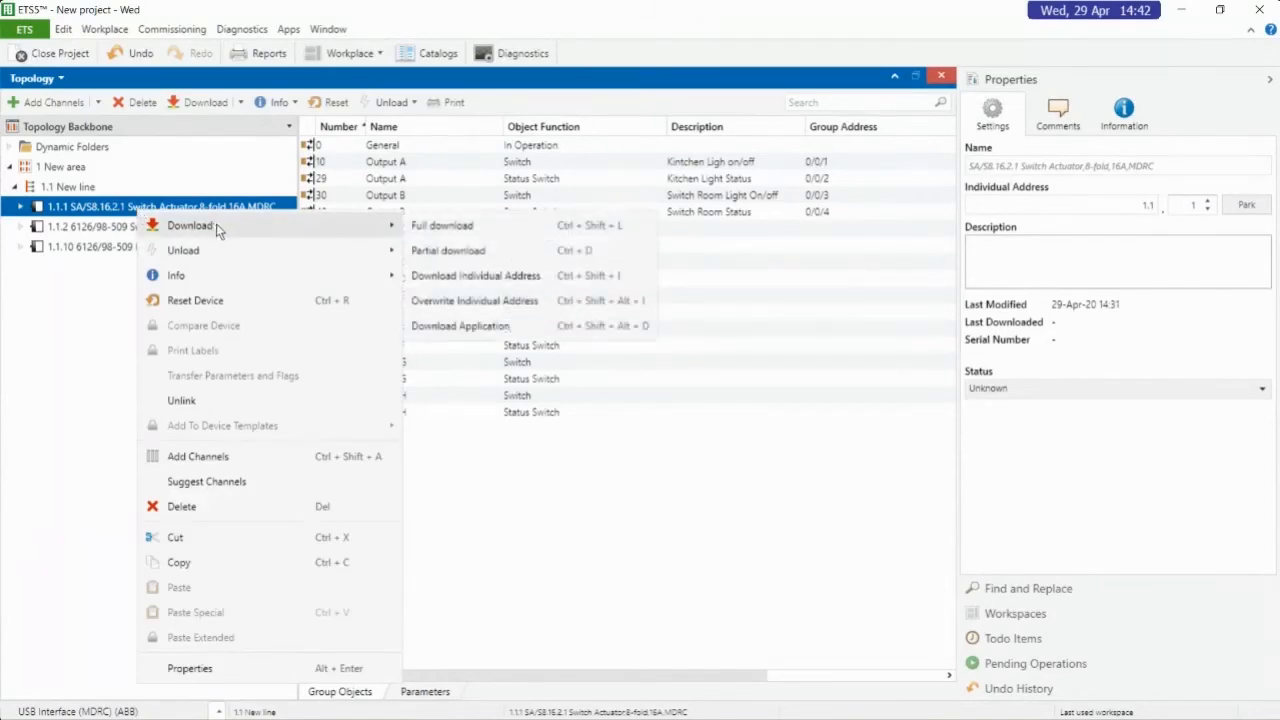
click(497, 278)
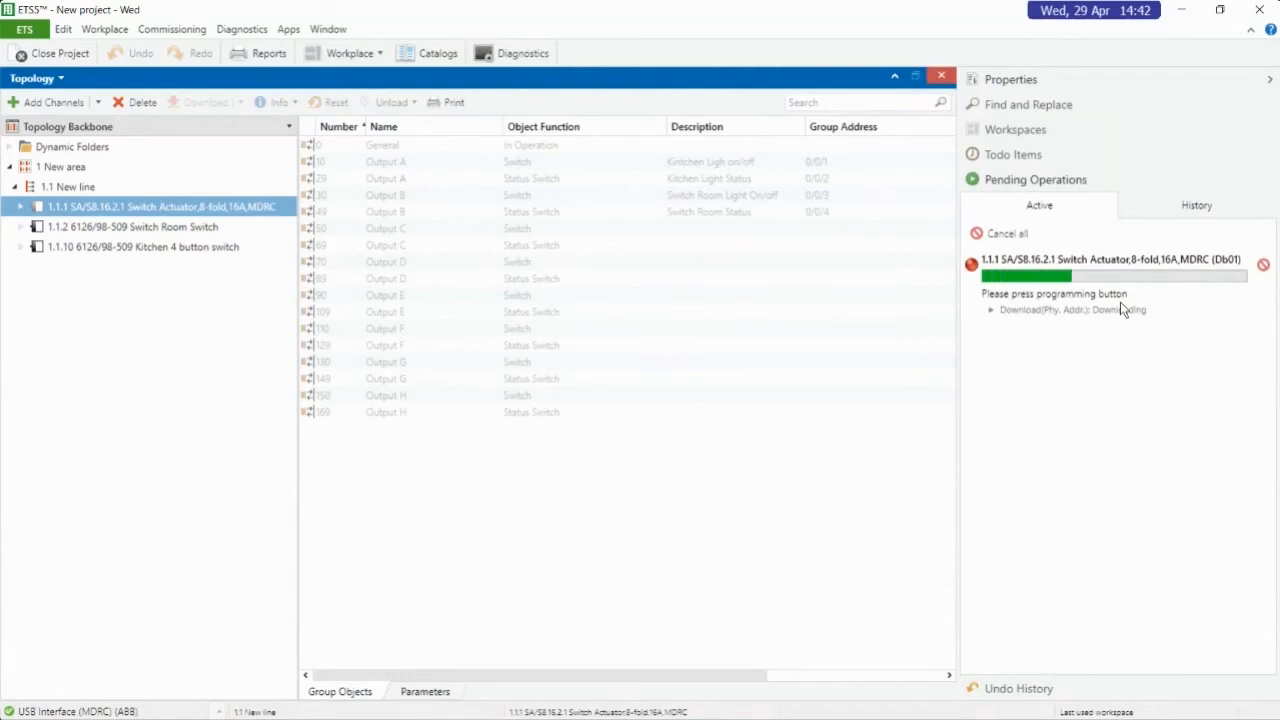
click(1265, 267)
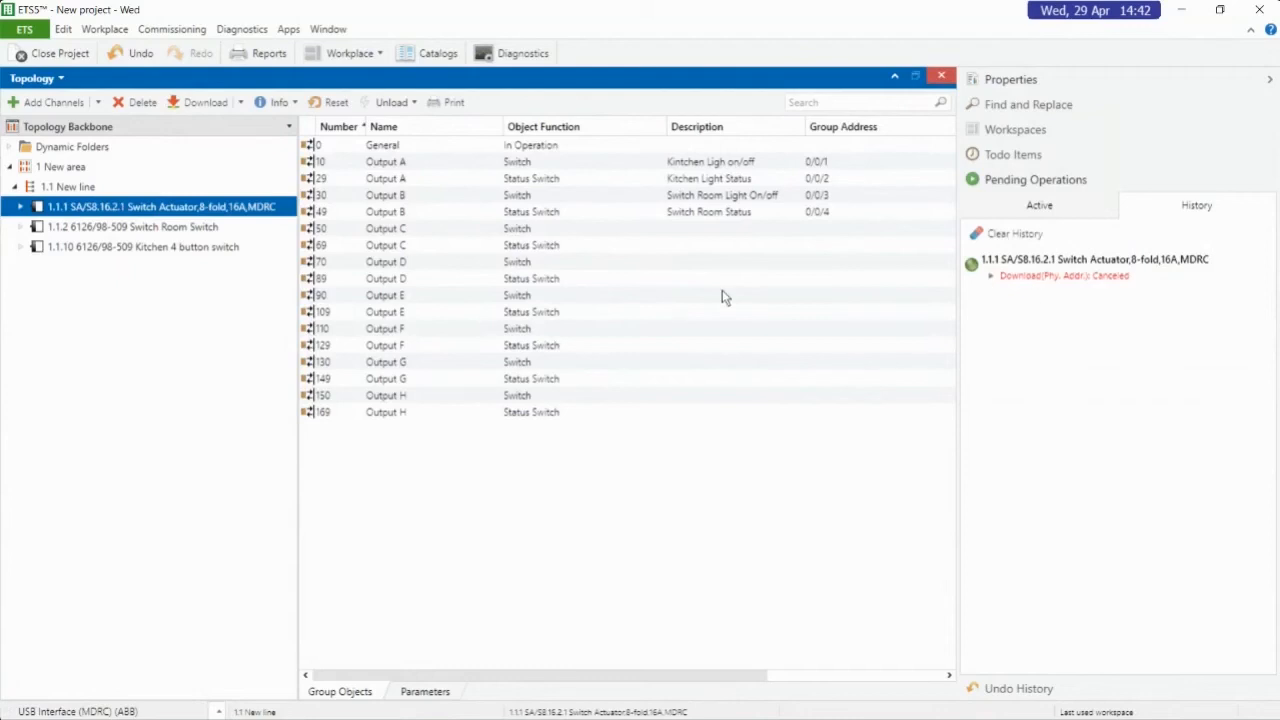
Search the catalog for "dg/s" and add the DG/S2.64.1.1 DALI-Gateway,Basic,2f,MDRC with application DALI Basic 2f/1.1 to line 1.1
click(65, 188)
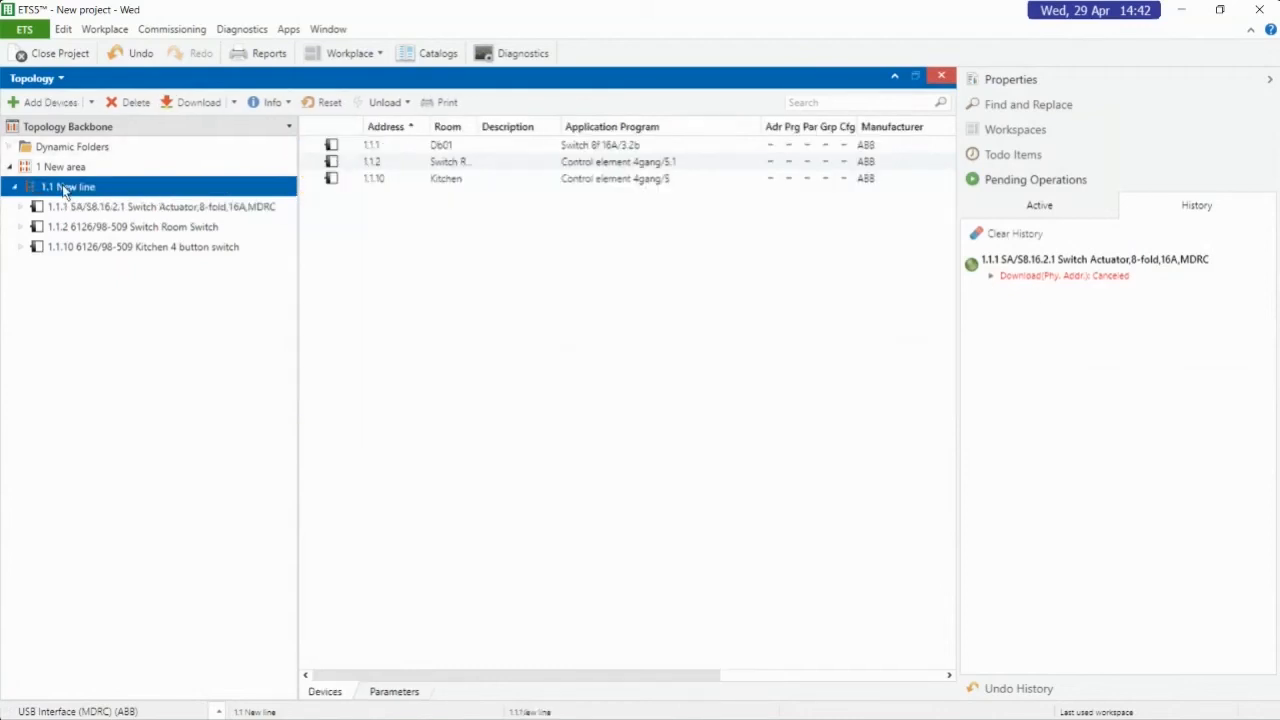
right_click(65, 188)
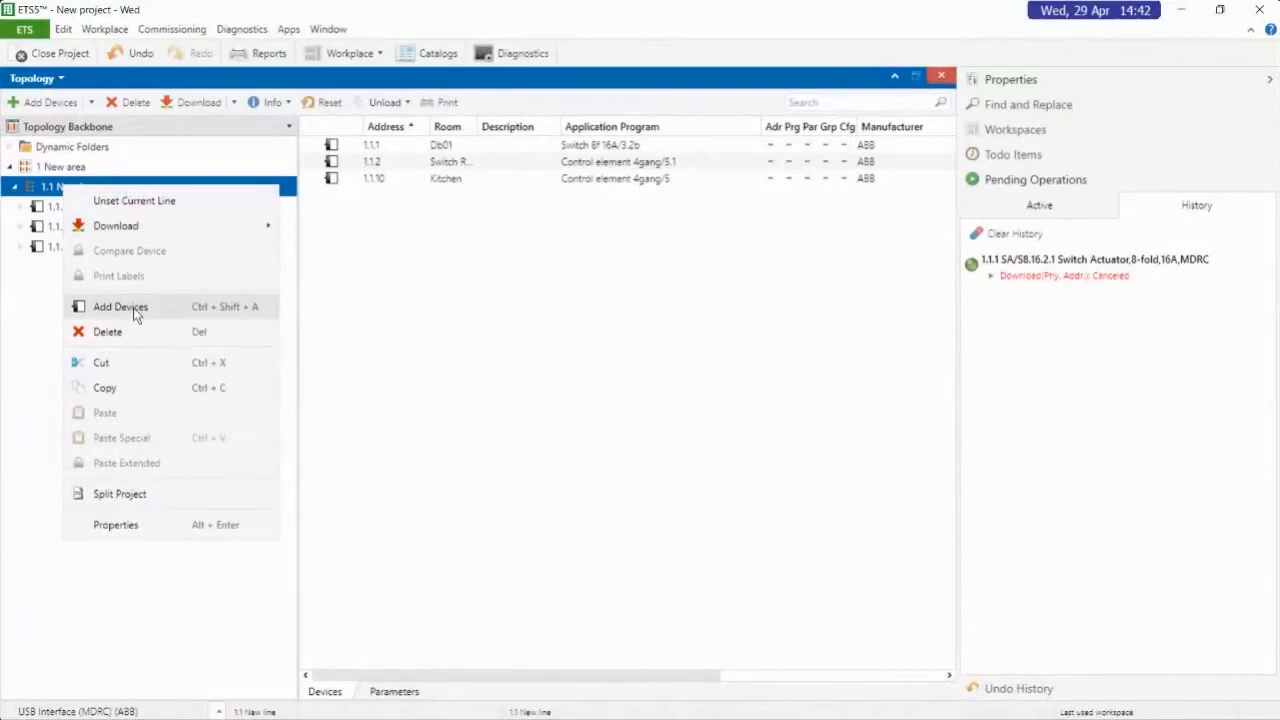
key(Return)
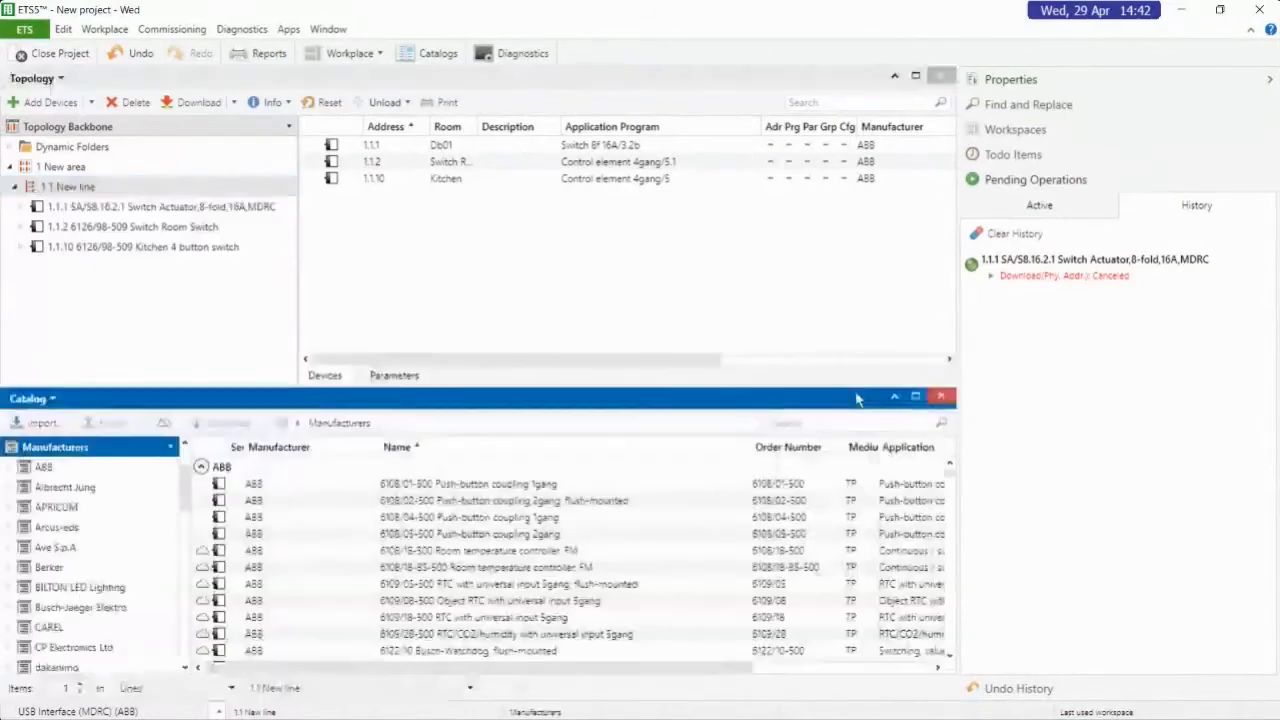
click(846, 425)
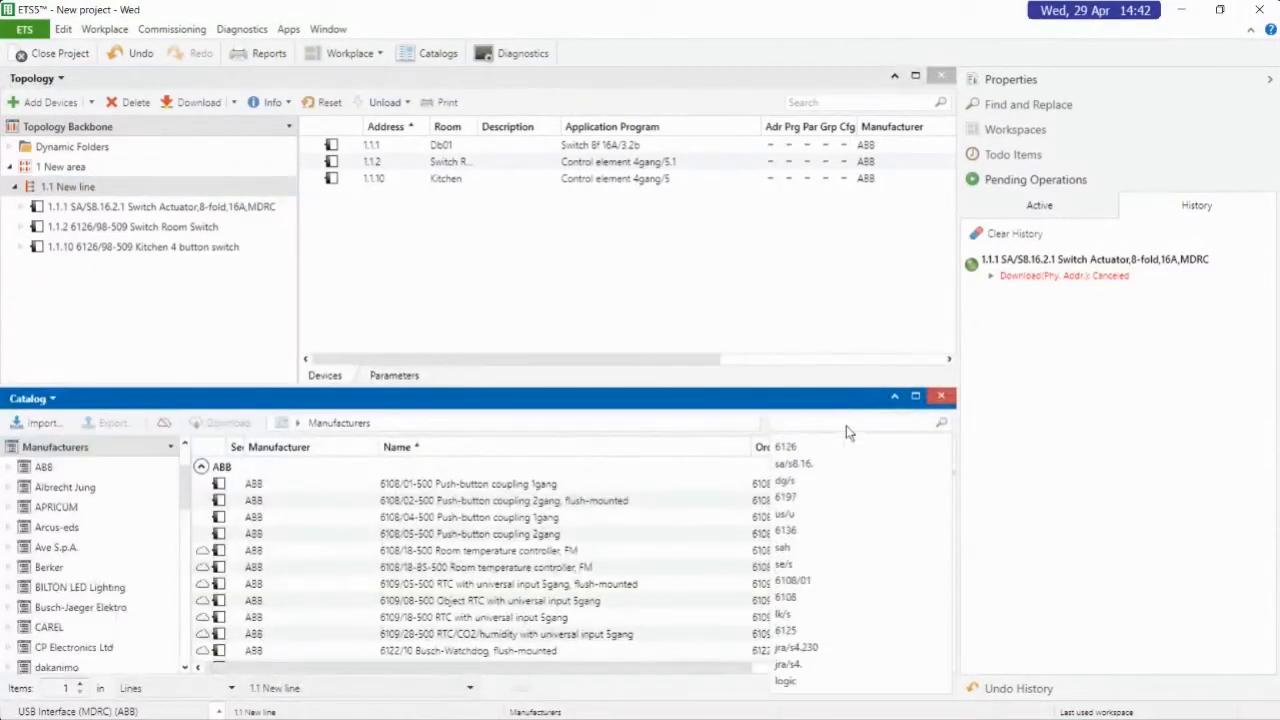
text(dg/s)
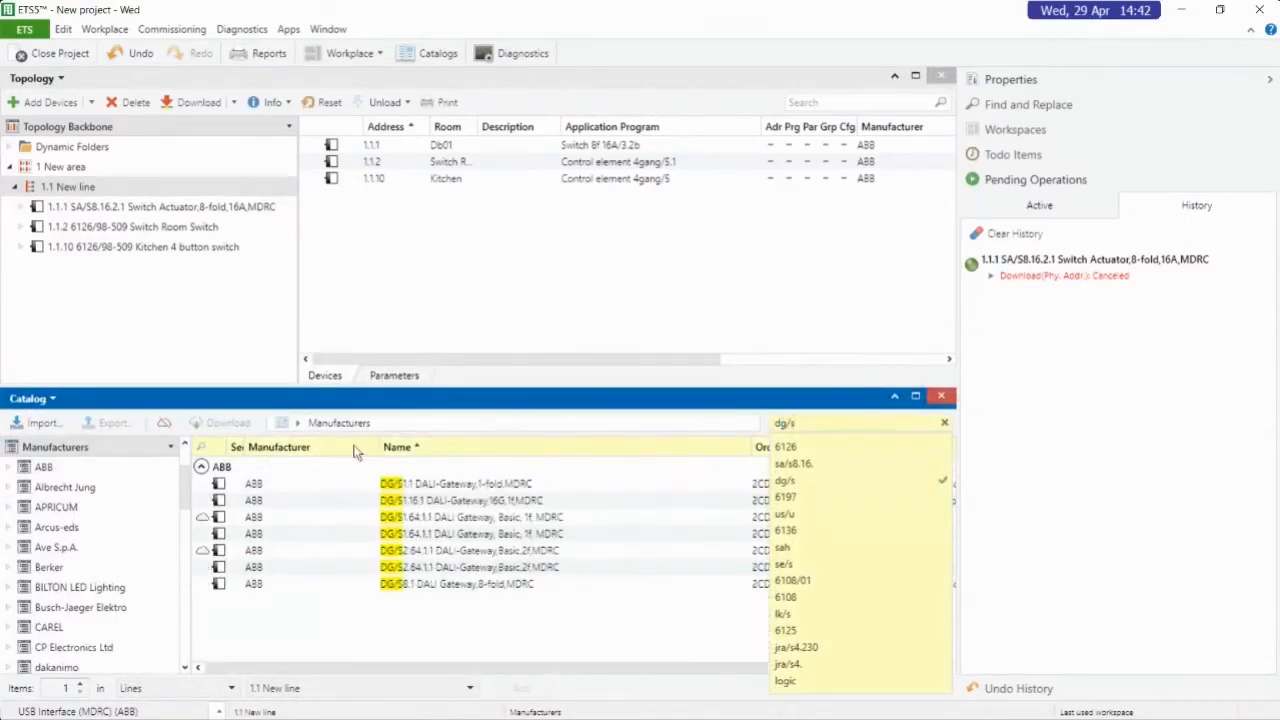
click(261, 565)
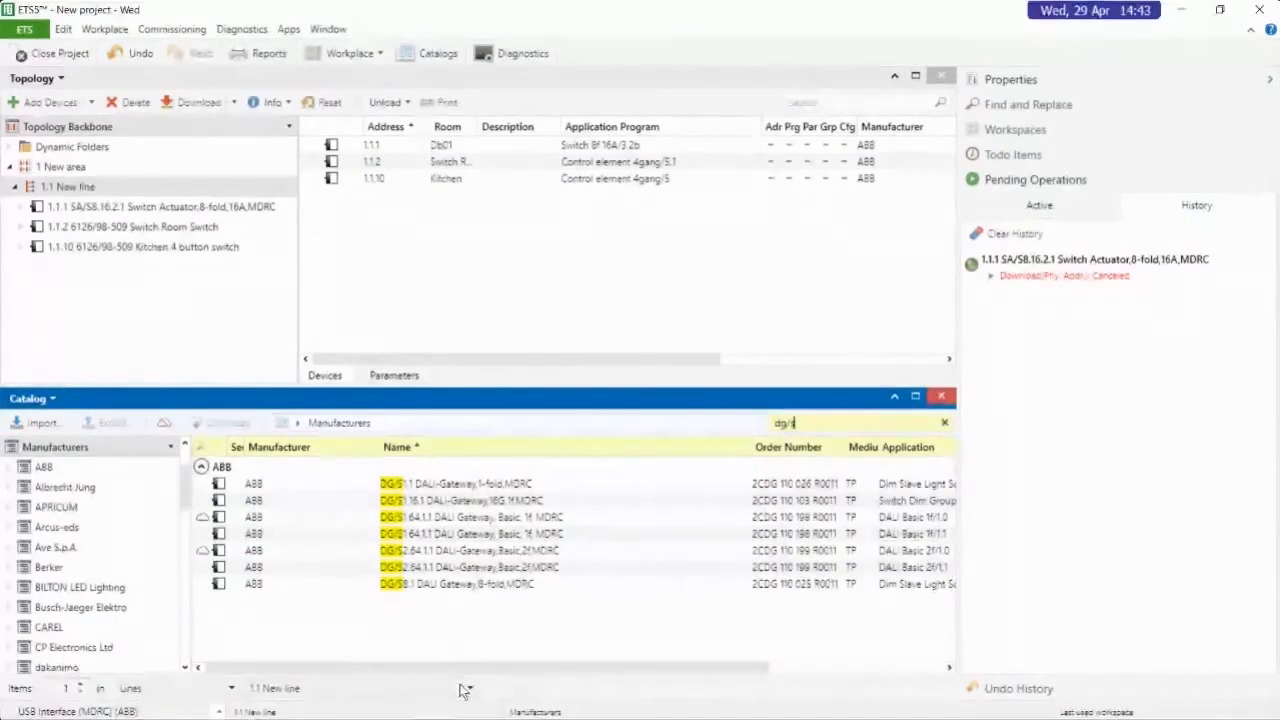
drag(460, 668, 634, 668)
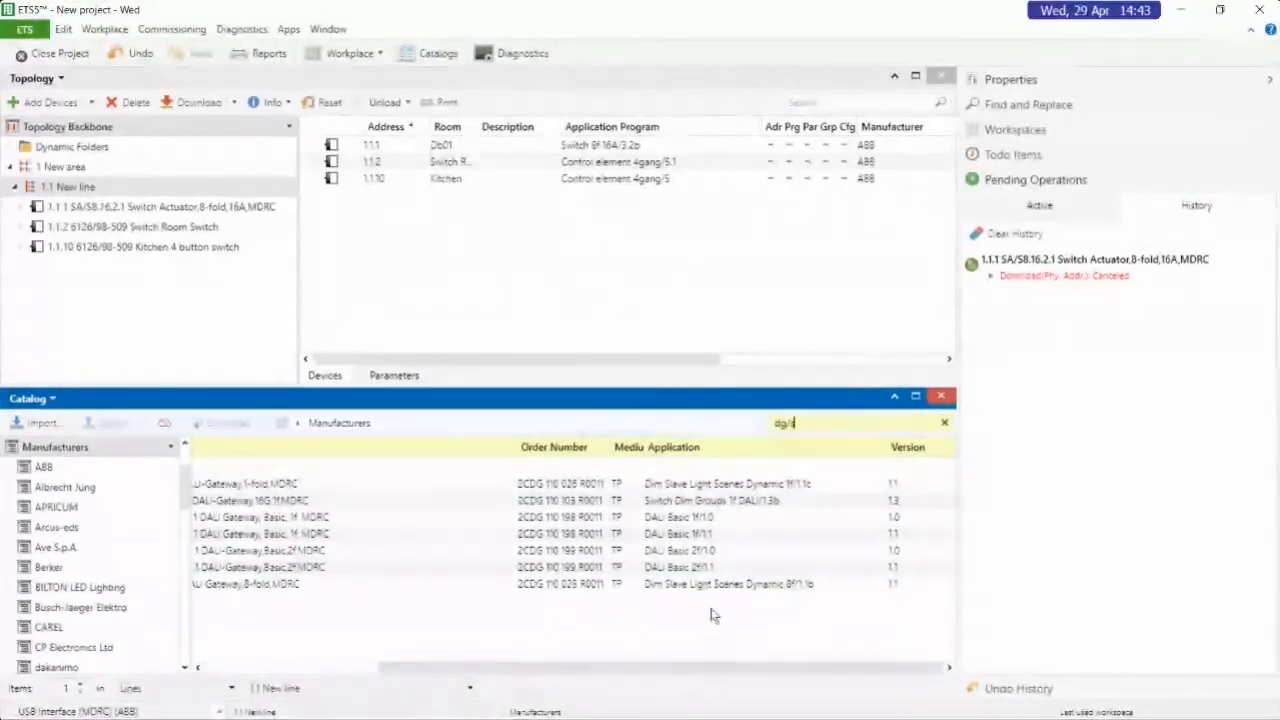
click(694, 567)
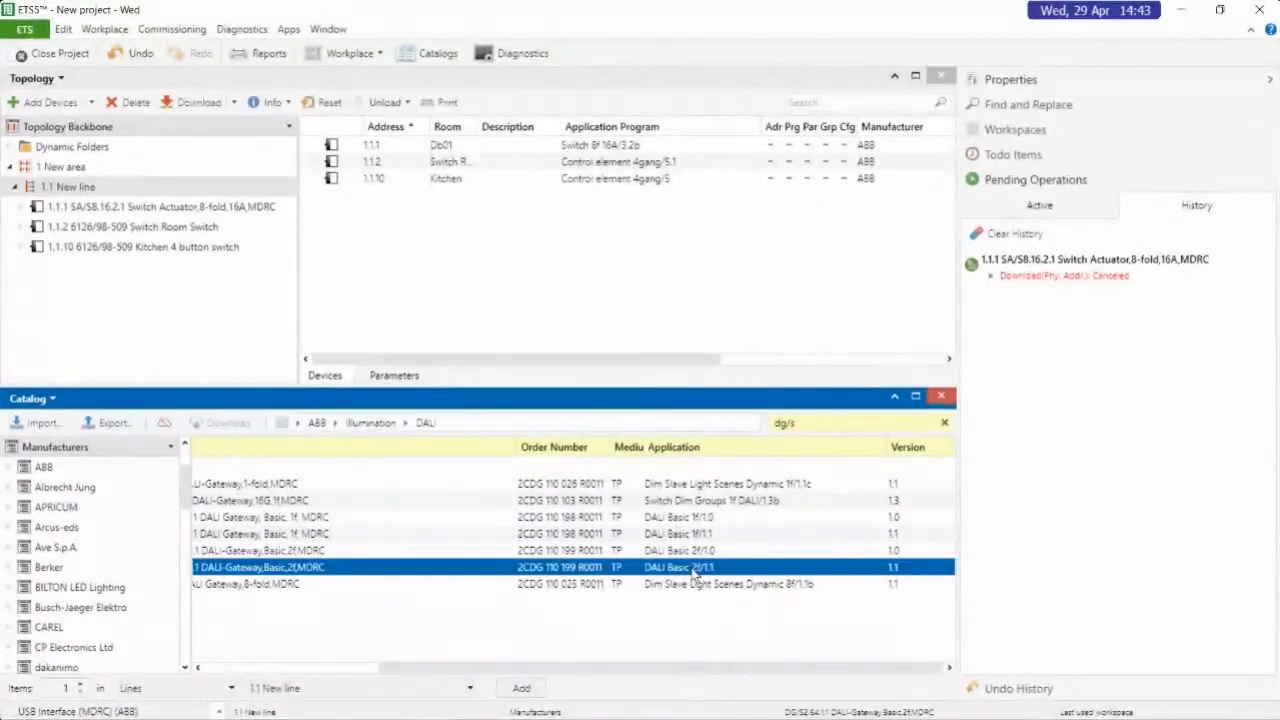
click(519, 688)
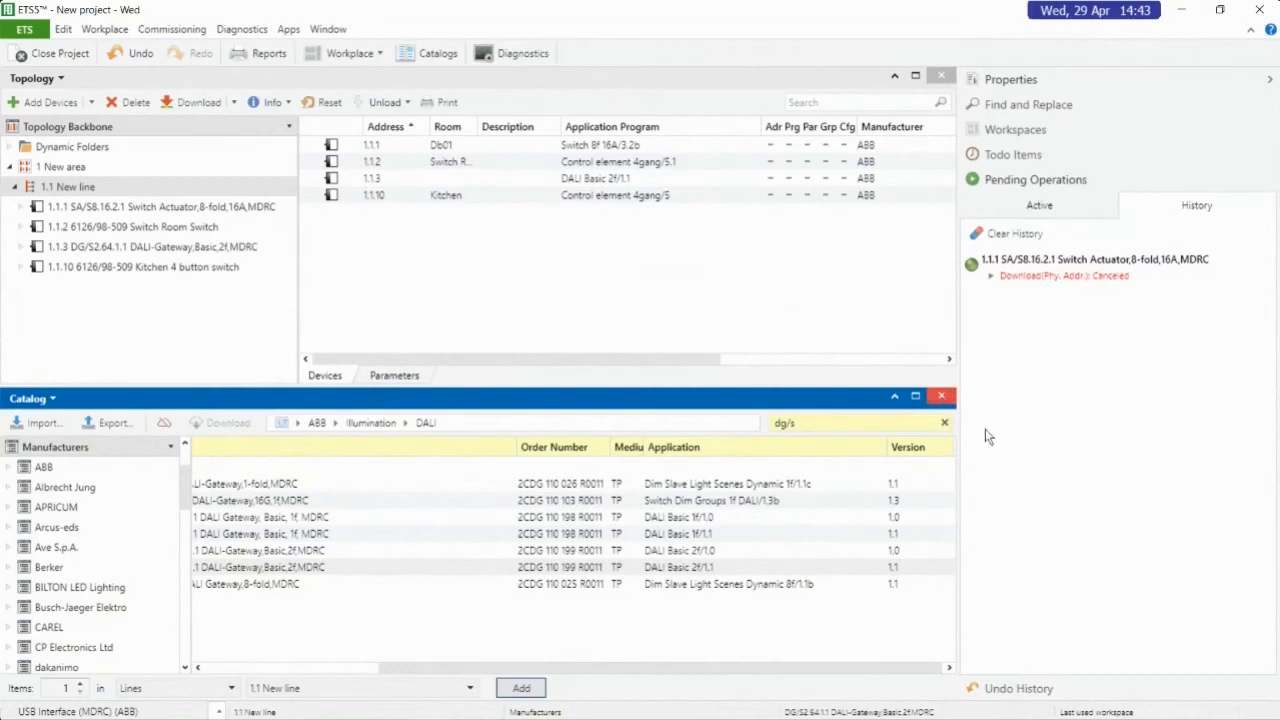
Set the individual address of the Kitchen 4 button switch to 1.1.150
click(114, 266)
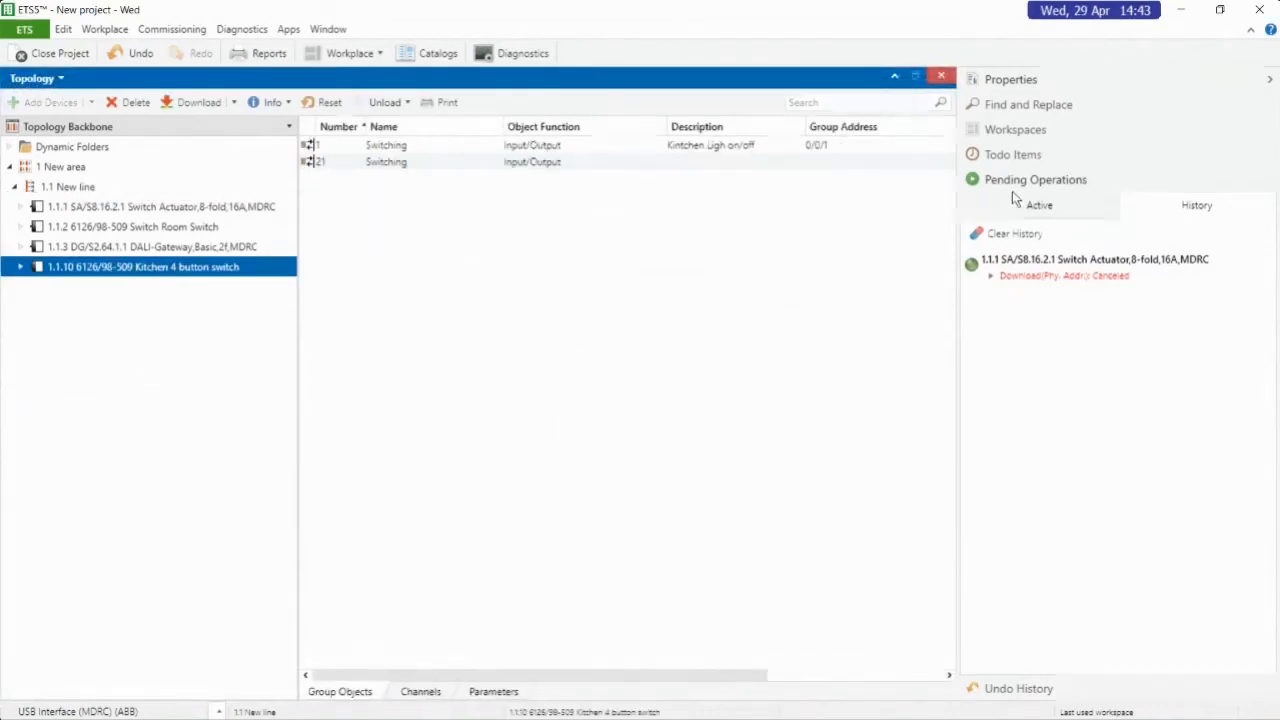
click(1008, 79)
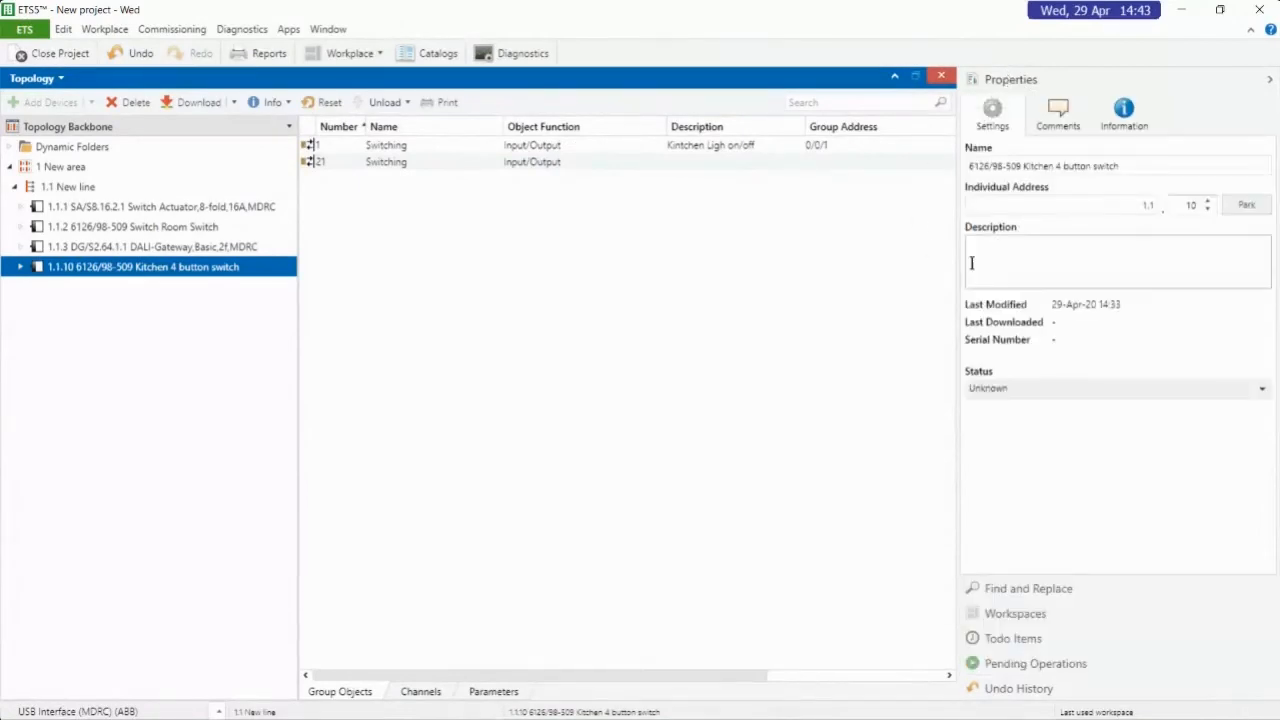
click(1190, 205)
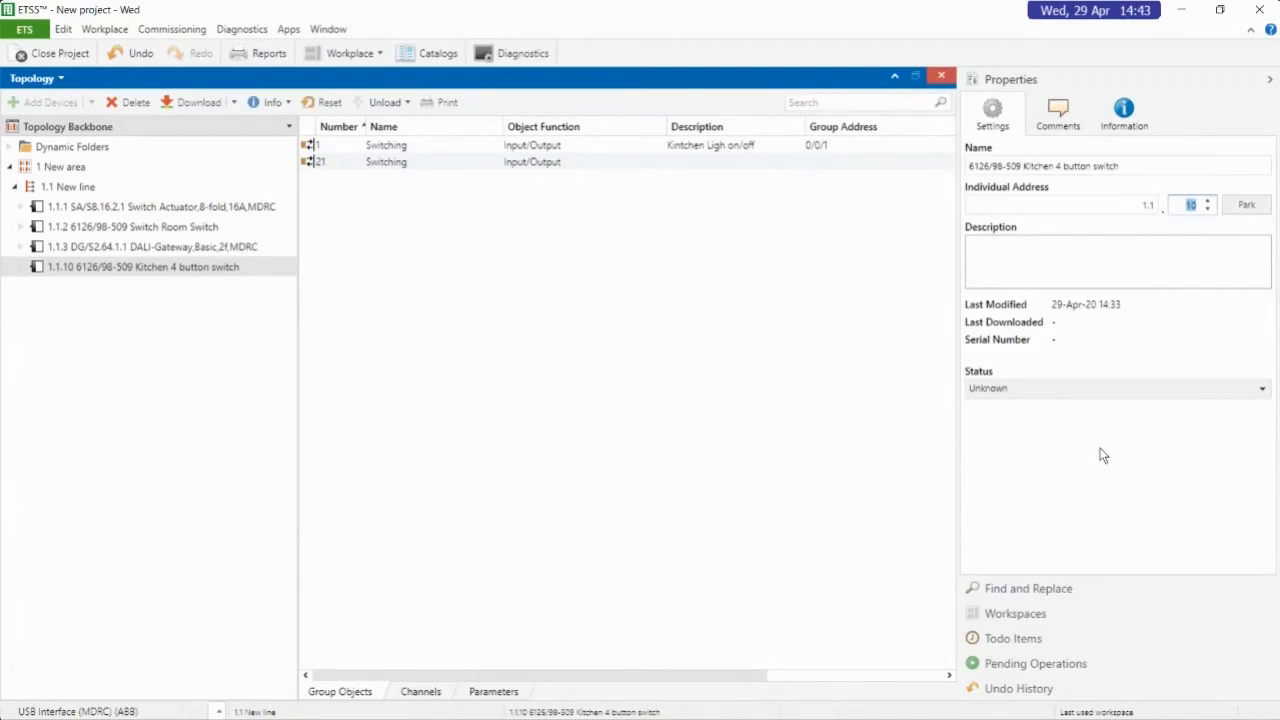
key(Return)
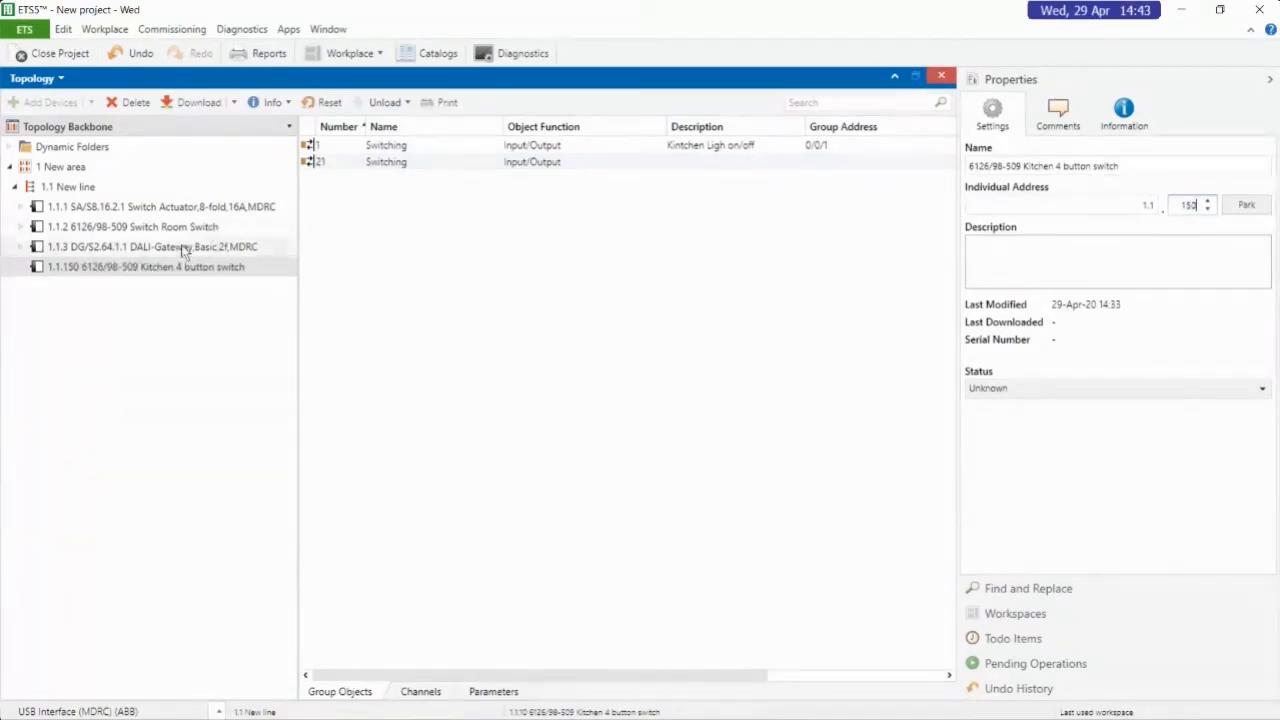
click(145, 268)
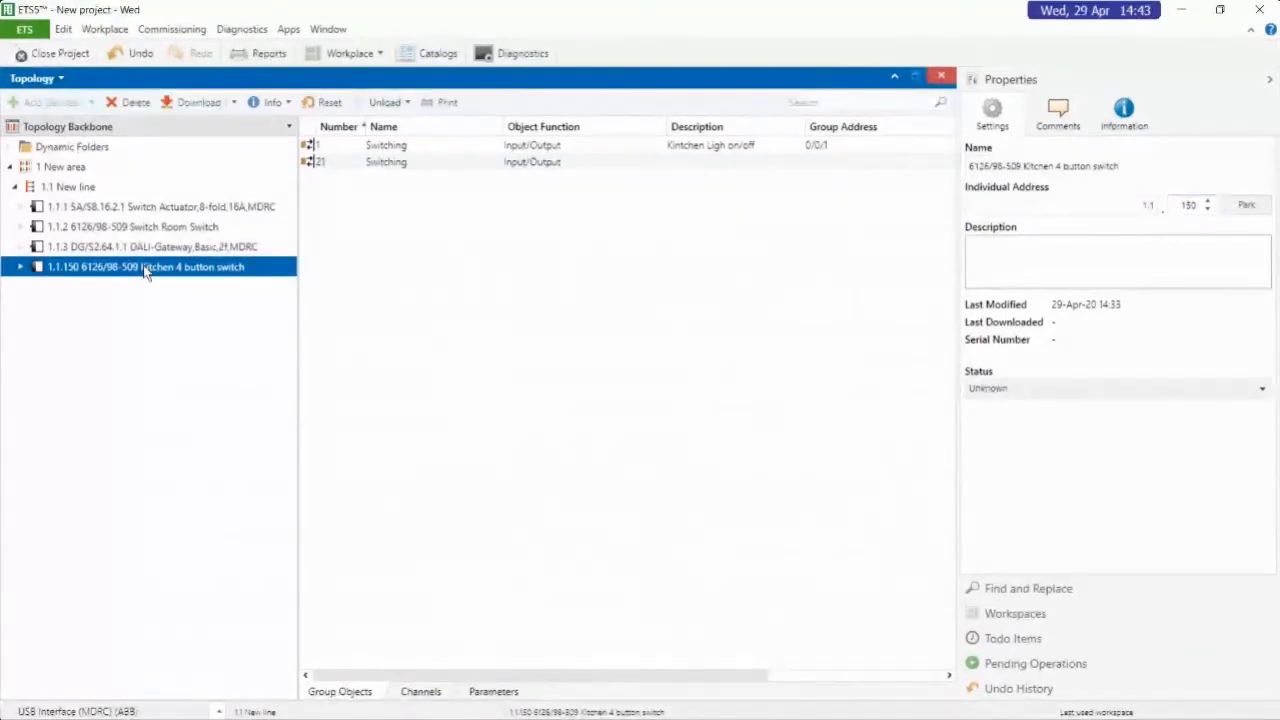
Set the individual address of the DG/S2.64.1.1 DALI gateway to 1.1.120
click(117, 247)
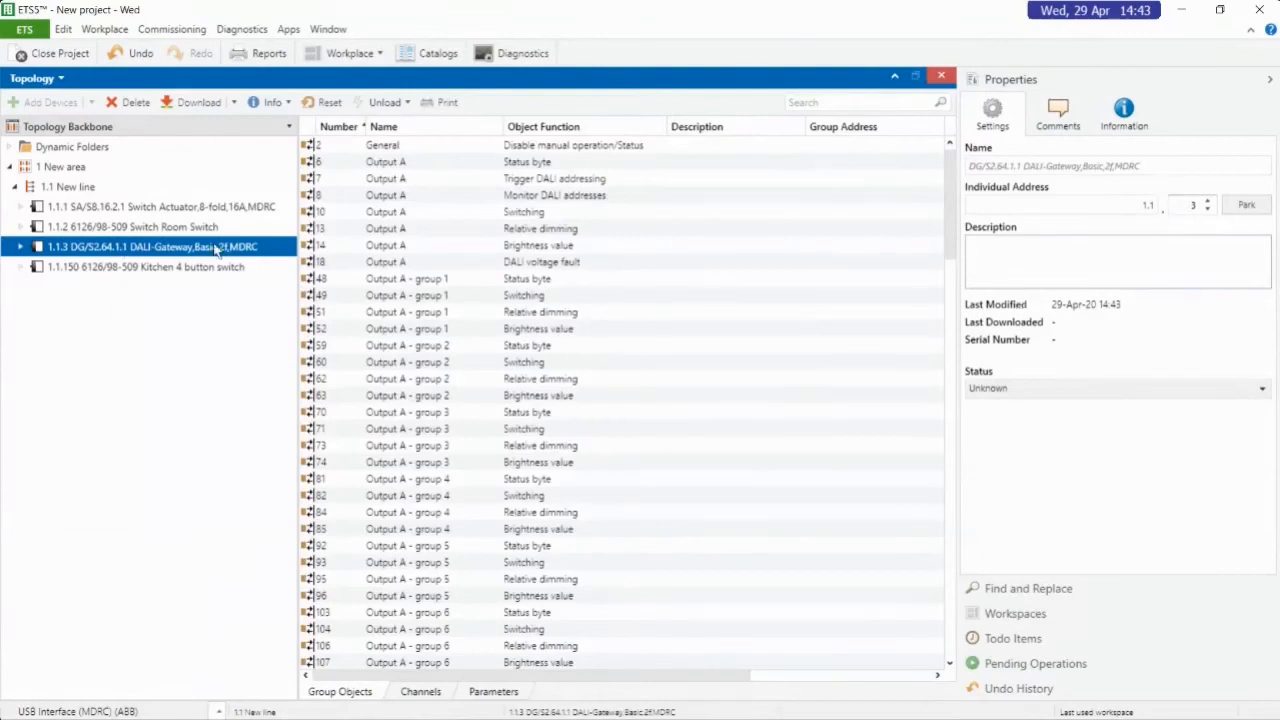
click(1191, 205)
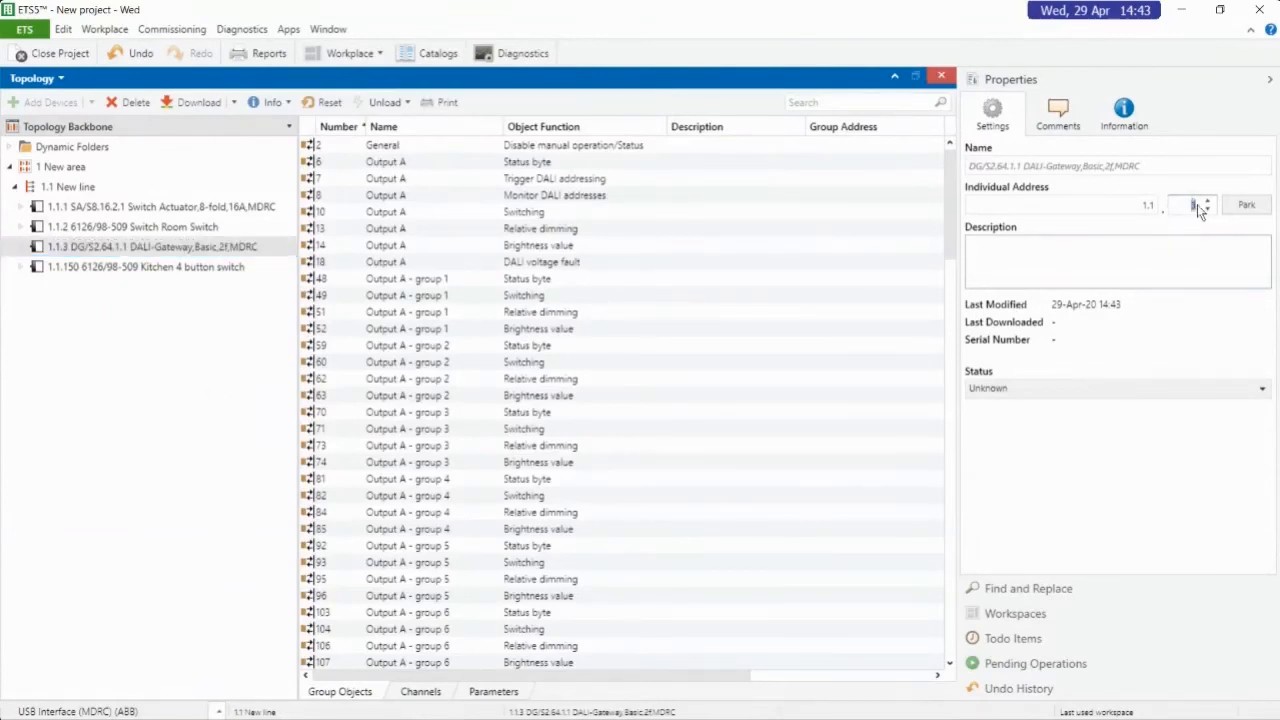
key(Return)
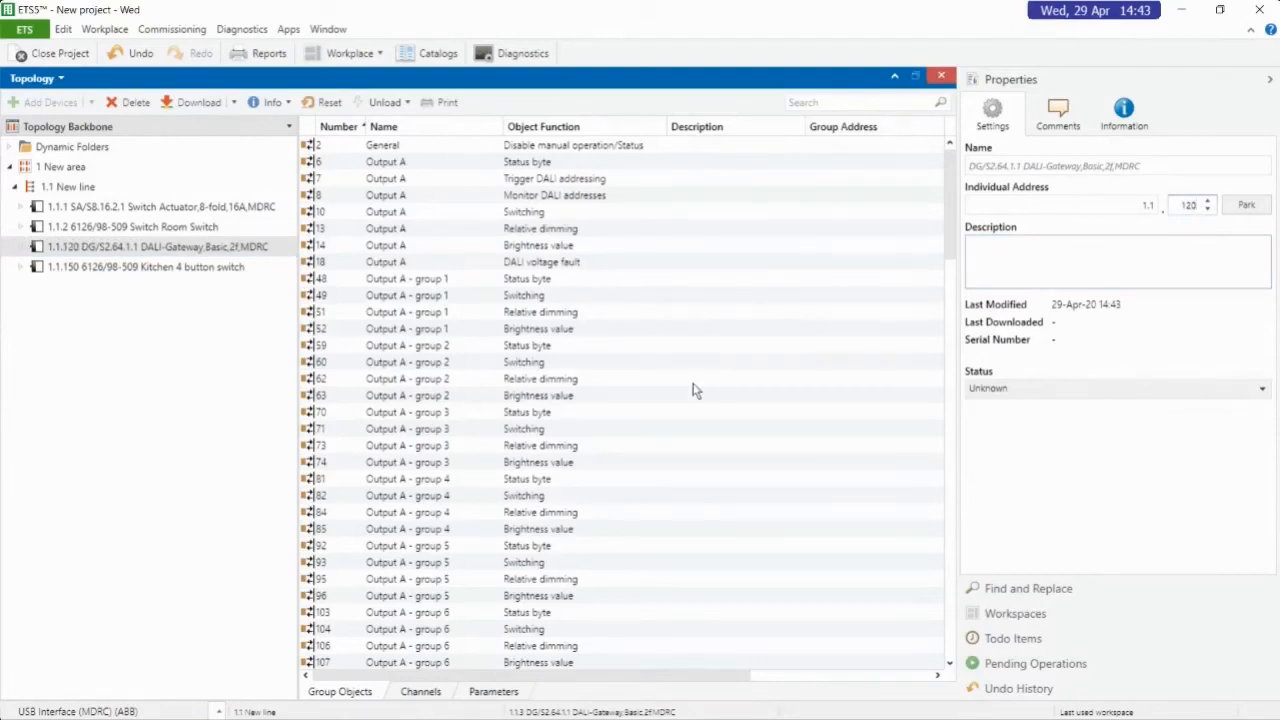
Download the individual address to DALI gateway 1.1.120 and check its programming status in line 1.1's device list
click(133, 250)
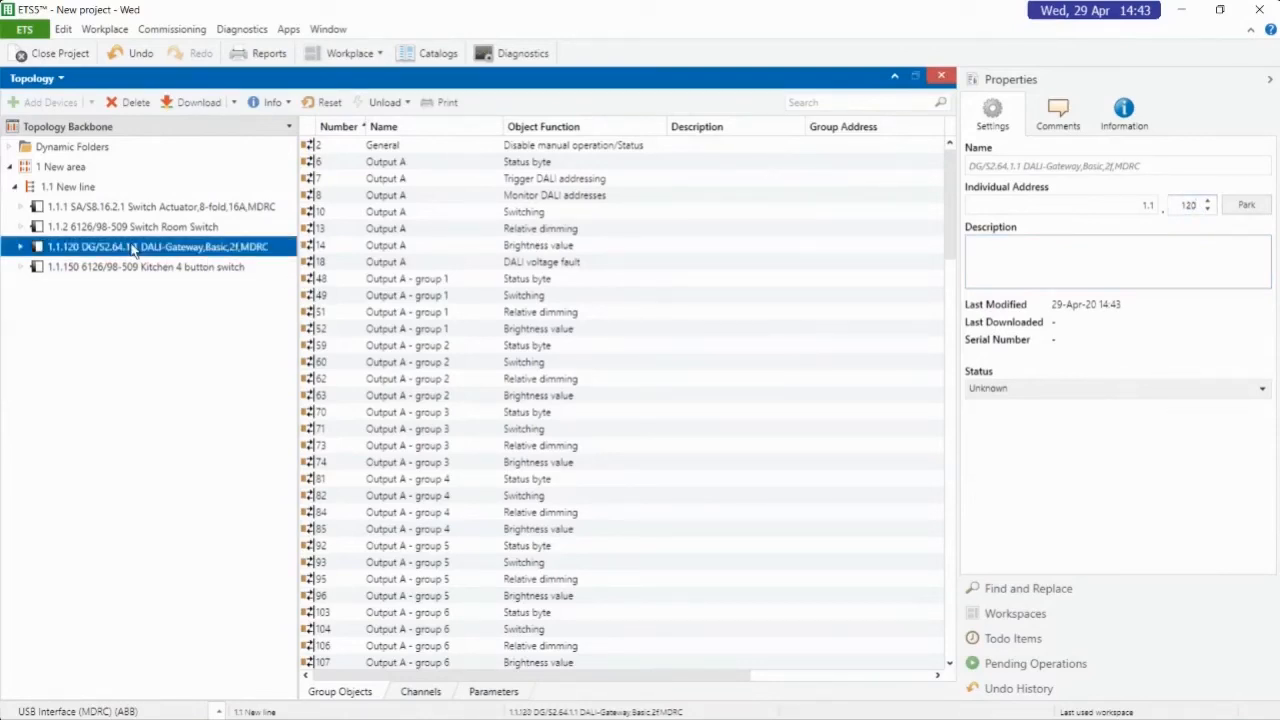
right_click(133, 250)
mouse_move(176, 255)
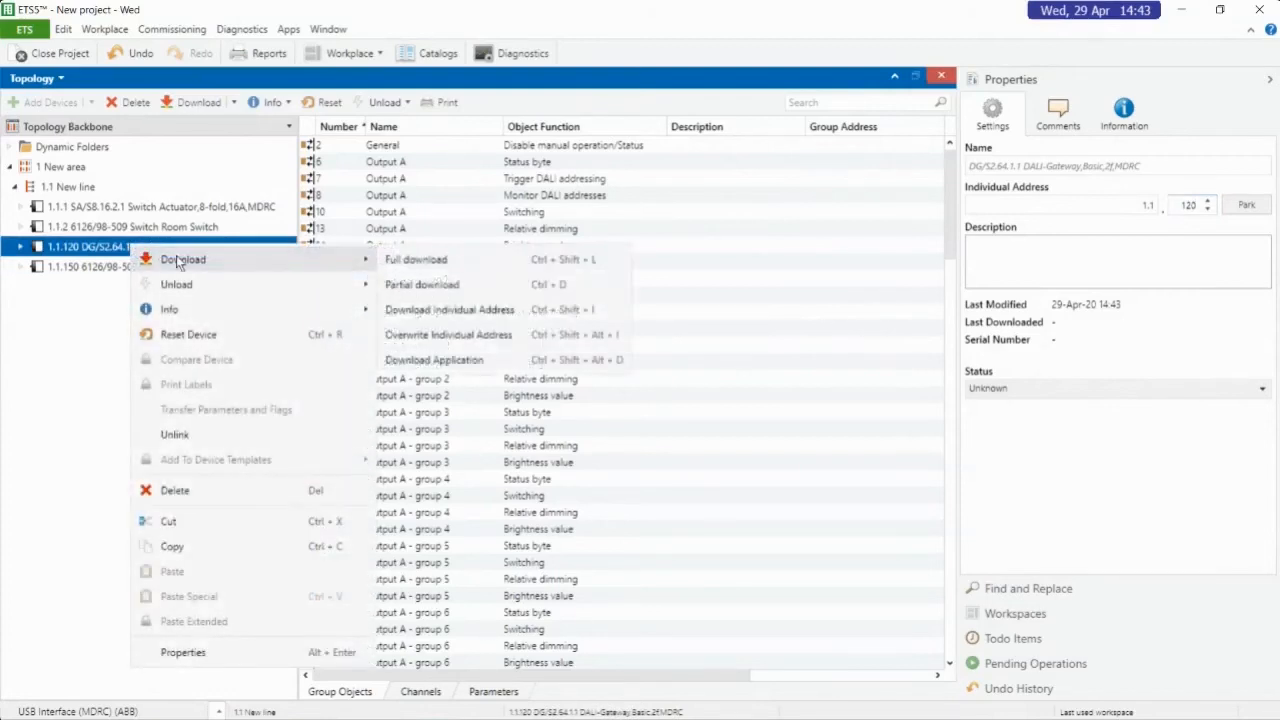
click(467, 315)
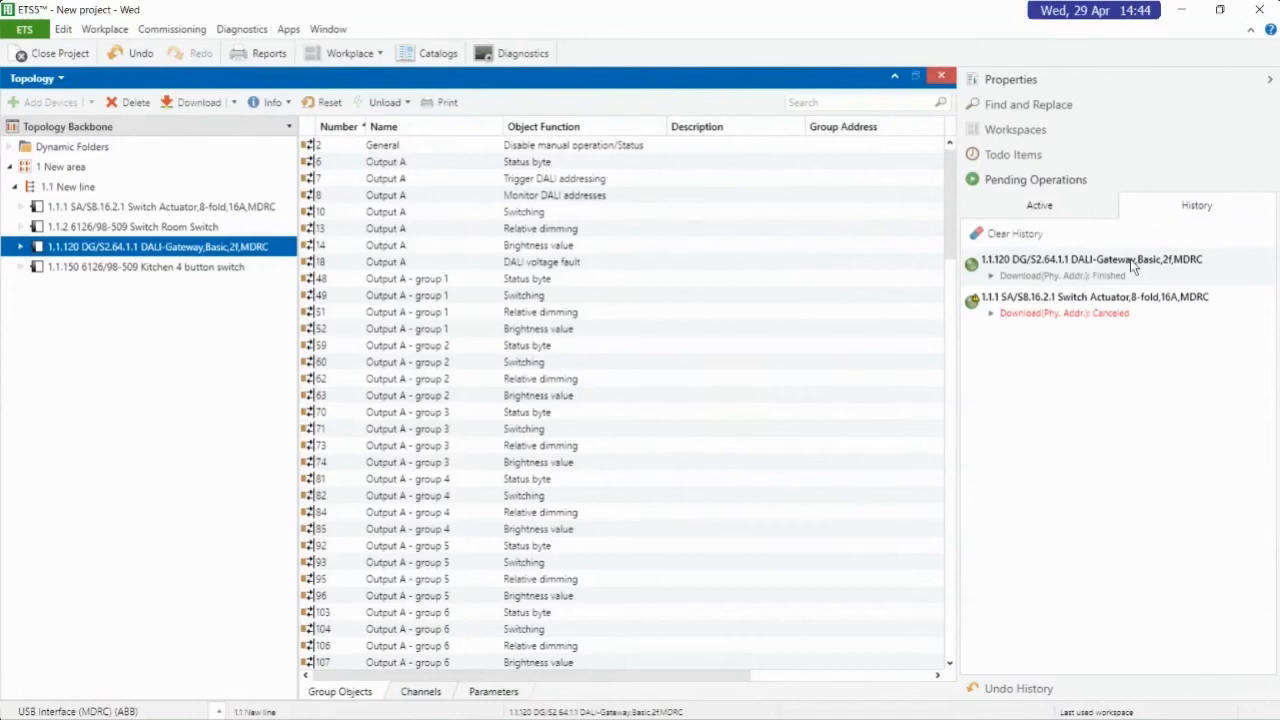
click(62, 190)
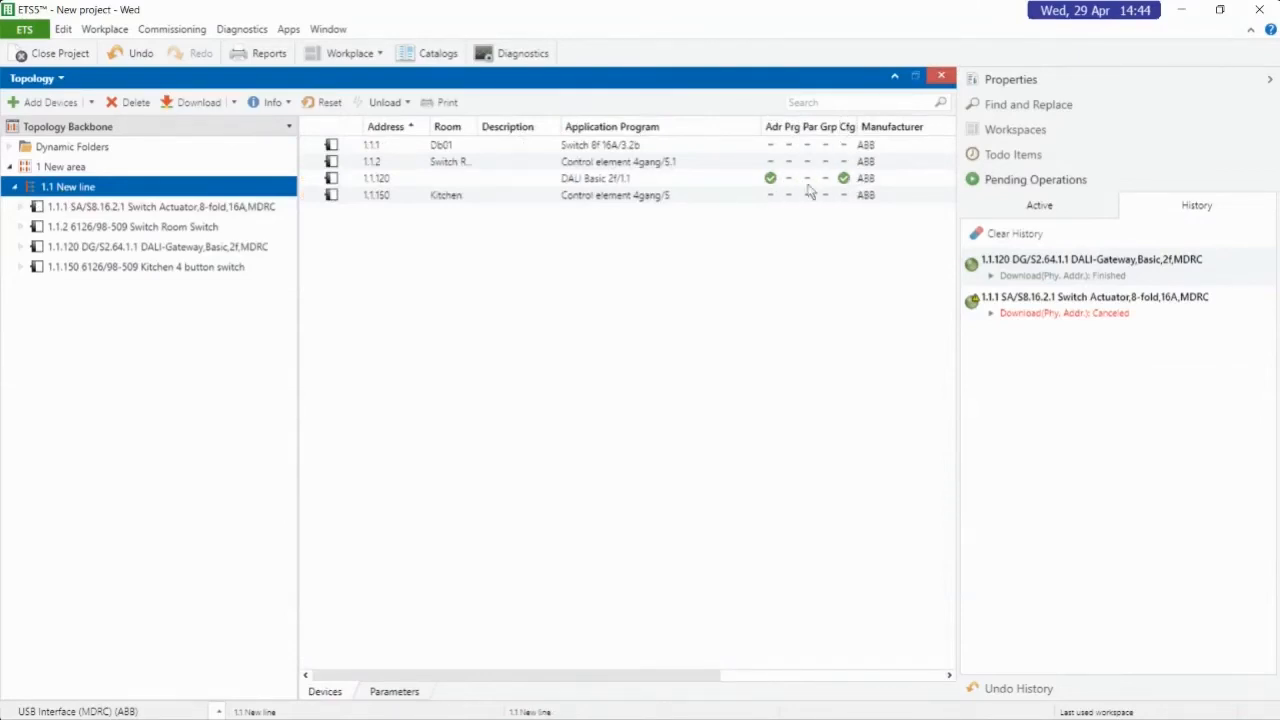
click(590, 181)
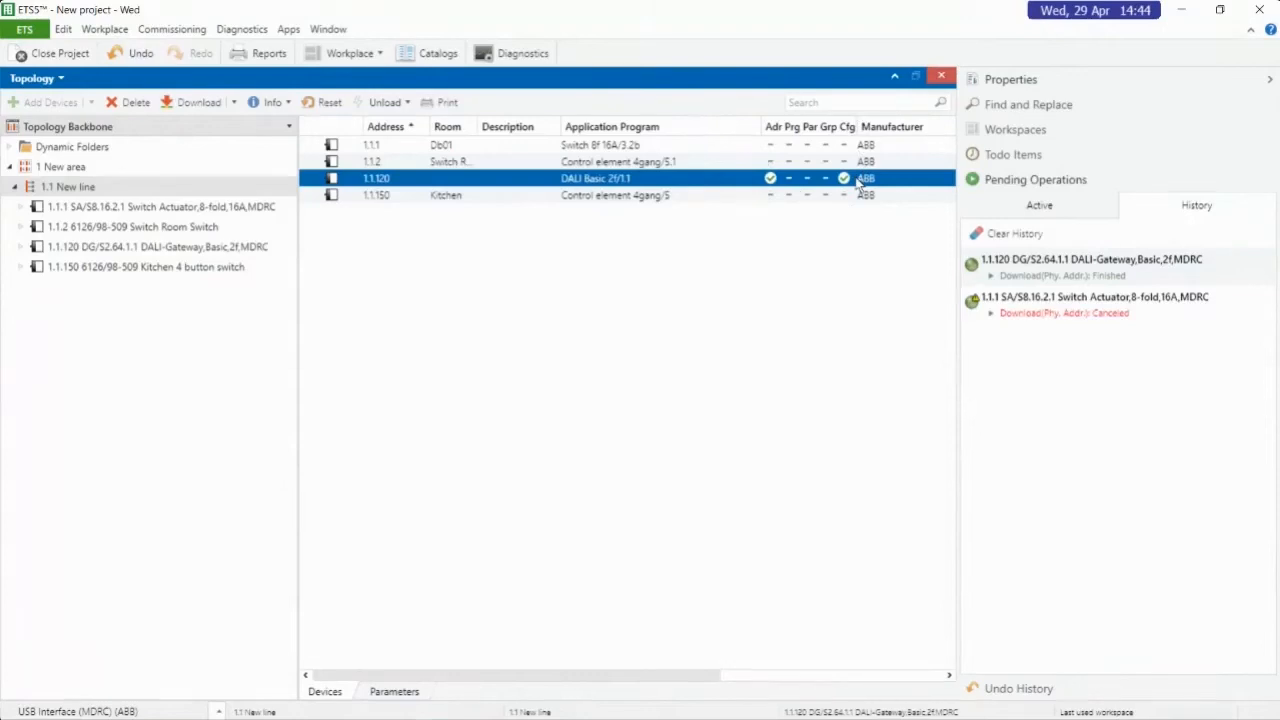
click(199, 207)
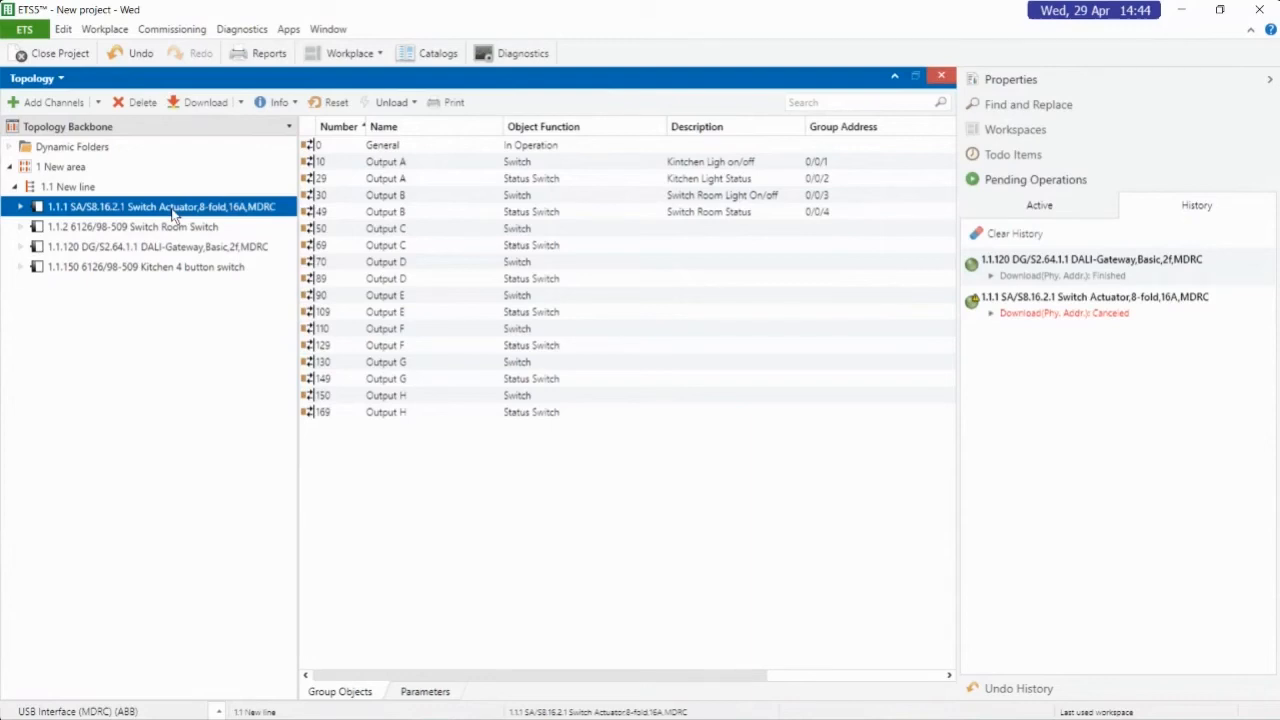
right_click(173, 214)
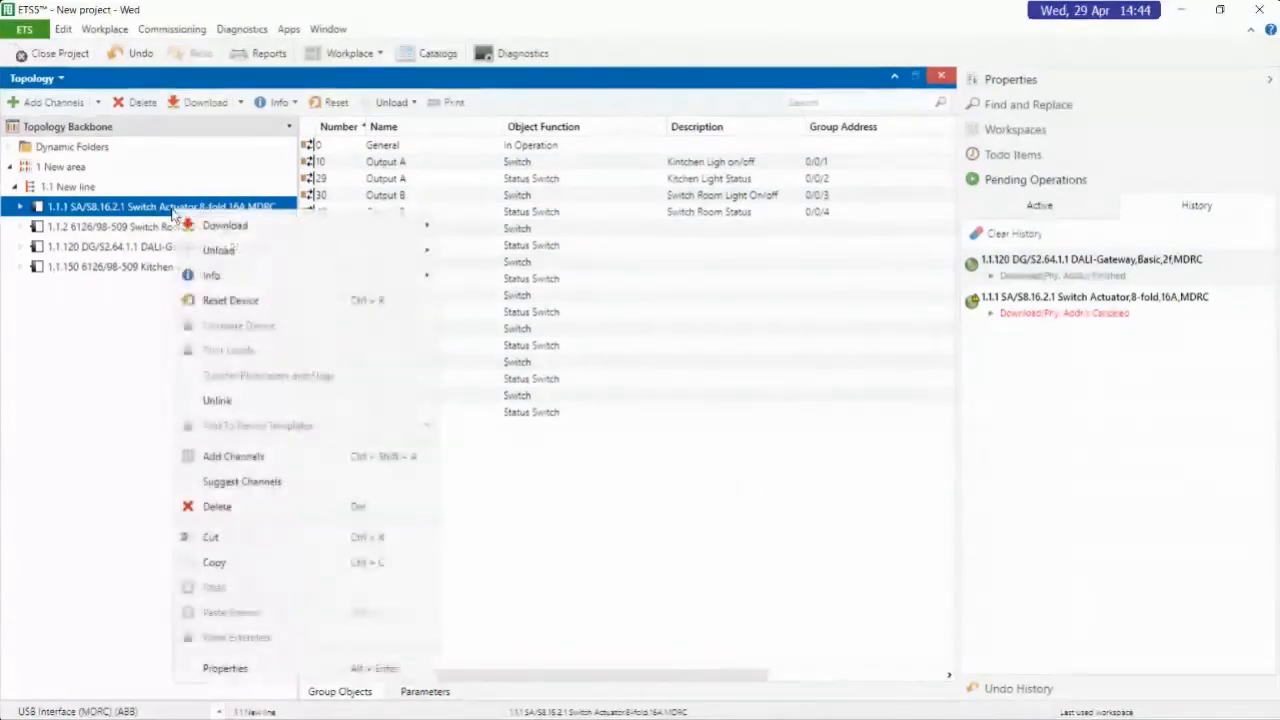
mouse_move(240, 225)
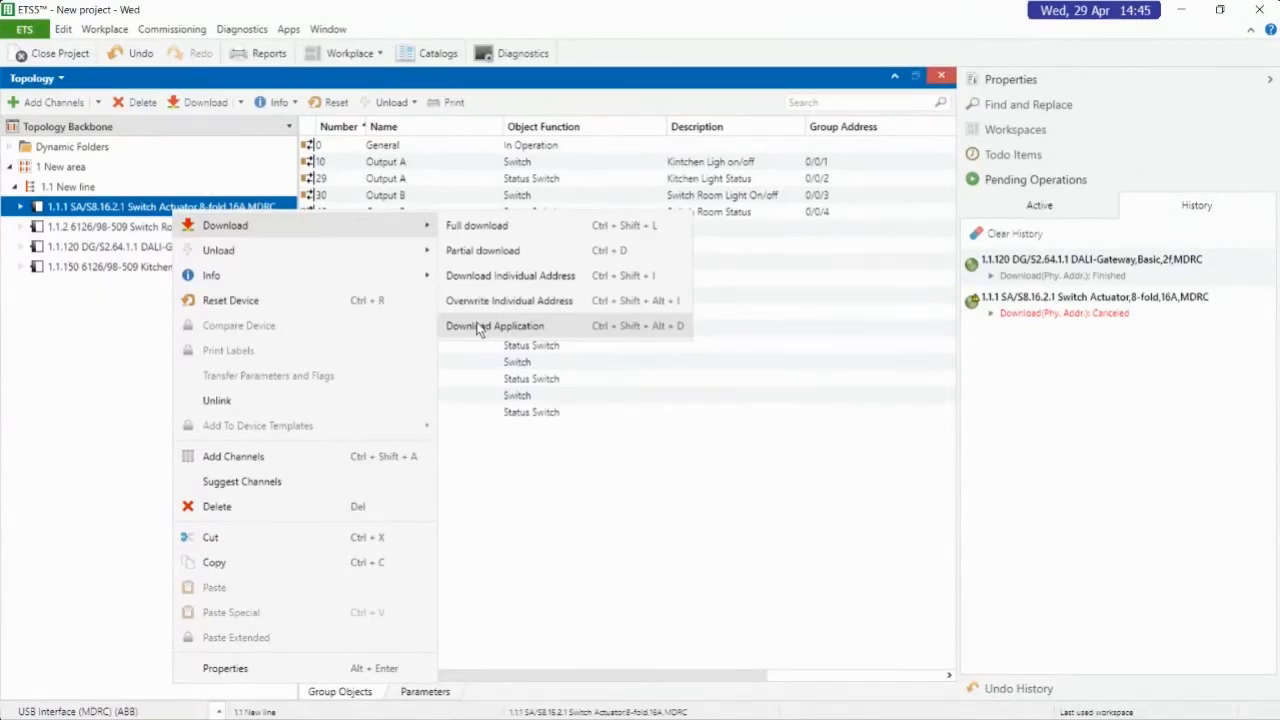
click(810, 491)
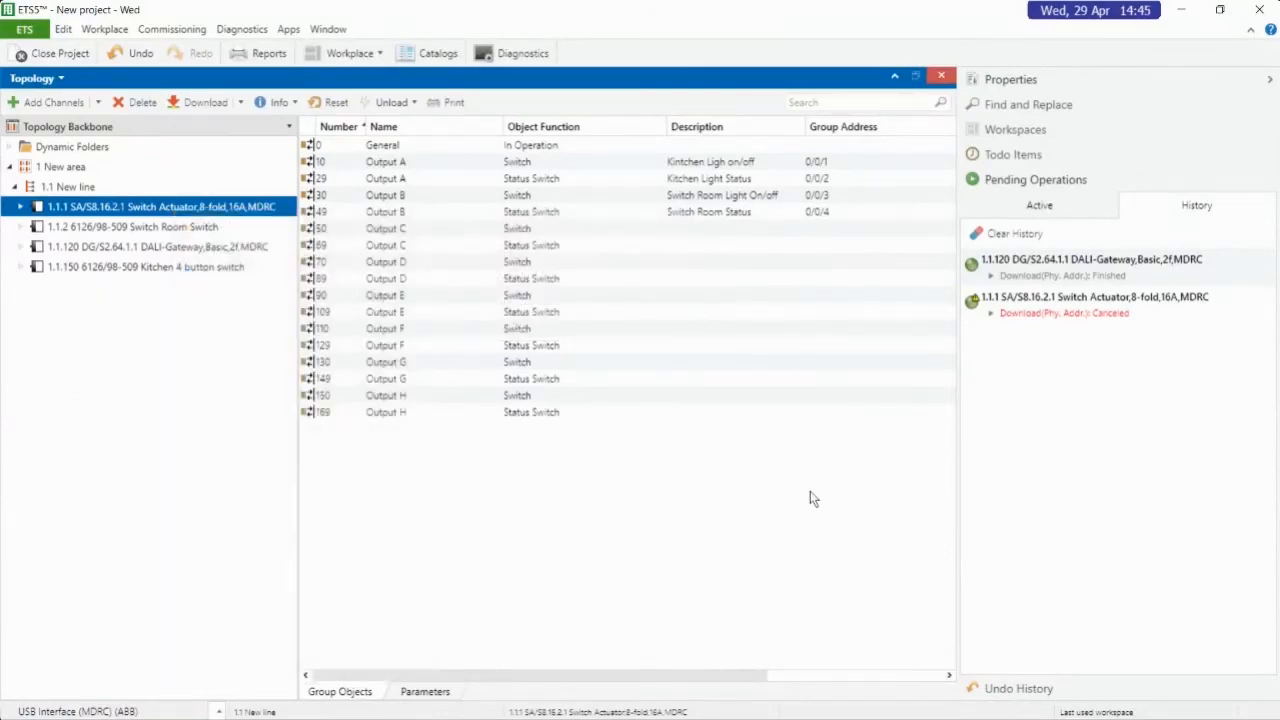
Open the diagnostics view and start recording in the Group Monitor
click(546, 53)
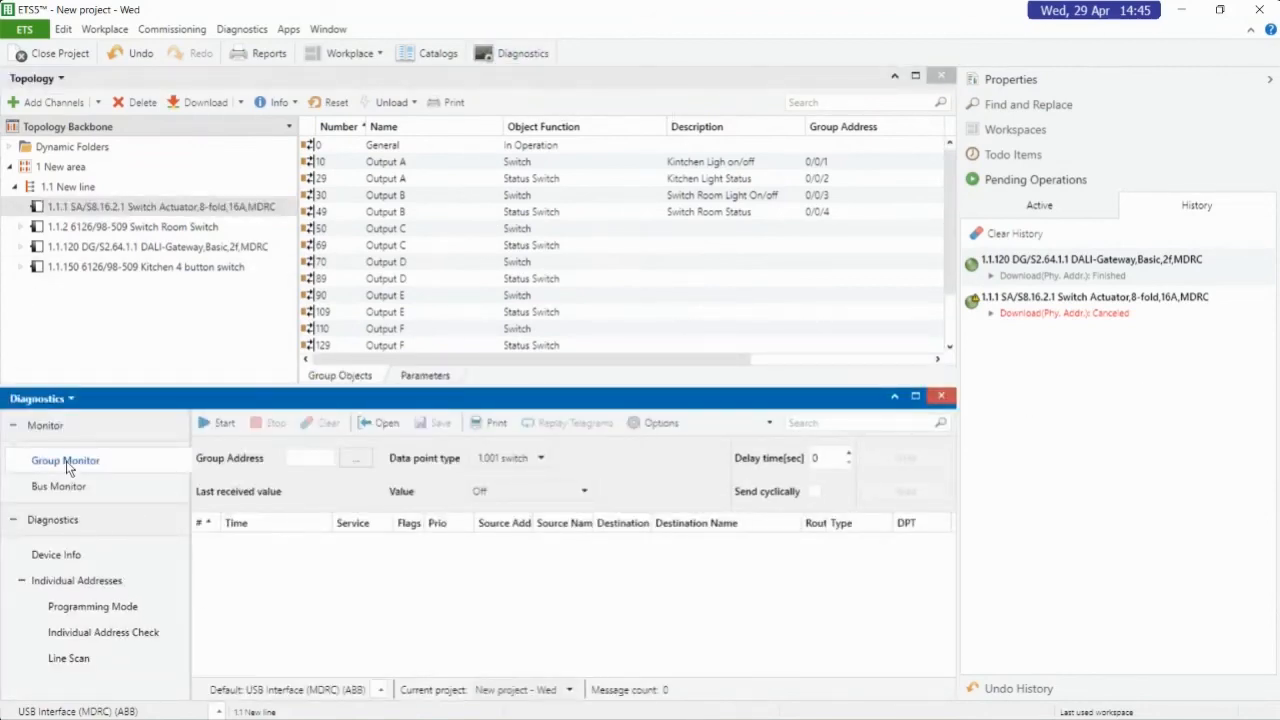
click(212, 423)
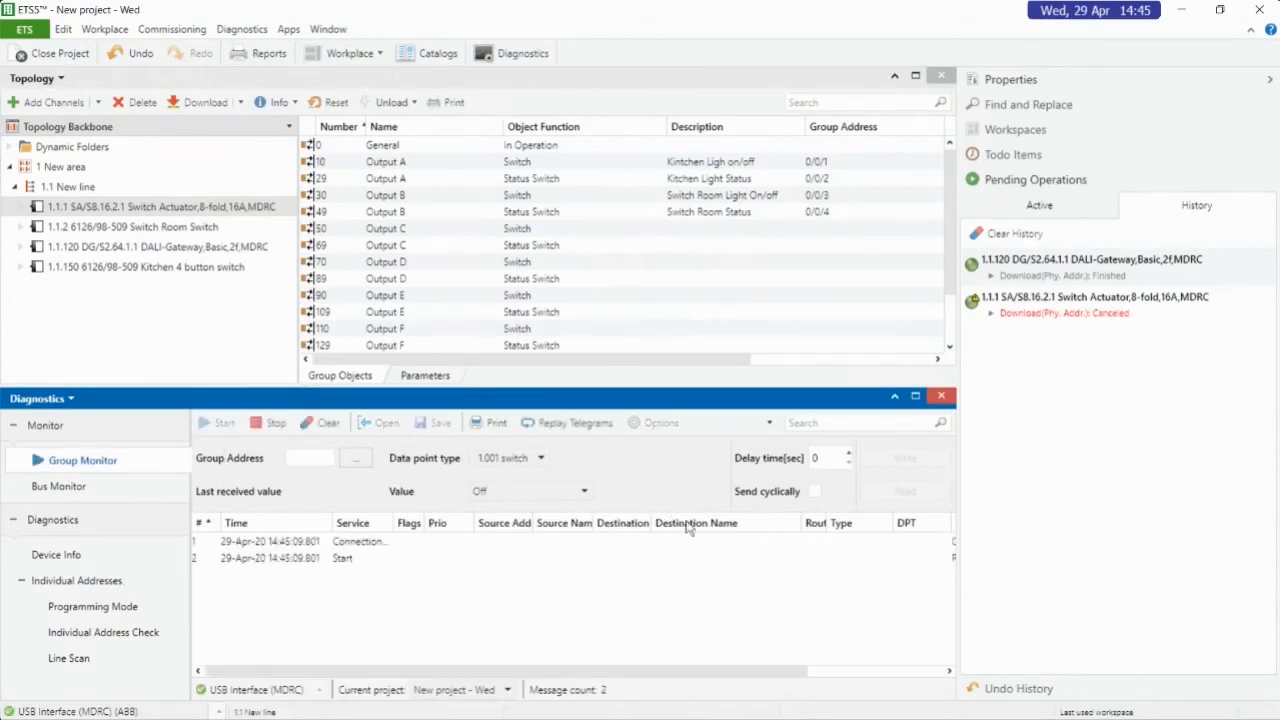
Download the individual address to DALI gateway 1.1.120 again and review the telegrams recorded in the Group Monitor
click(143, 248)
right_click(143, 255)
mouse_move(240, 263)
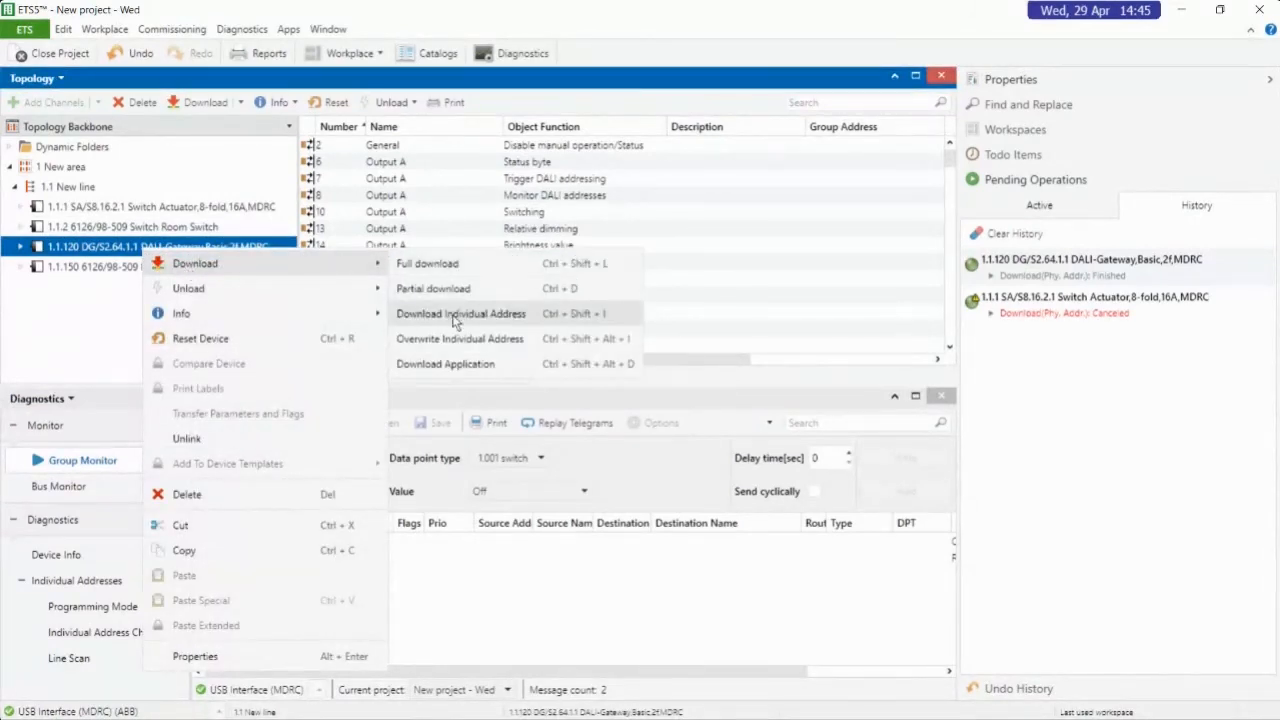
click(452, 320)
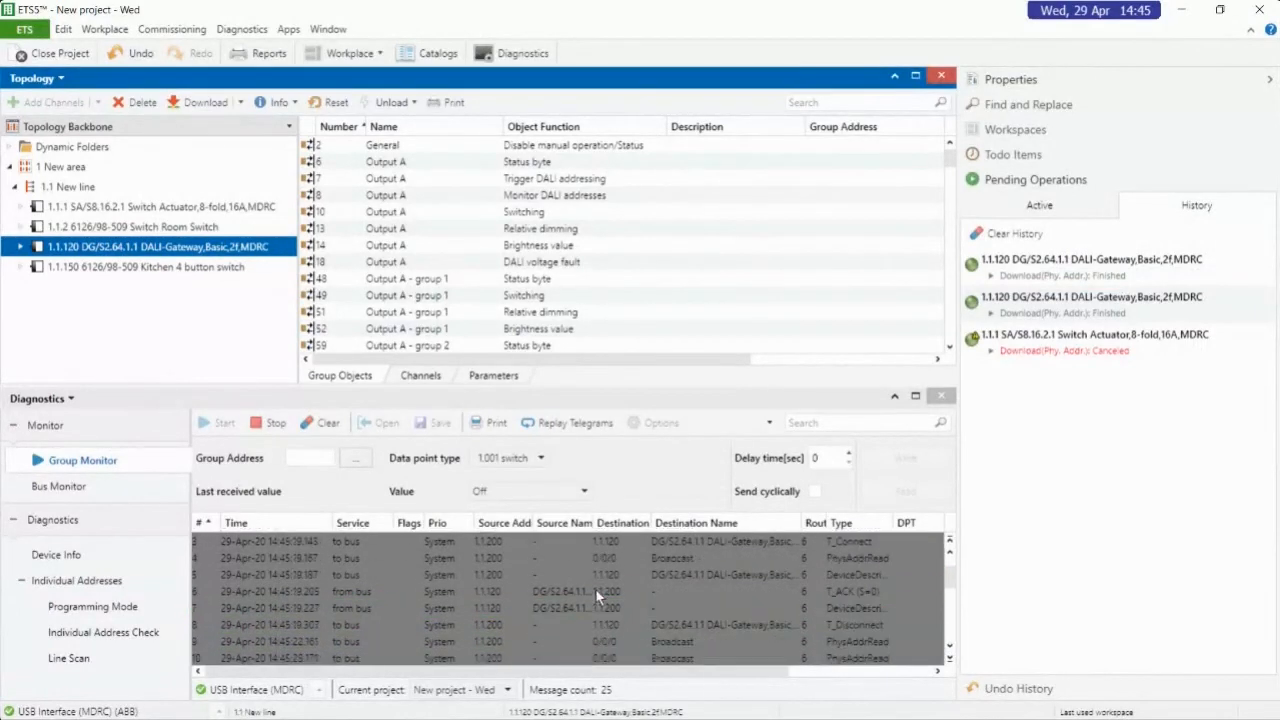
scroll(595, 590, up, 3)
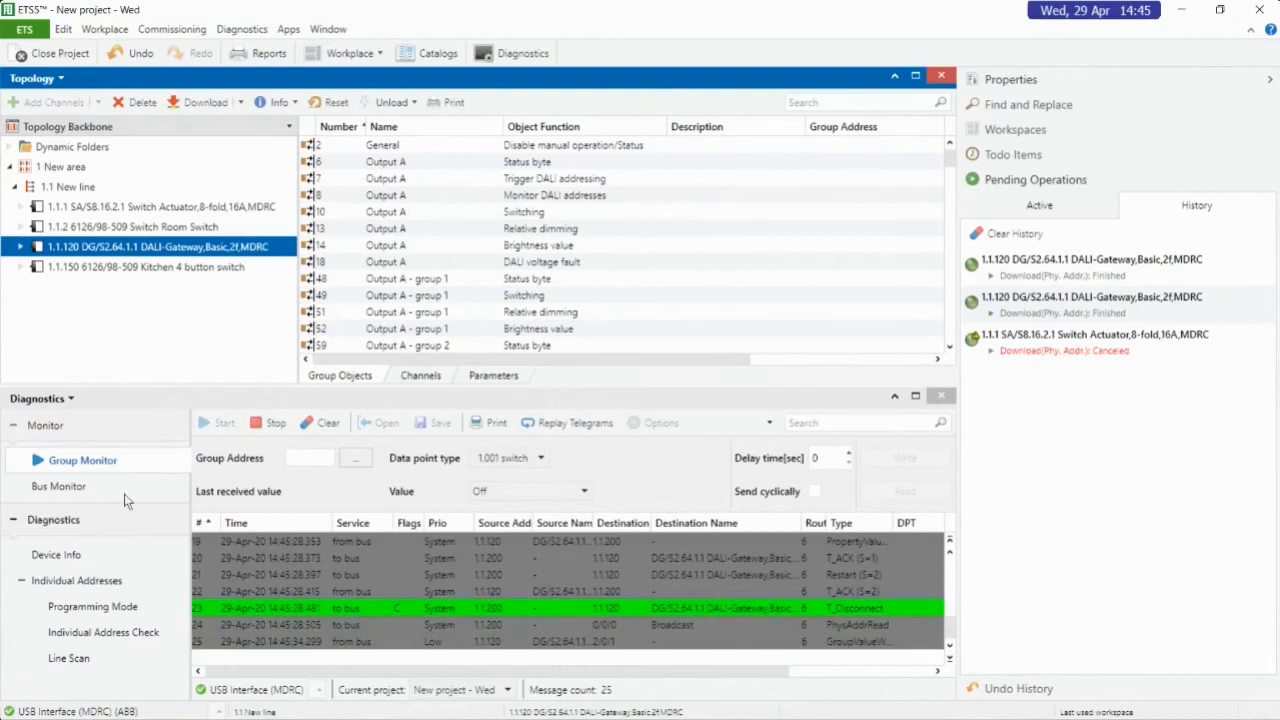
Stop the Group Monitor recording and close the diagnostics view, discarding the unsaved telegrams
click(274, 423)
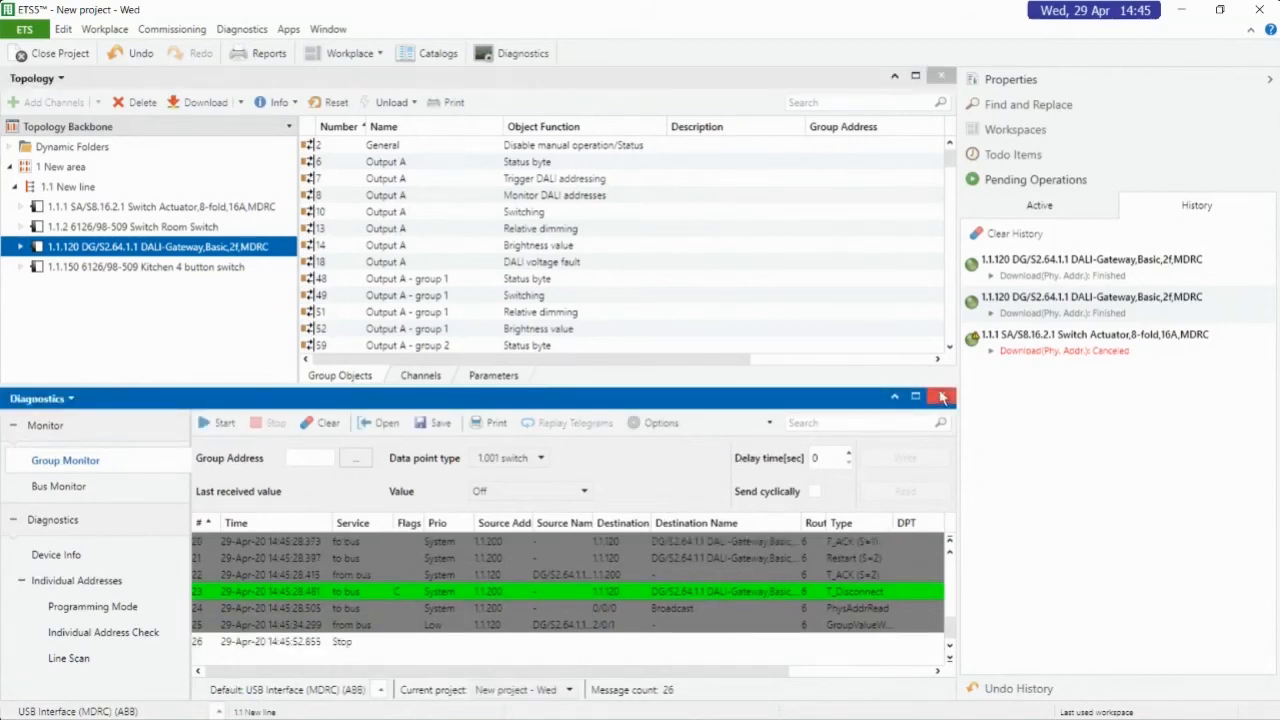
click(941, 397)
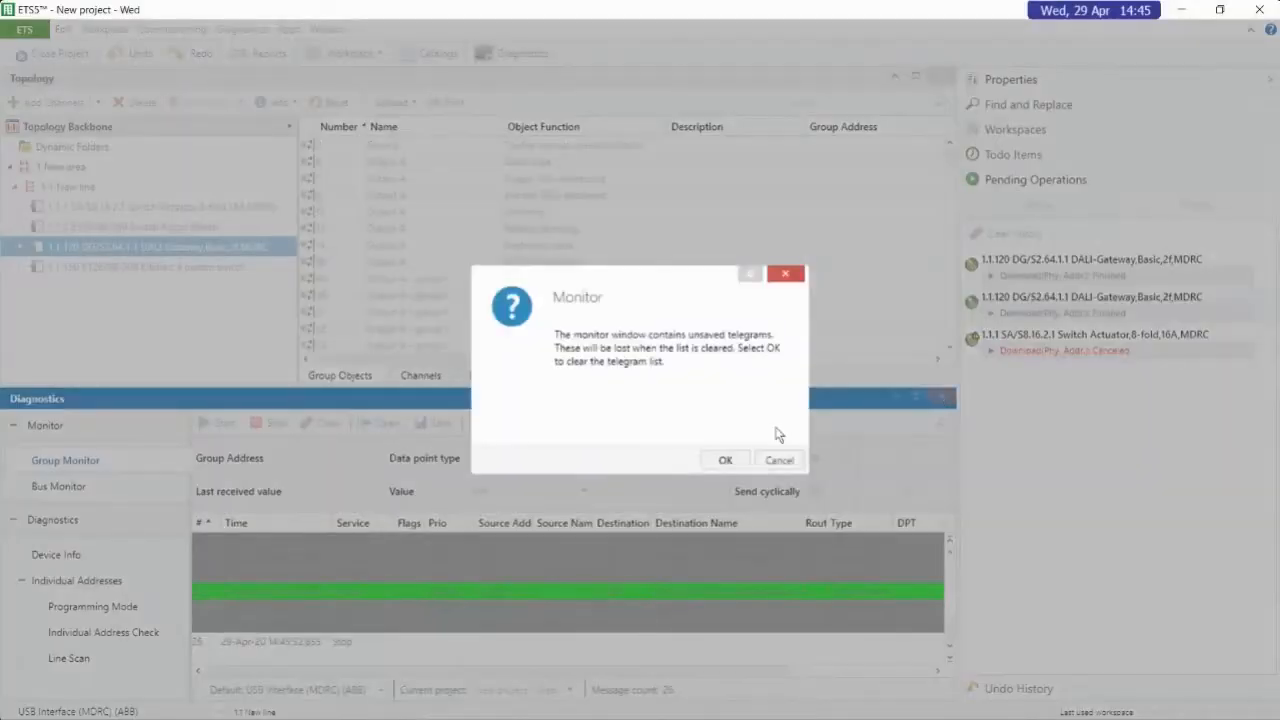
click(729, 461)
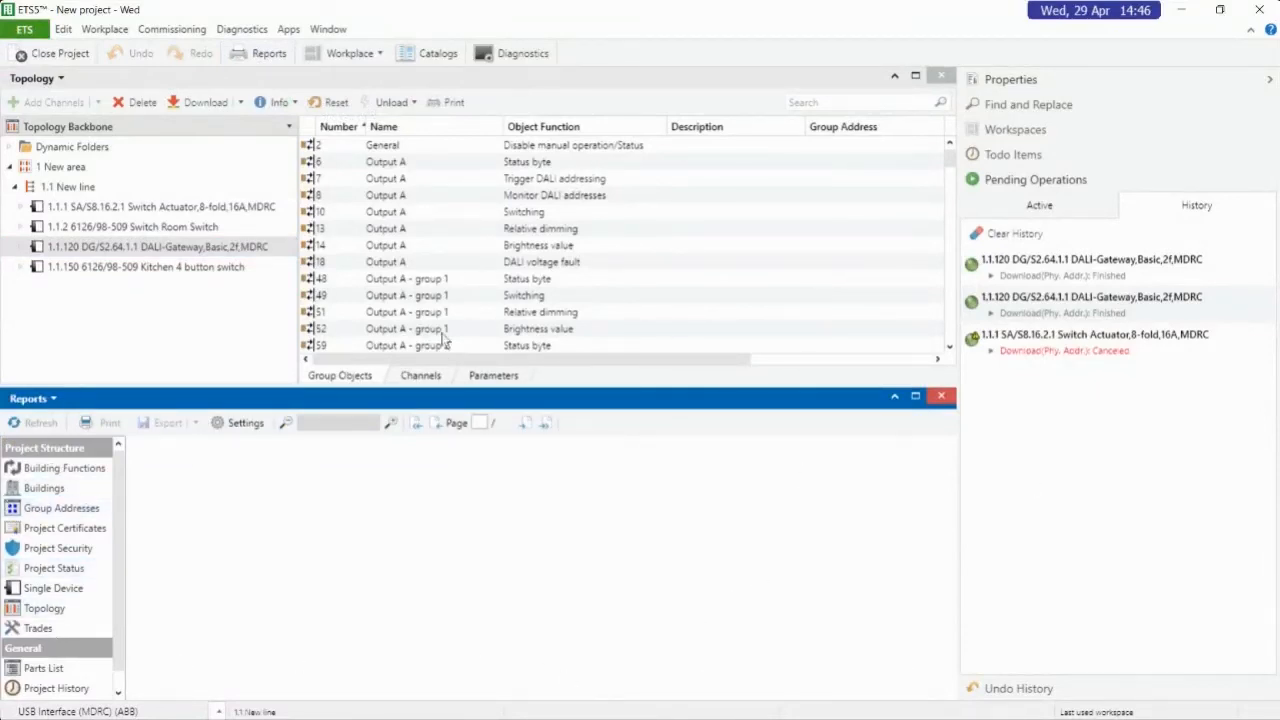
Generate the Building Functions report and look through its cover page and building structure table
click(64, 468)
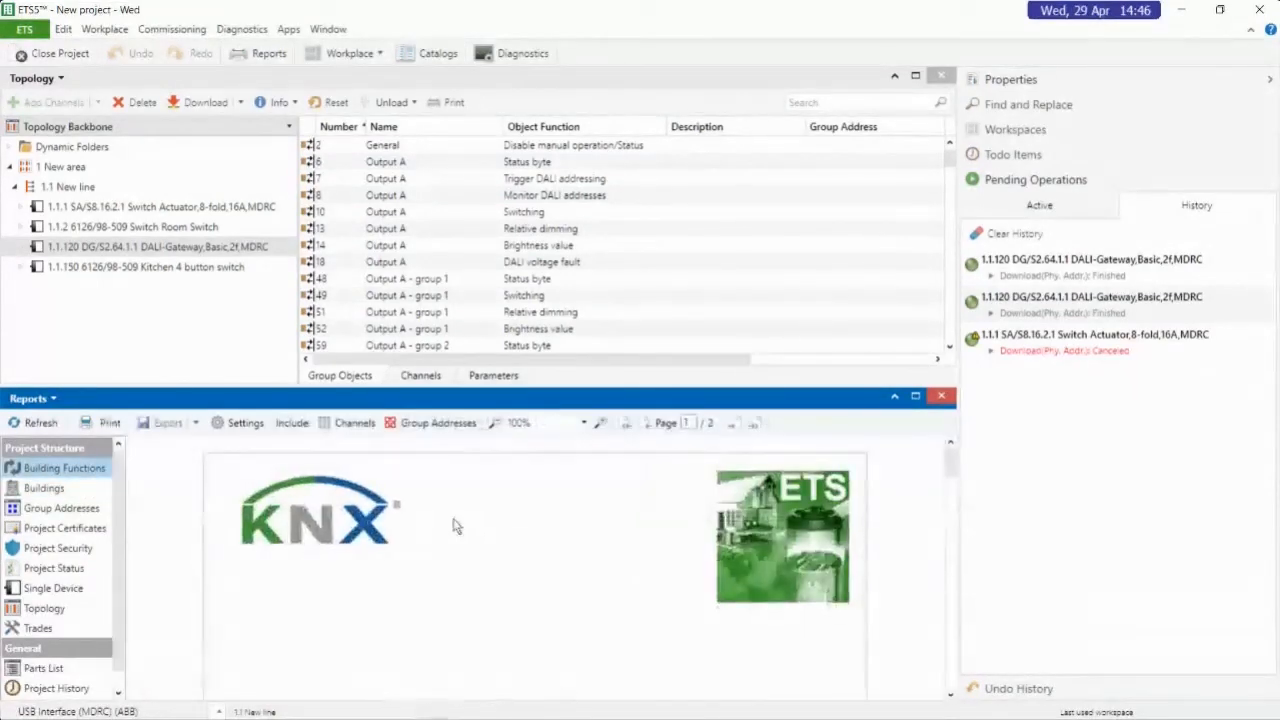
scroll(688, 571, down, 5)
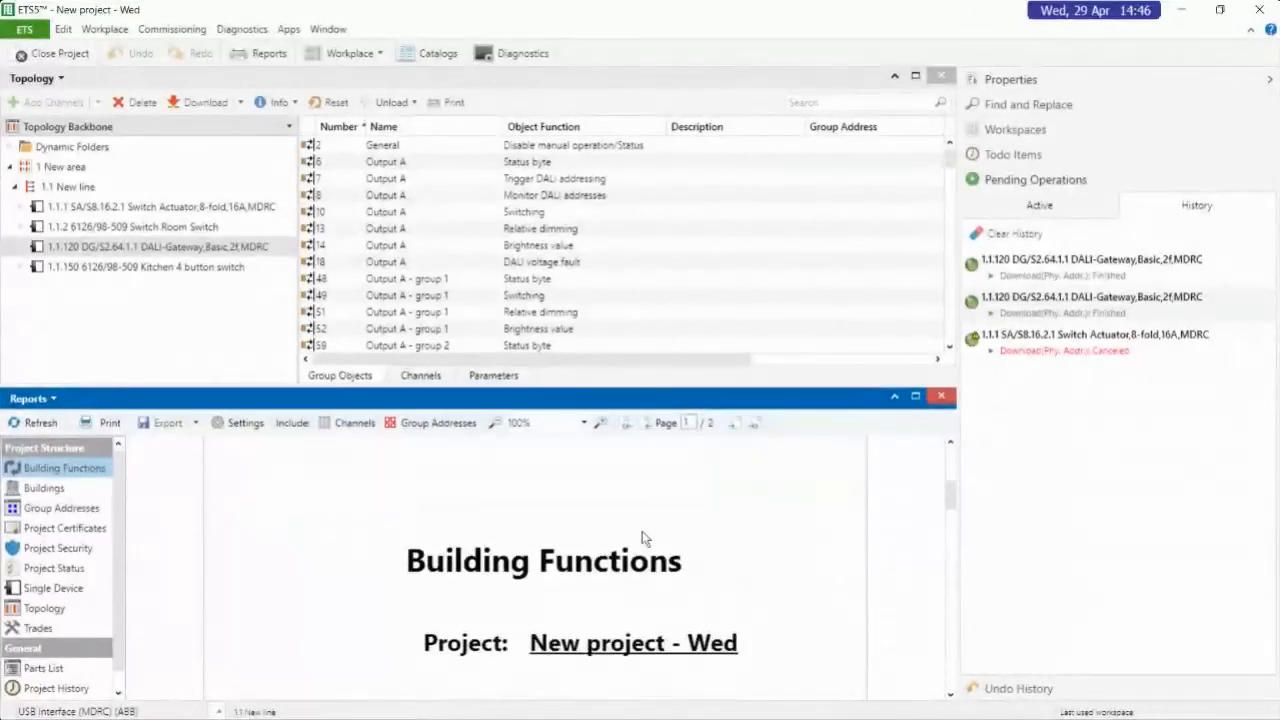
scroll(693, 516, up, 1)
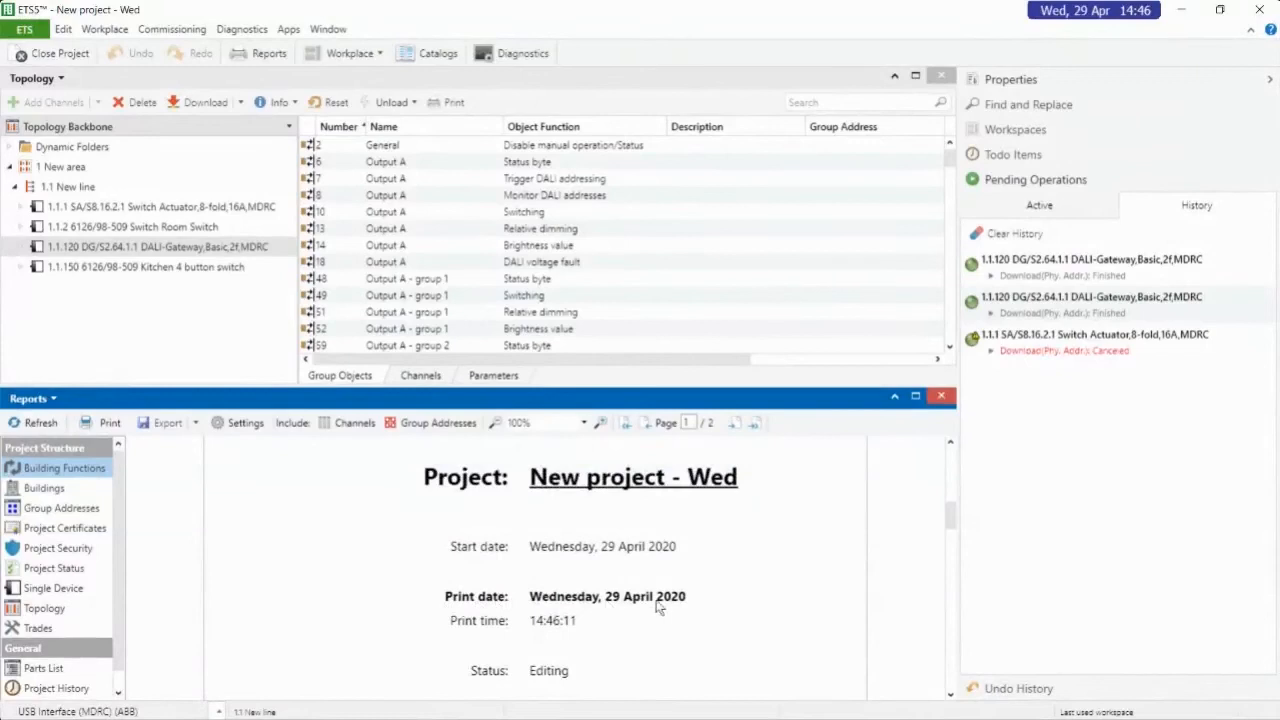
scroll(758, 590, down, 3)
scroll(758, 588, down, 6)
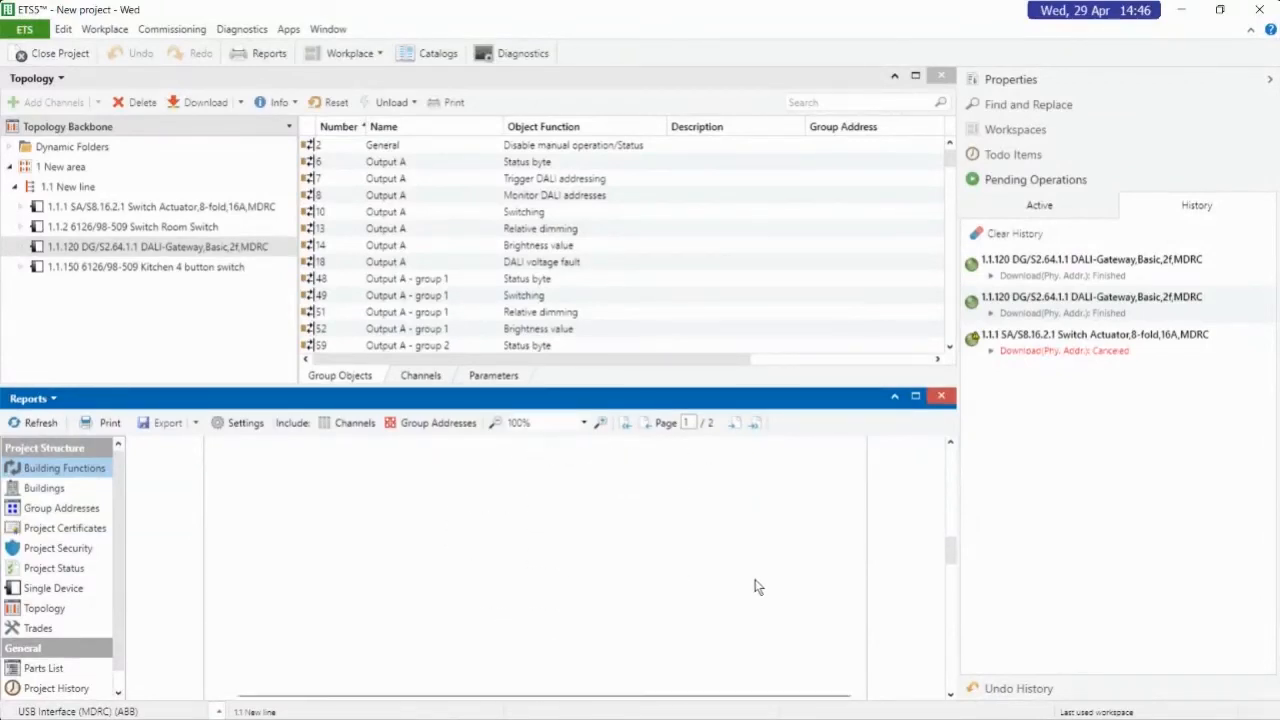
scroll(772, 560, up, 1)
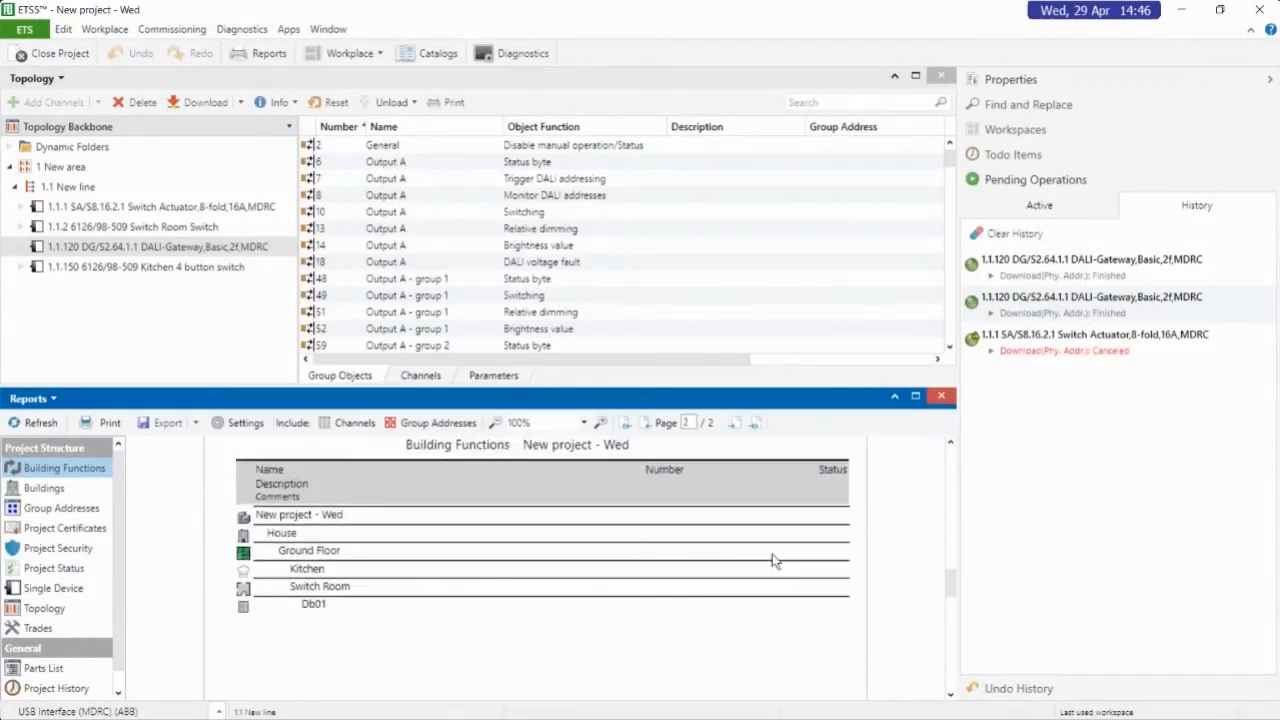
scroll(691, 577, down, 5)
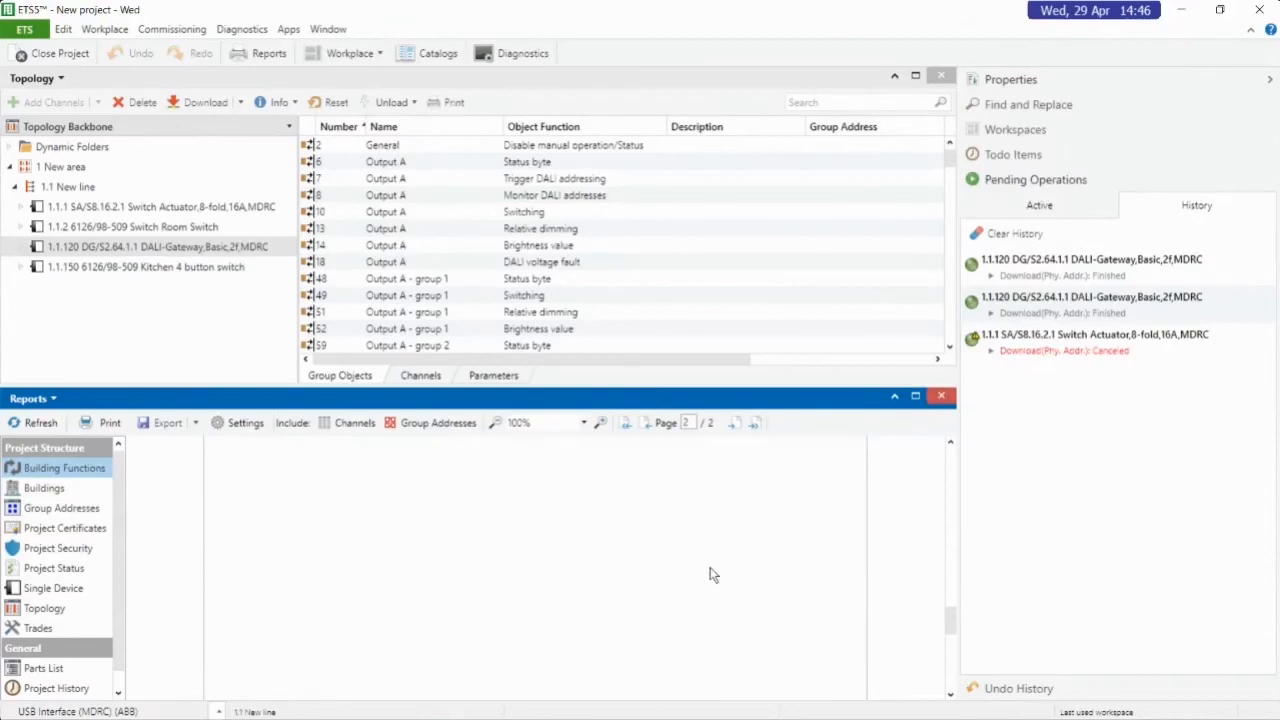
scroll(716, 563, up, 12)
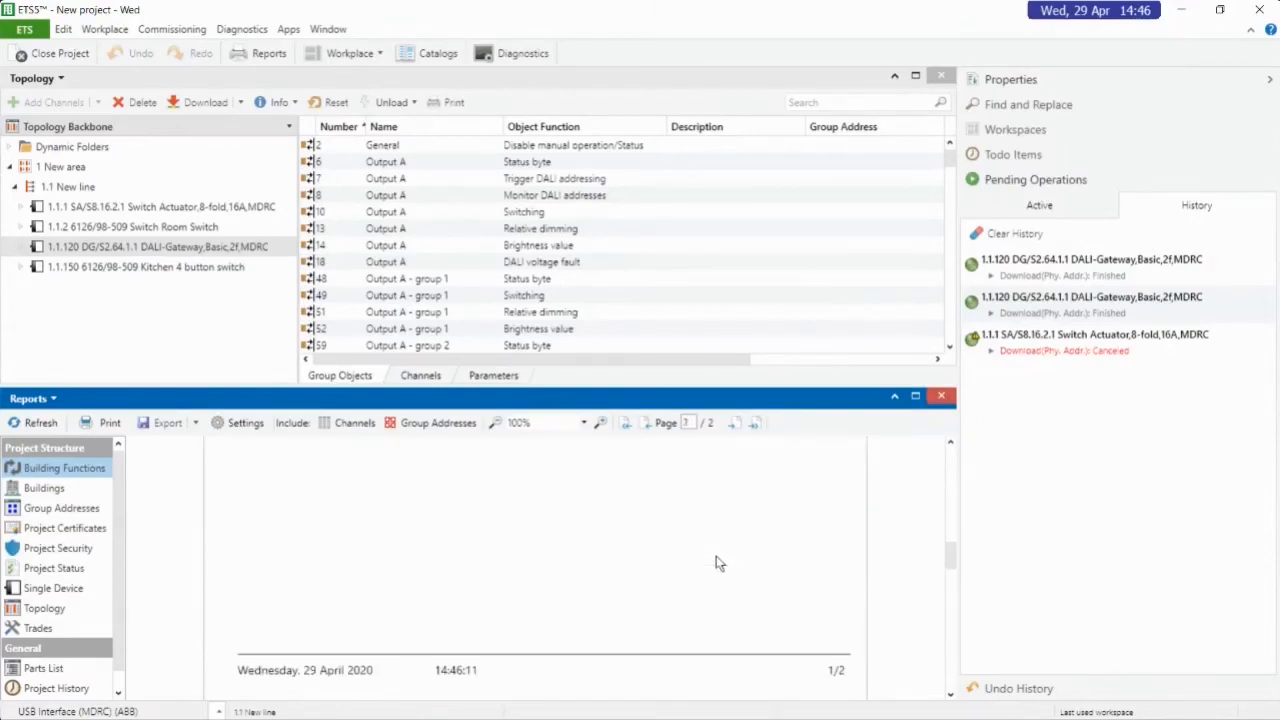
scroll(716, 563, up, 2)
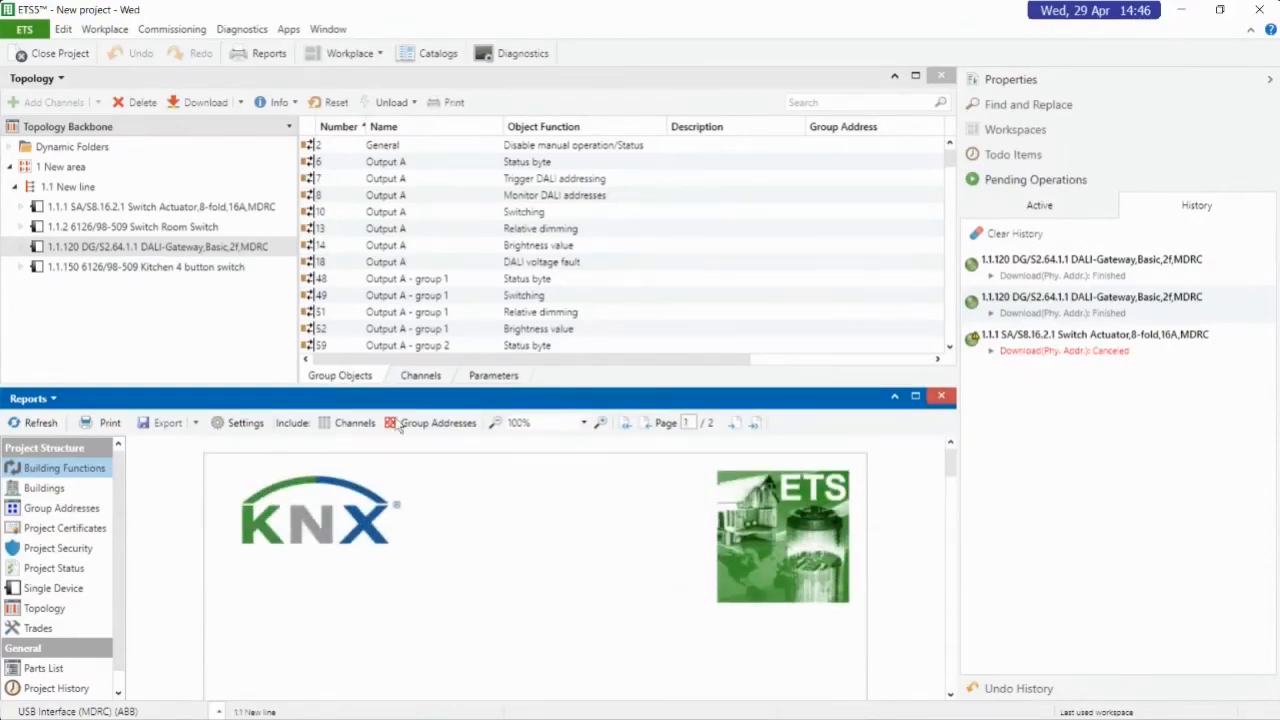
Generate the Buildings report and examine the devices listed for the Kitchen, Switch Room and Db01
click(40, 490)
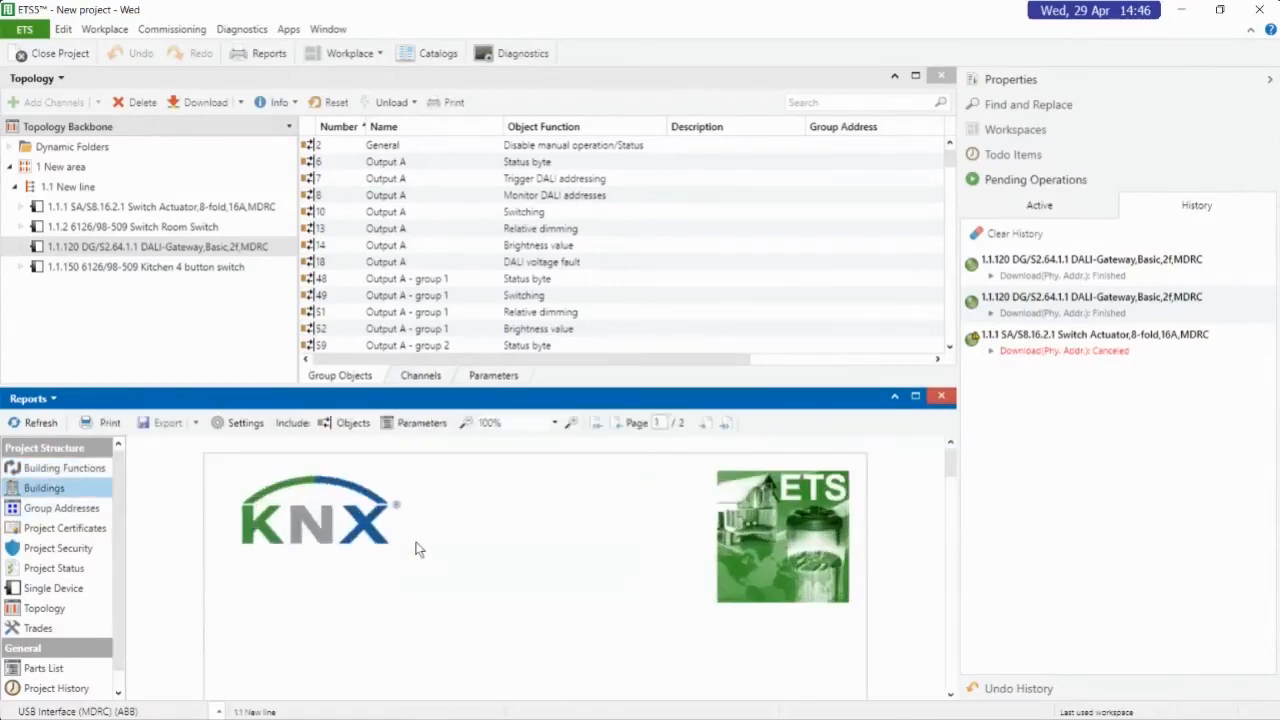
scroll(488, 511, down, 10)
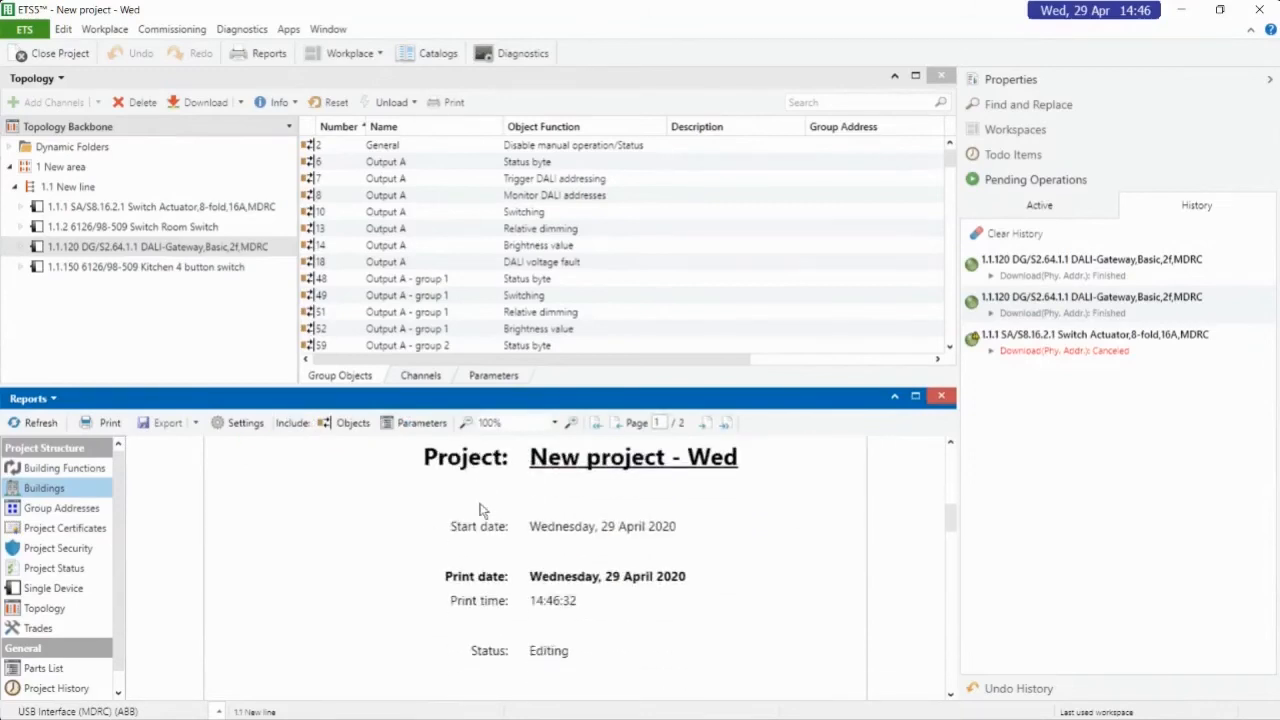
scroll(480, 515, down, 10)
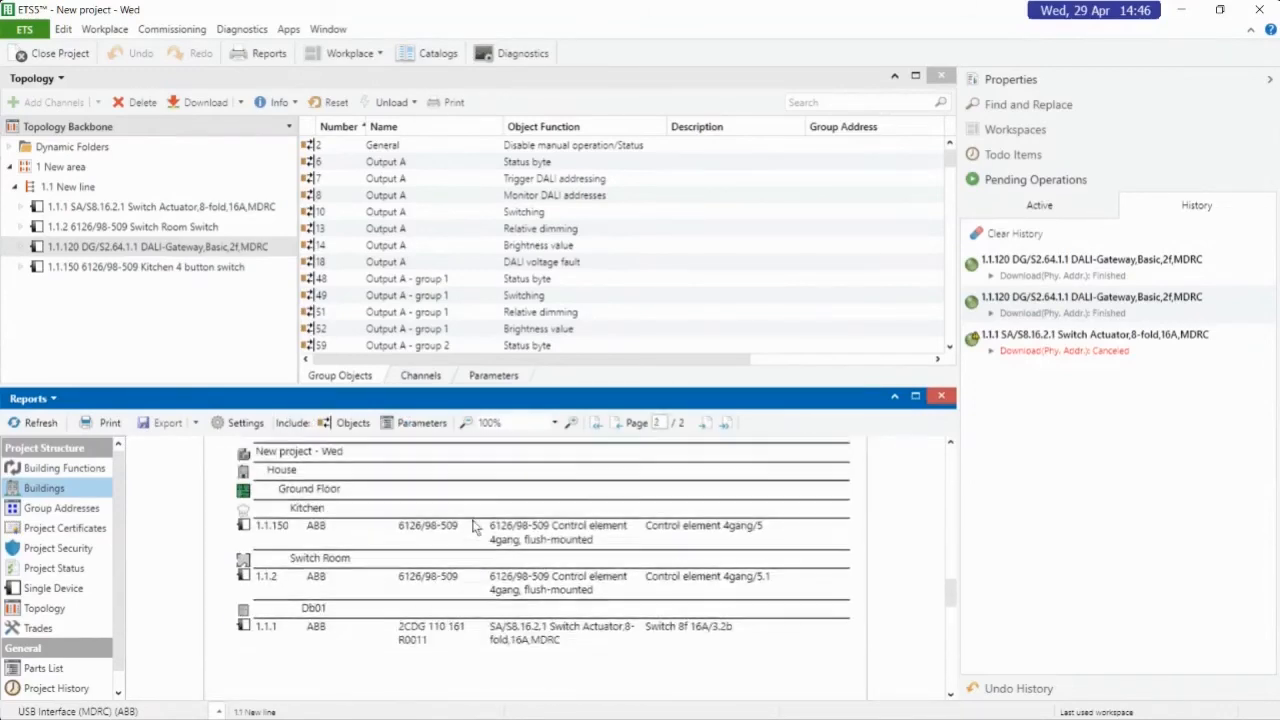
scroll(340, 500, up, 1)
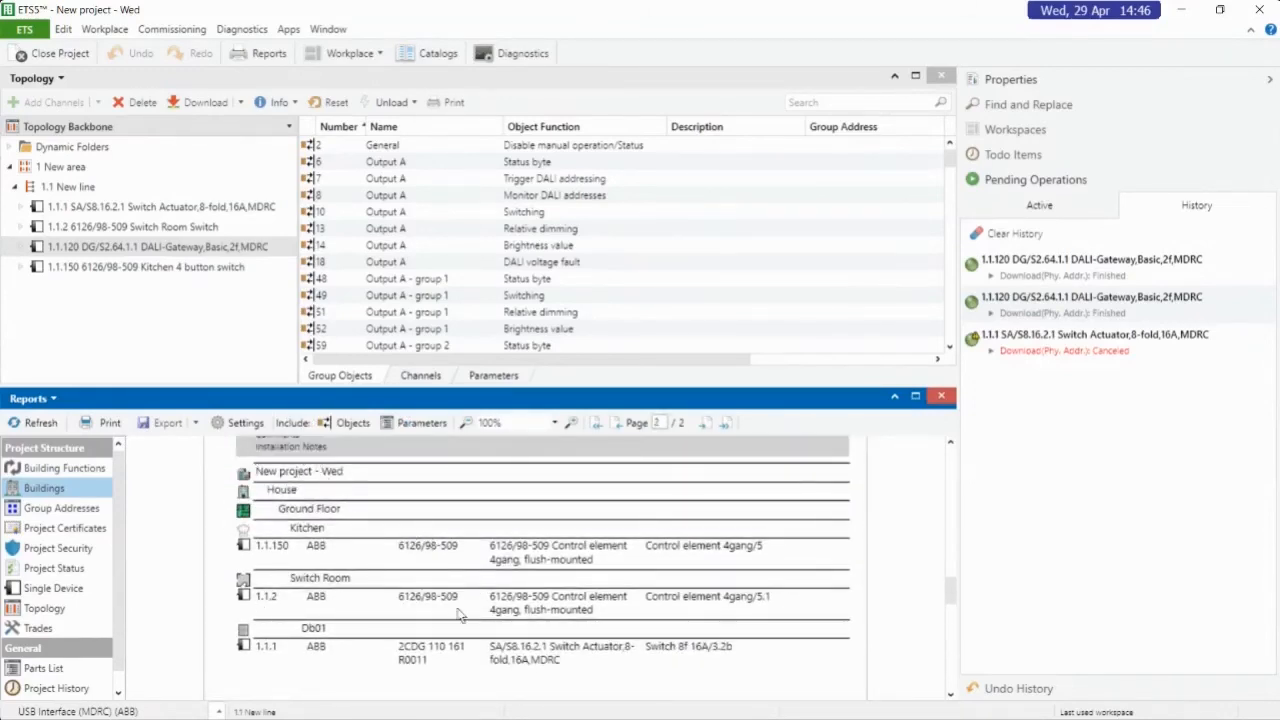
scroll(462, 600, down, 5)
scroll(472, 568, up, 5)
Include objects in the Buildings report and review each device's group objects and their linked group addresses
click(352, 424)
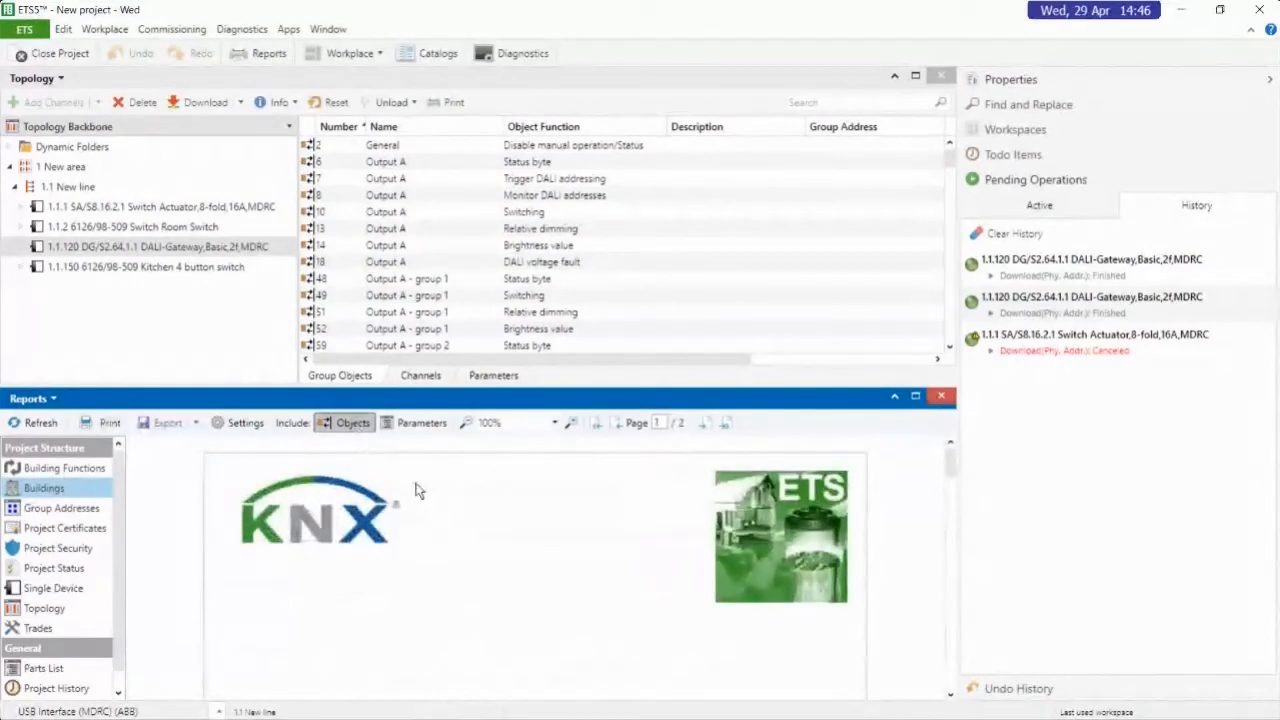
scroll(418, 490, down, 6)
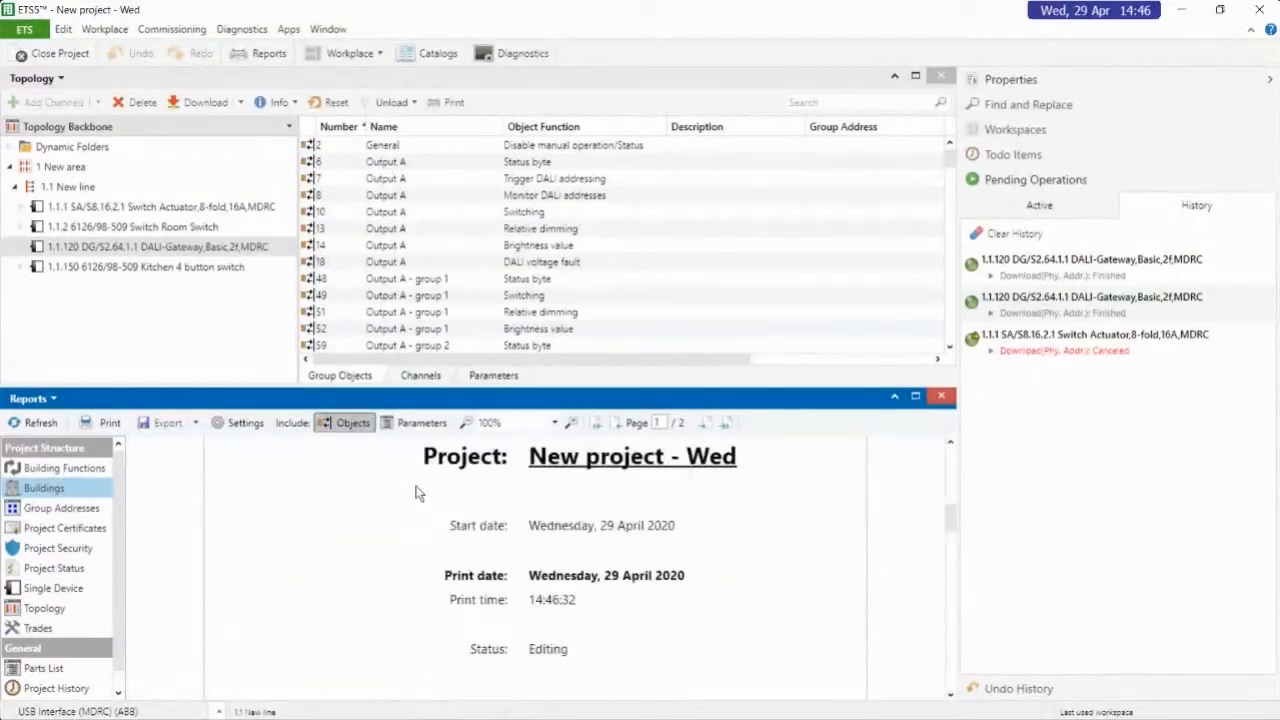
scroll(422, 484, down, 4)
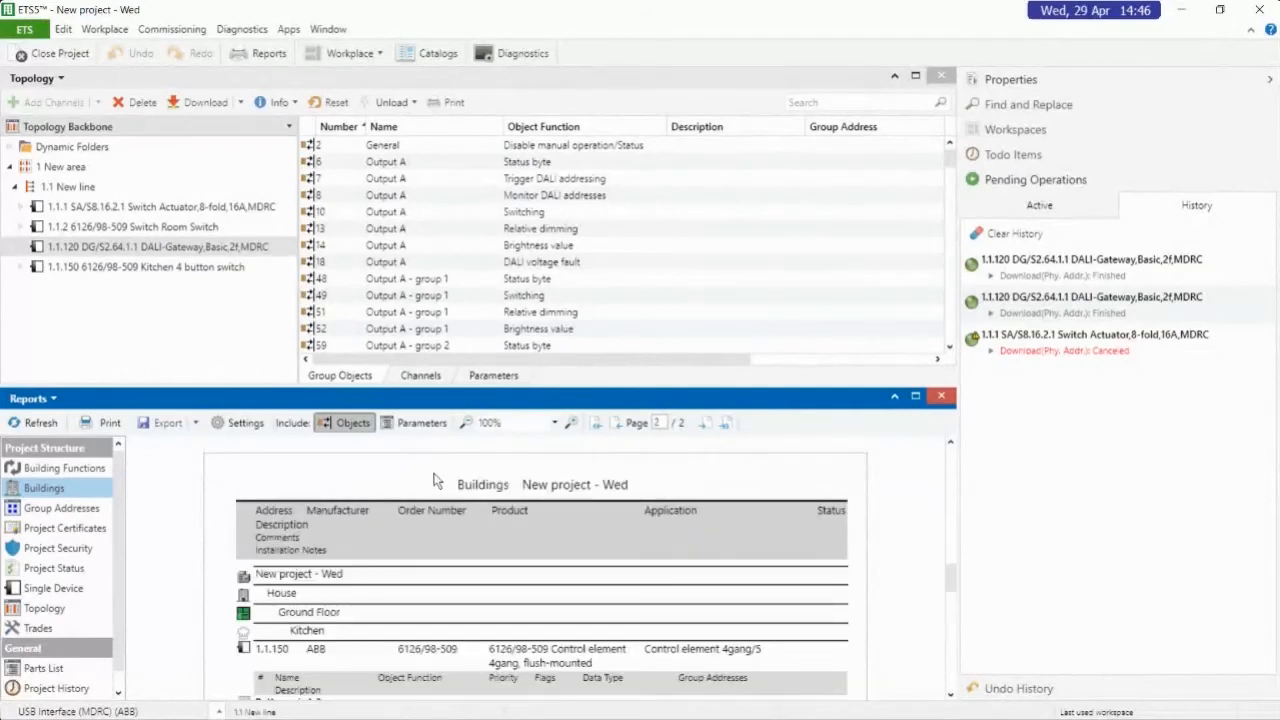
scroll(435, 481, down, 3)
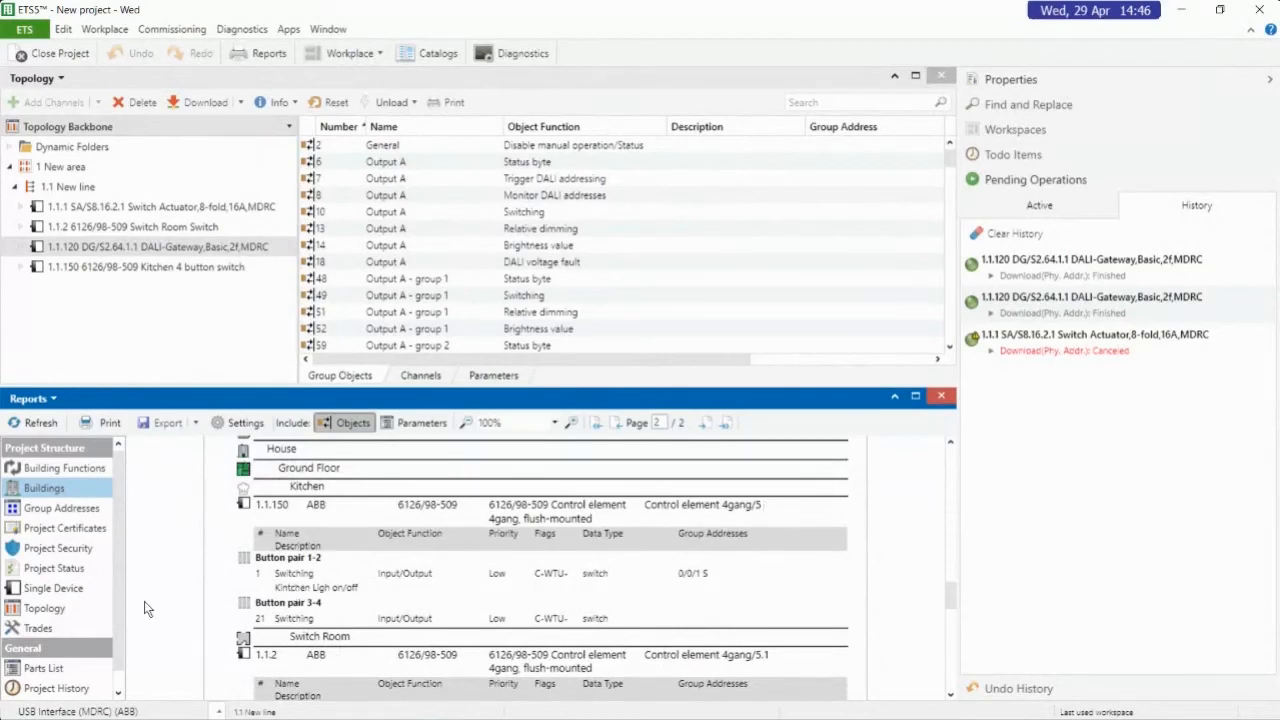
scroll(305, 520, down, 3)
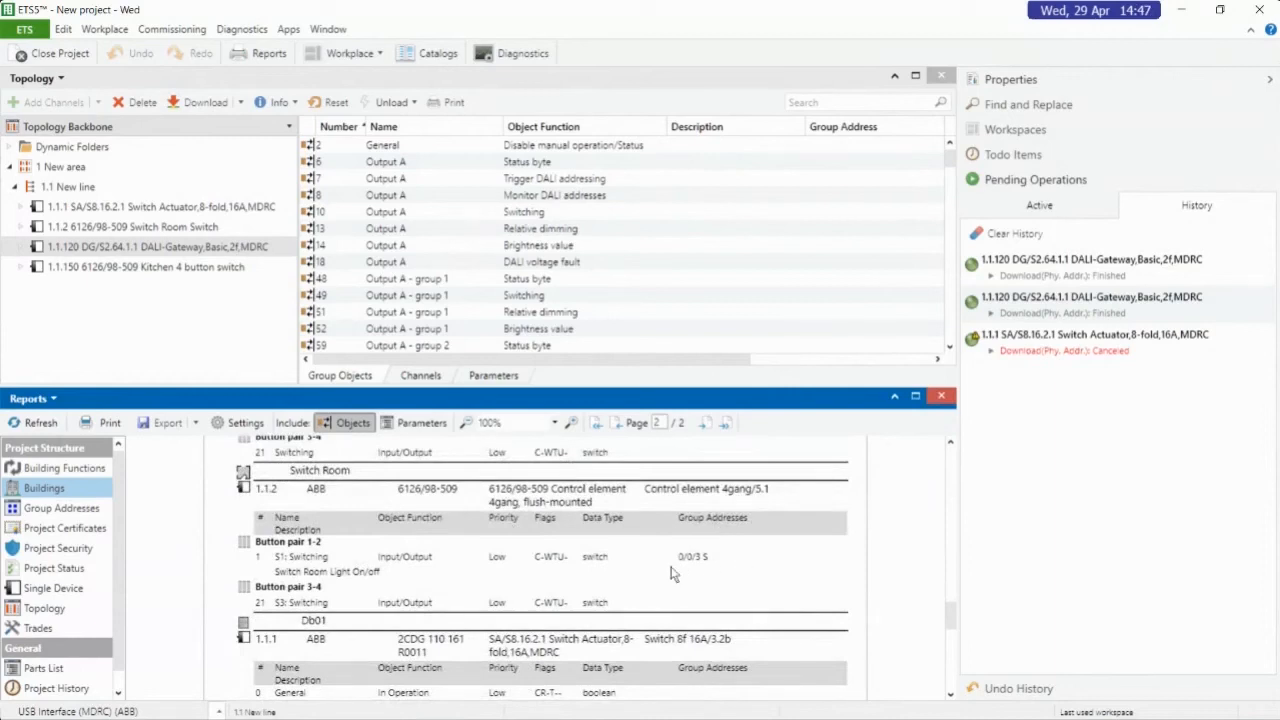
scroll(707, 563, down, 3)
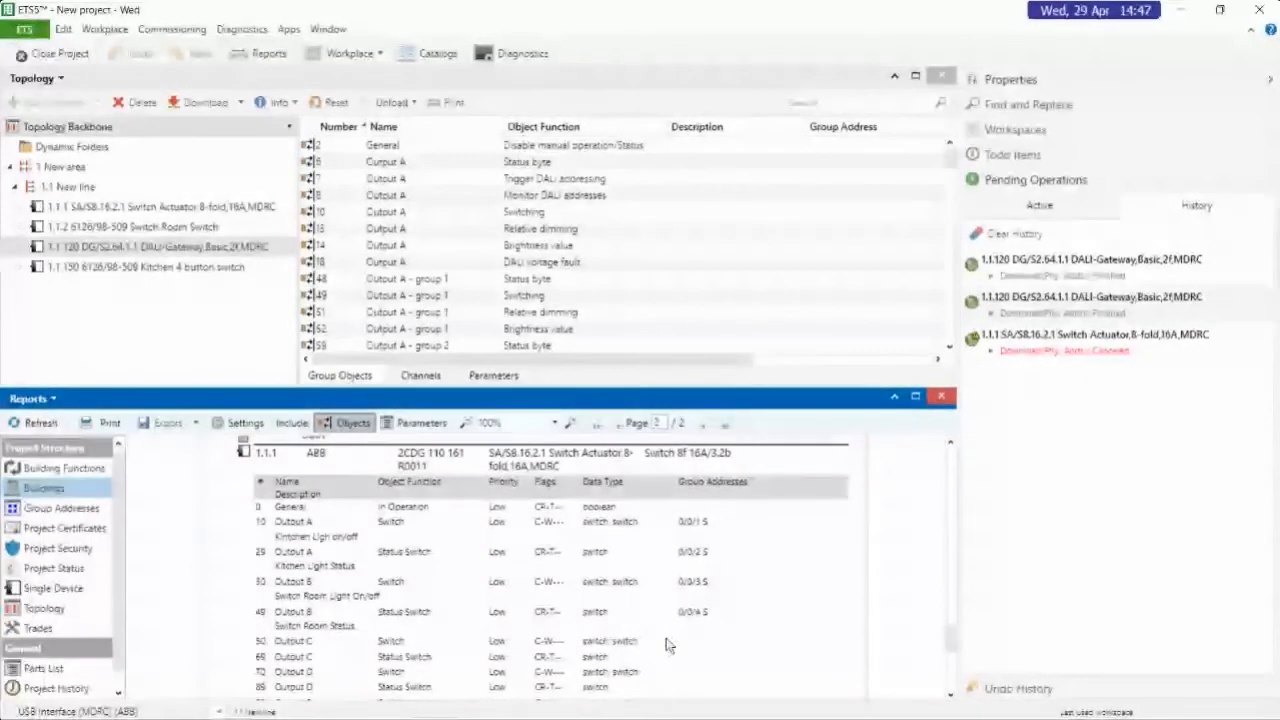
Include parameters in the Buildings report and read through the device parameters of the button switches
click(421, 424)
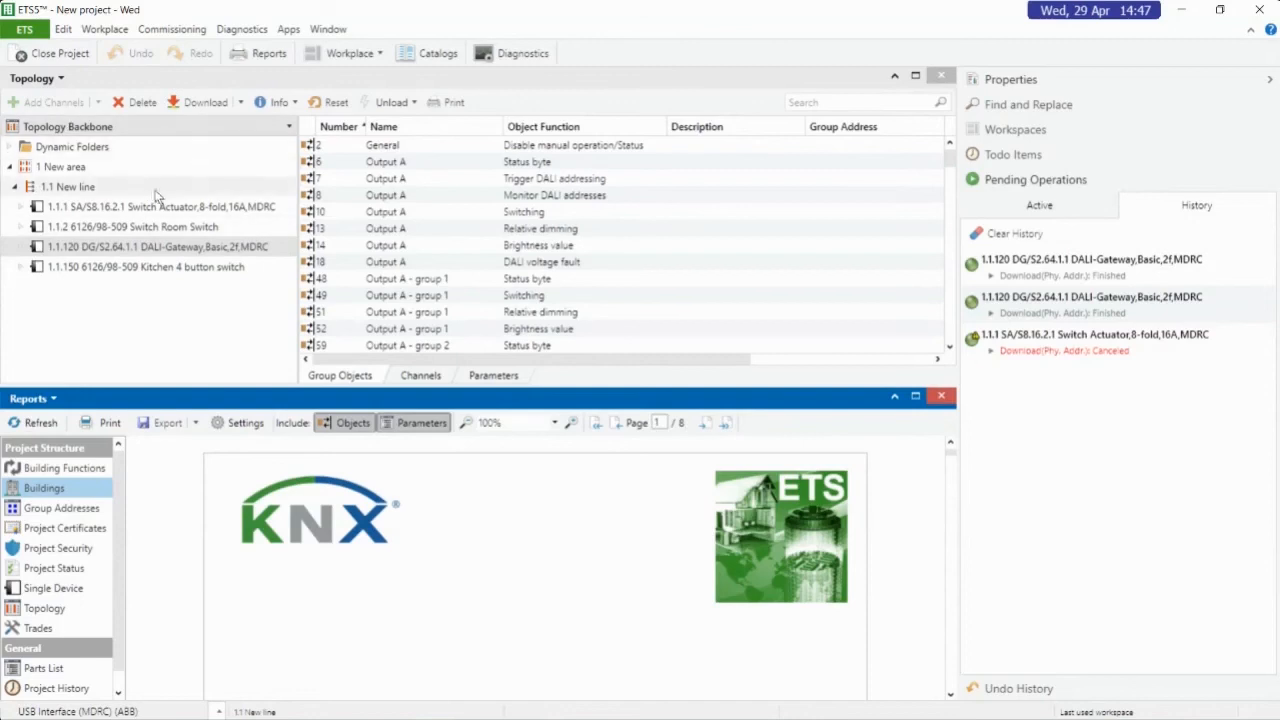
scroll(545, 524, down, 5)
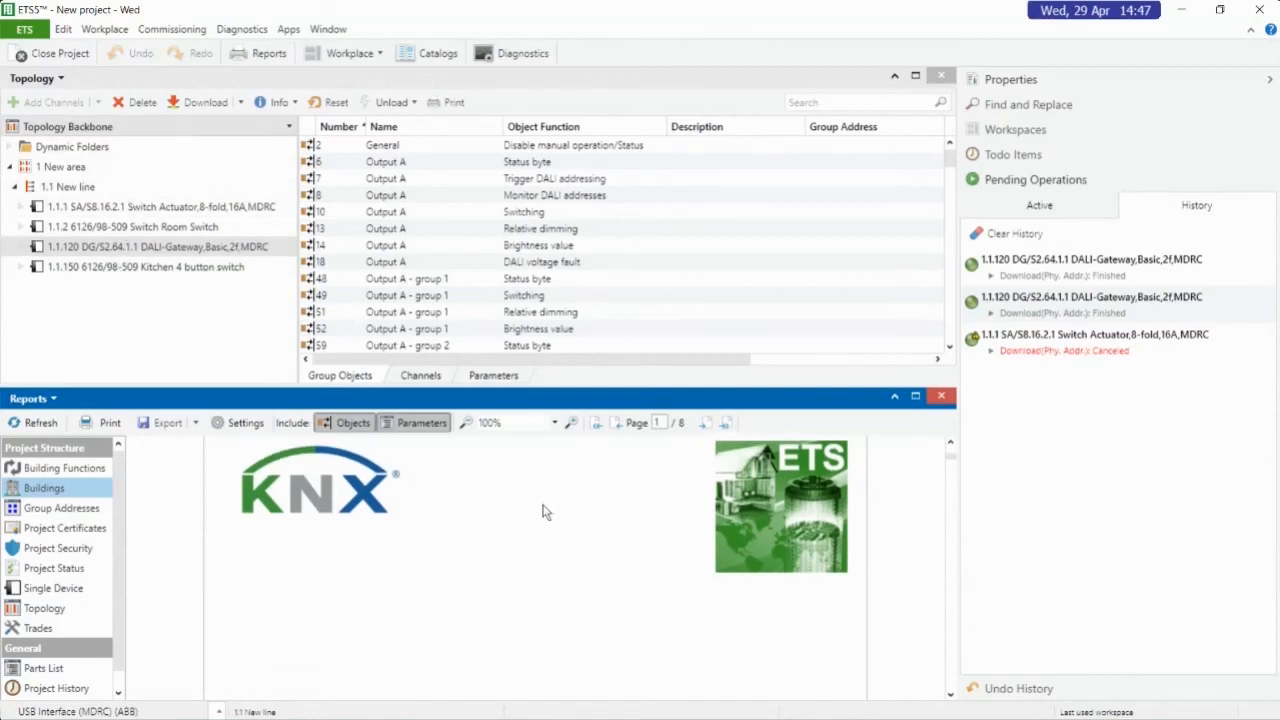
scroll(545, 524, down, 8)
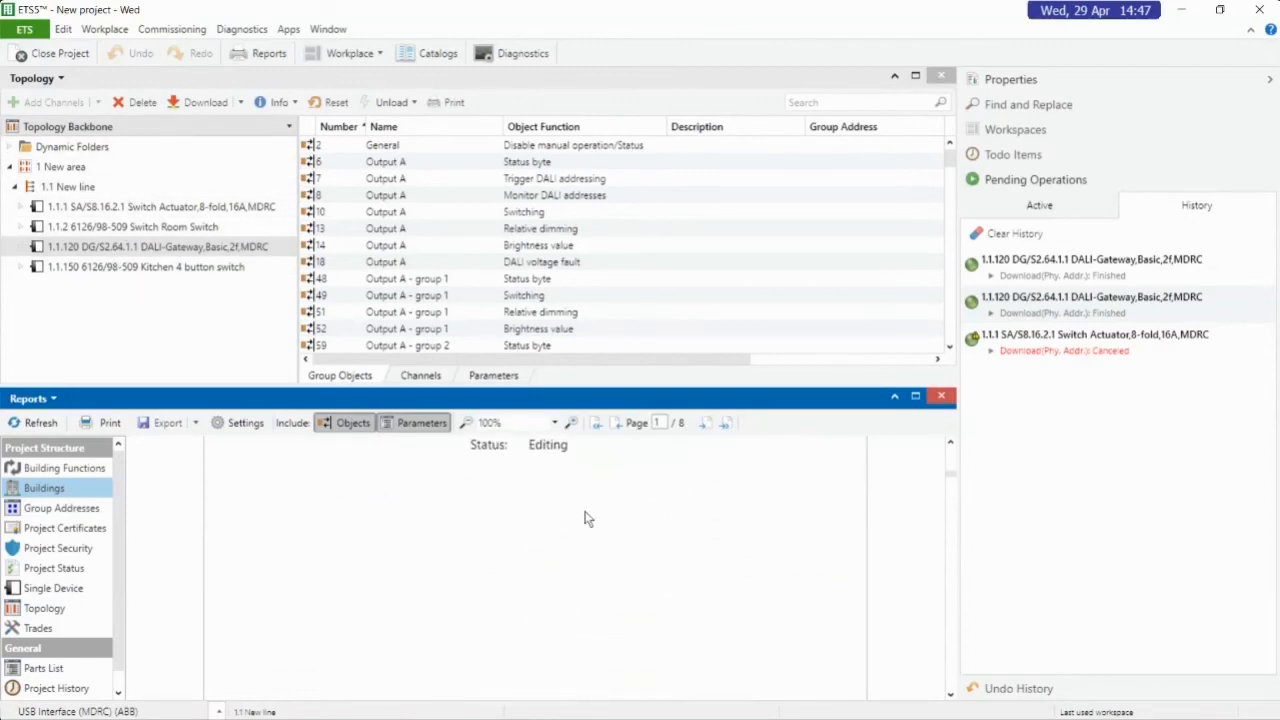
scroll(583, 521, down, 8)
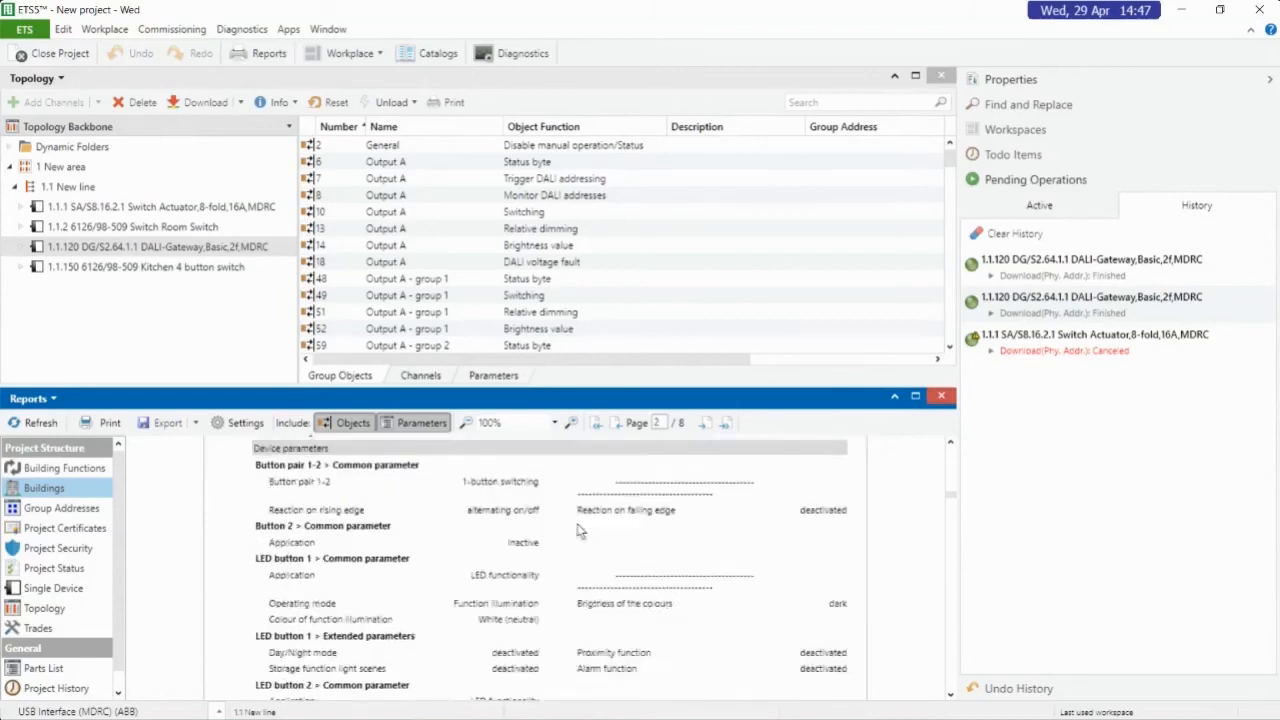
scroll(571, 539, down, 8)
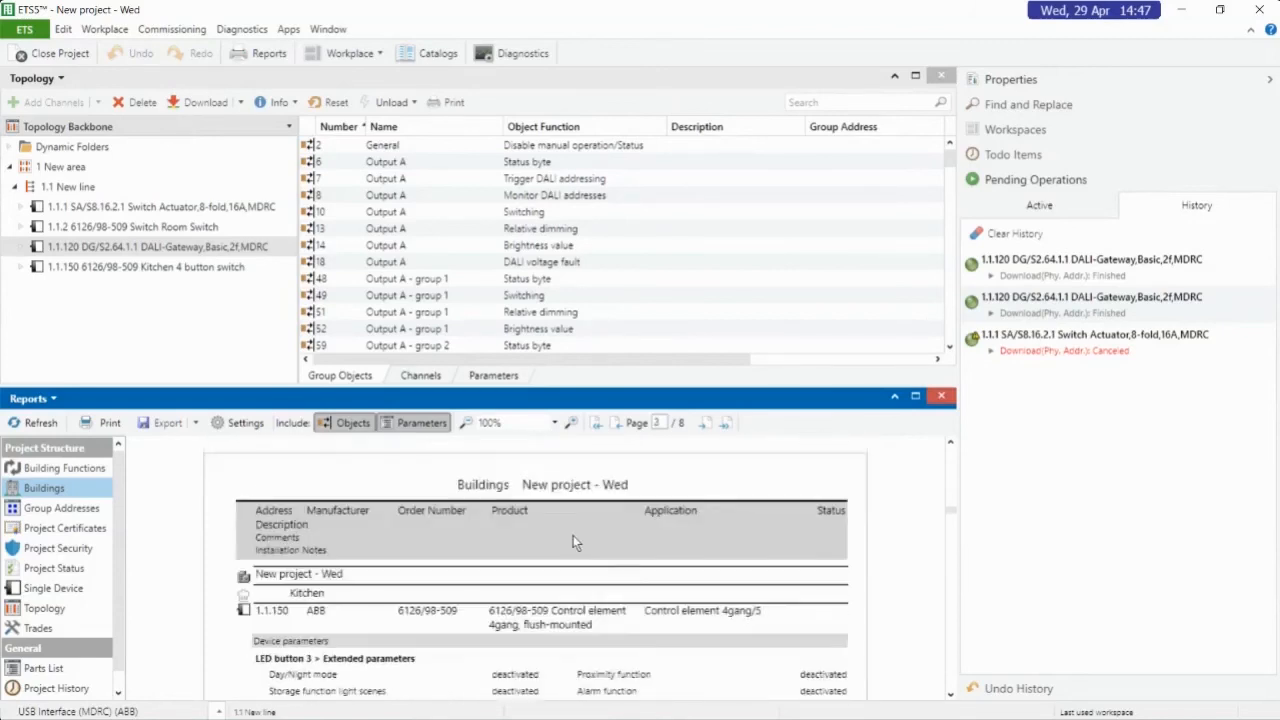
scroll(578, 554, down, 8)
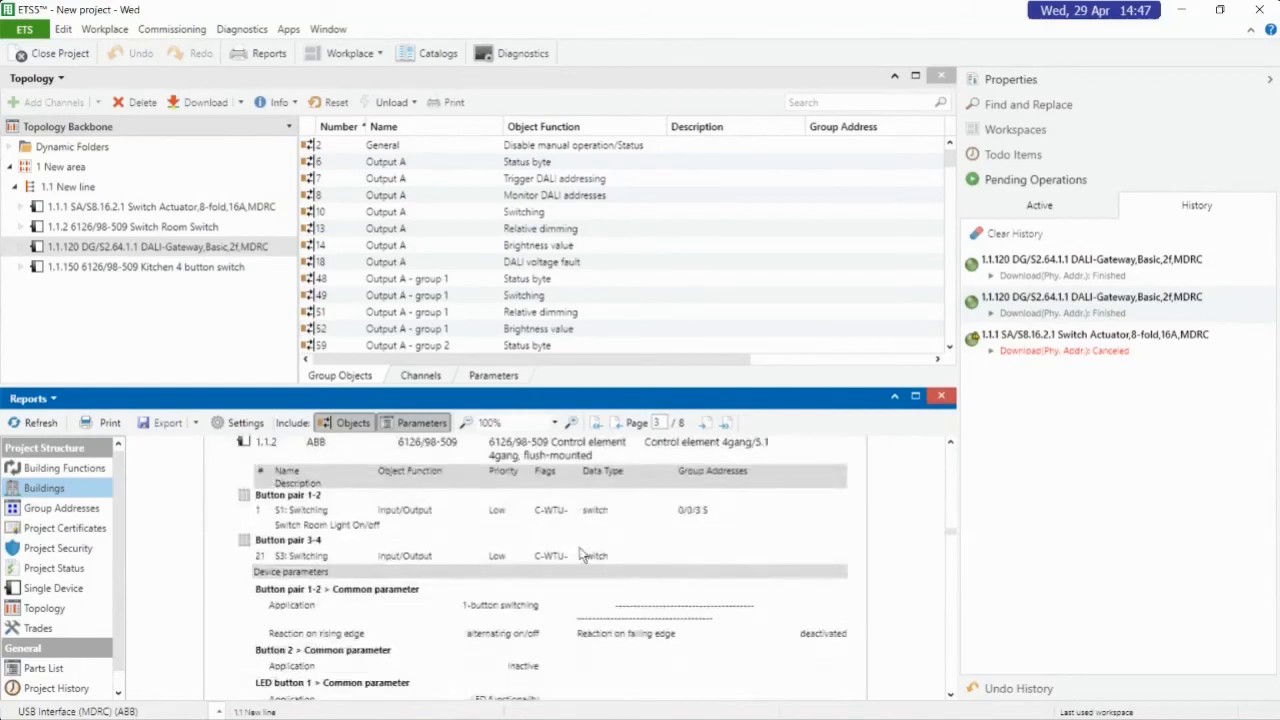
scroll(578, 560, down, 5)
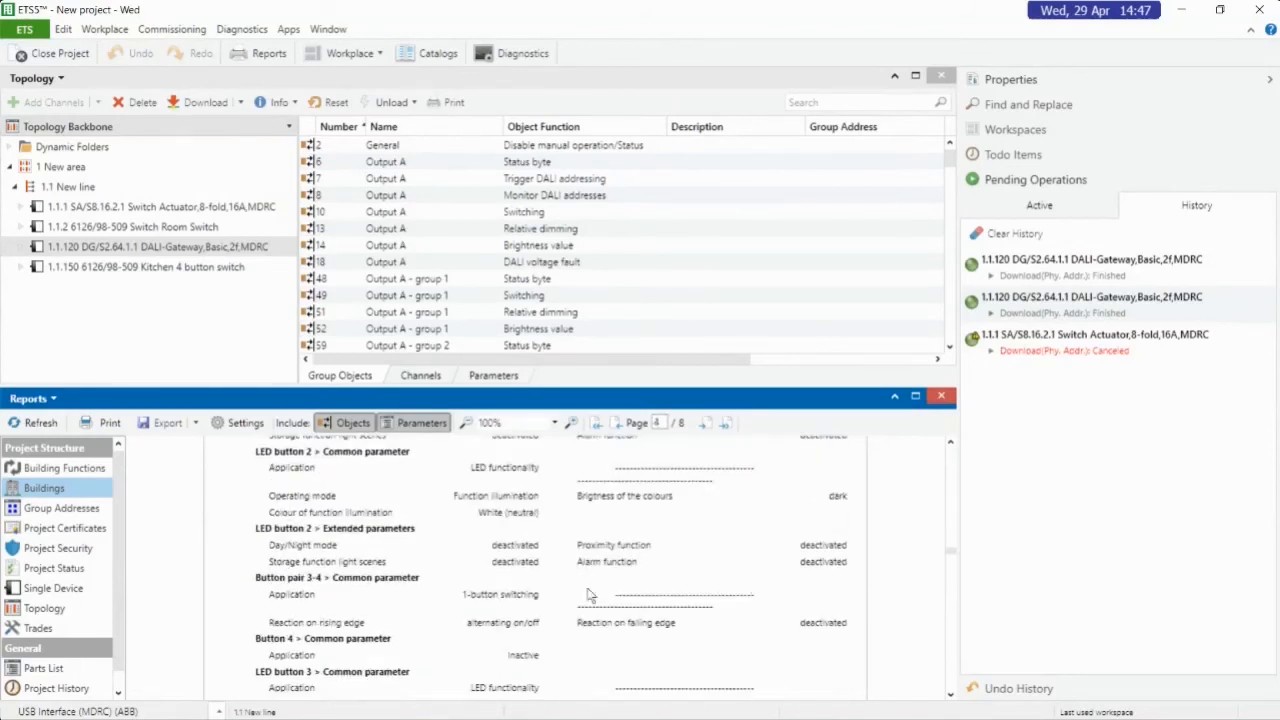
Exclude parameters and objects from the Buildings report, look over the available report types, and close the reports view
click(415, 422)
click(350, 422)
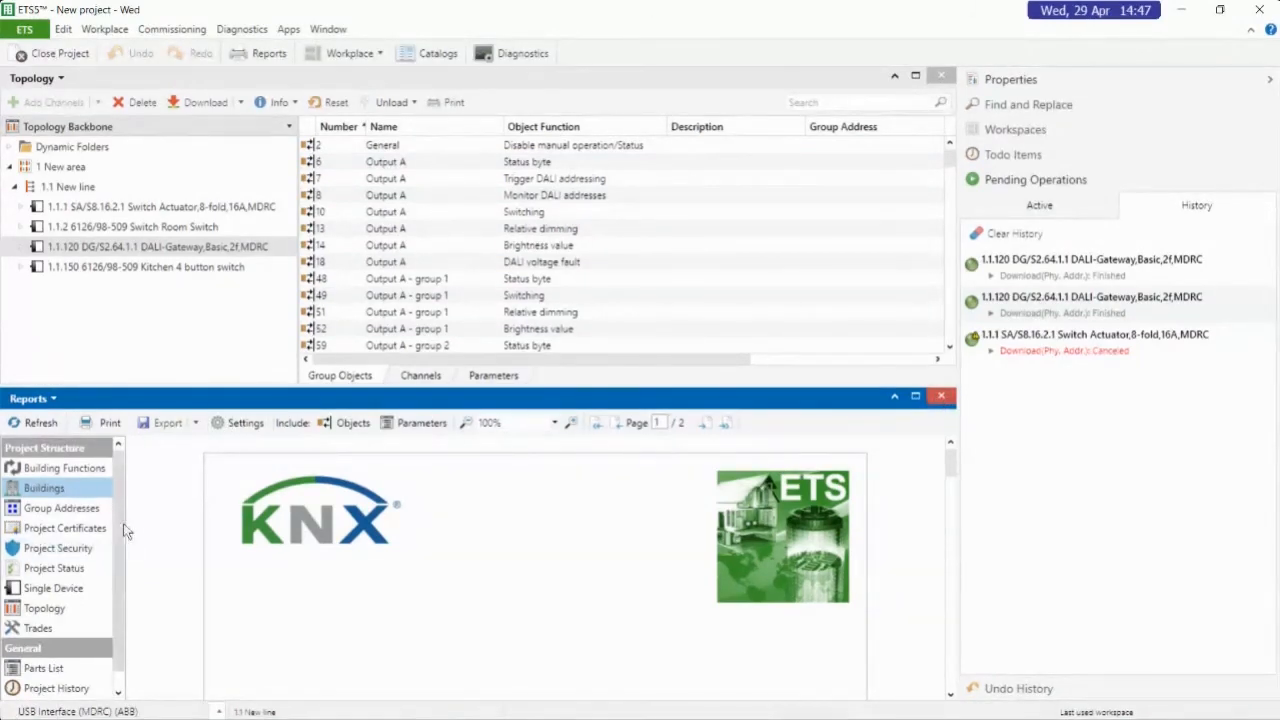
scroll(122, 527, down, 1)
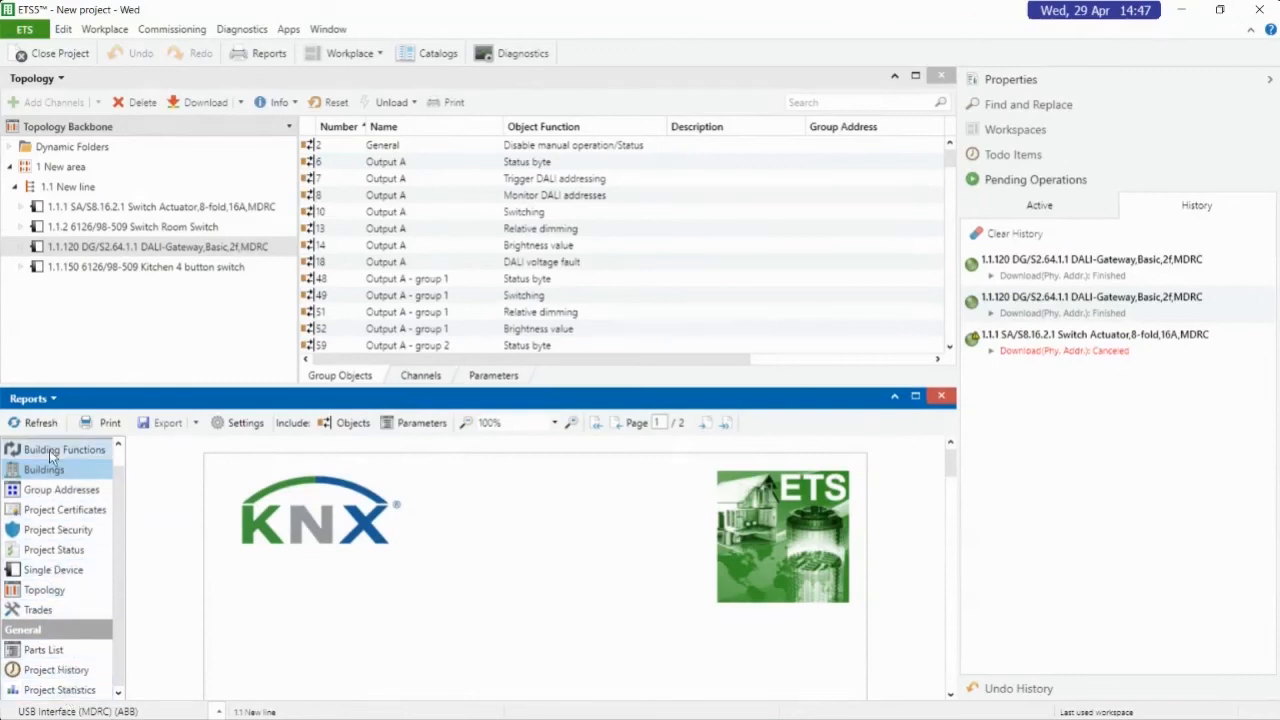
scroll(116, 592, up, 1)
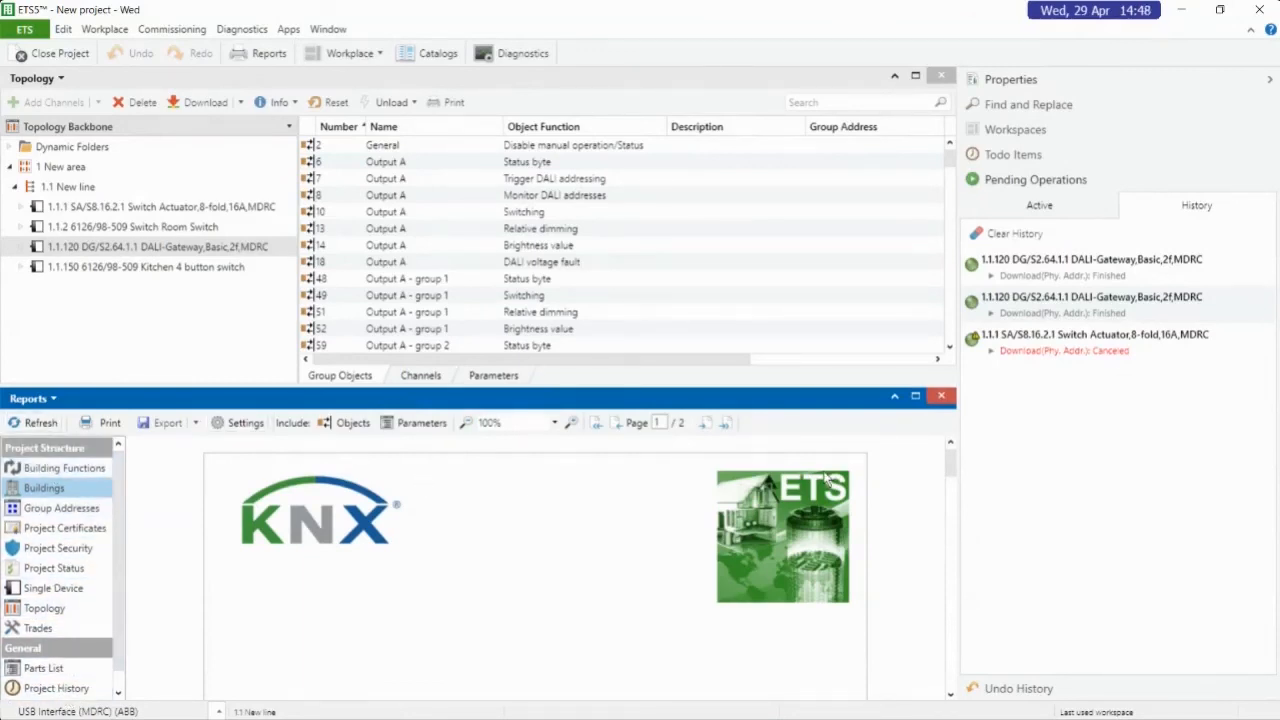
click(941, 396)
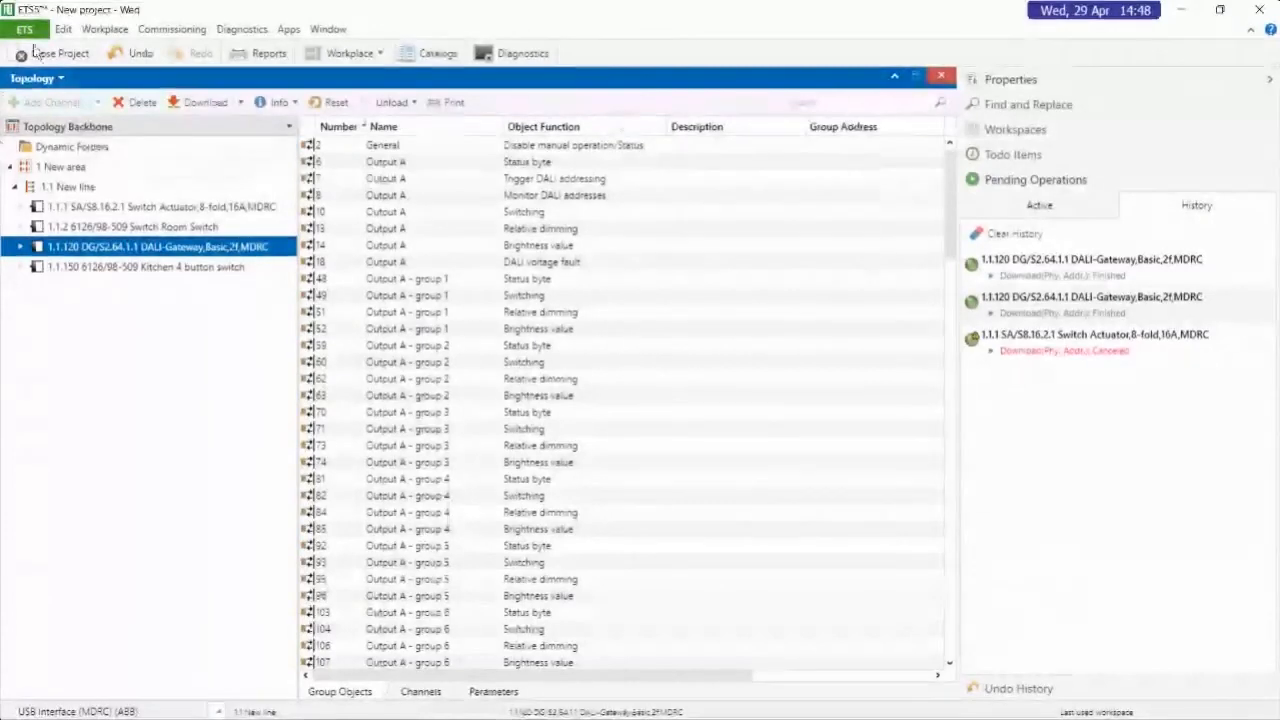
Close the Topology panel, reopen it as a new panel, and expand New area and New line down to the devices
click(941, 77)
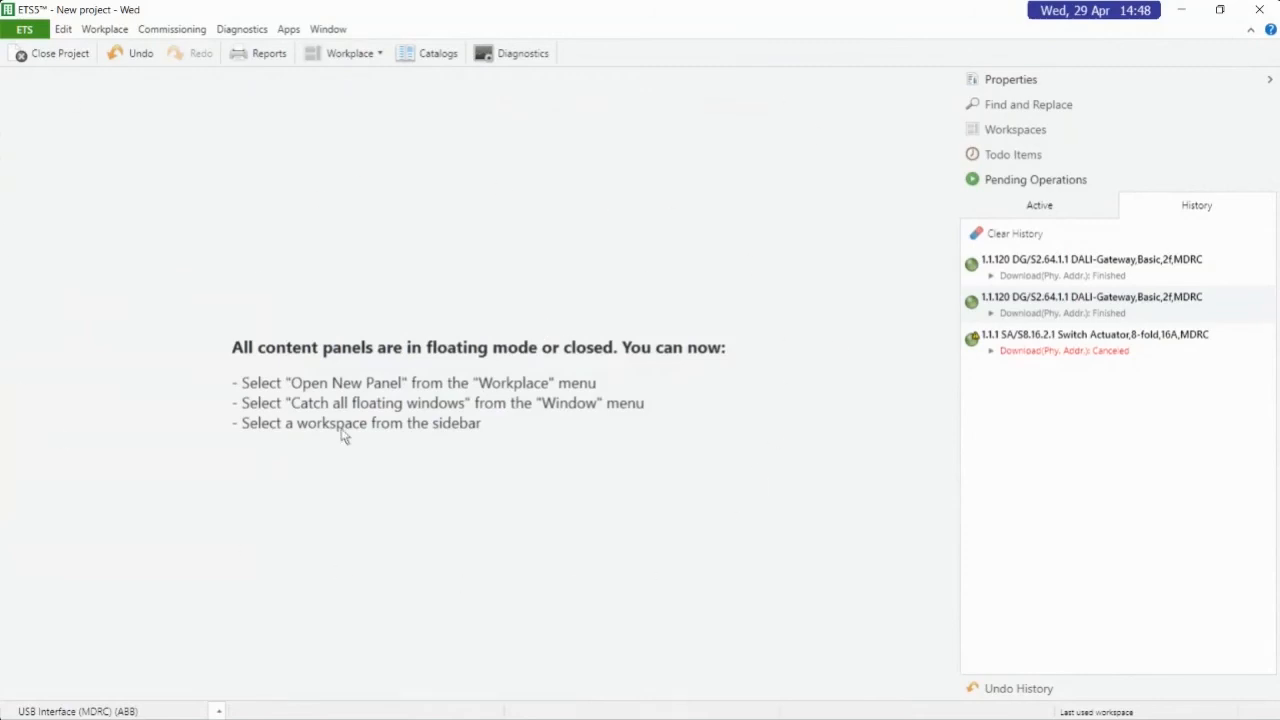
click(380, 53)
mouse_move(318, 137)
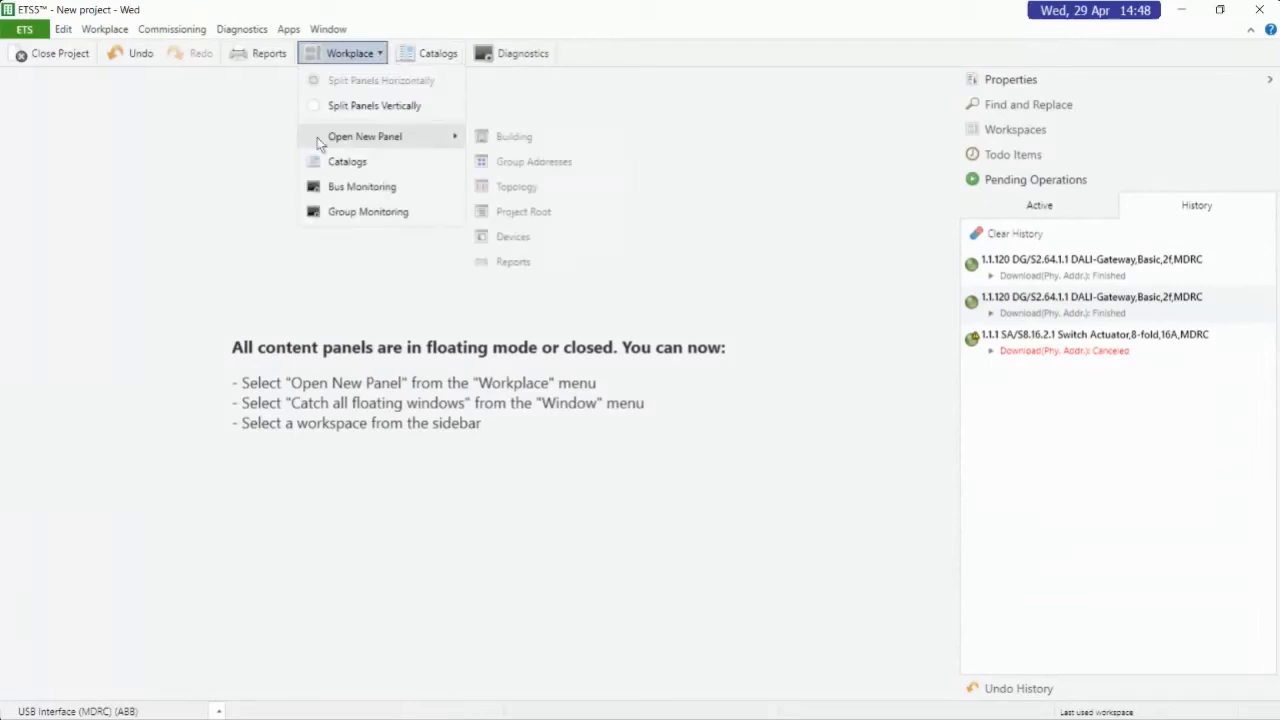
click(529, 186)
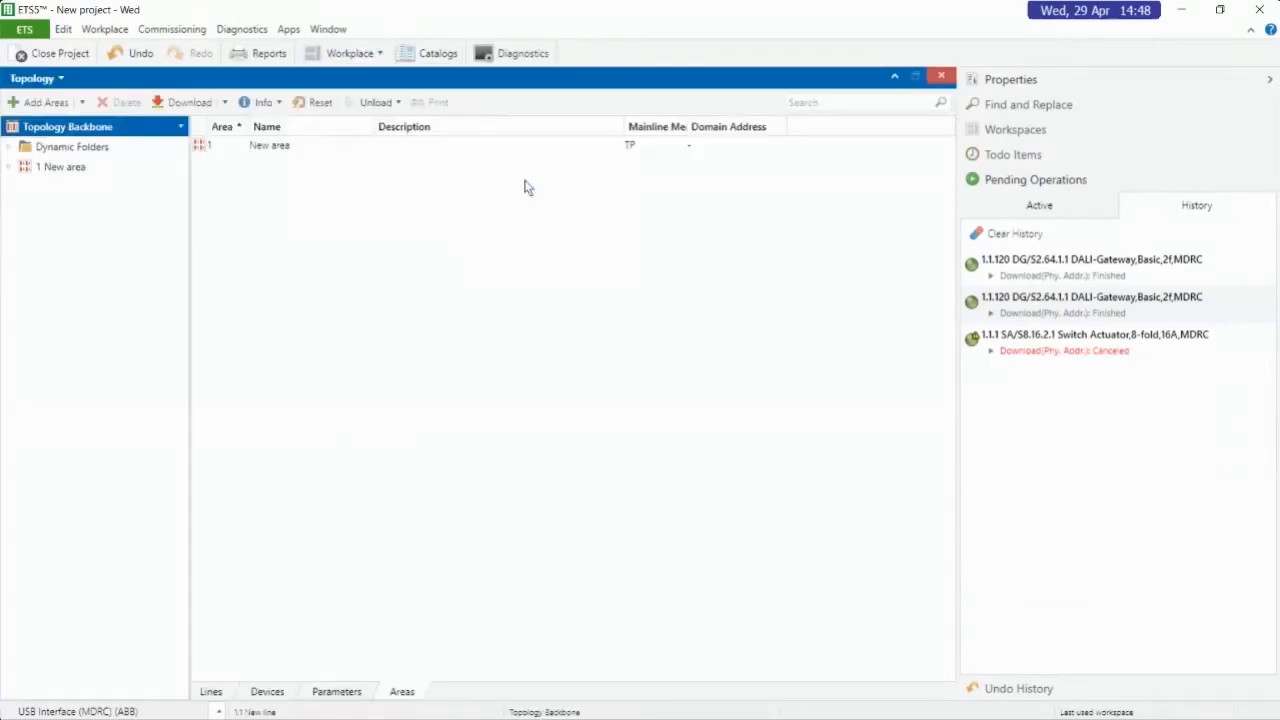
click(9, 166)
click(15, 186)
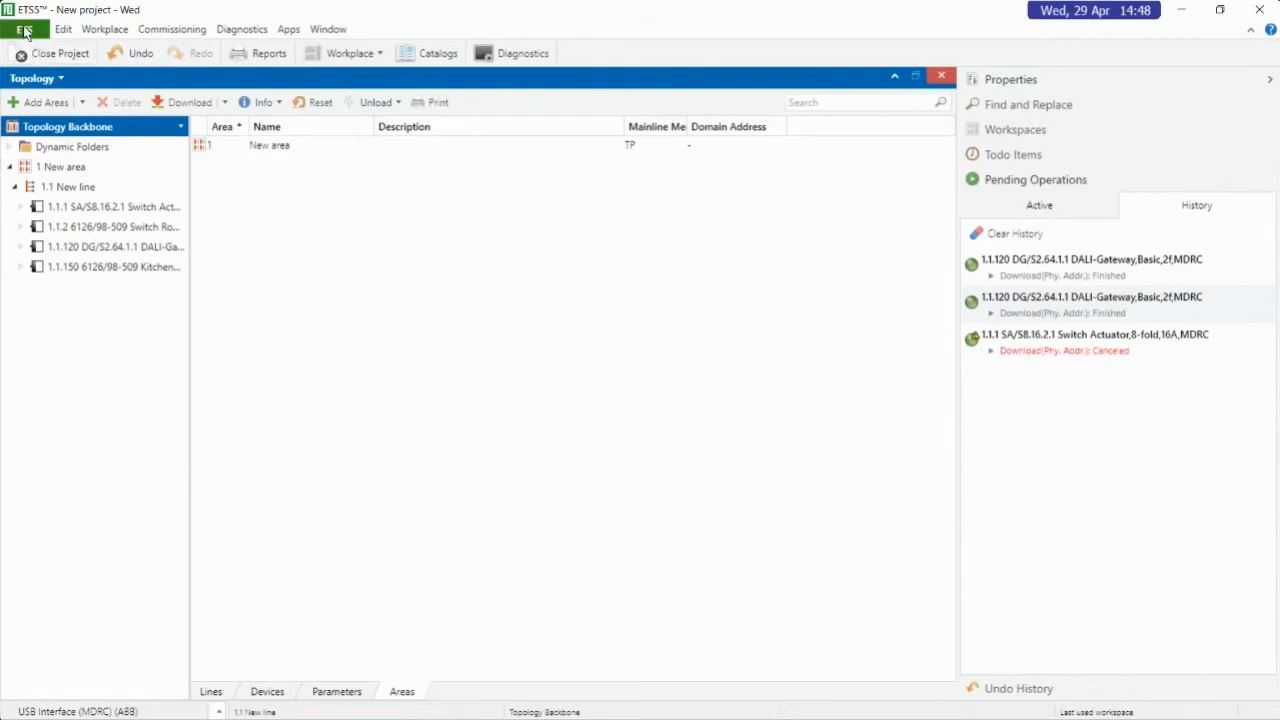
From the project overview, start exporting New project - Wed as a .knxproj file, and cancel without saving
click(25, 32)
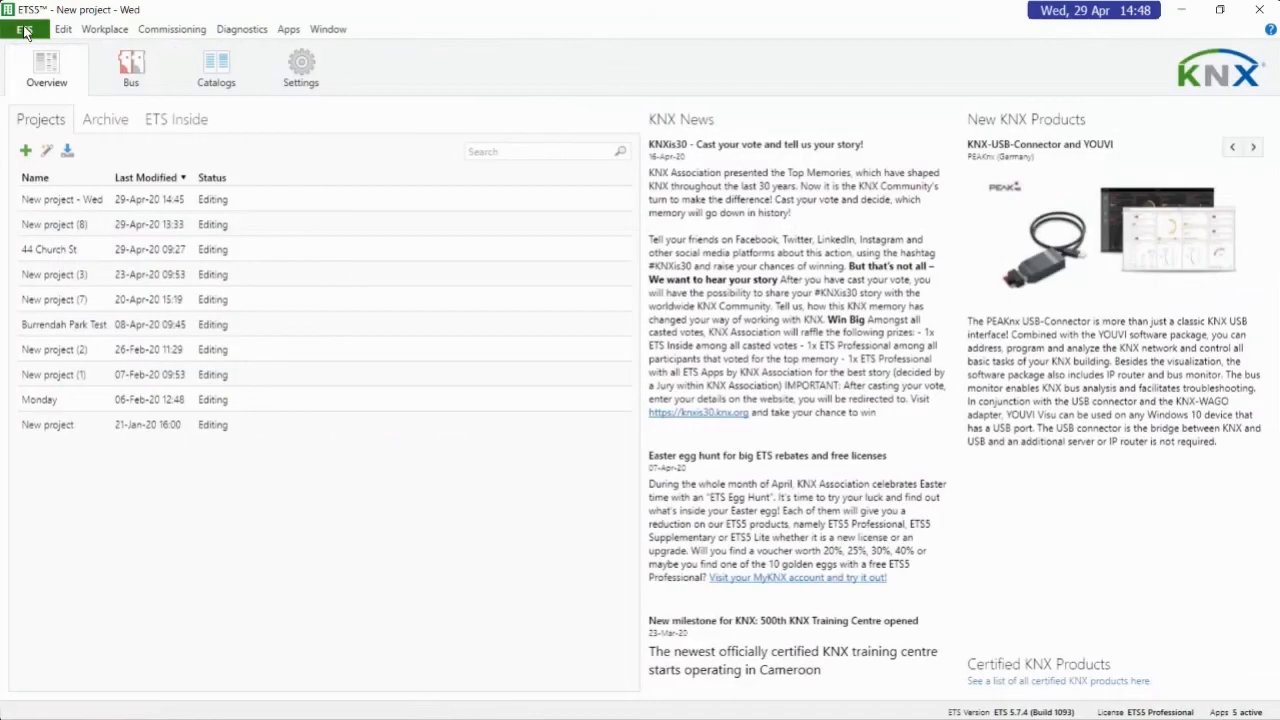
click(62, 202)
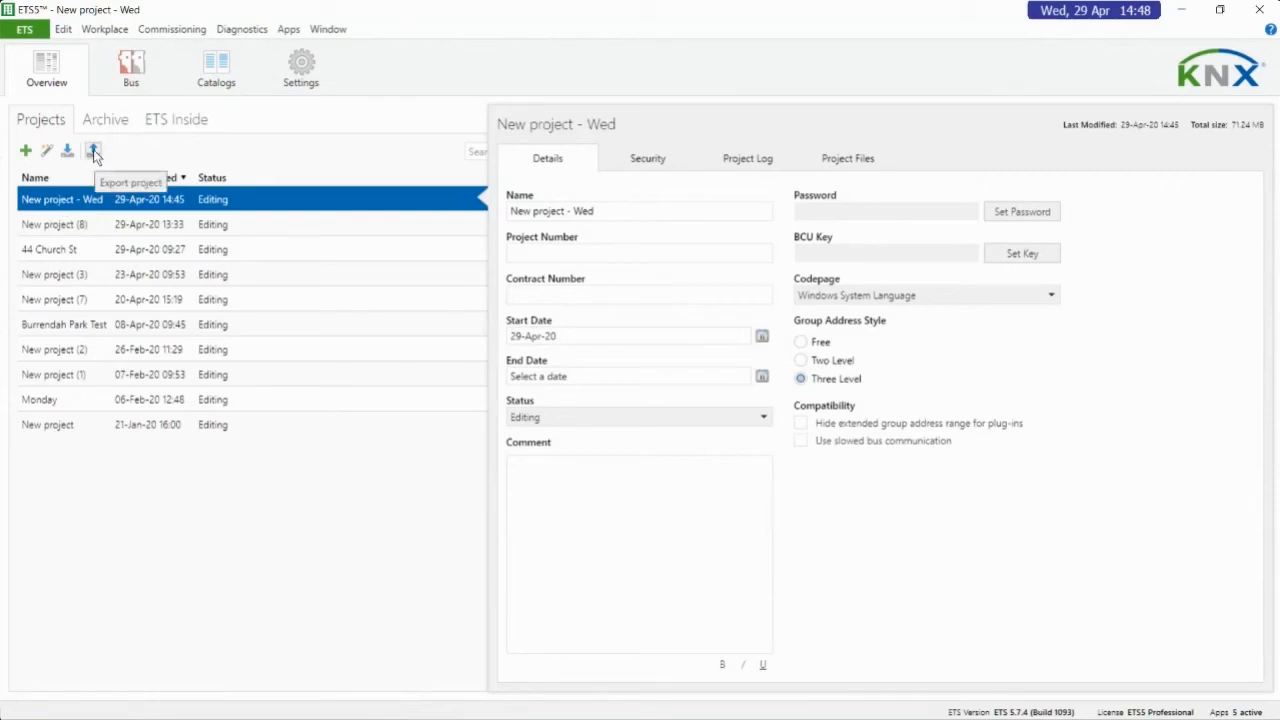
click(93, 149)
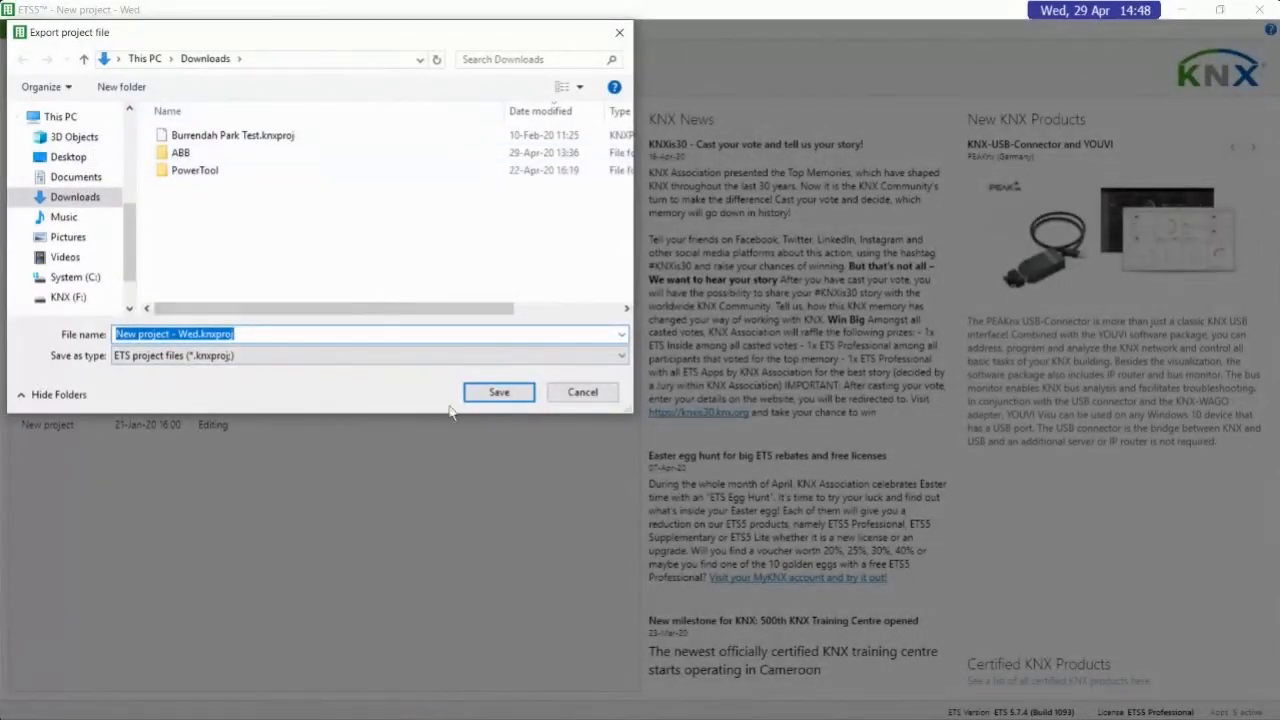
click(562, 393)
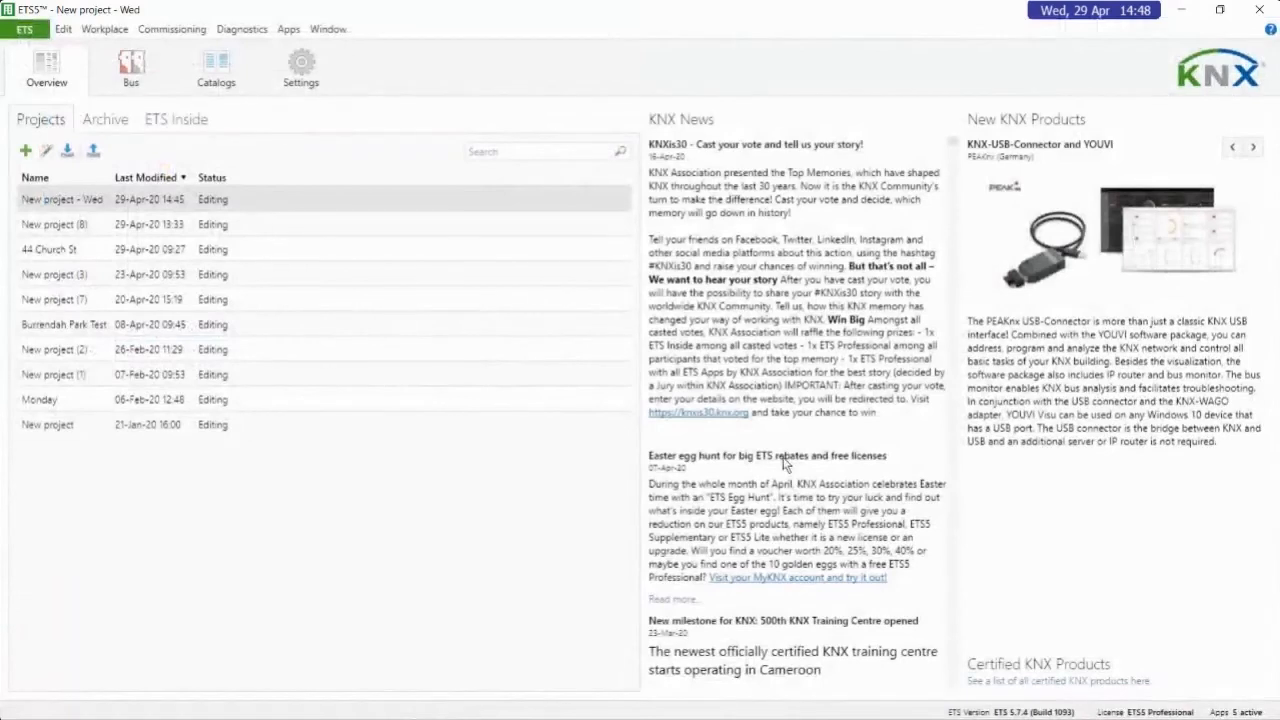